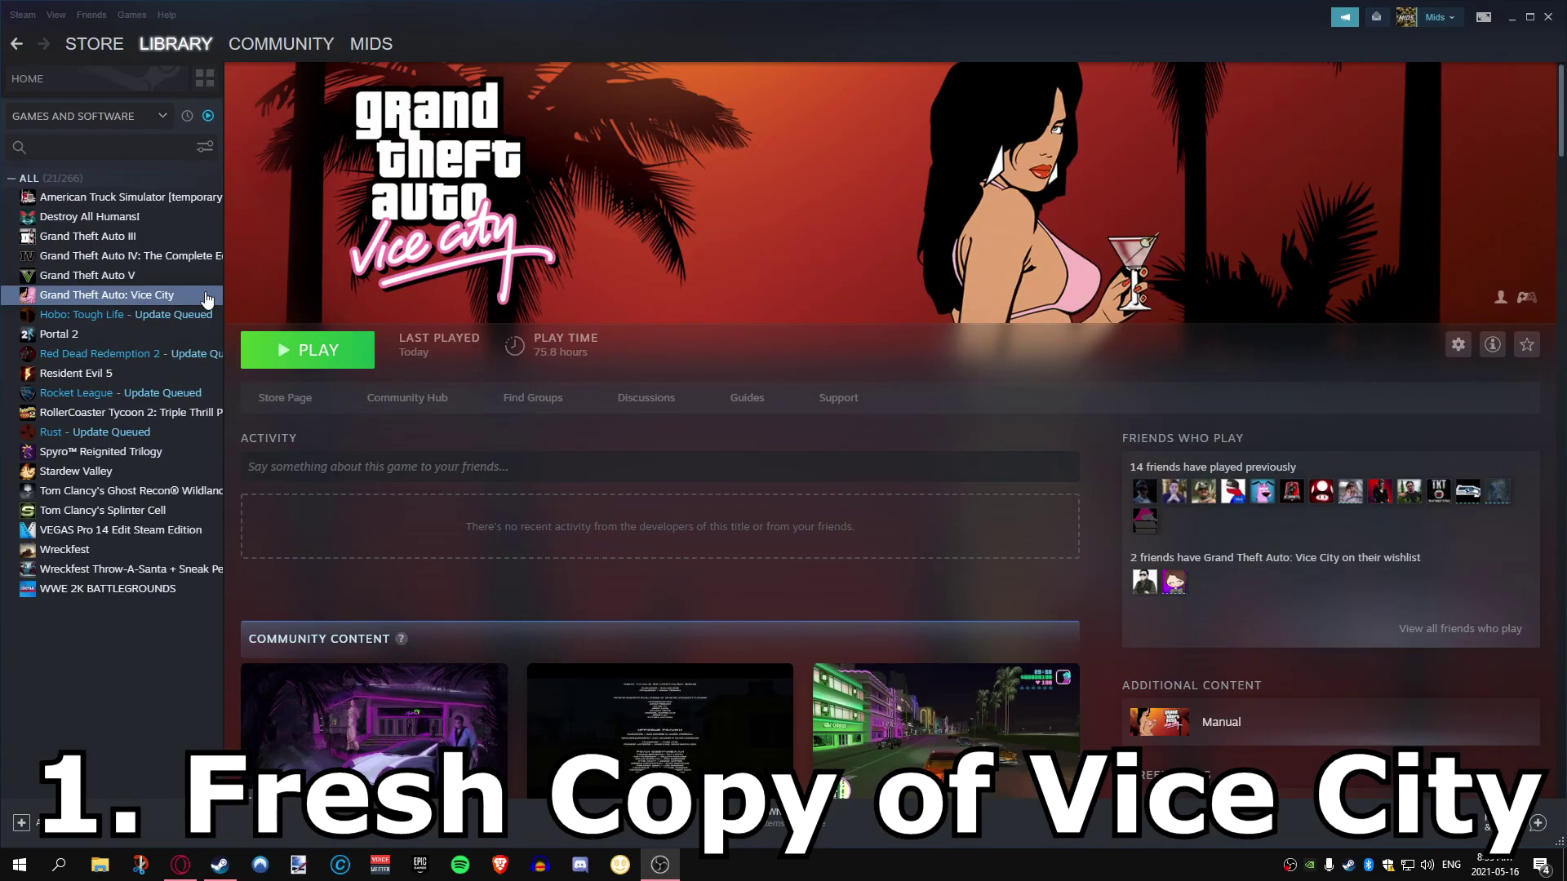
- Verify Vice City's game files via Properties > Local Files and close the validation report
right_click(152, 300)
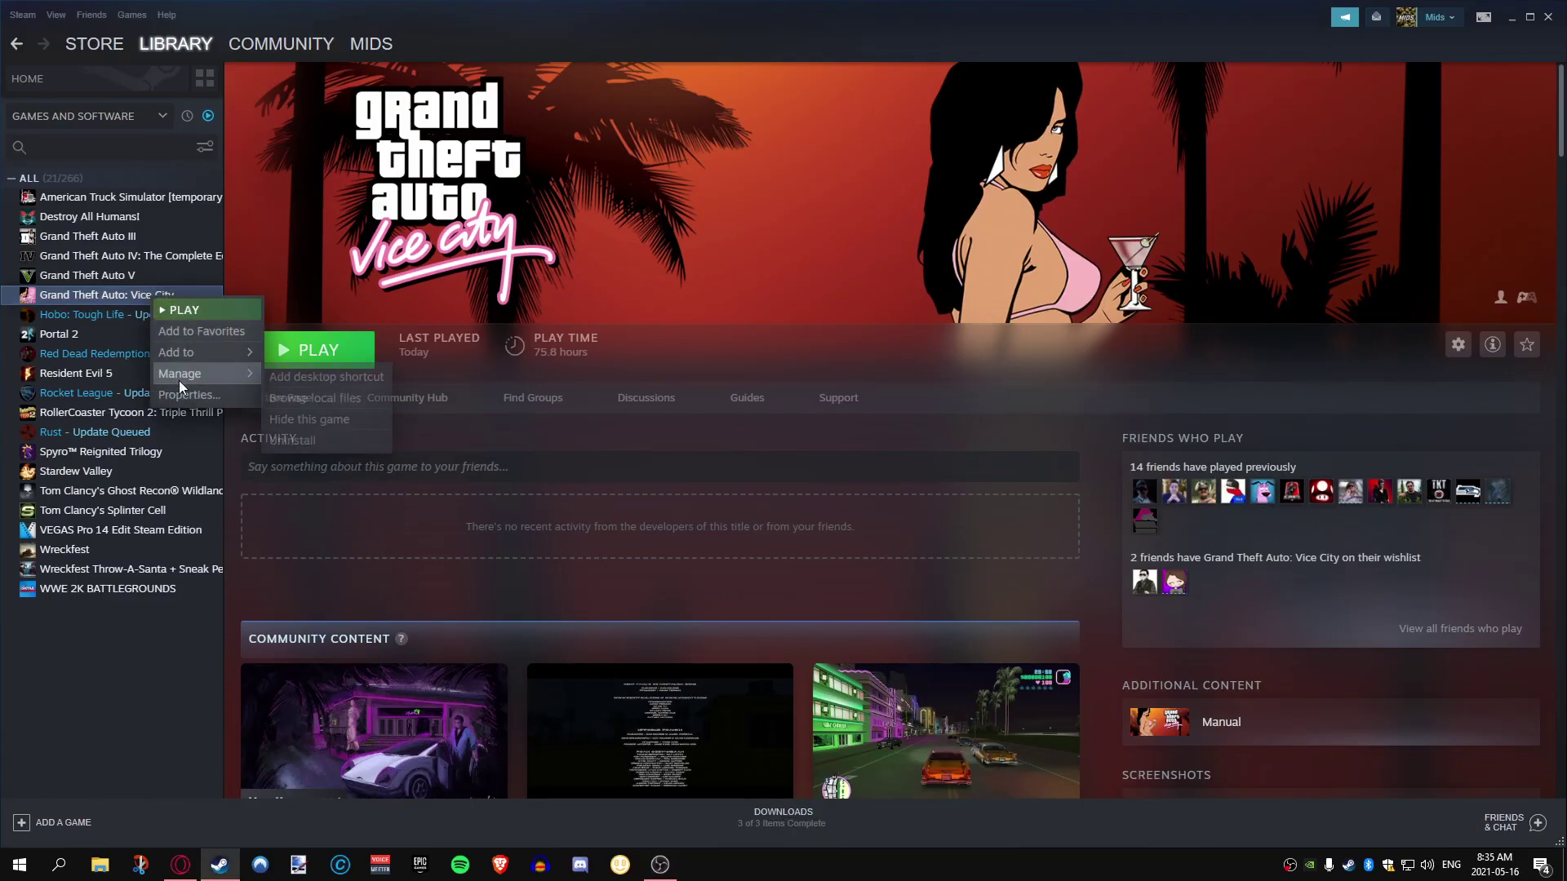
click(171, 396)
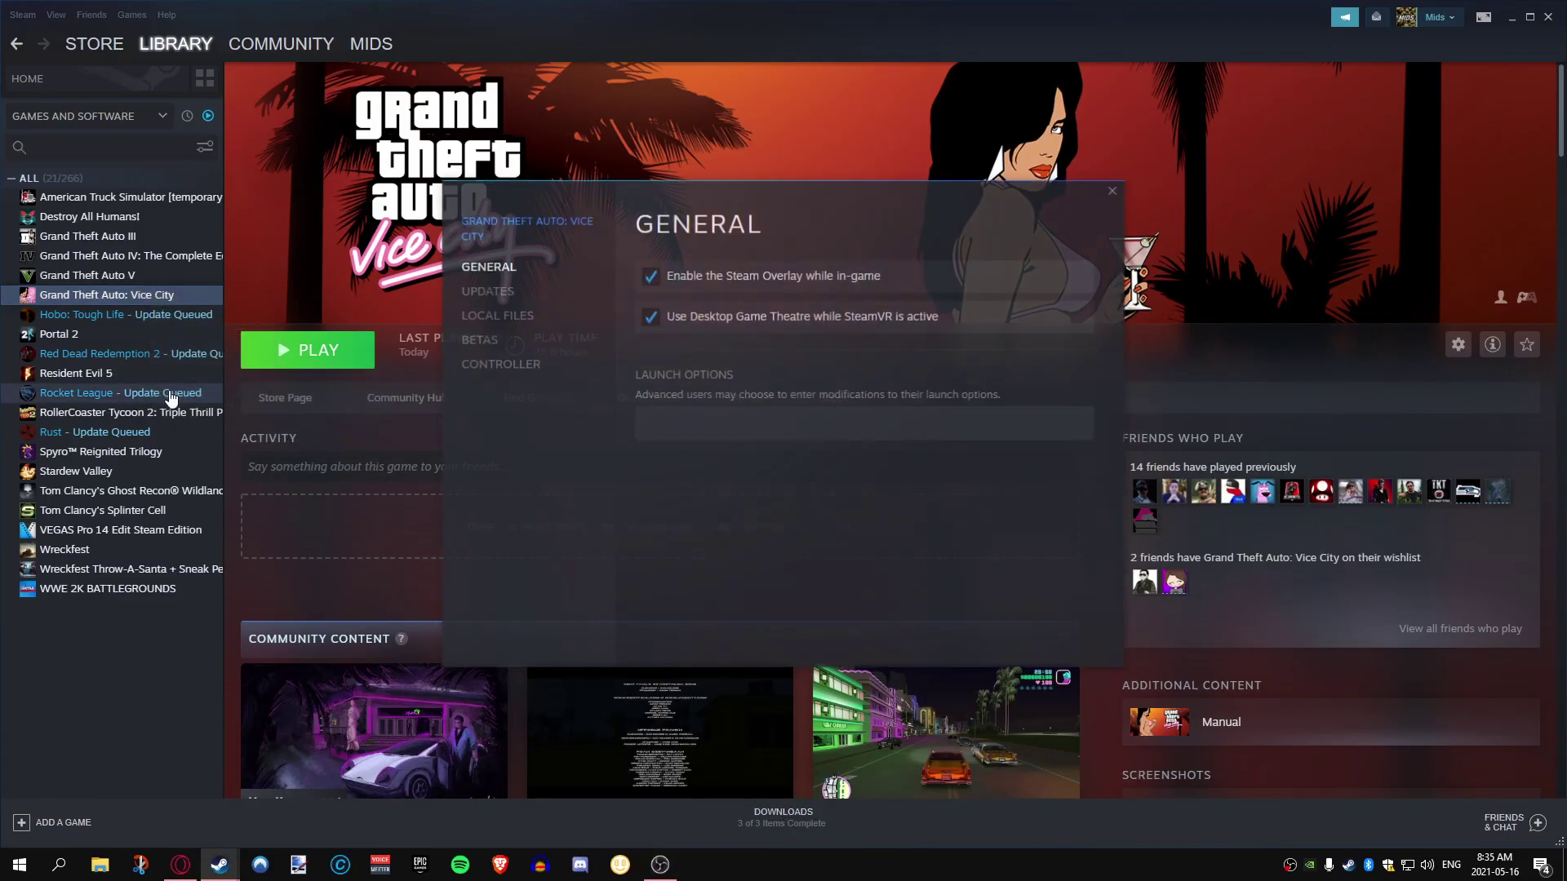
click(493, 315)
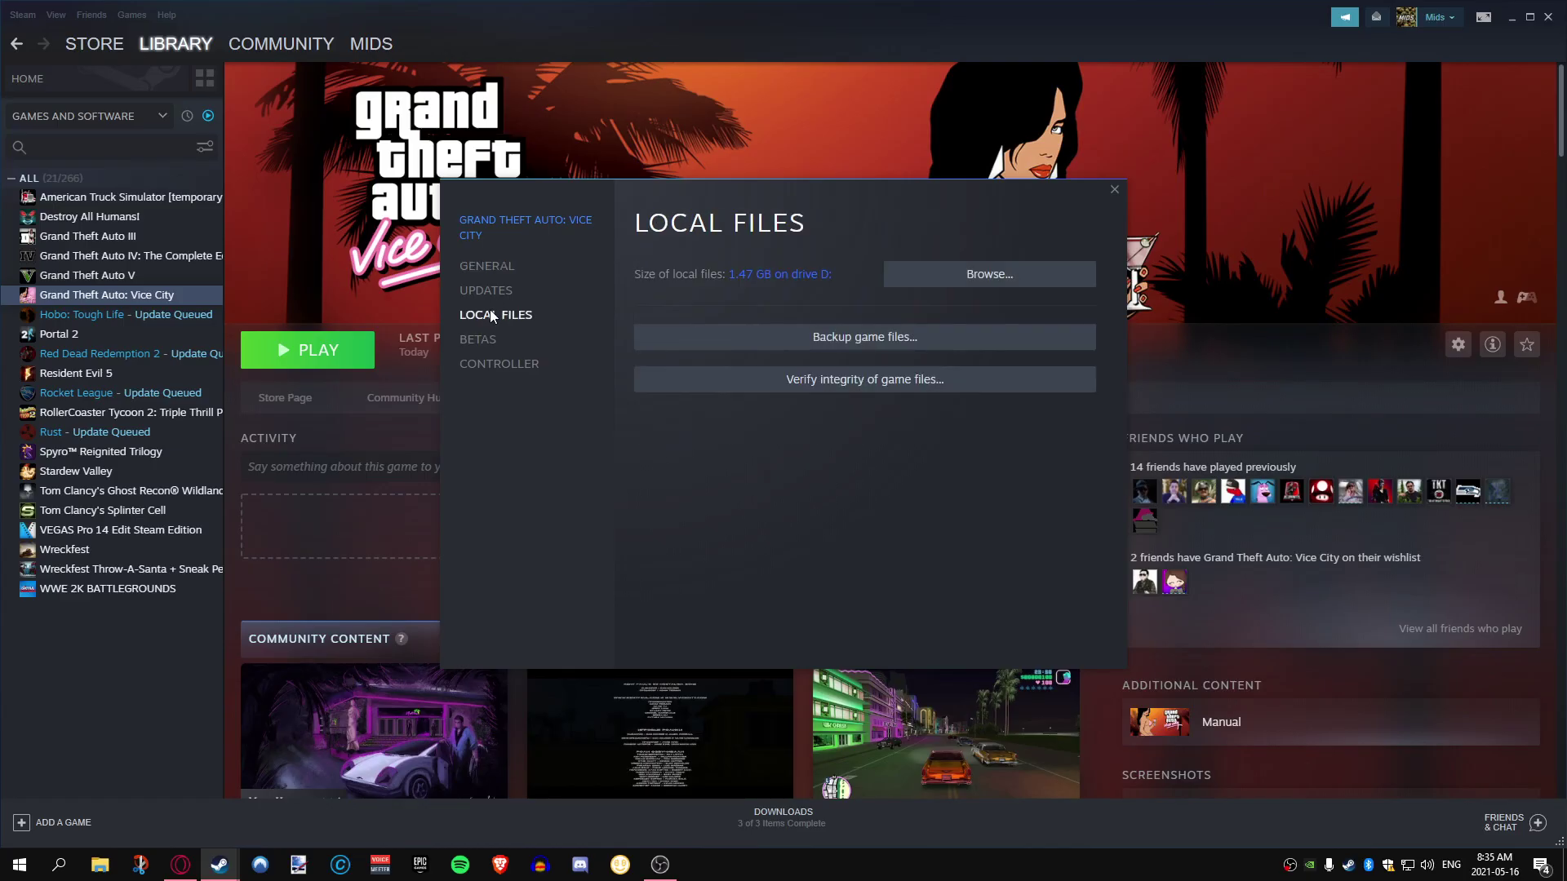
click(887, 390)
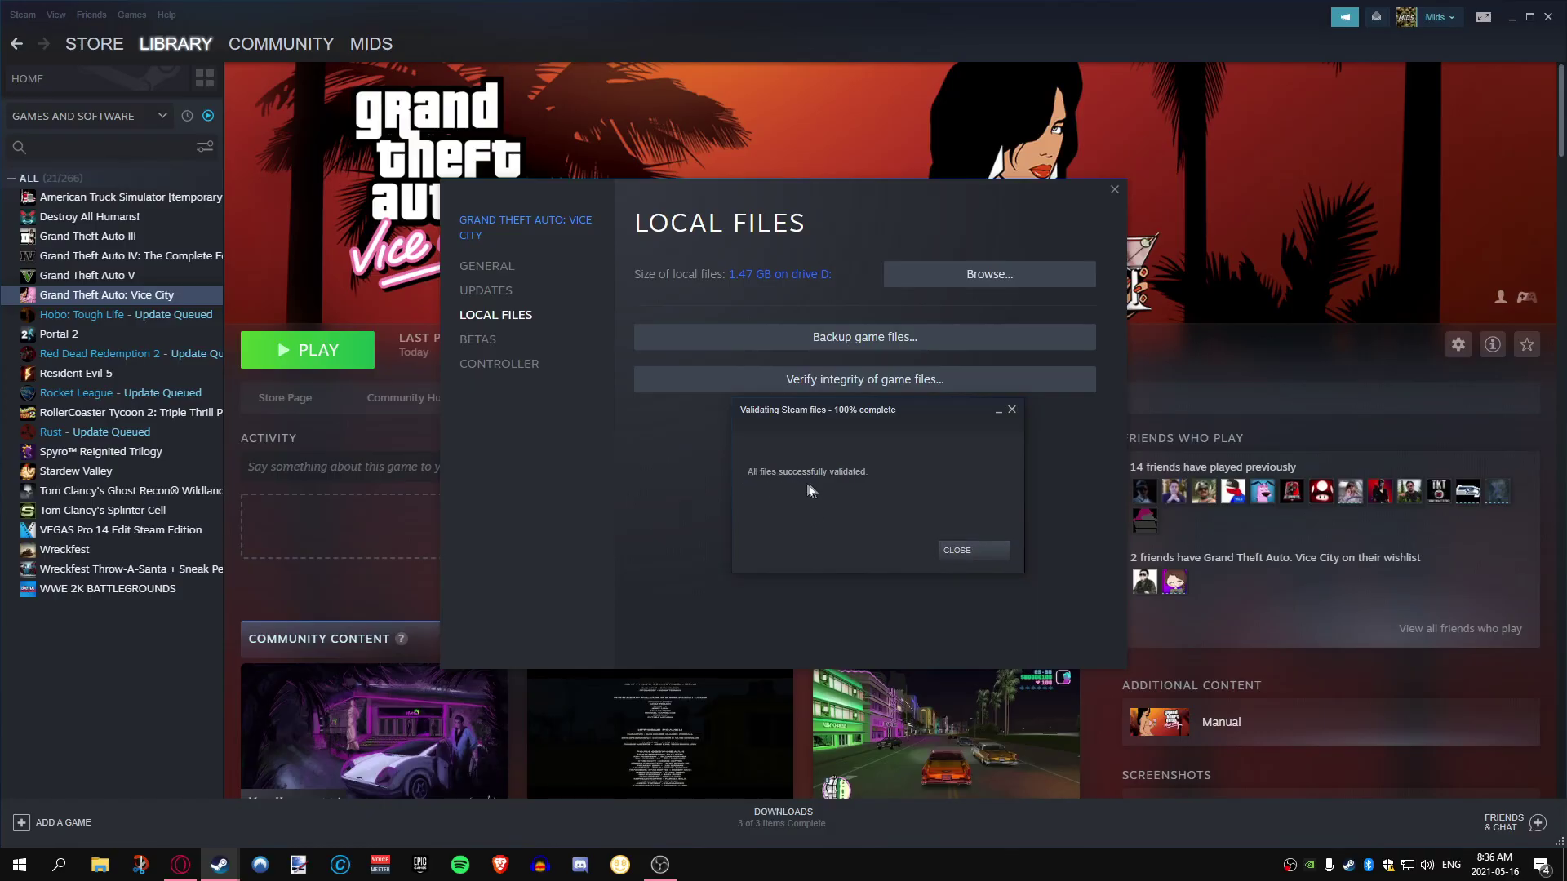
click(963, 549)
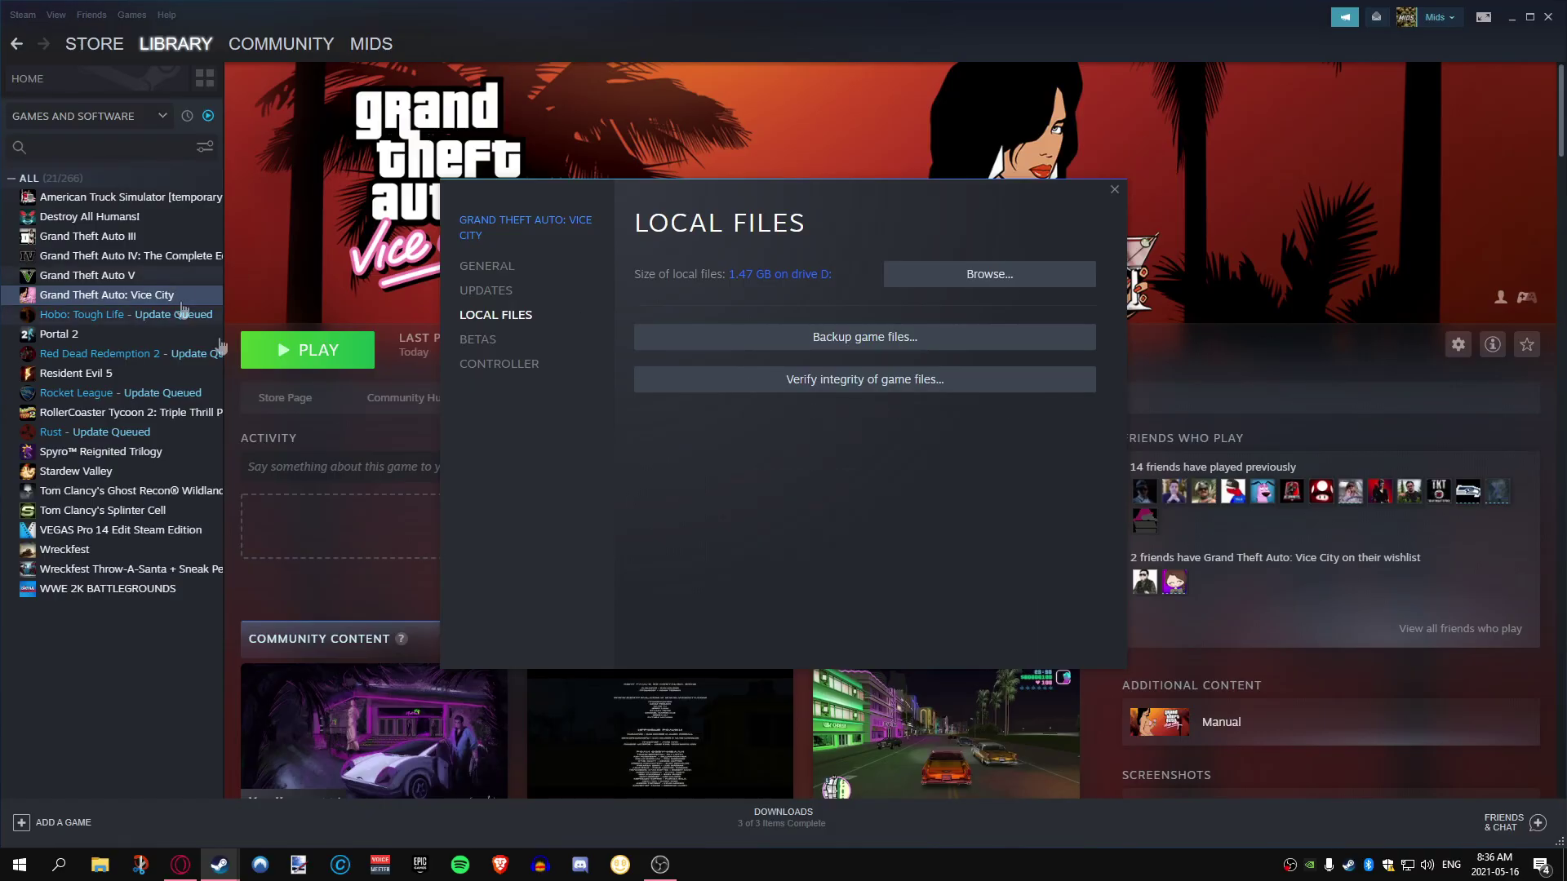
- Close the properties window, tidy Opera's tabs, and open Downgrade.rar from the downloads list
click(1114, 189)
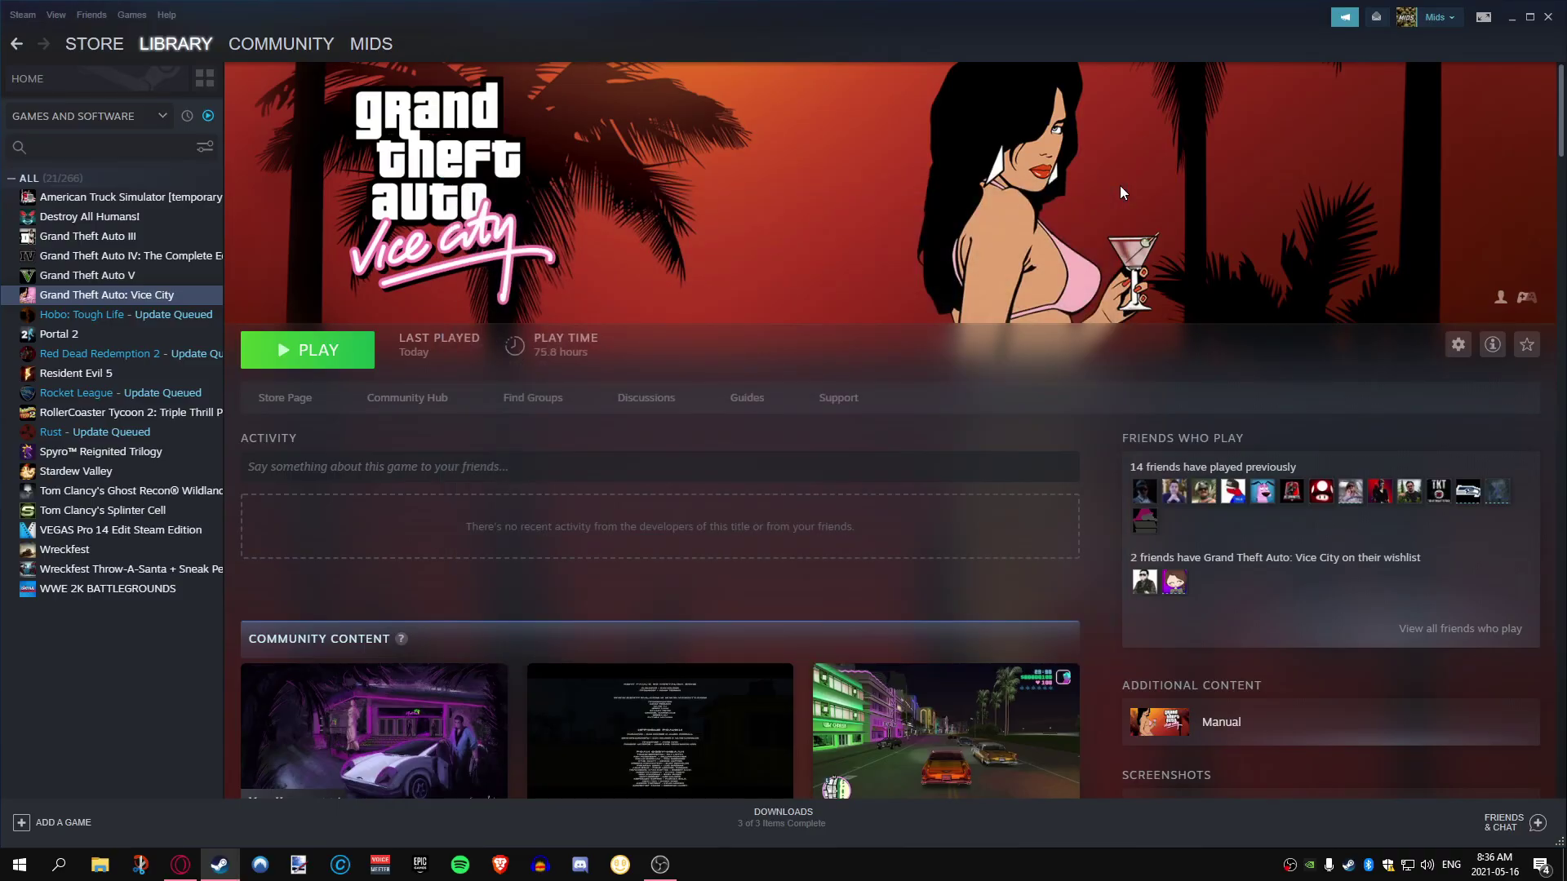
click(193, 866)
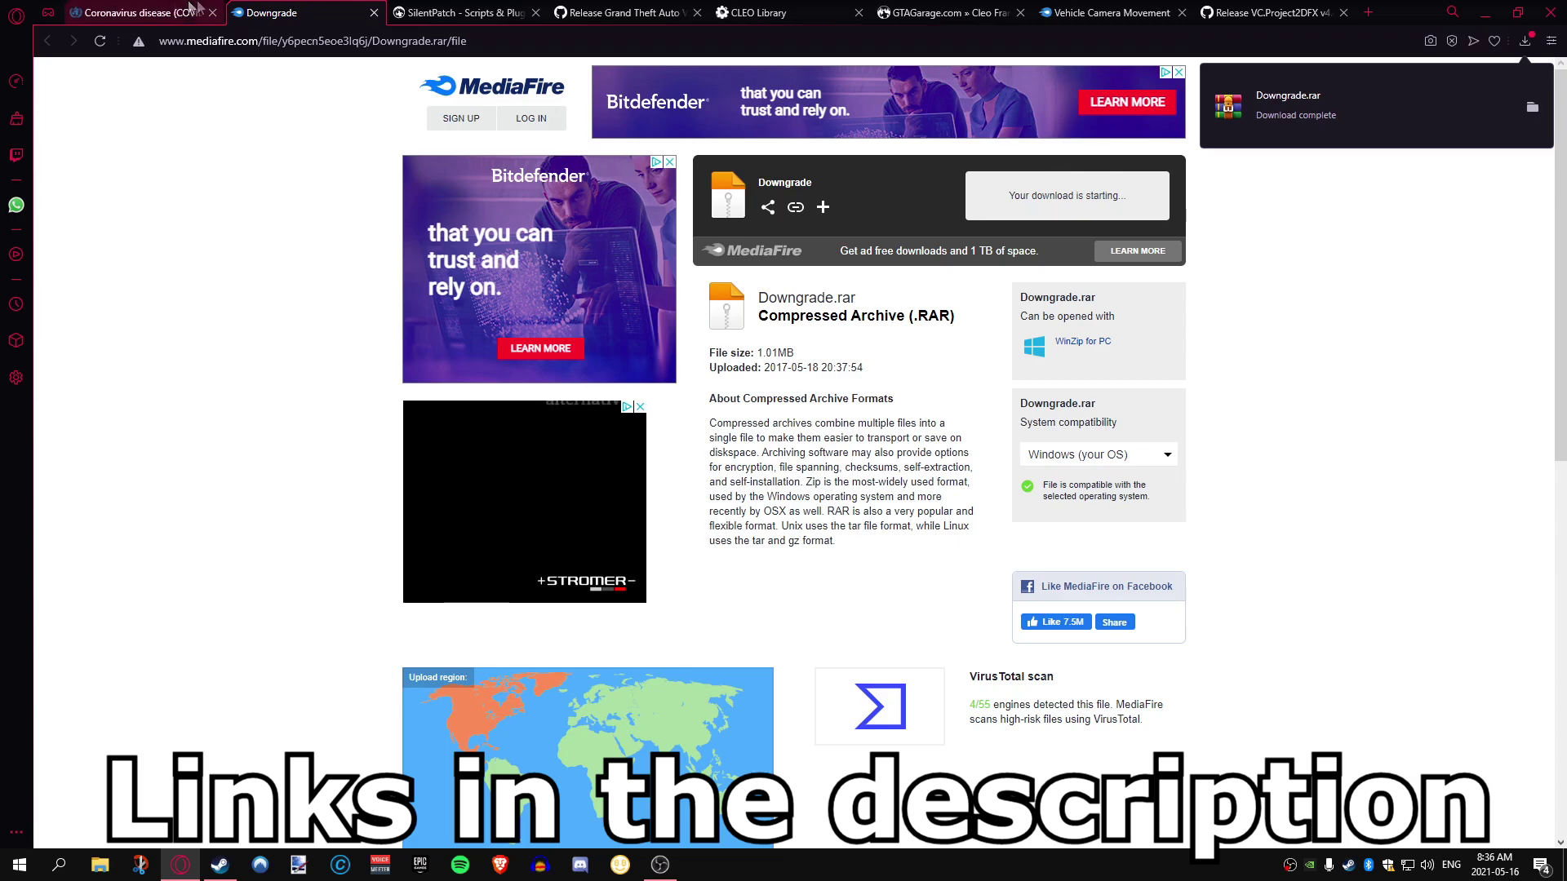
click(212, 12)
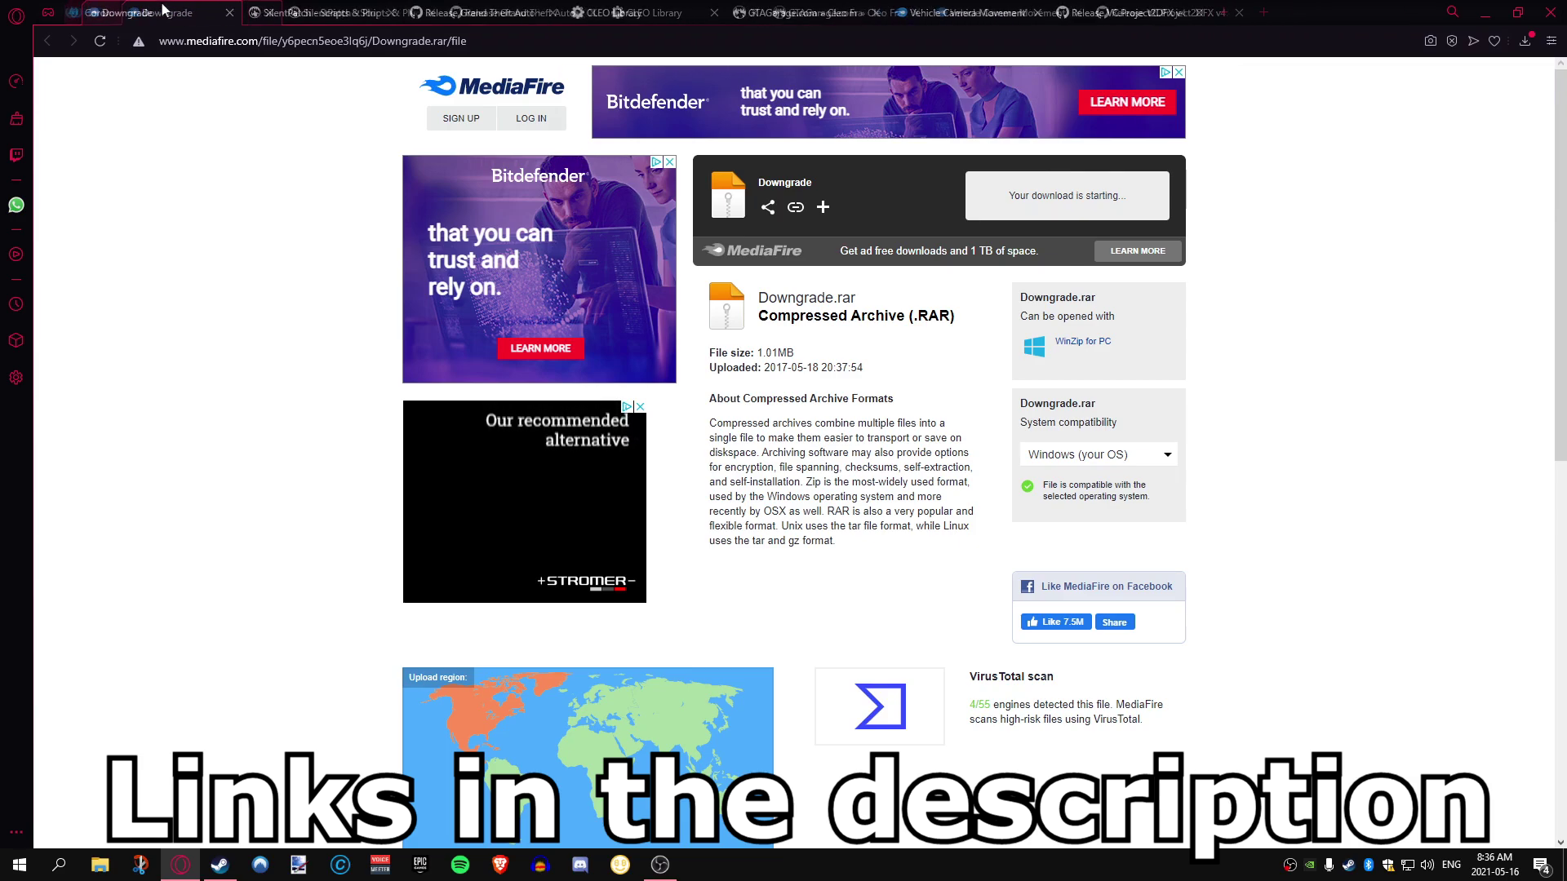
click(1523, 45)
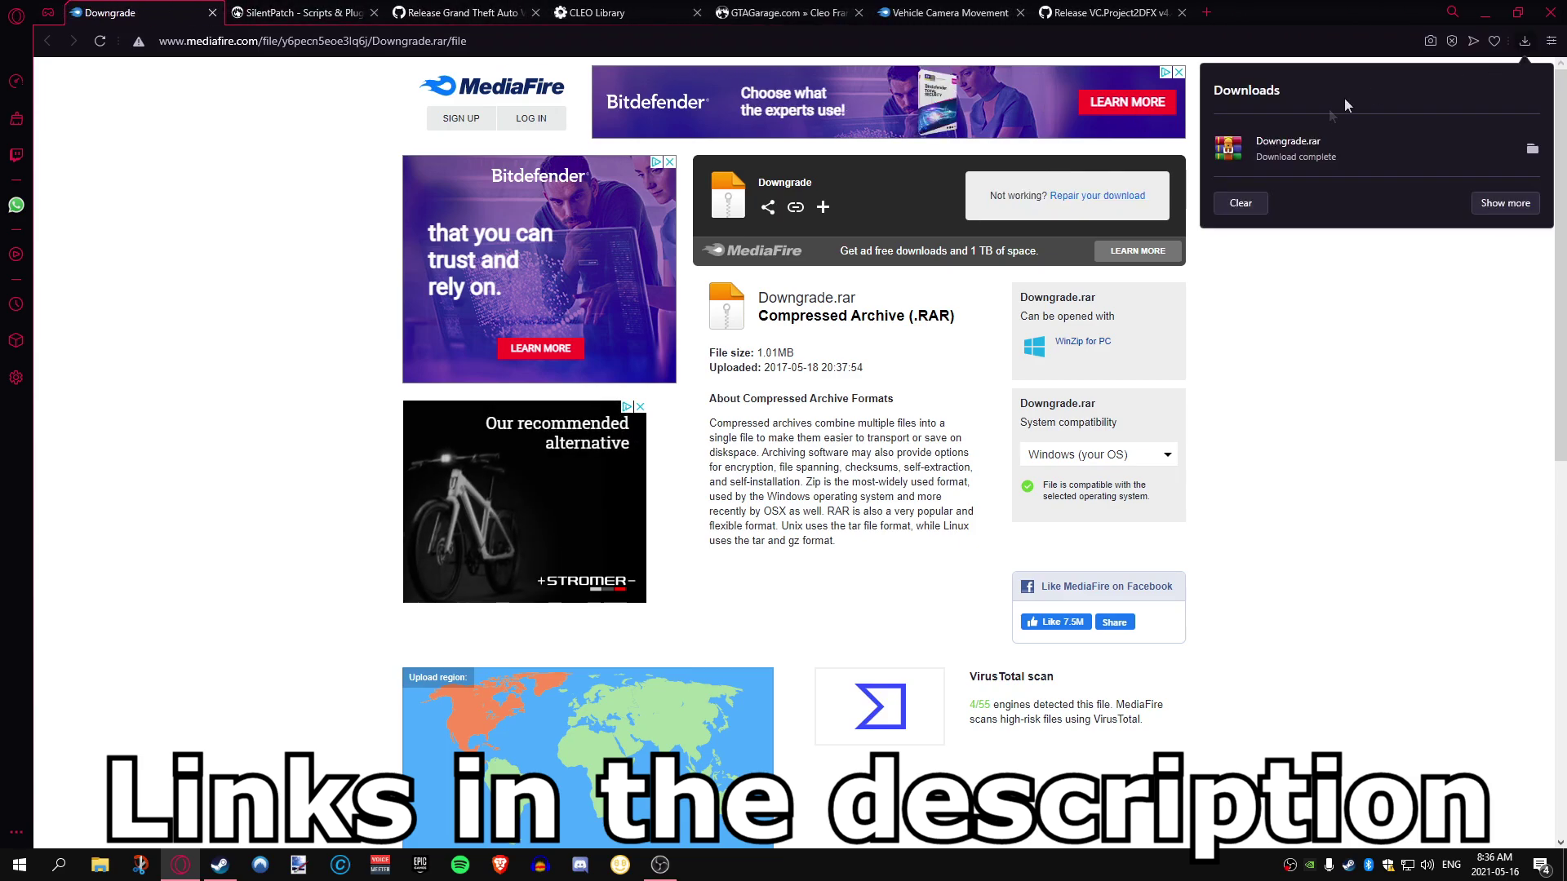
click(1271, 158)
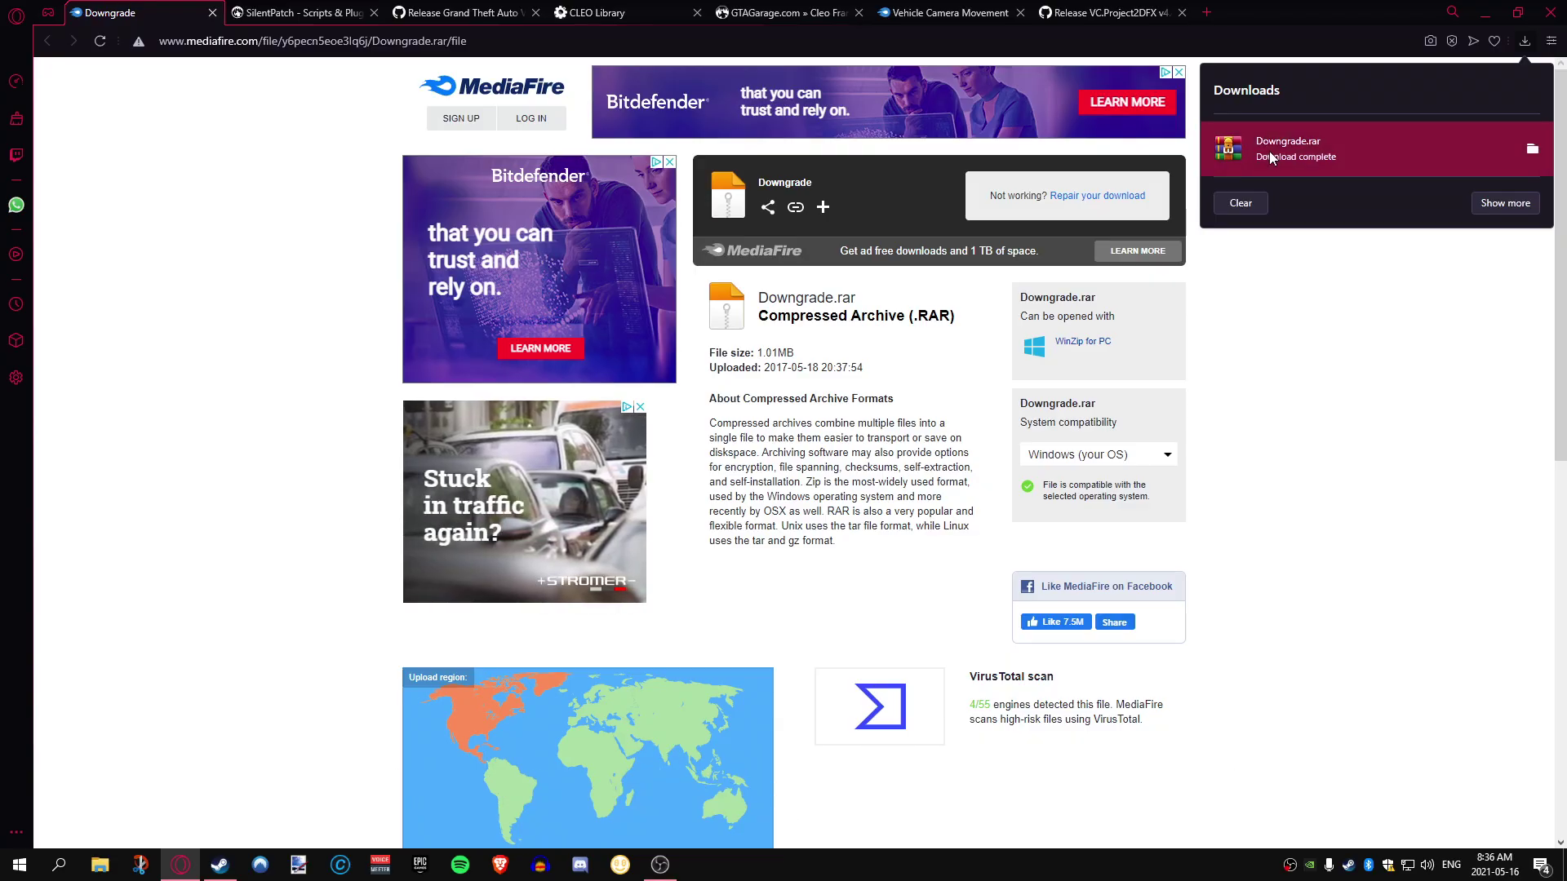
- Dismiss WinRAR's trial notice, open the Downgrade folder and select gta-vc.exe
click(1096, 174)
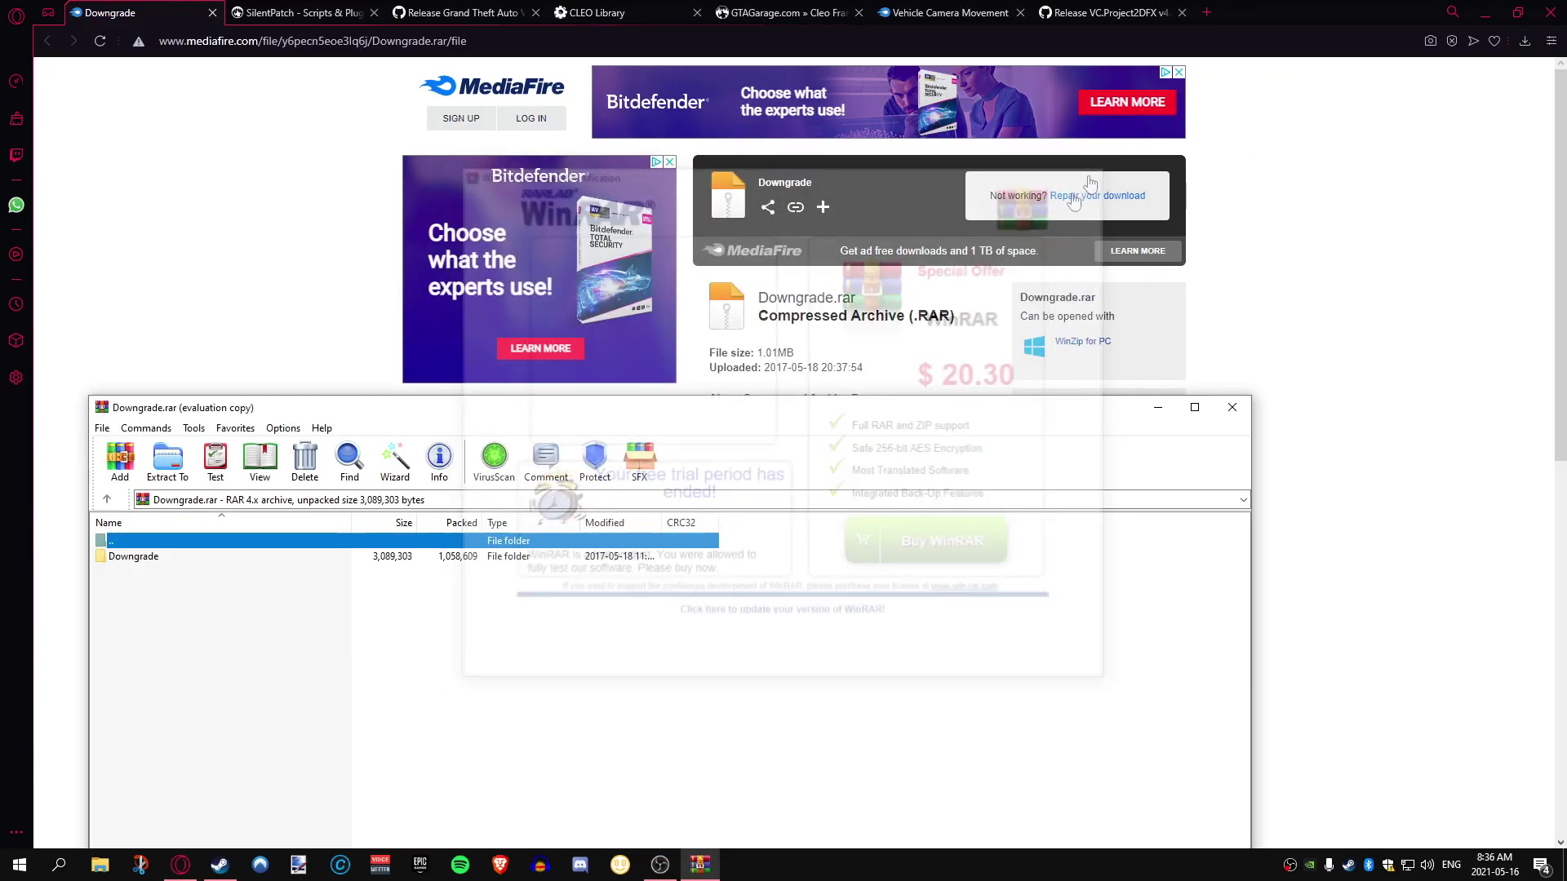
drag(937, 398, 1130, 188)
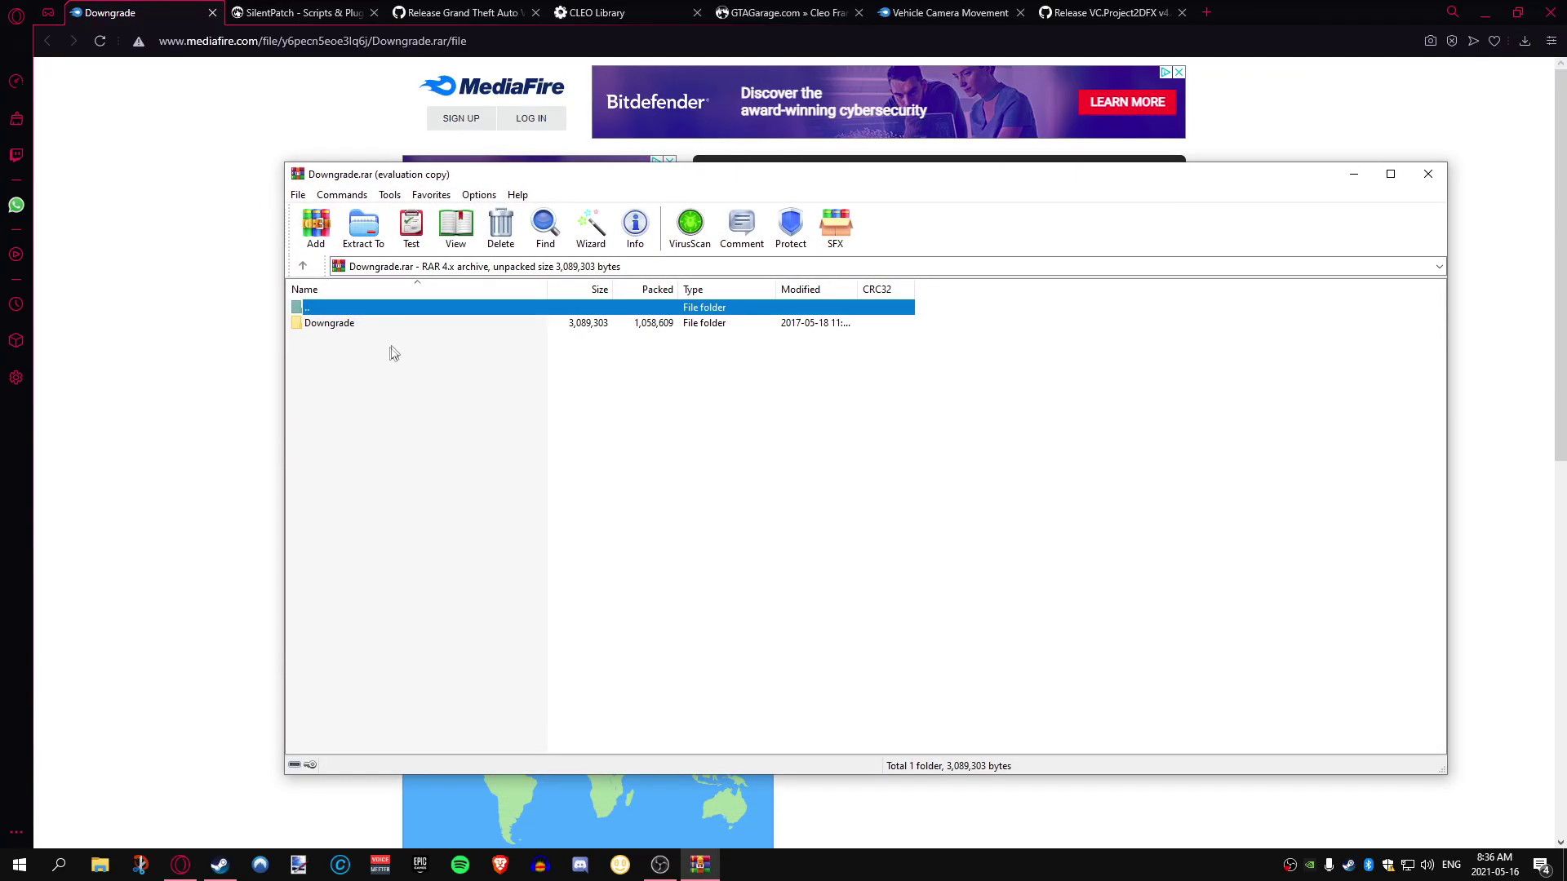
click(389, 325)
double_click(389, 325)
click(327, 324)
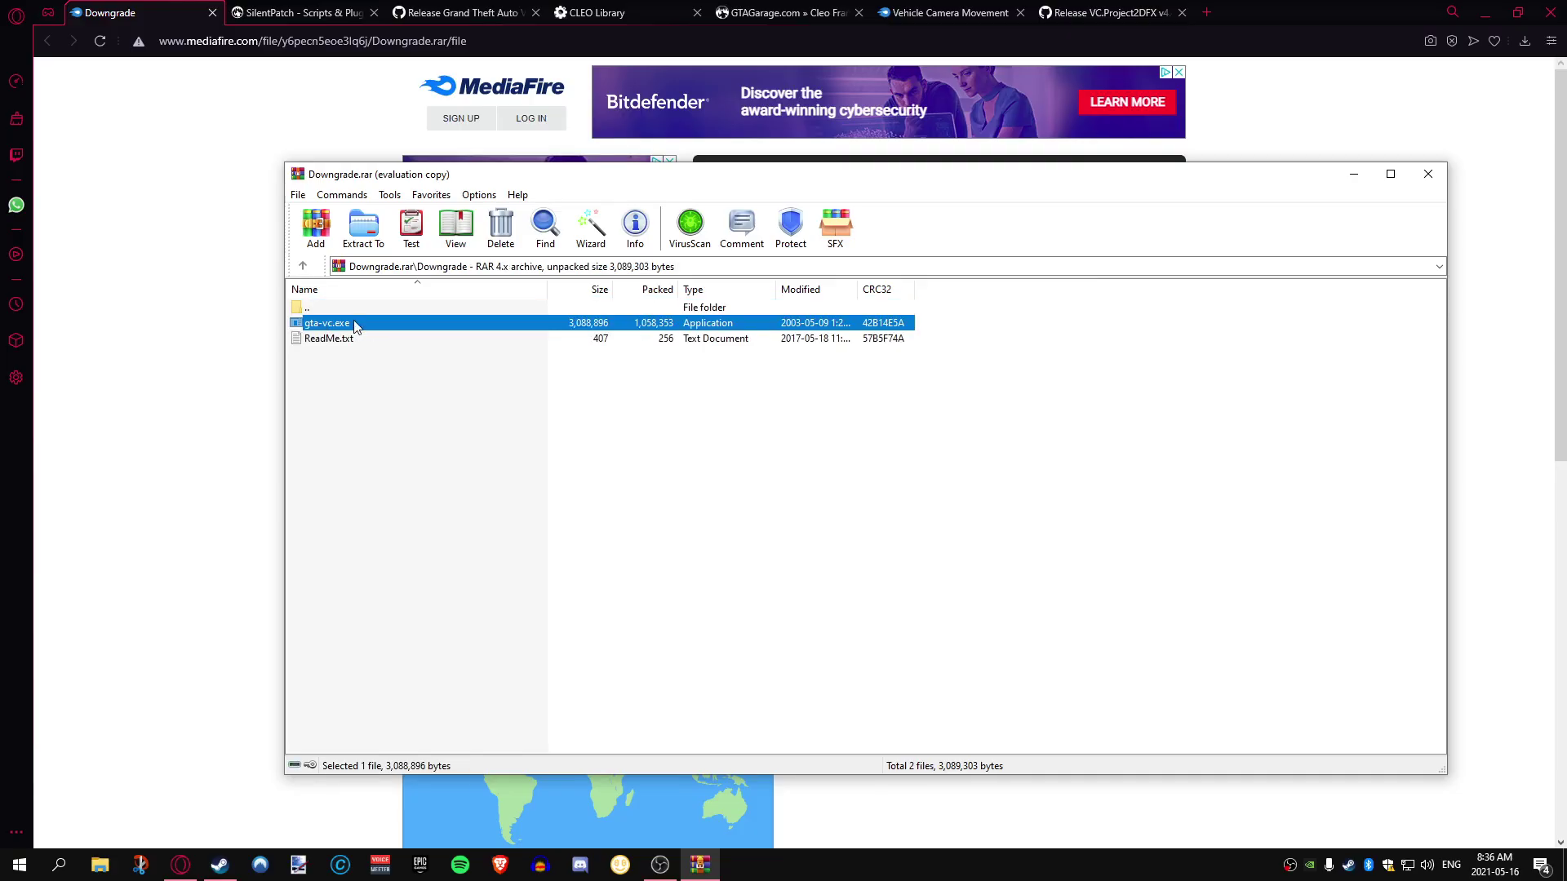
drag(463, 179, 374, 153)
- Open Vice City's install folder on drive D from Properties > Local Files > Browse
click(217, 867)
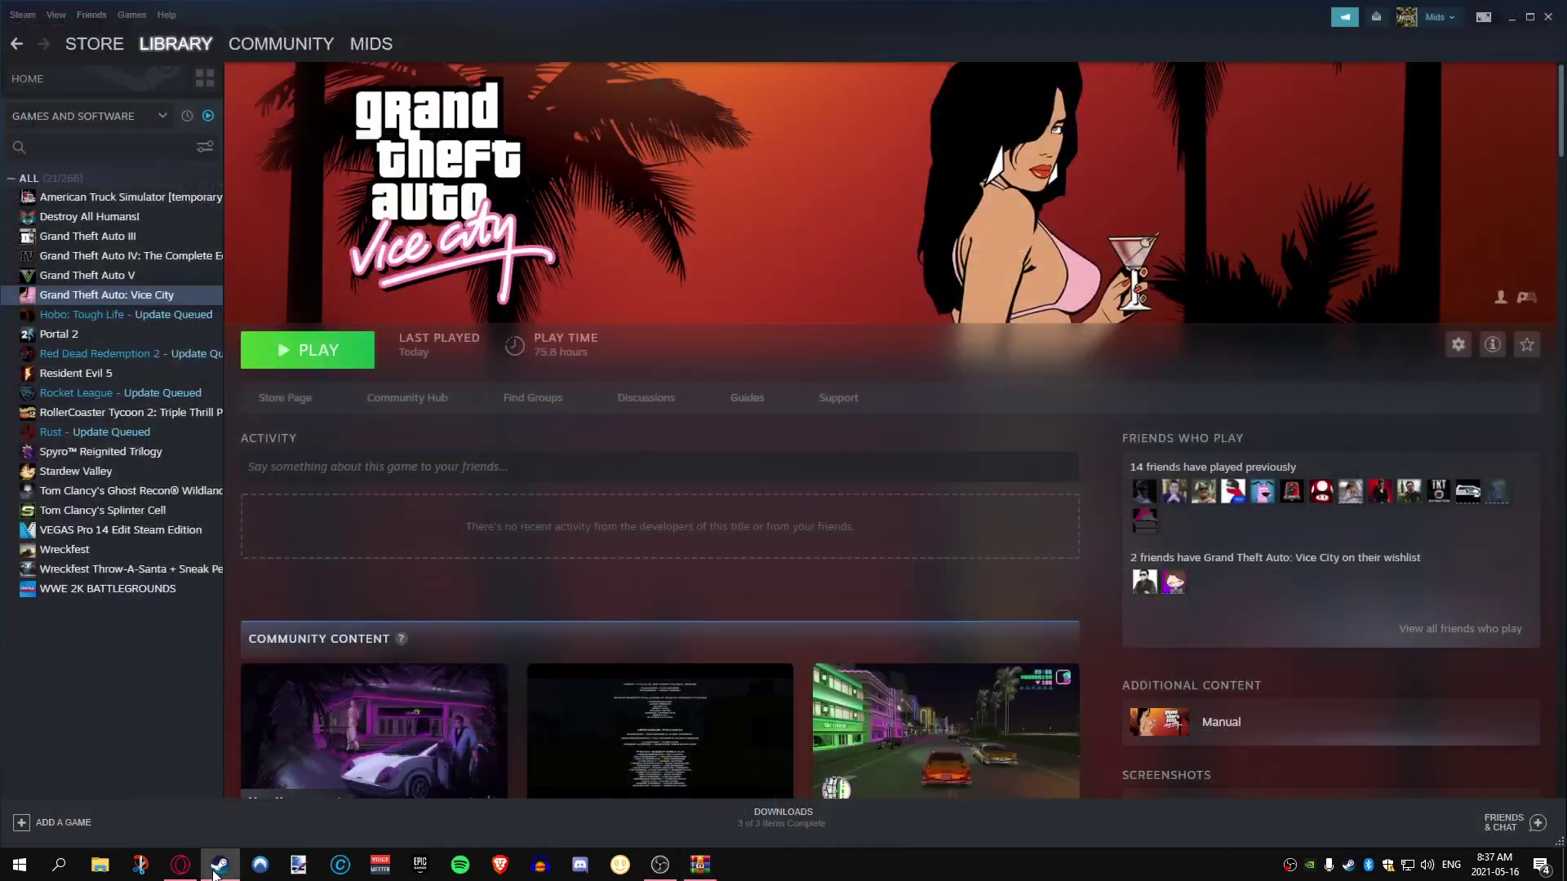
right_click(116, 299)
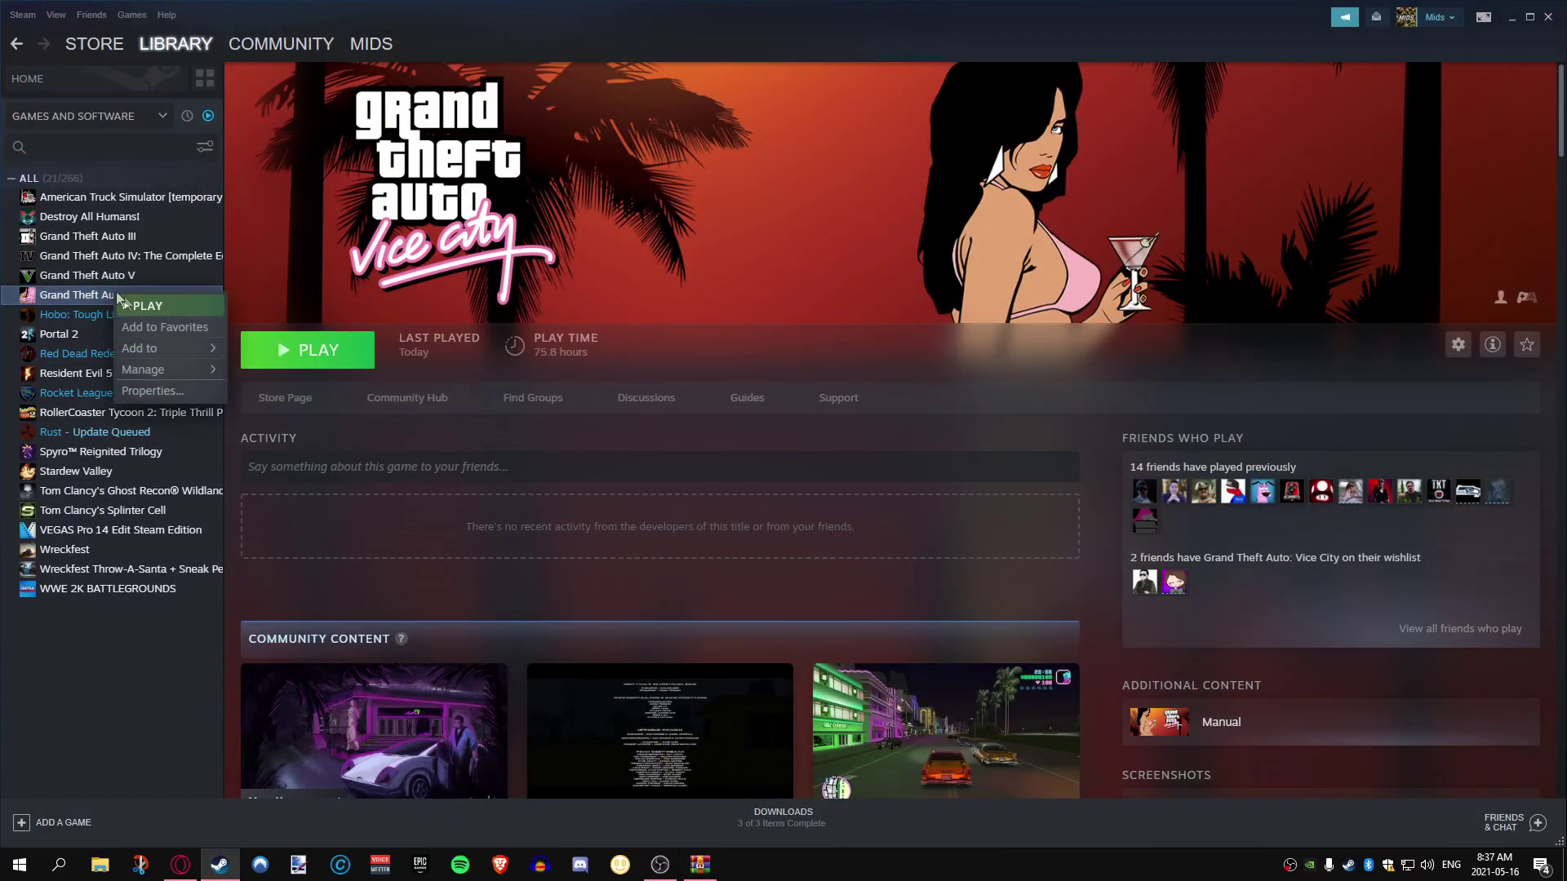
click(142, 396)
click(496, 315)
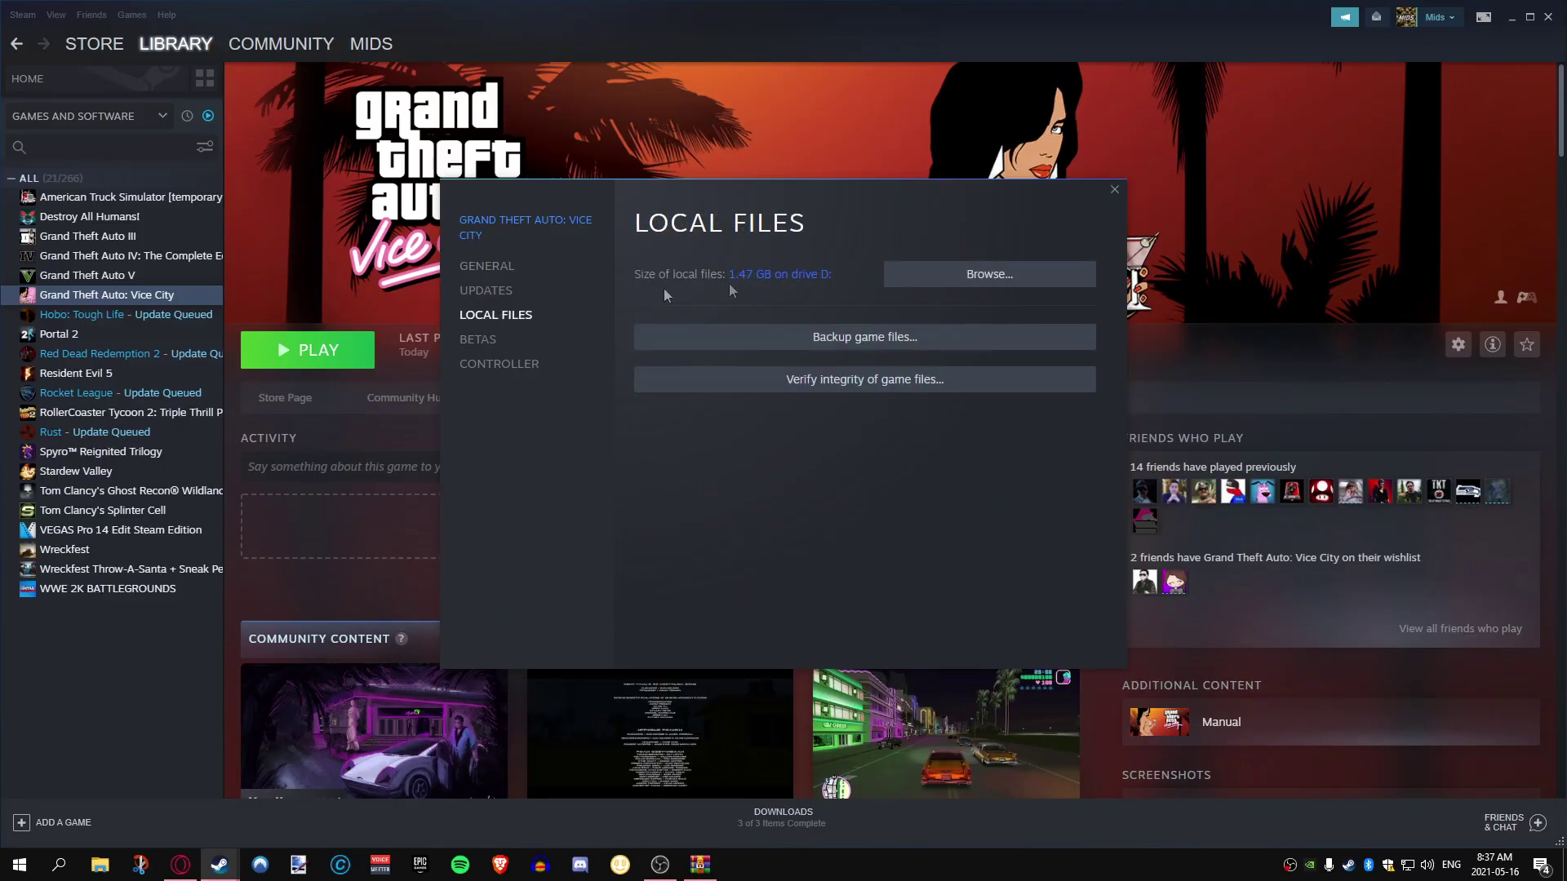
click(963, 277)
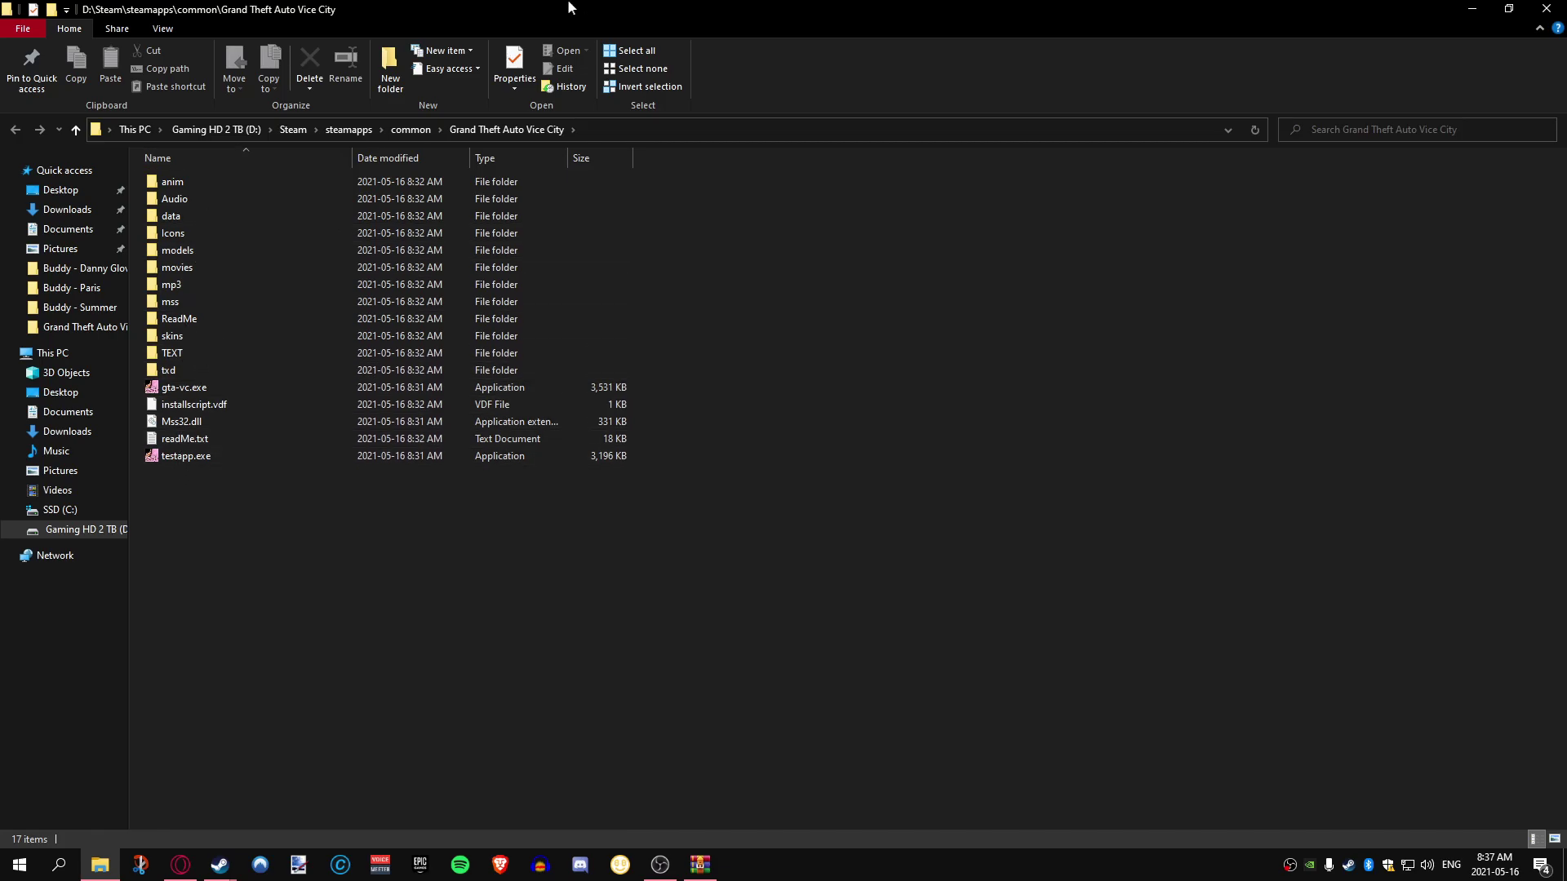
- Snap Explorer and WinRAR side by side and create a new folder named Backup
drag(572, 16, 1, 270)
click(1096, 424)
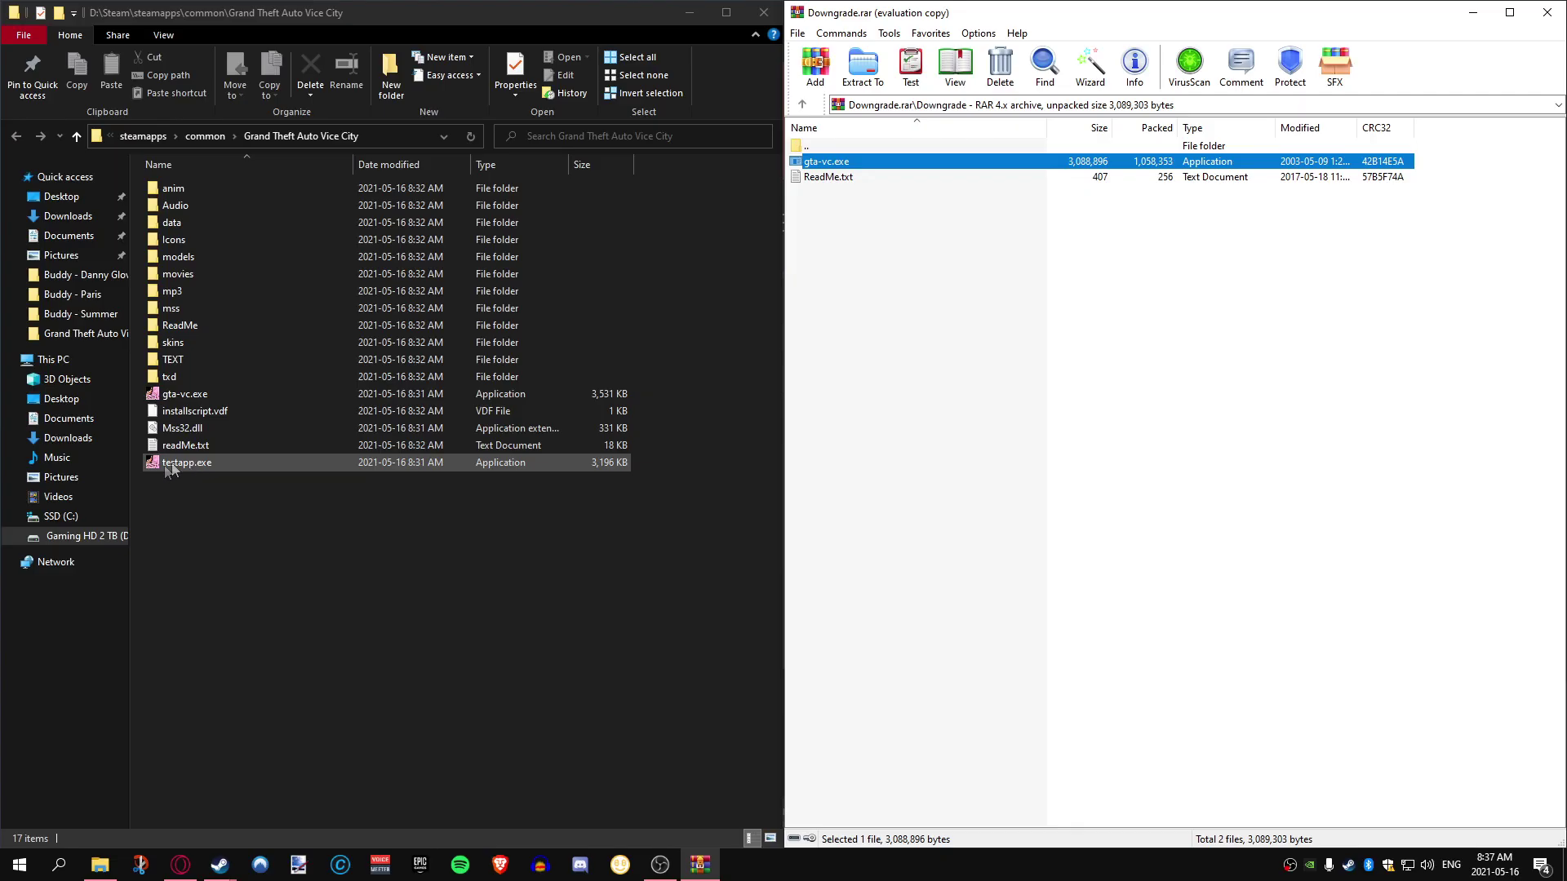
click(232, 465)
right_click(212, 537)
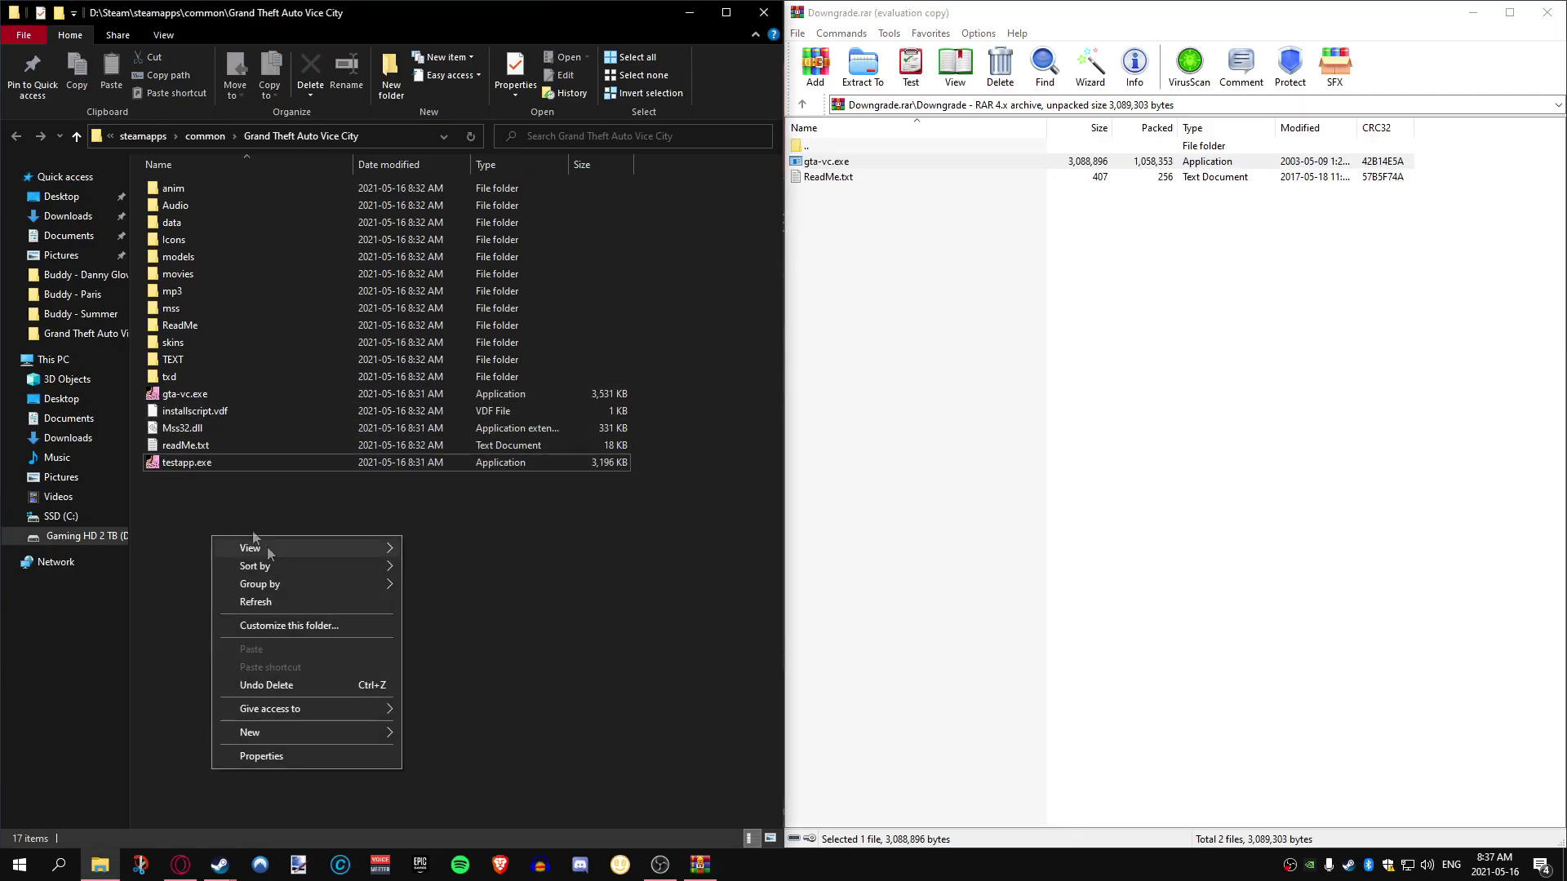
mouse_move(271, 732)
click(432, 736)
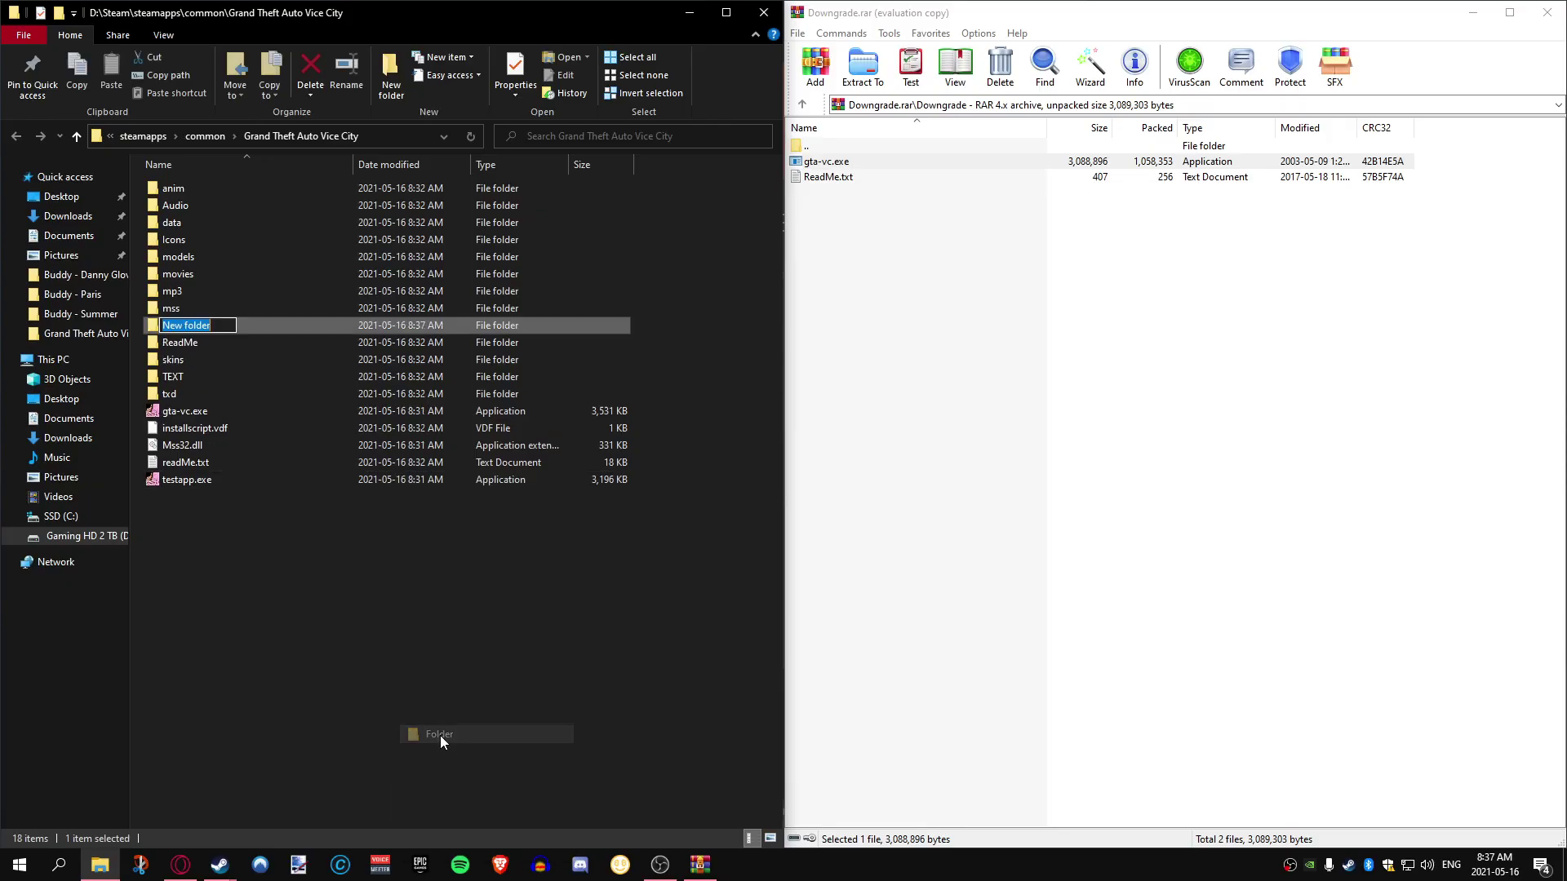
text(Backup)
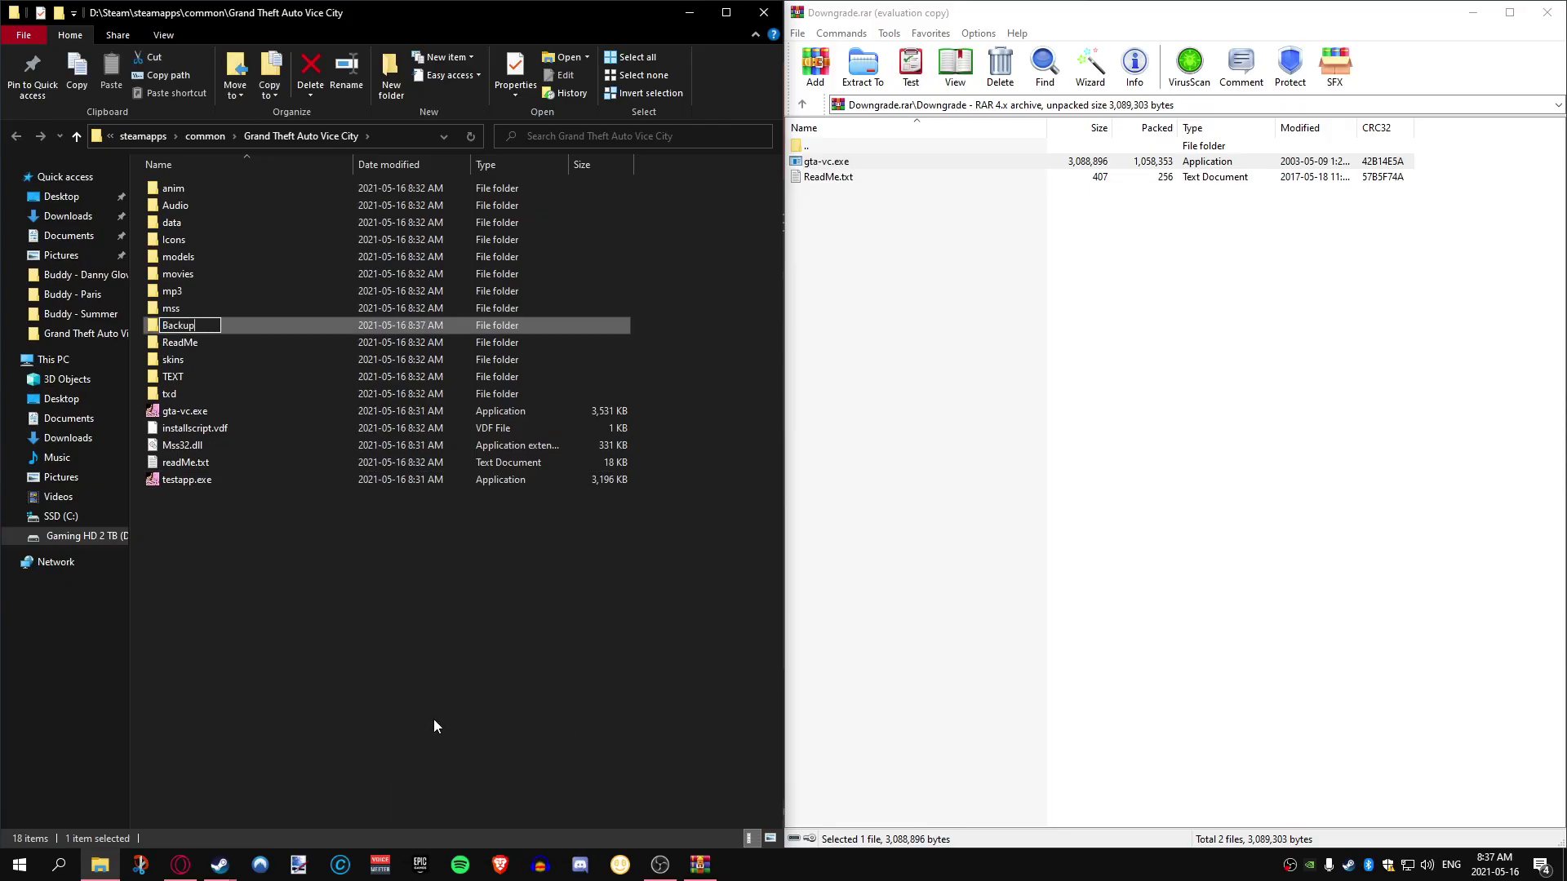
key(Return)
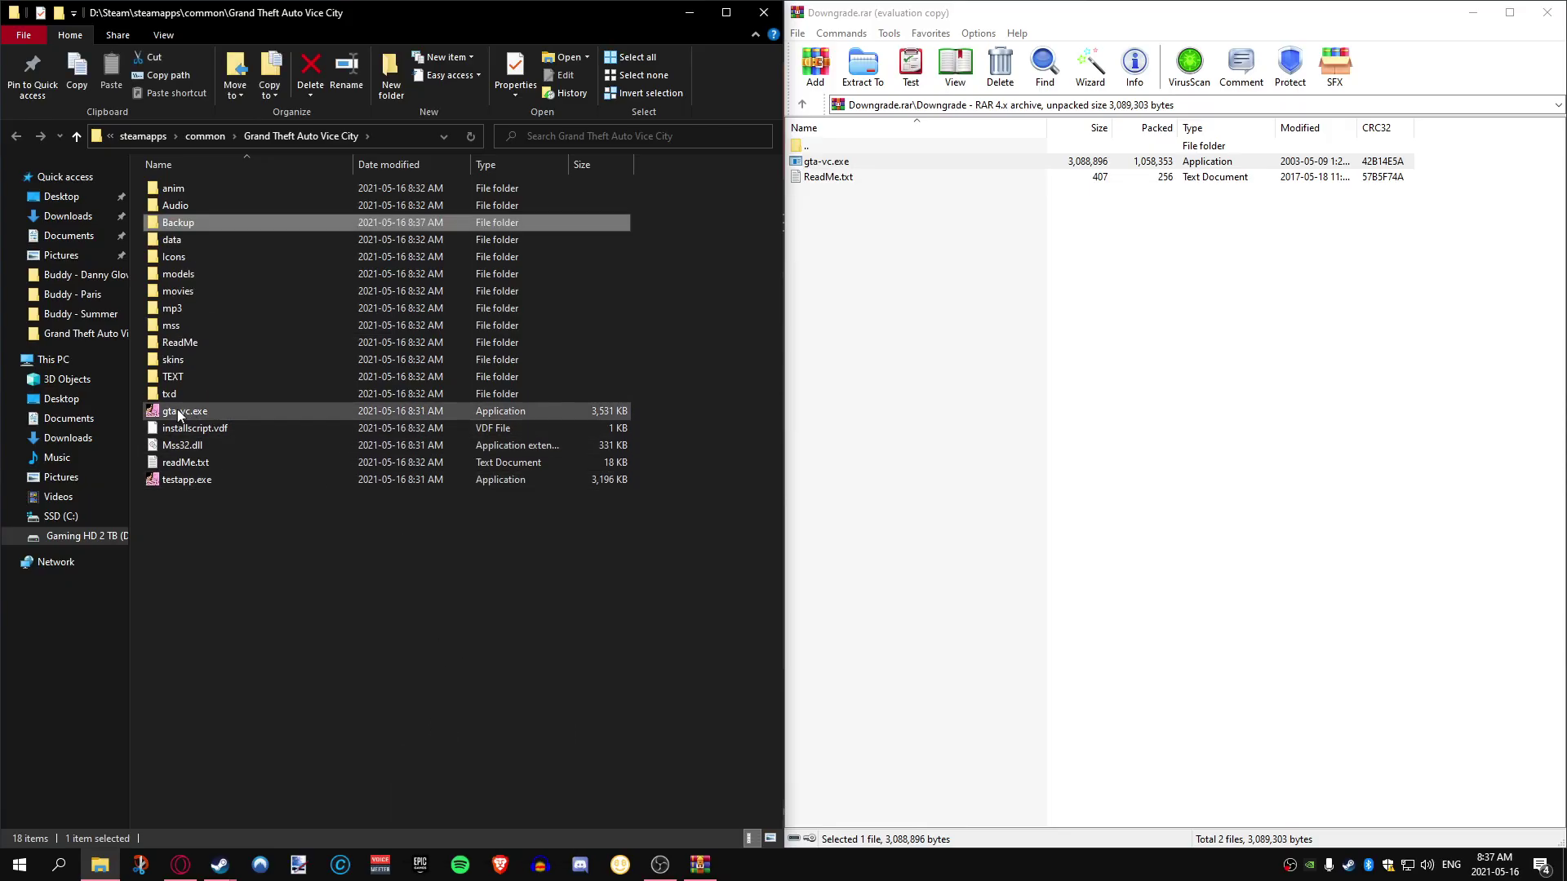
- Move the original gta-vc.exe and testapp.exe into Backup, copy in the older gta-vc.exe, and close WinRAR
drag(184, 411, 193, 222)
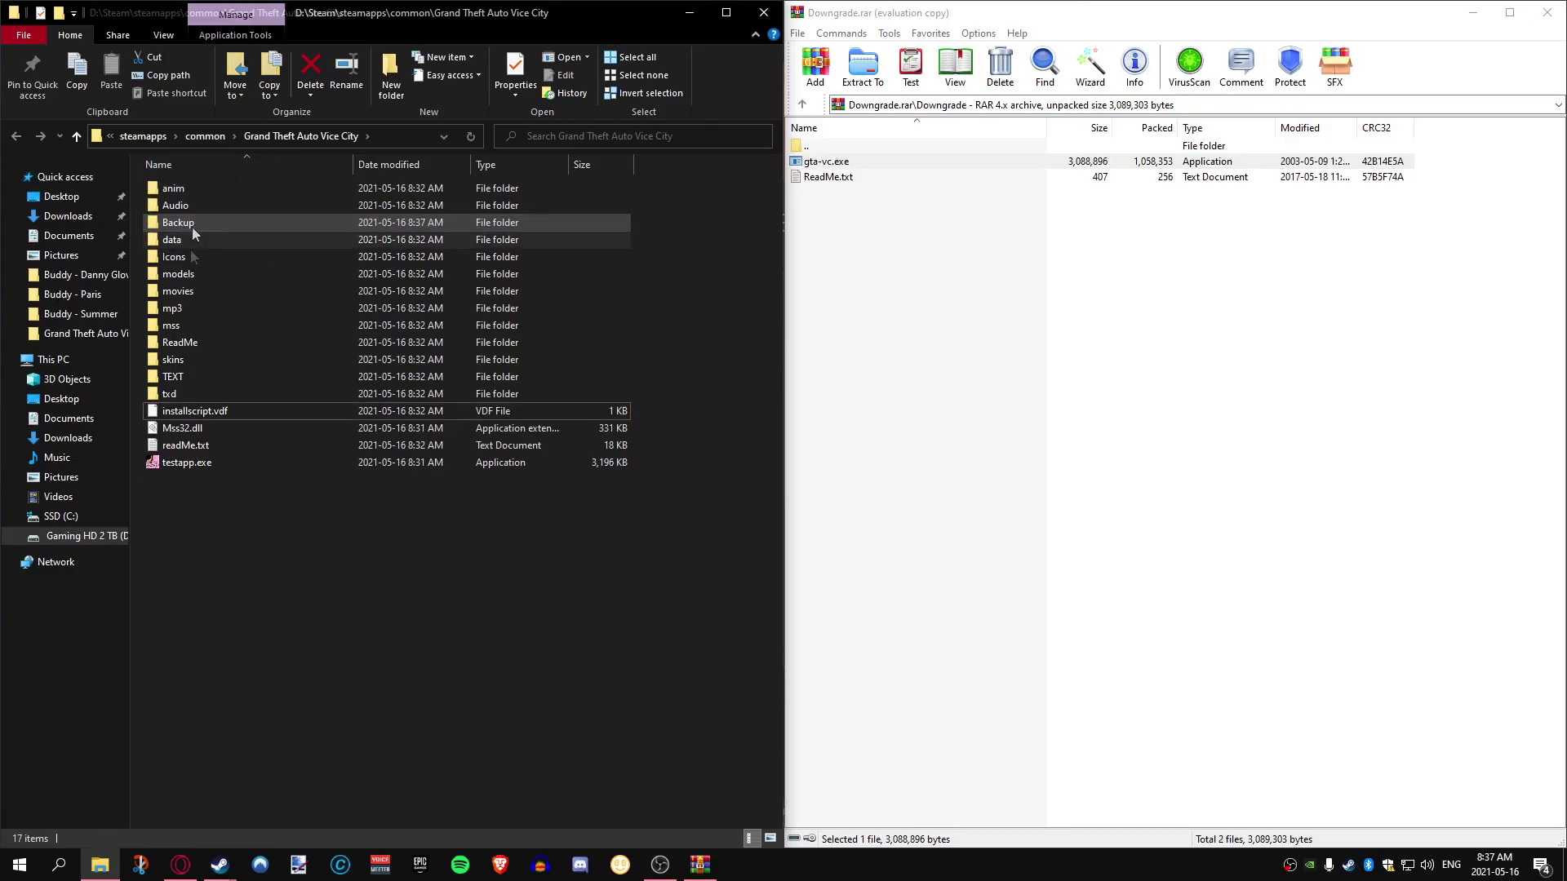
drag(189, 463, 192, 218)
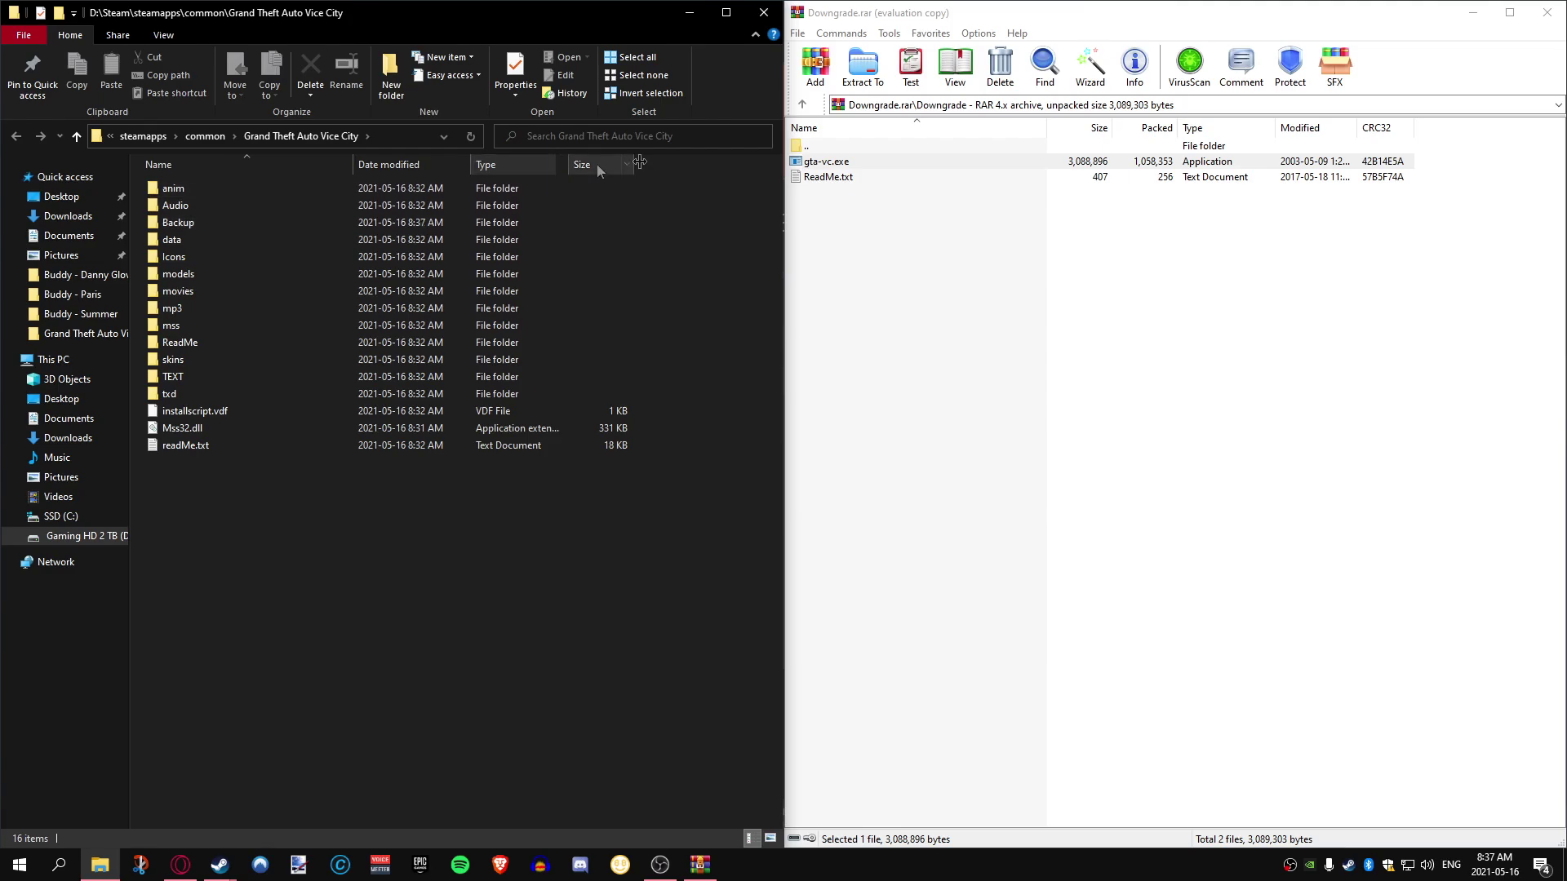
drag(813, 166, 711, 302)
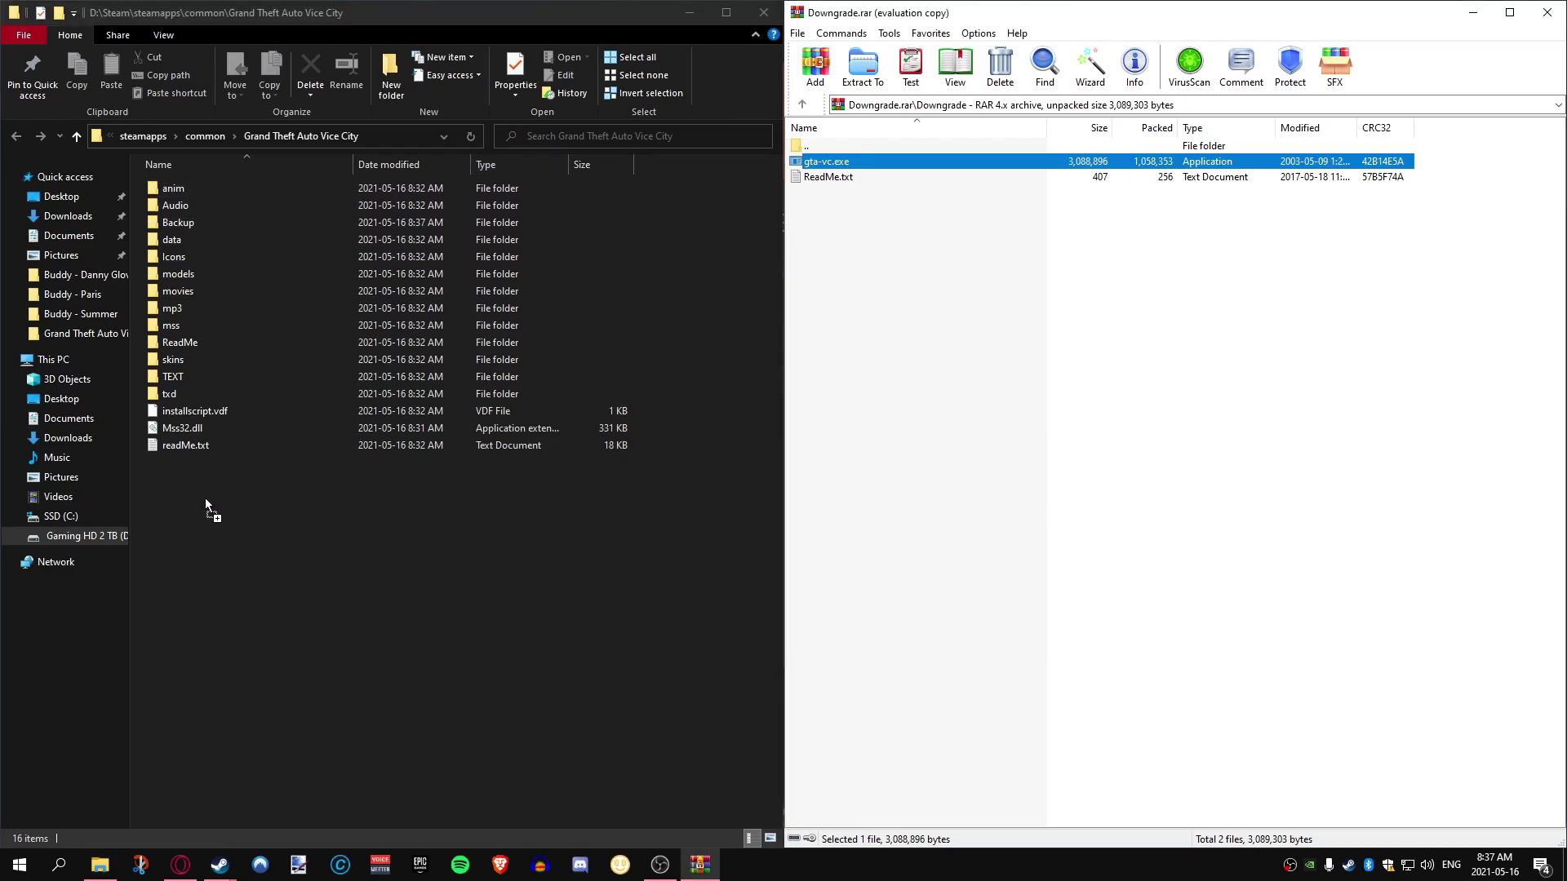
drag(205, 499, 197, 501)
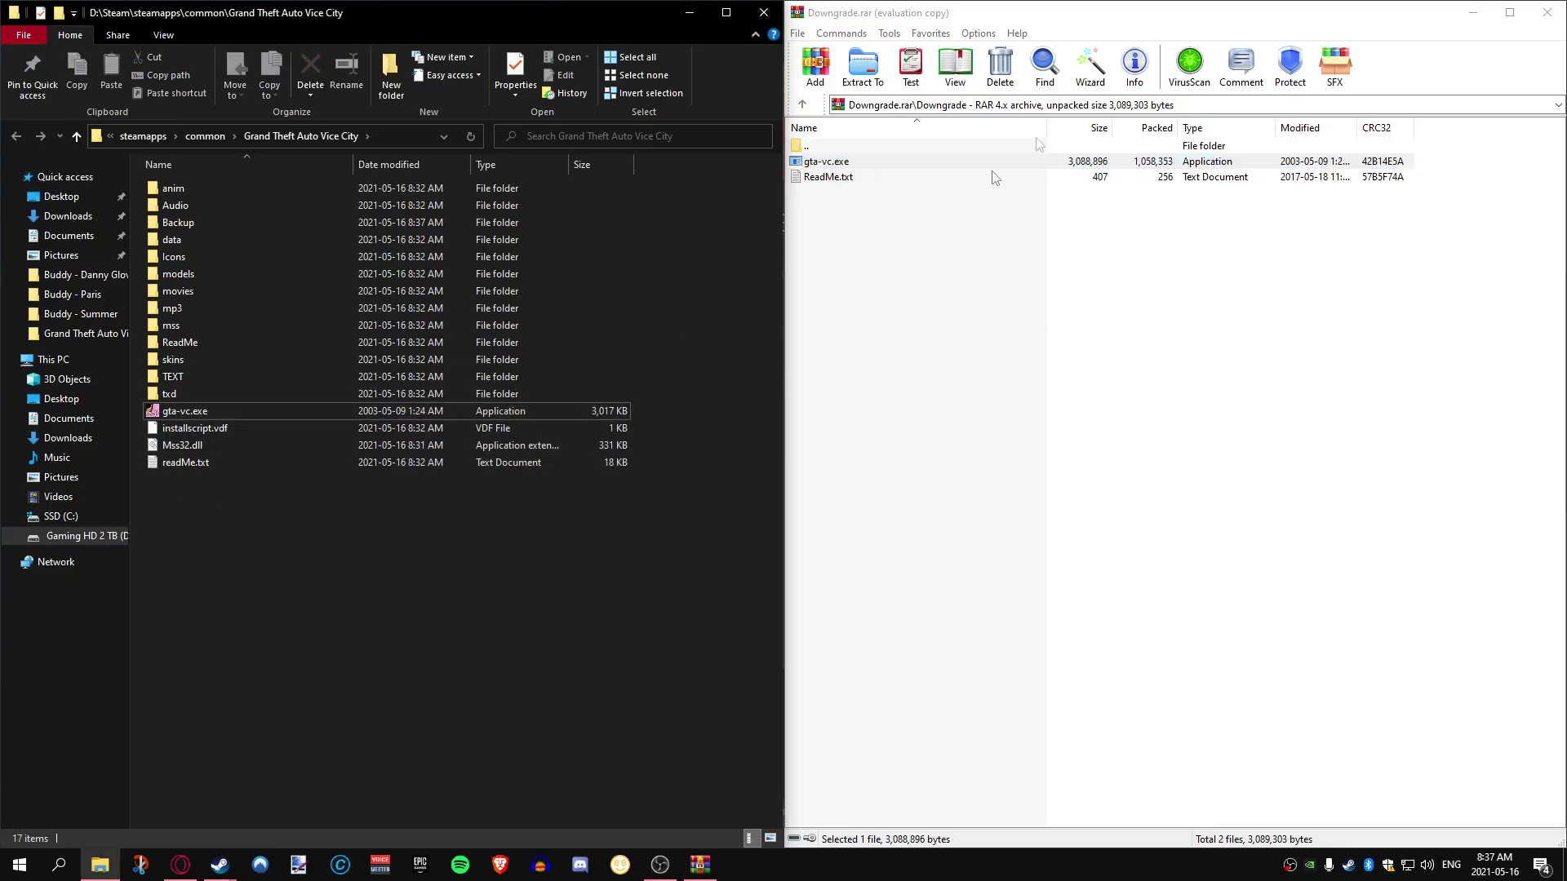
click(1547, 12)
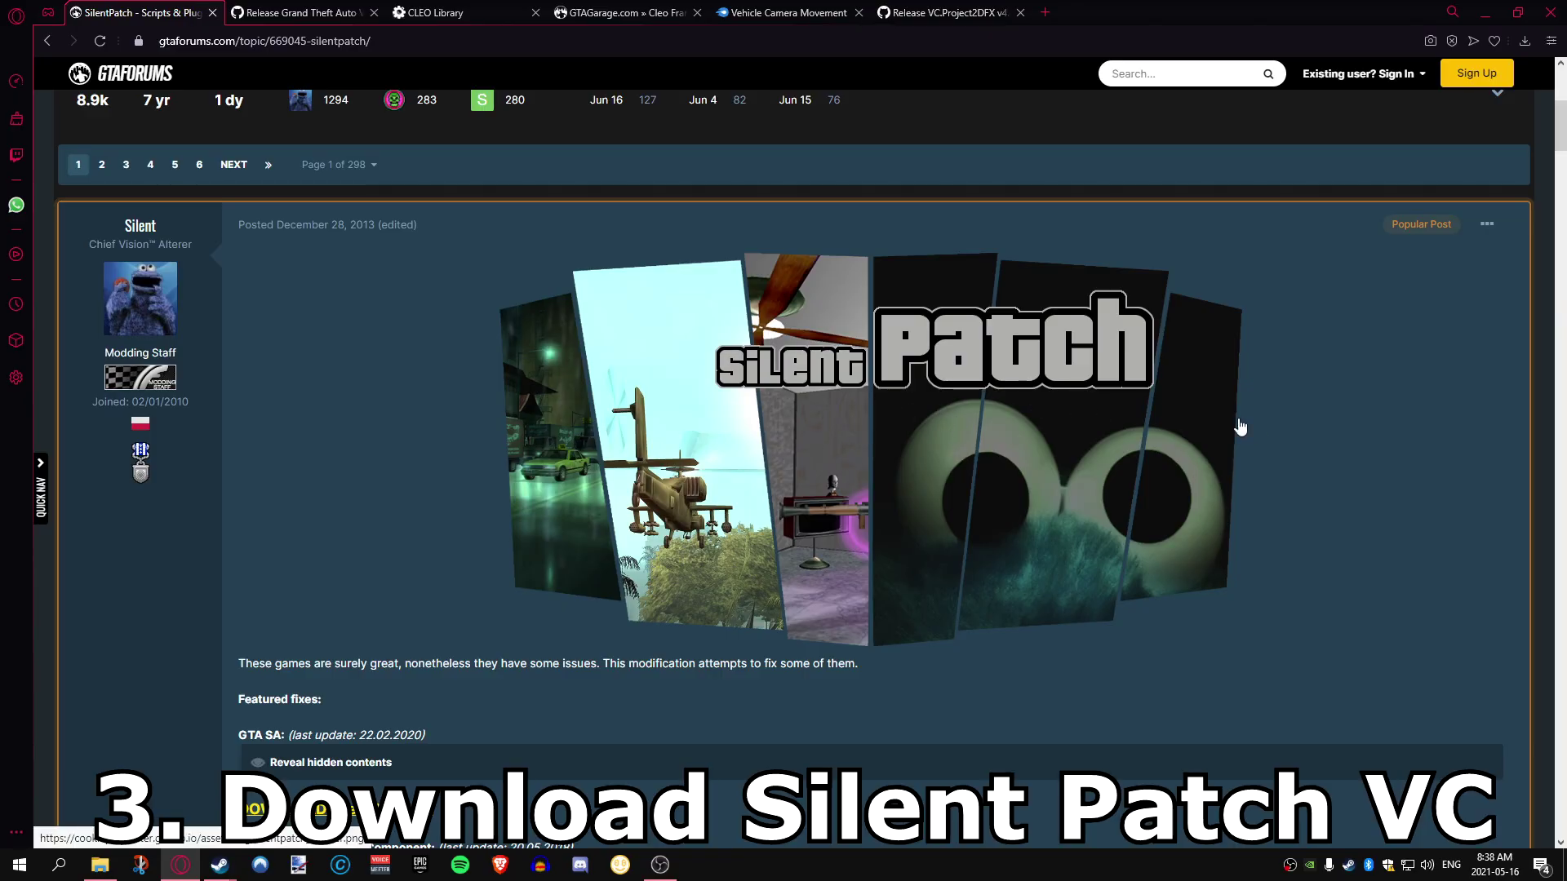
- Download SilentPatchDDraw.zip and SilentPatchVC.zip from the forum, then open SilentPatchVC.zip
scroll(878, 367, down, 3)
scroll(873, 356, down, 2)
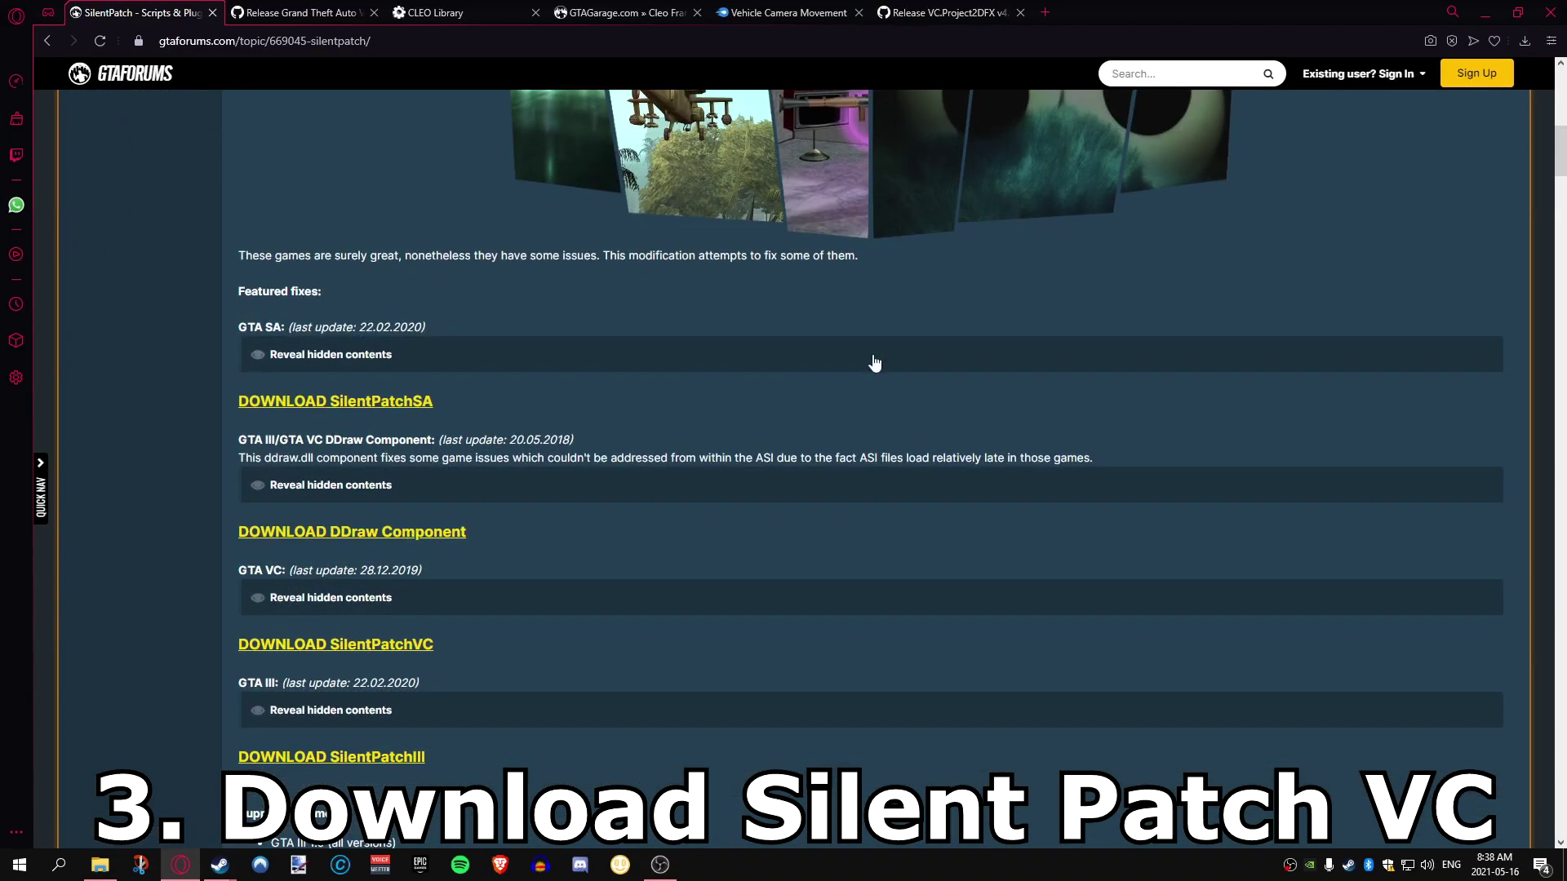
scroll(722, 328, down, 2)
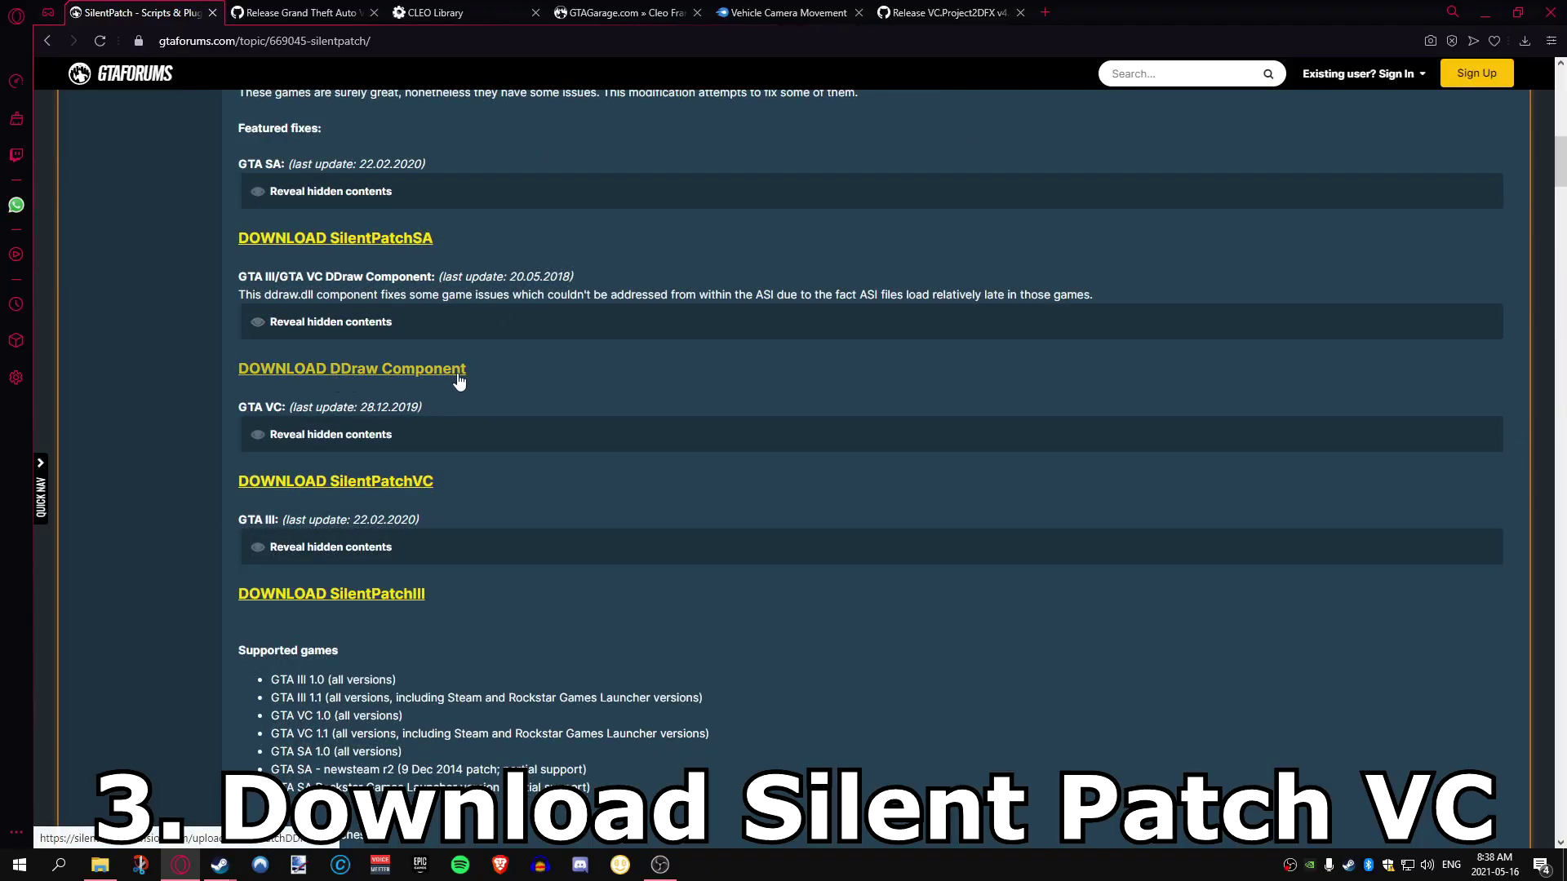
scroll(459, 381, down, 2)
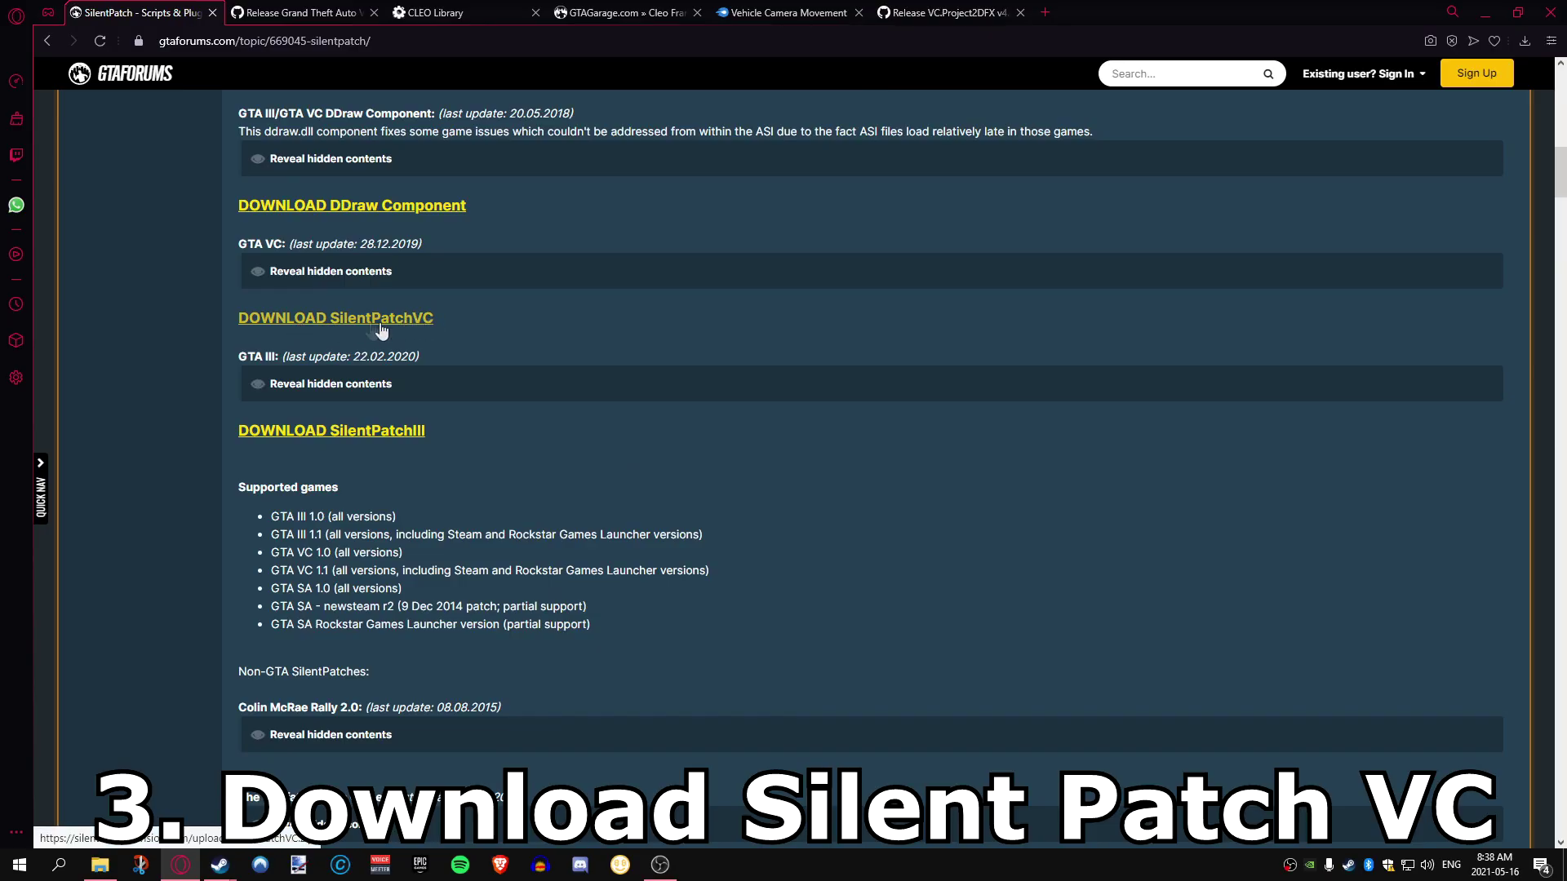
scroll(470, 395, up, 3)
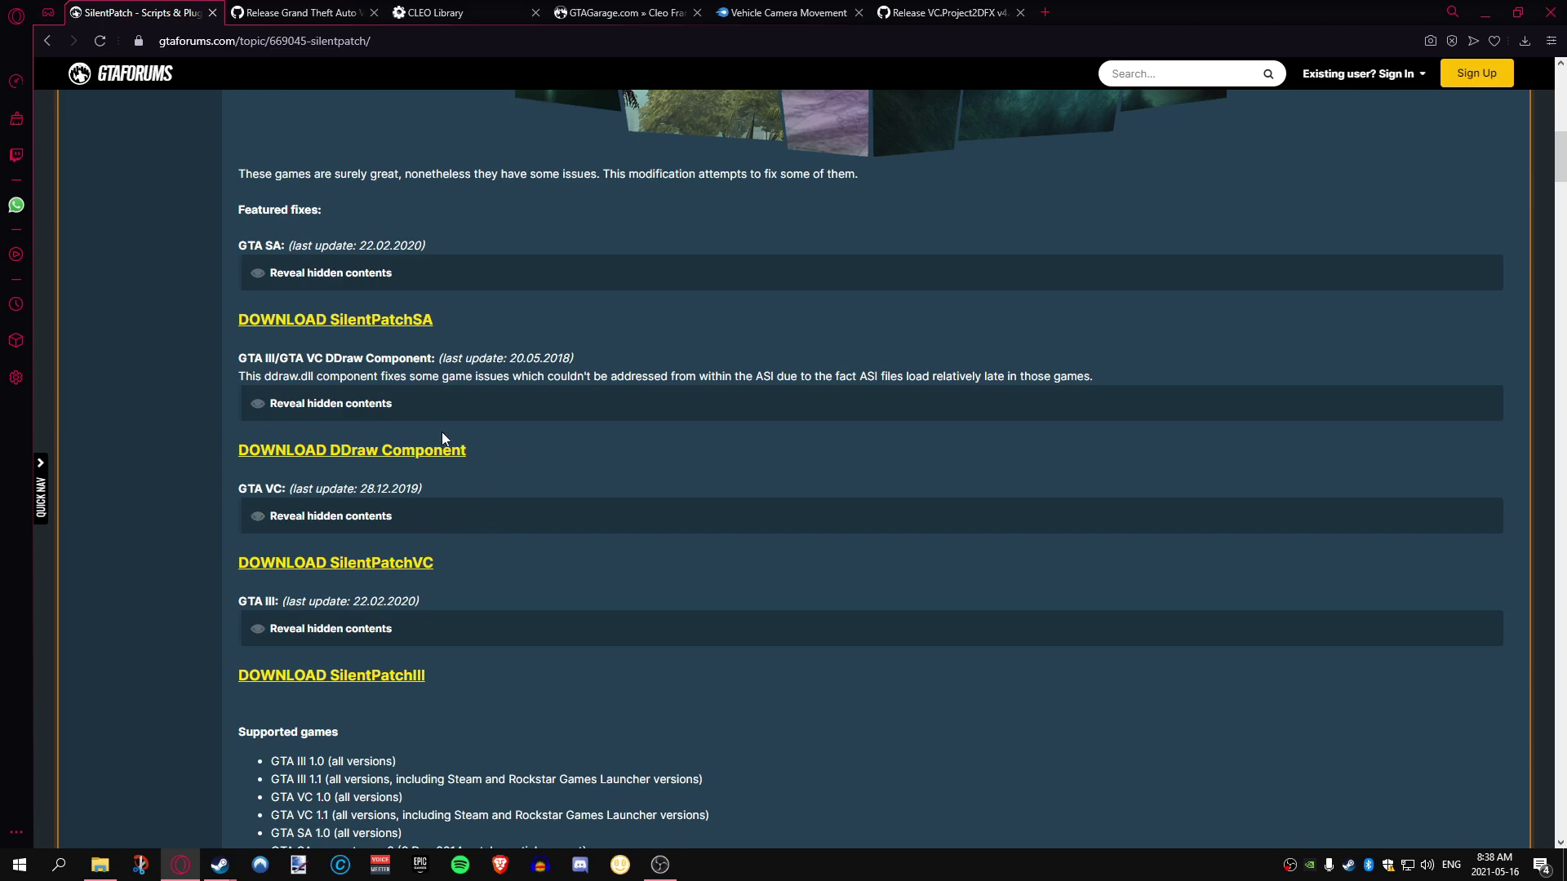
click(439, 452)
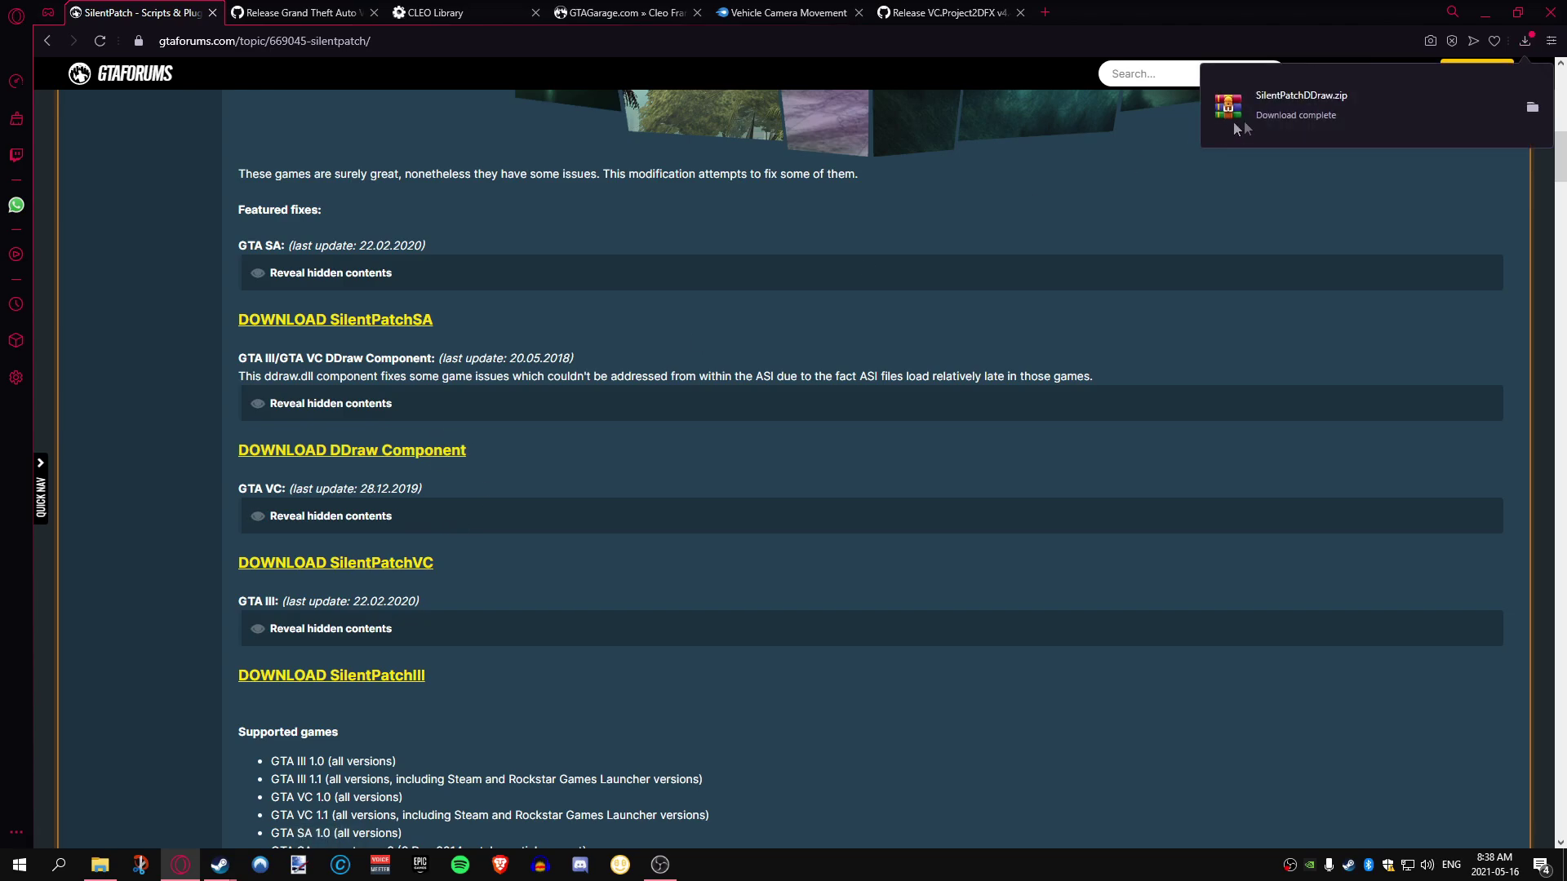
click(433, 565)
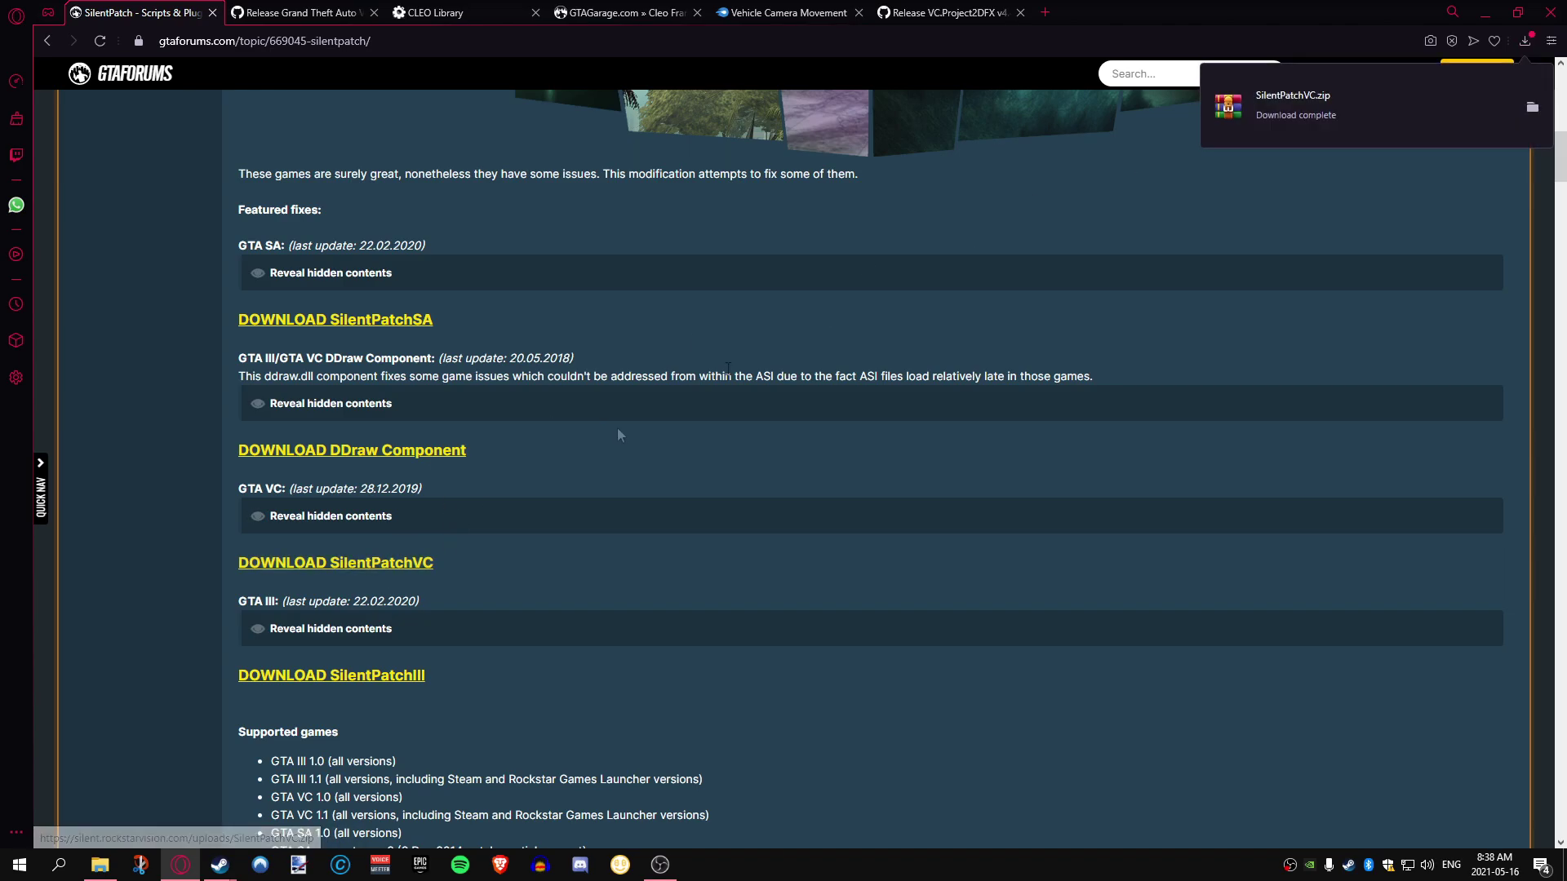
click(1278, 106)
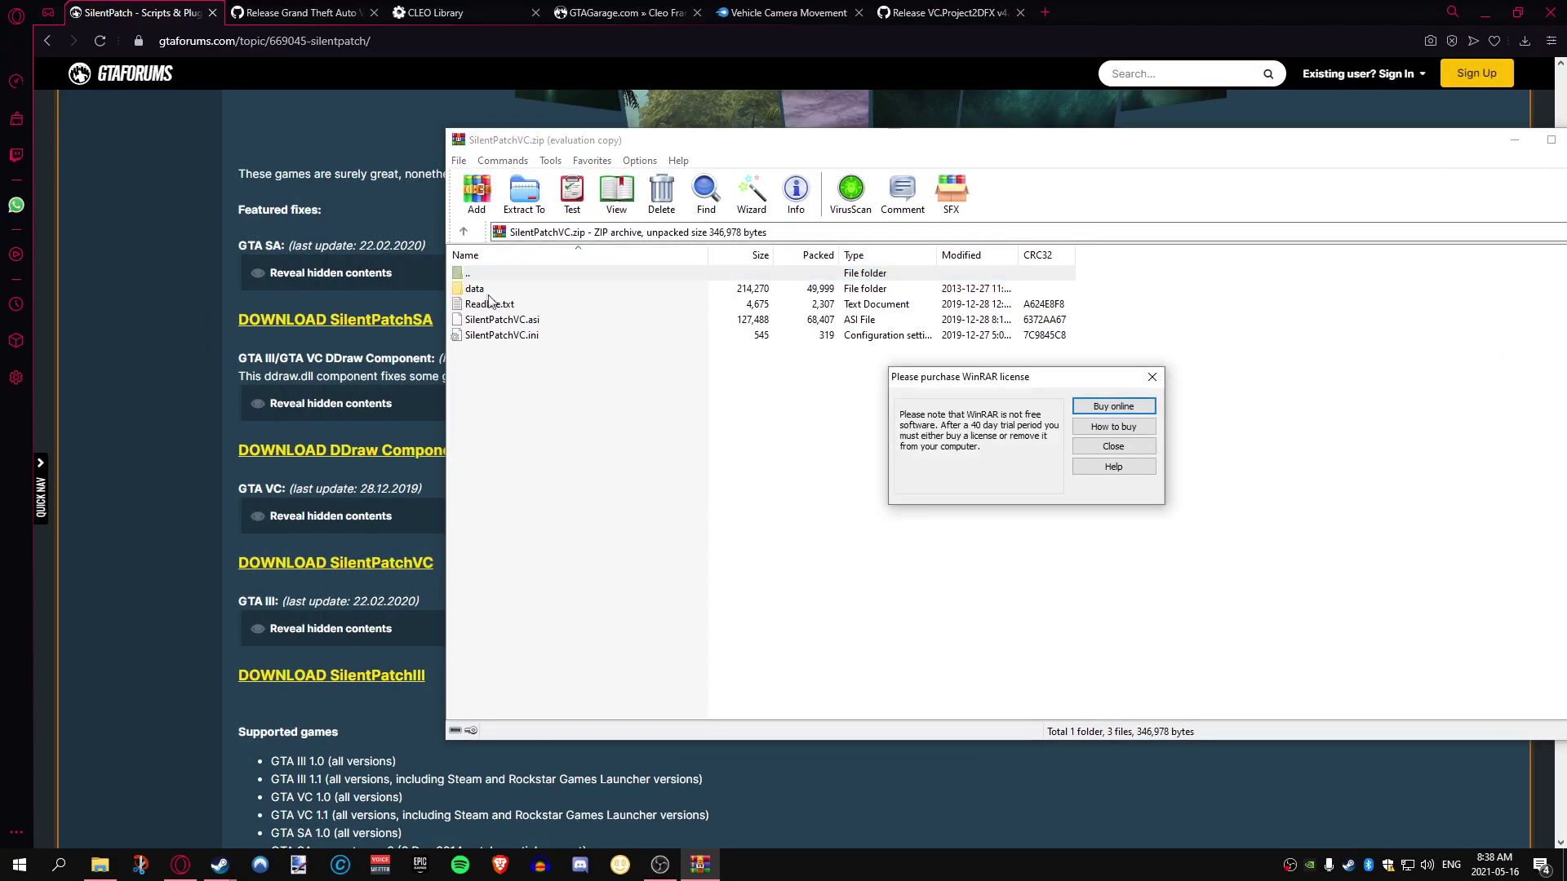
- Snap WinRAR beside the game folder and extract SilentPatchVC.asi and SilentPatchVC.ini into it
click(1158, 376)
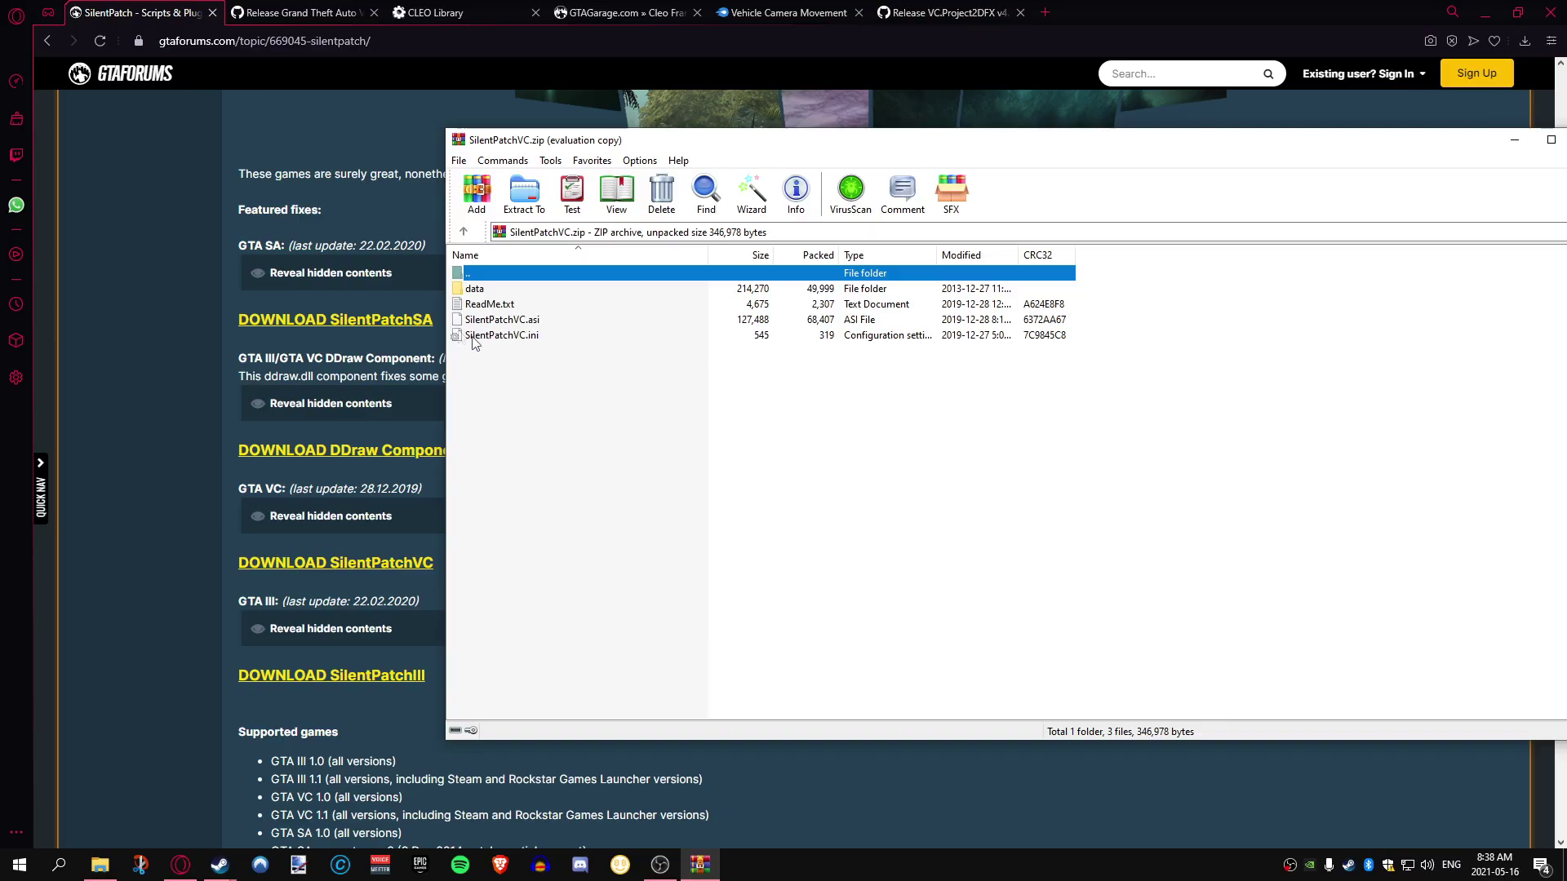
click(99, 865)
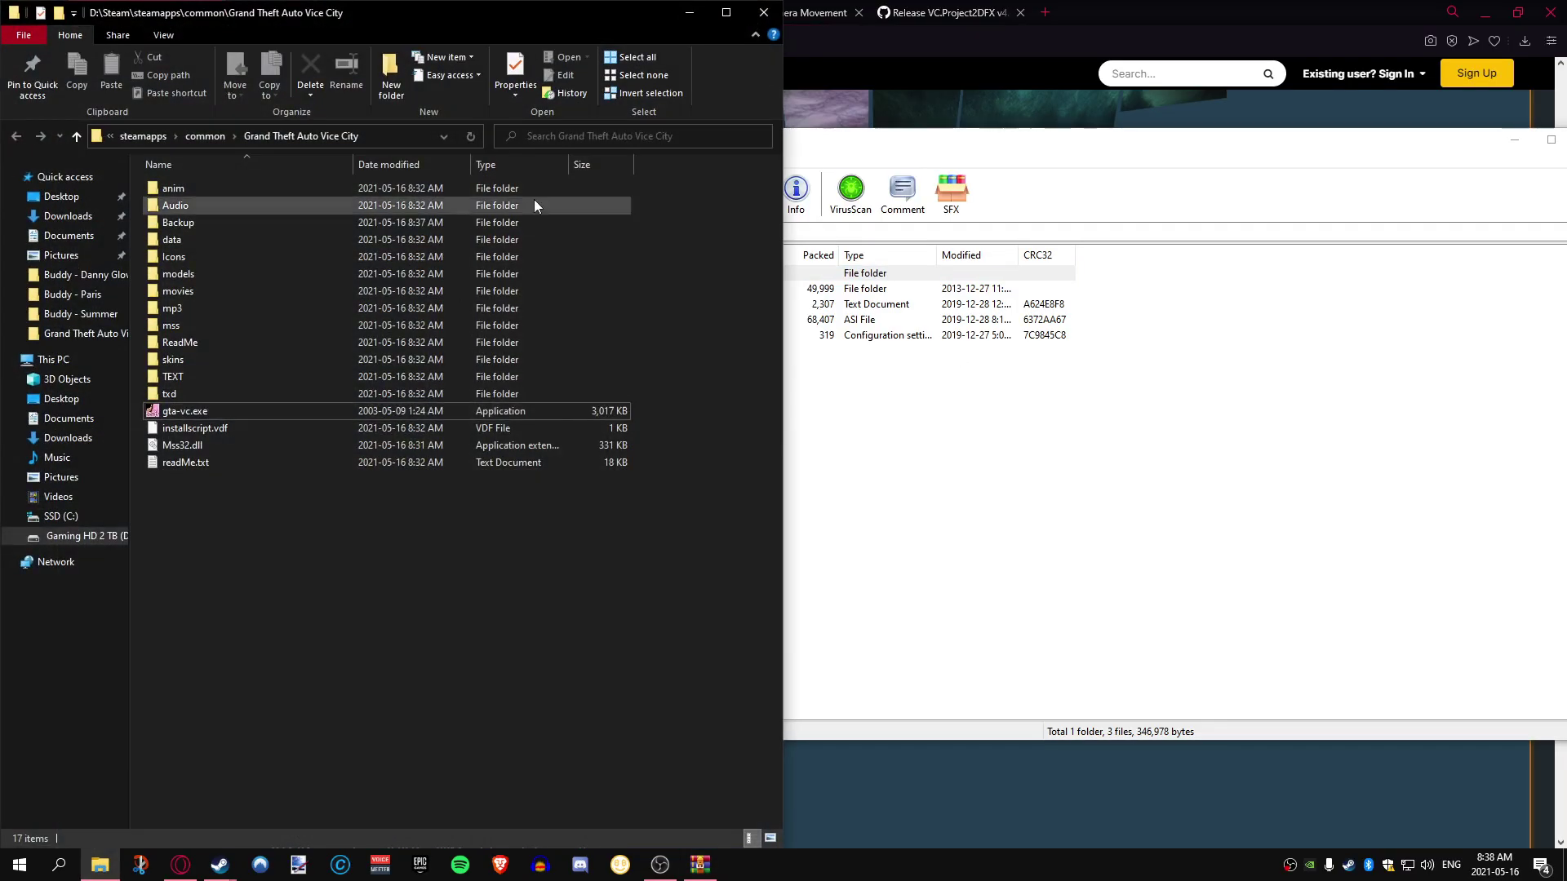
key(super+Right)
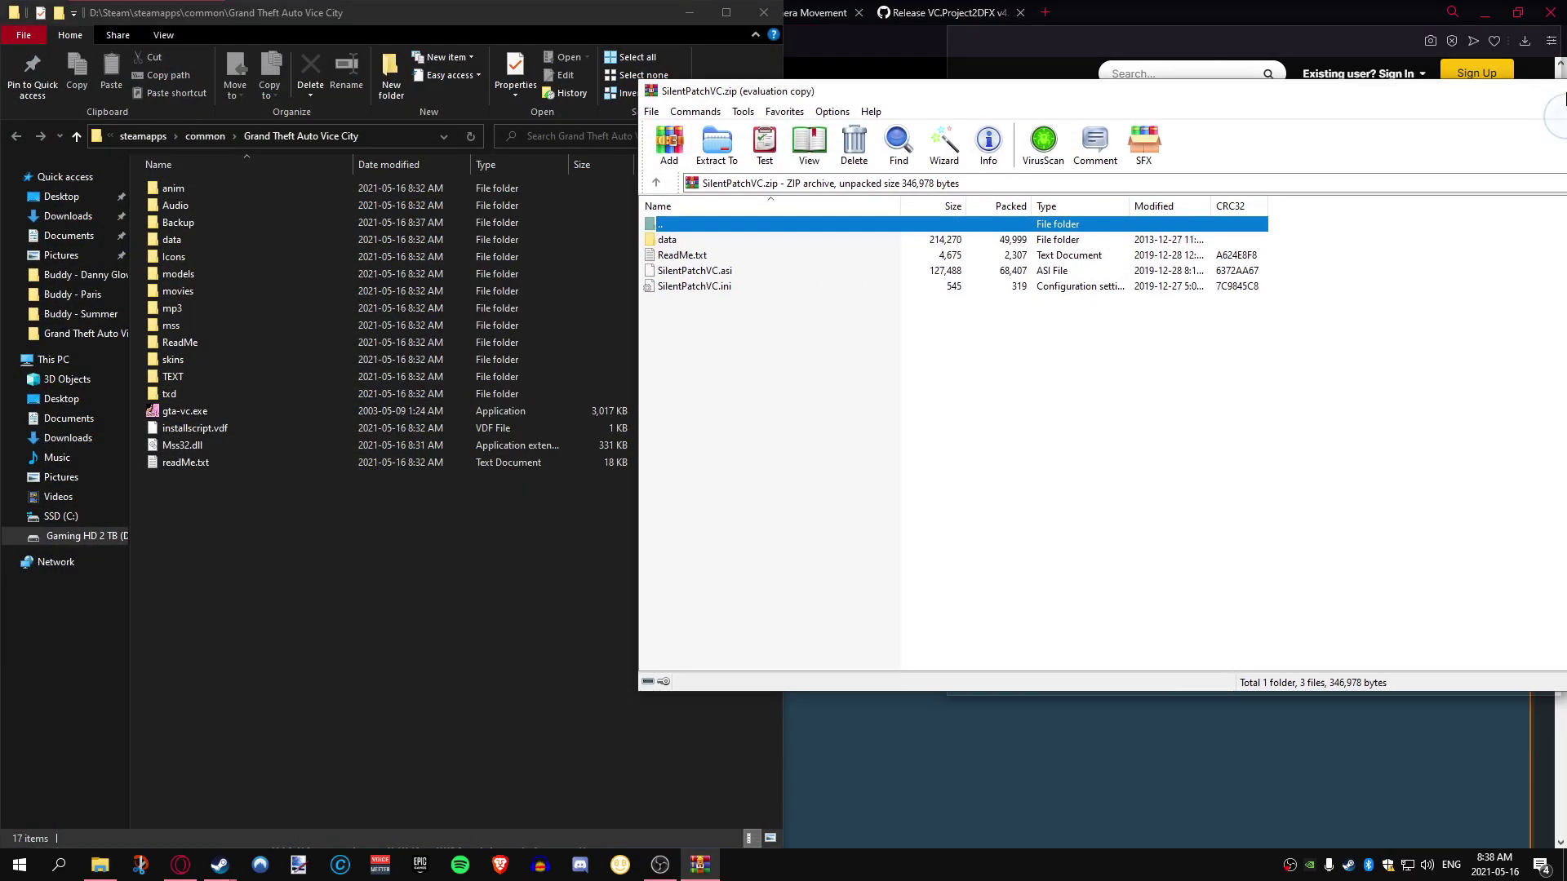
drag(838, 245, 879, 198)
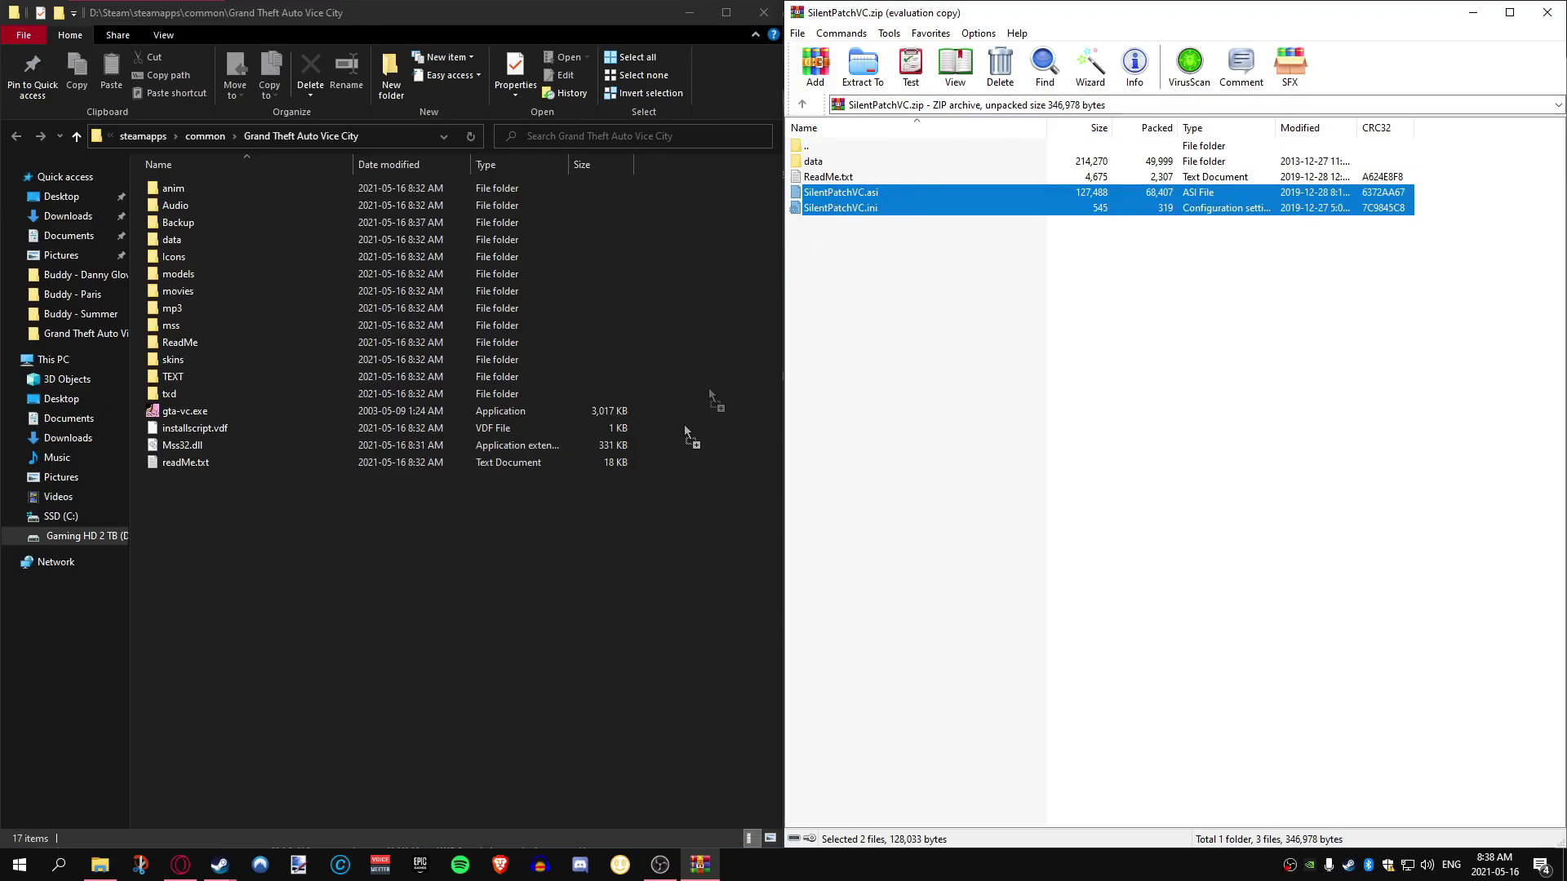
drag(243, 560, 245, 558)
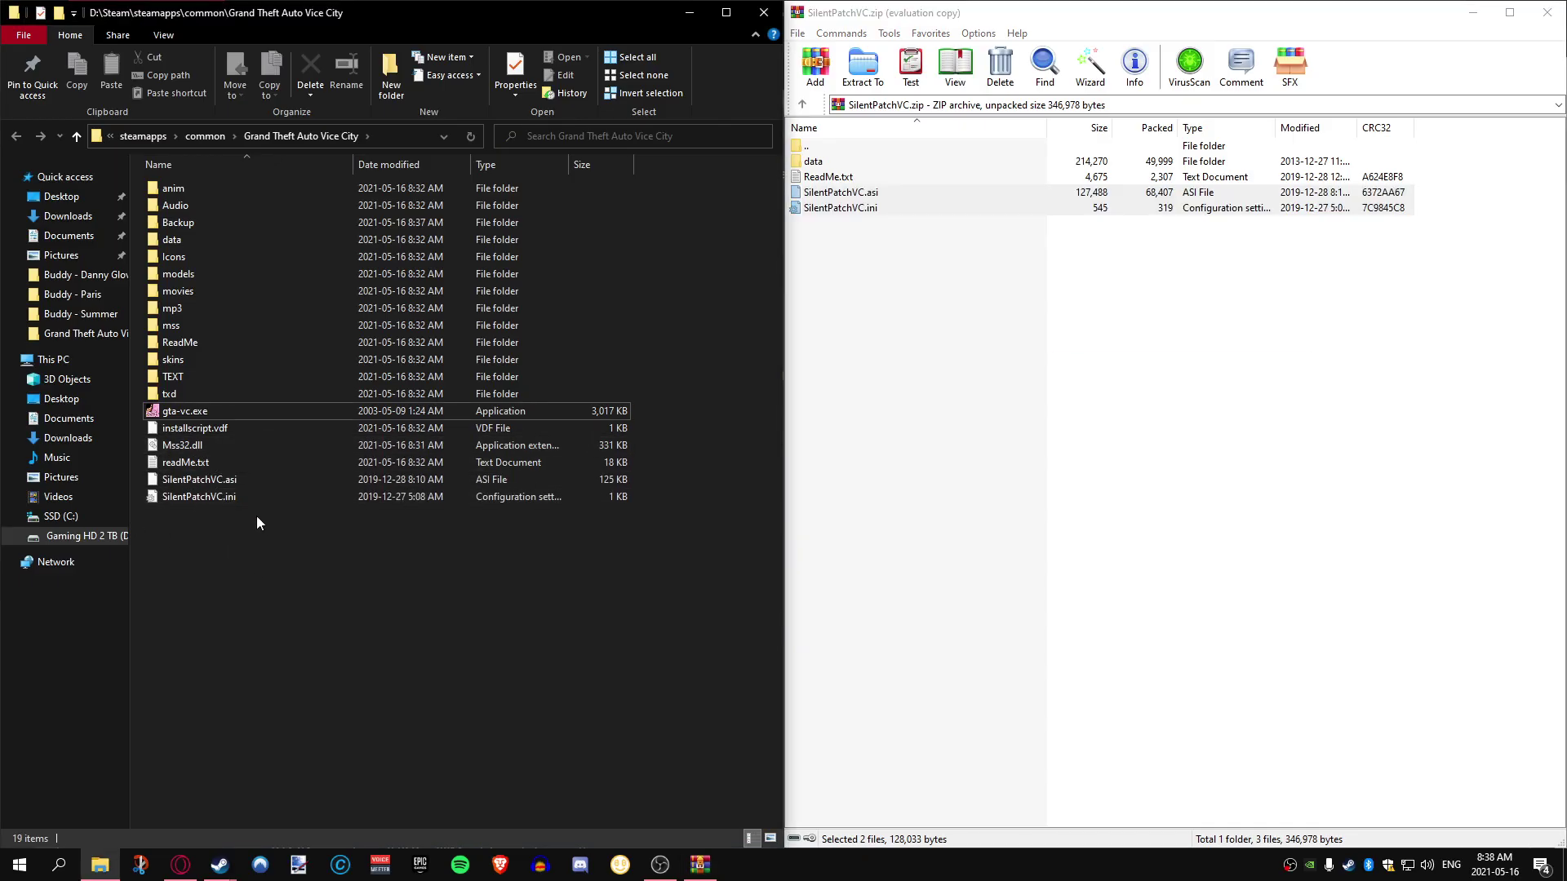
- Copy the six patched folders from the archive's data\maps into the game's data\maps, replacing existing files
double_click(813, 162)
double_click(813, 162)
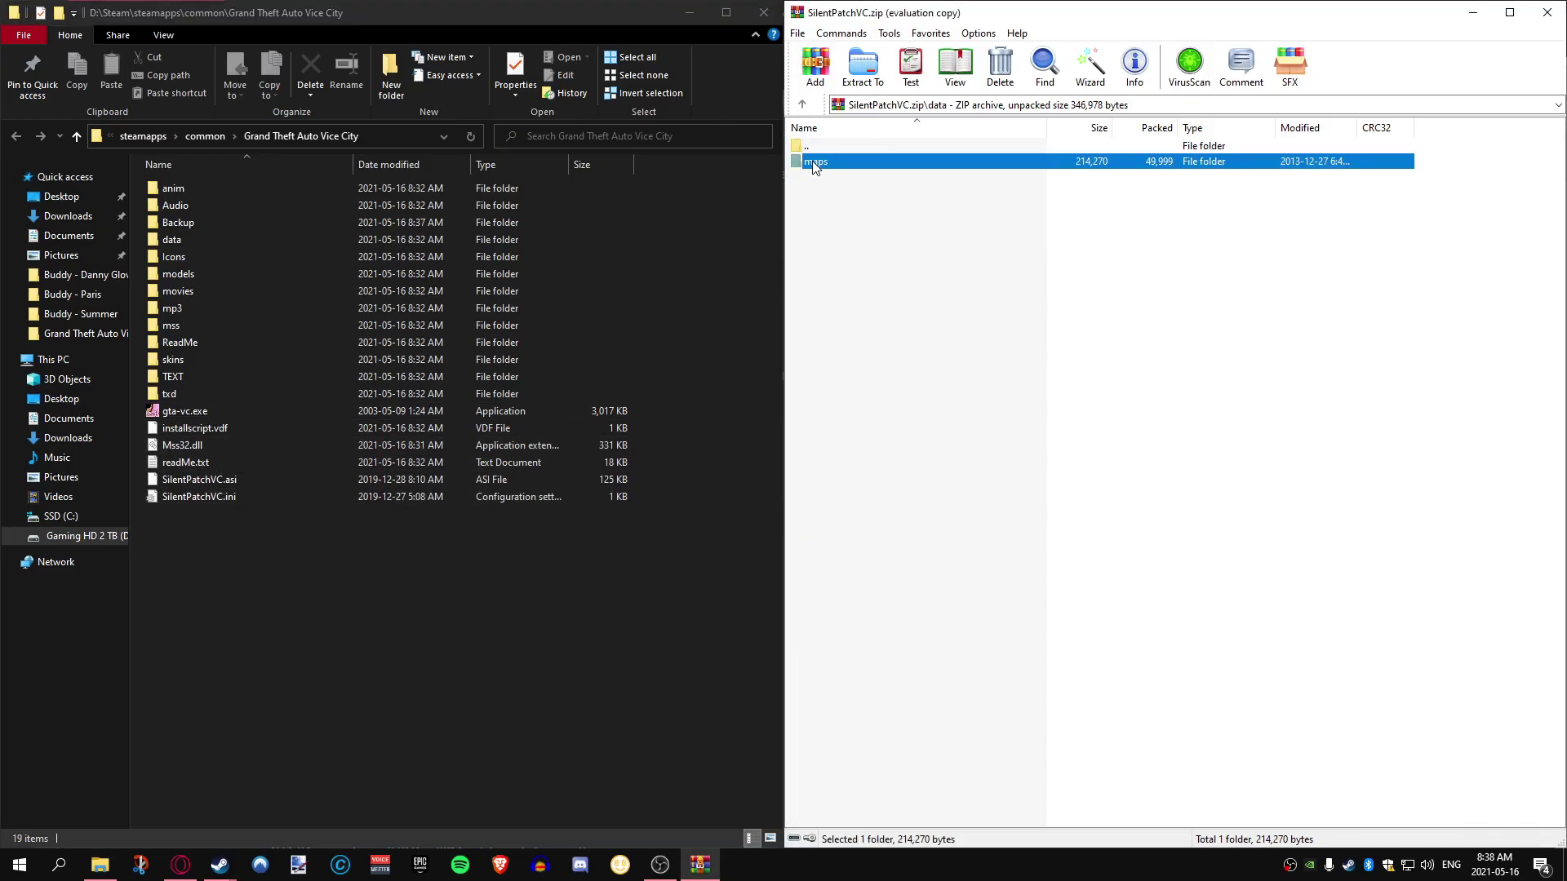
double_click(806, 146)
double_click(808, 147)
double_click(814, 162)
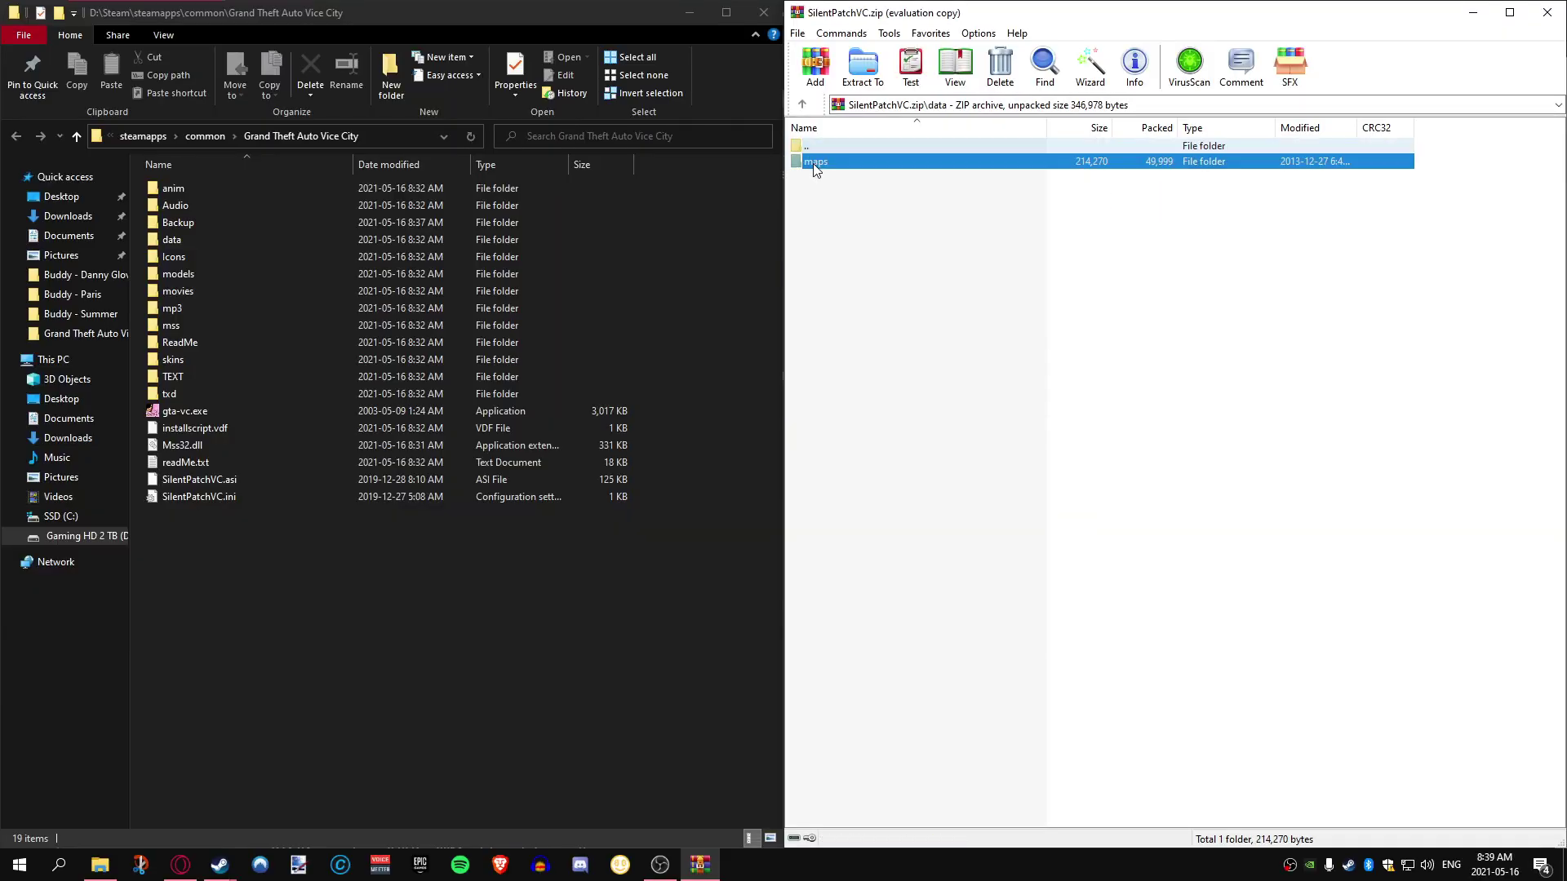
double_click(815, 163)
drag(837, 263, 824, 159)
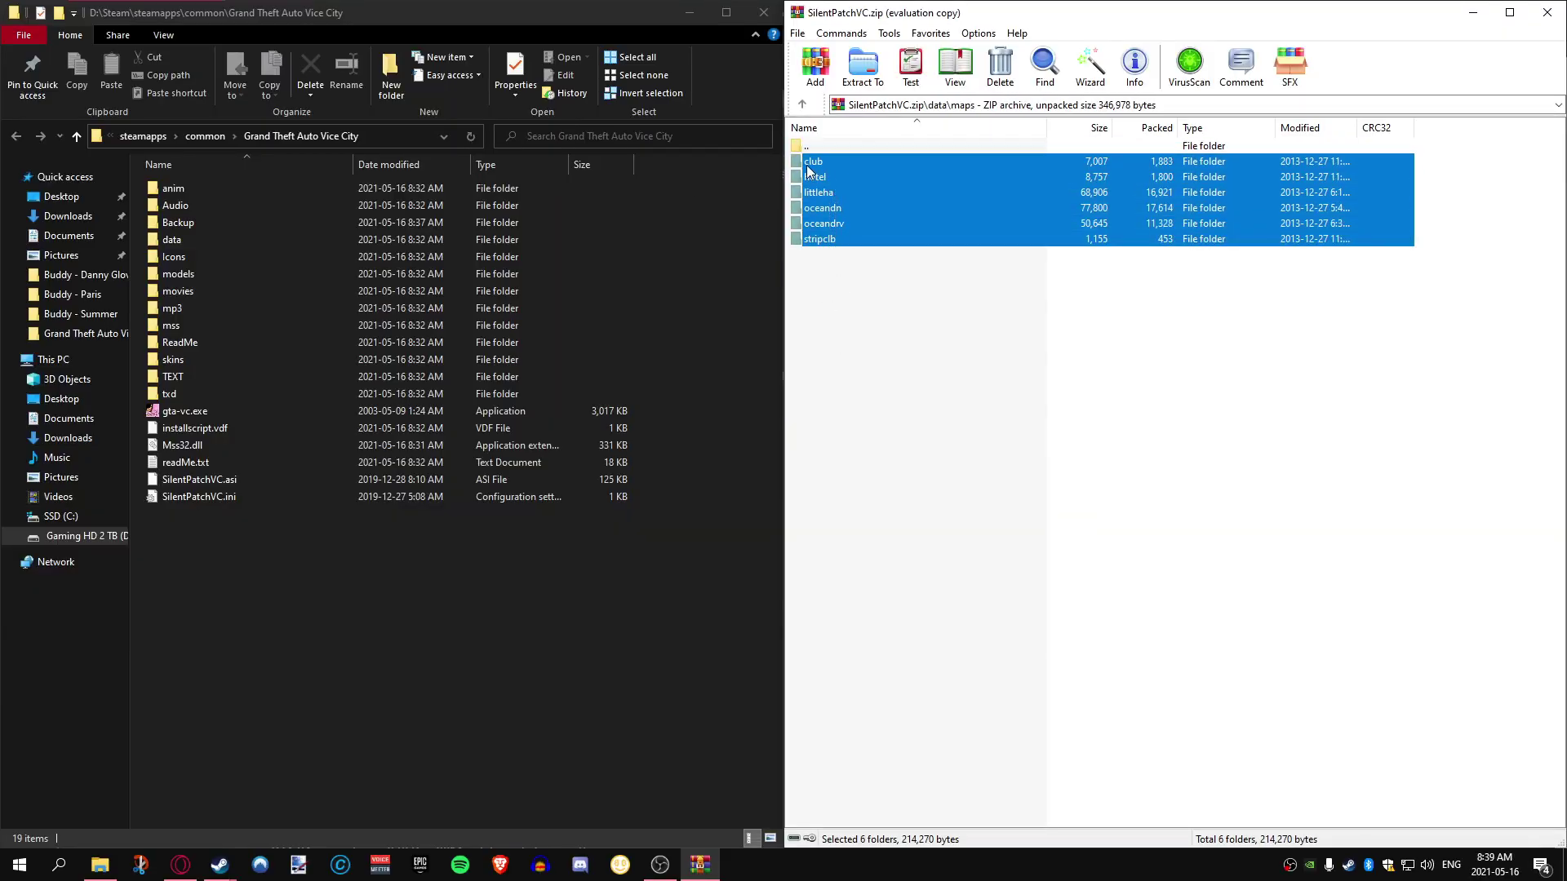
double_click(173, 240)
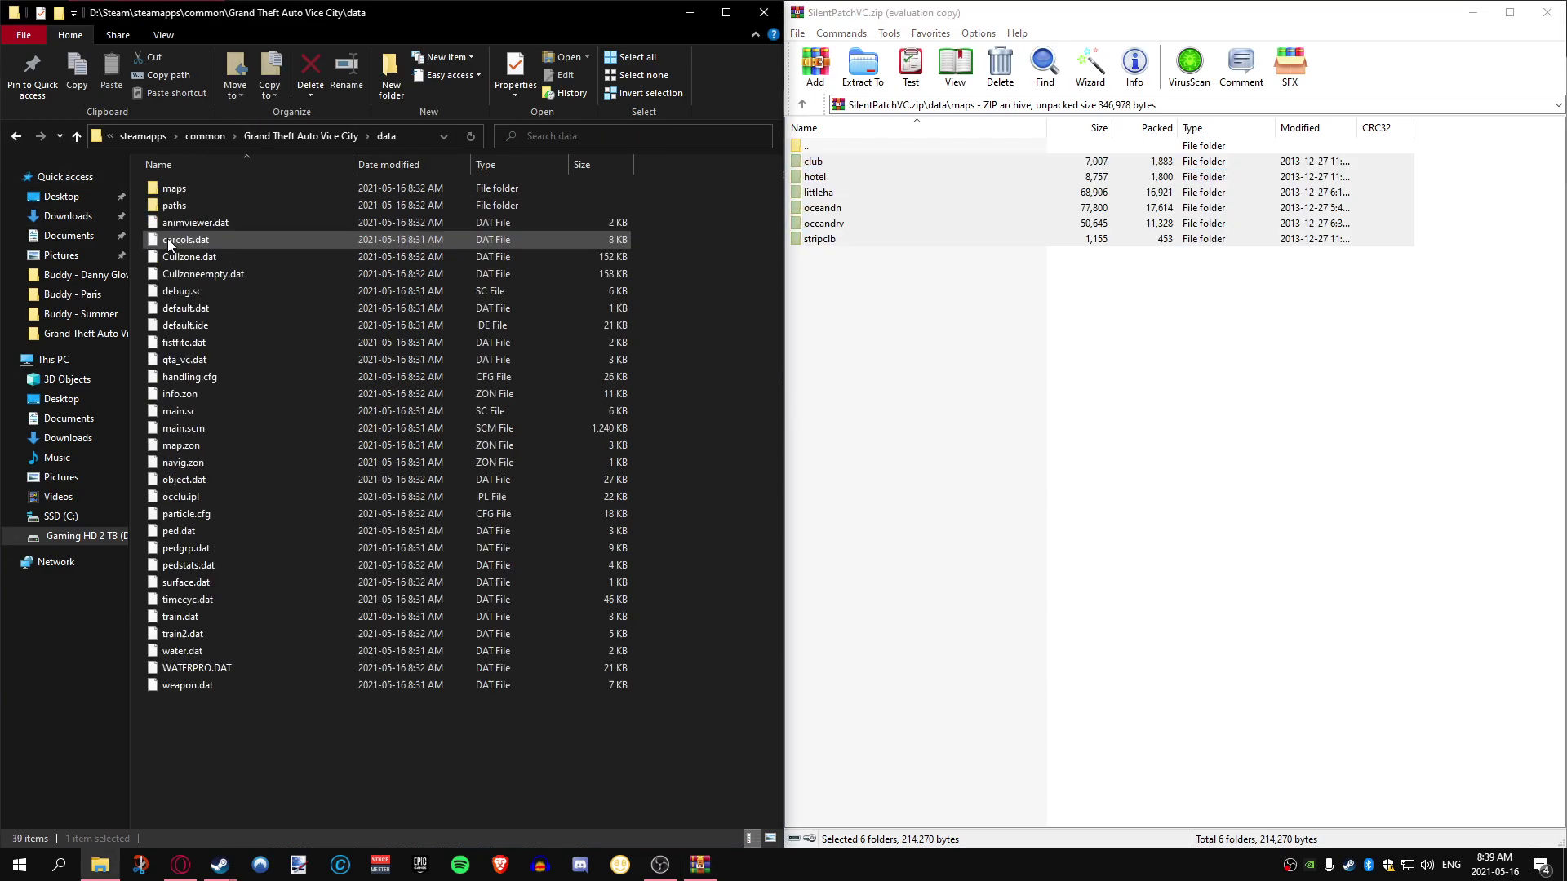
double_click(179, 191)
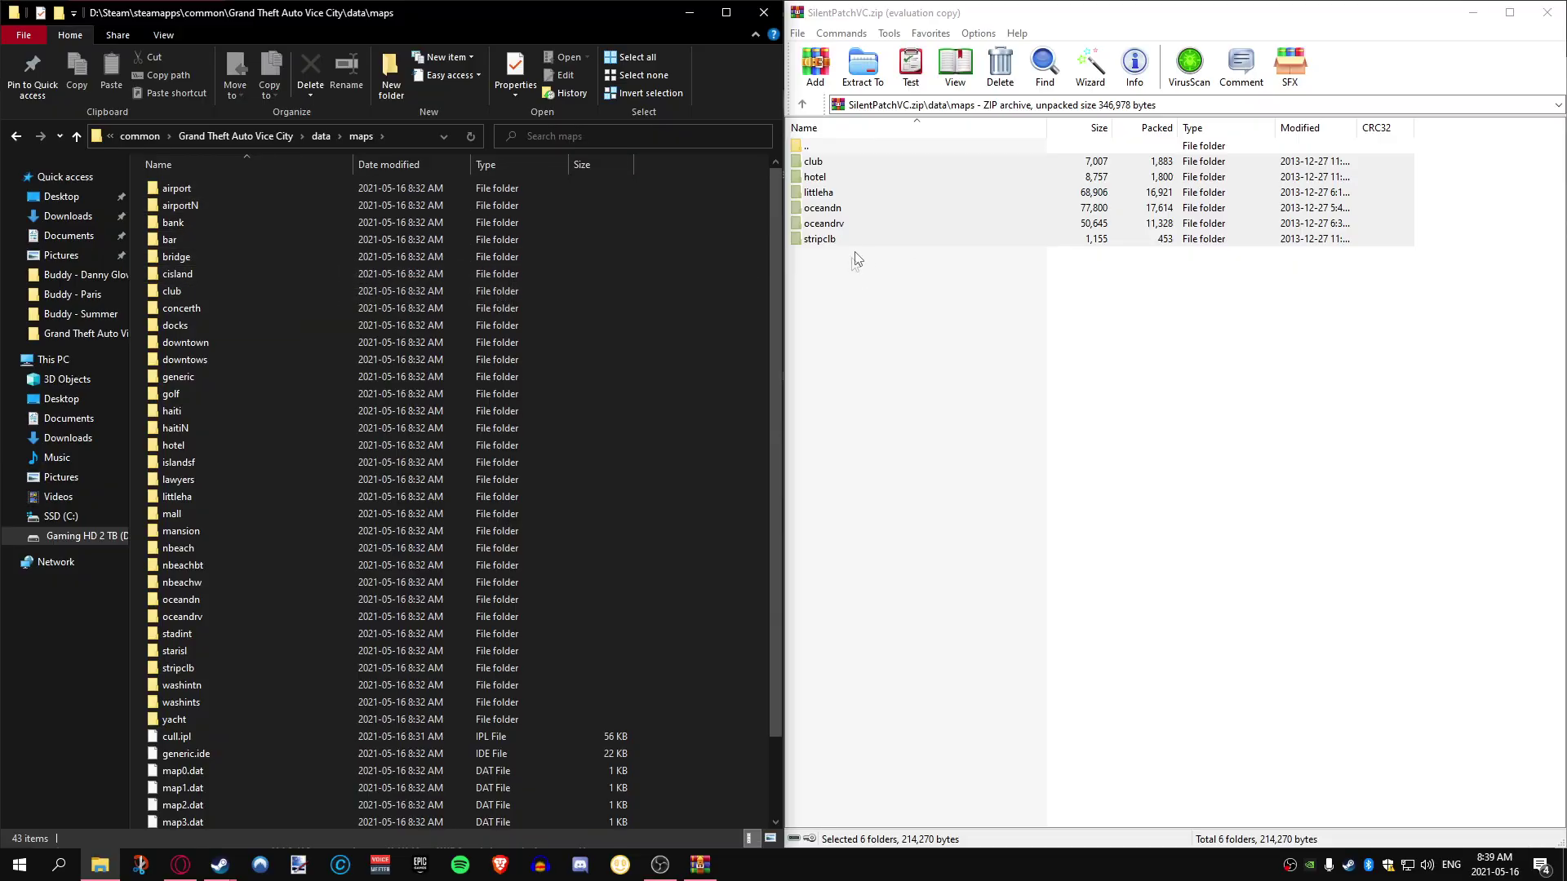
drag(800, 224, 769, 312)
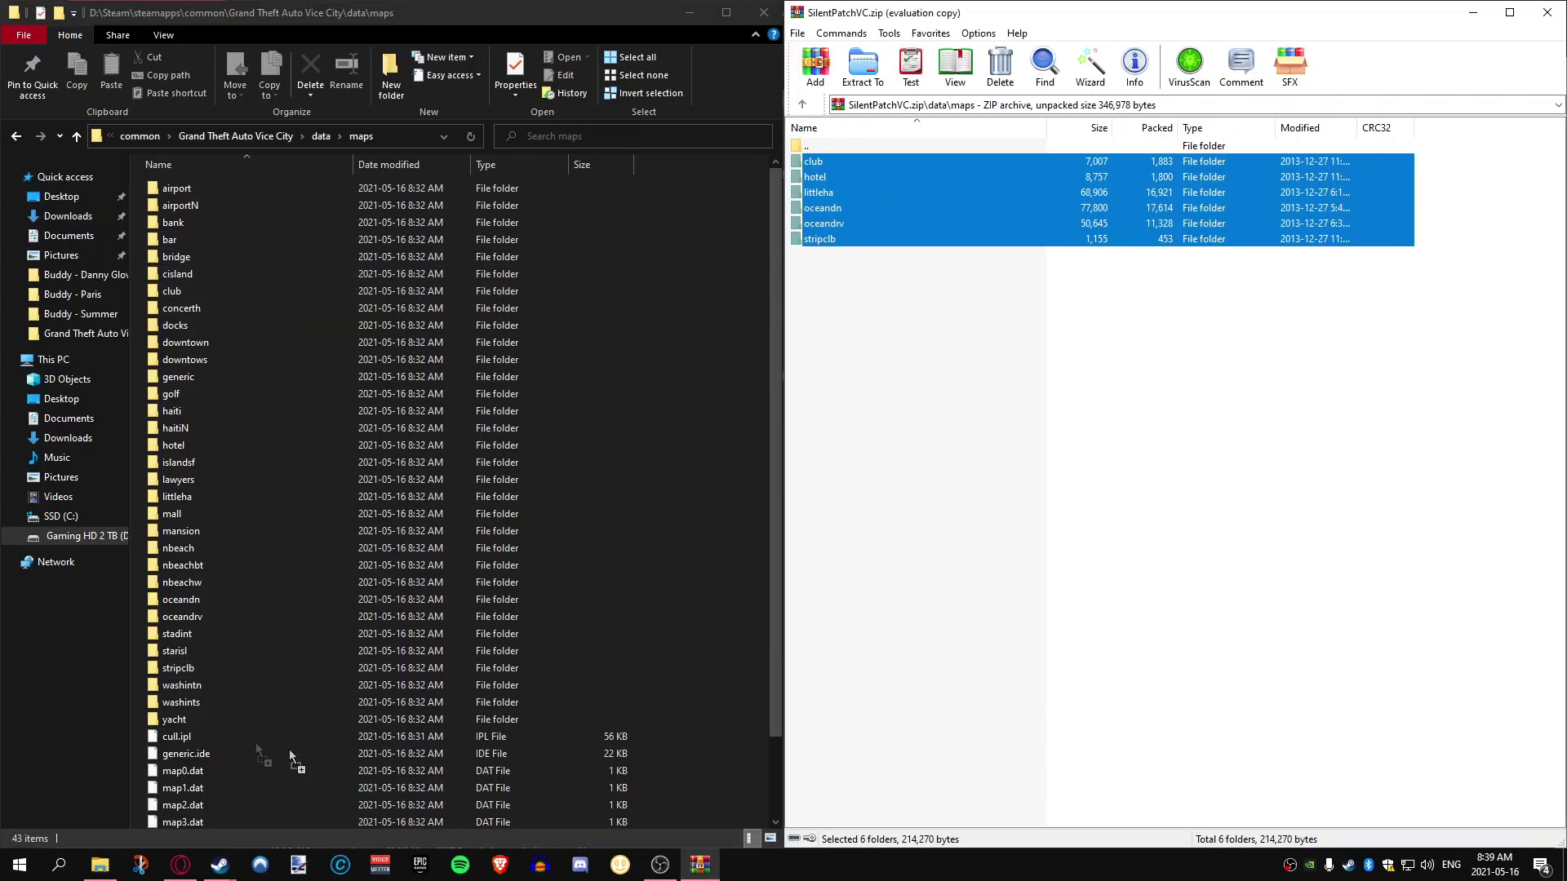
drag(718, 657, 711, 707)
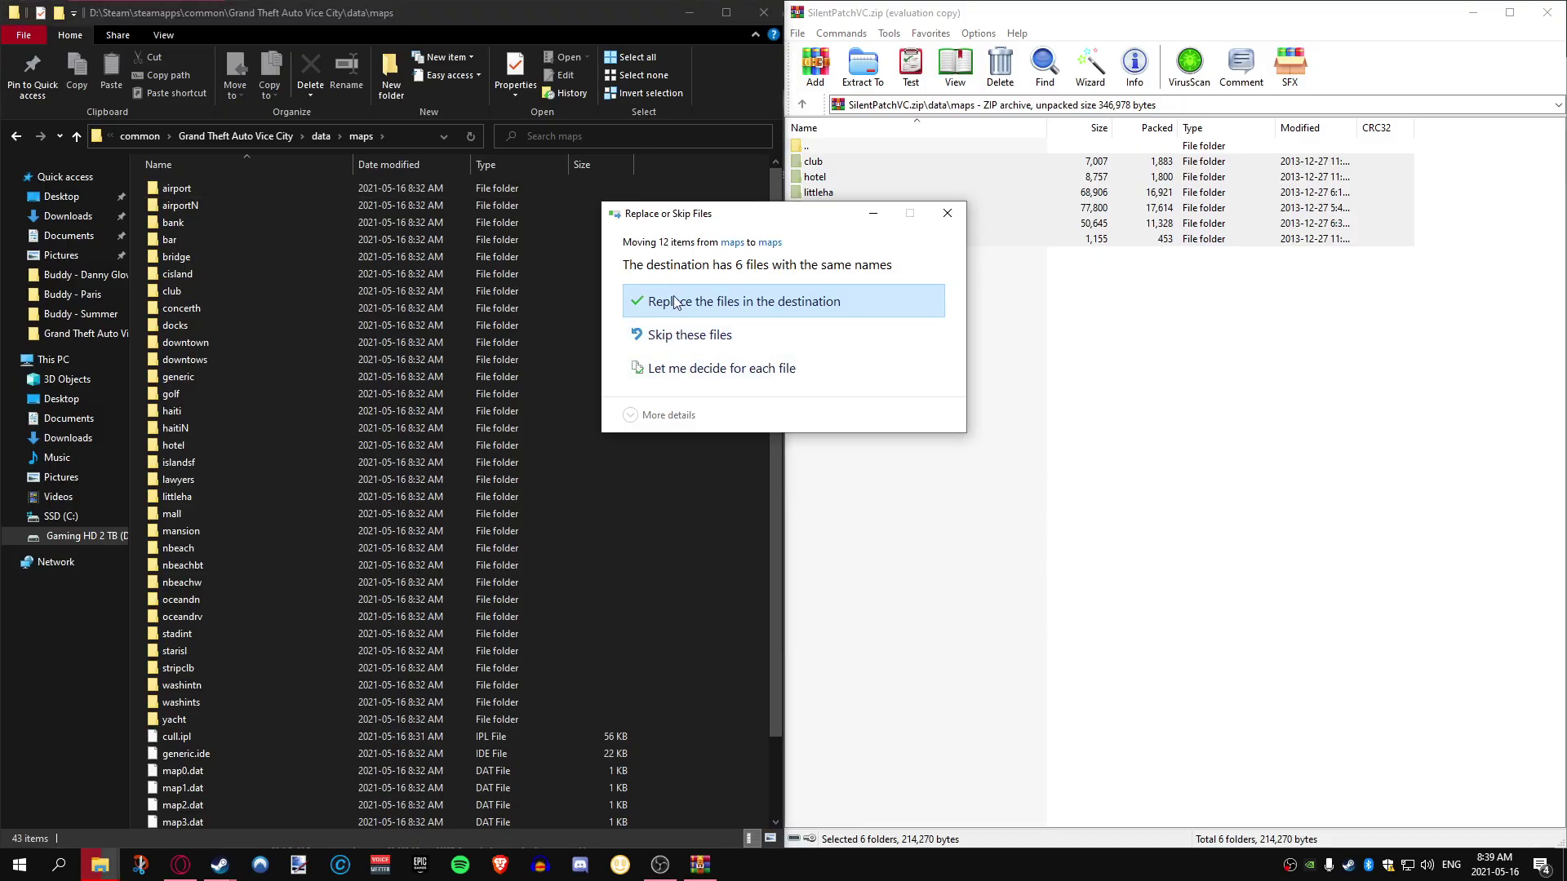
click(804, 303)
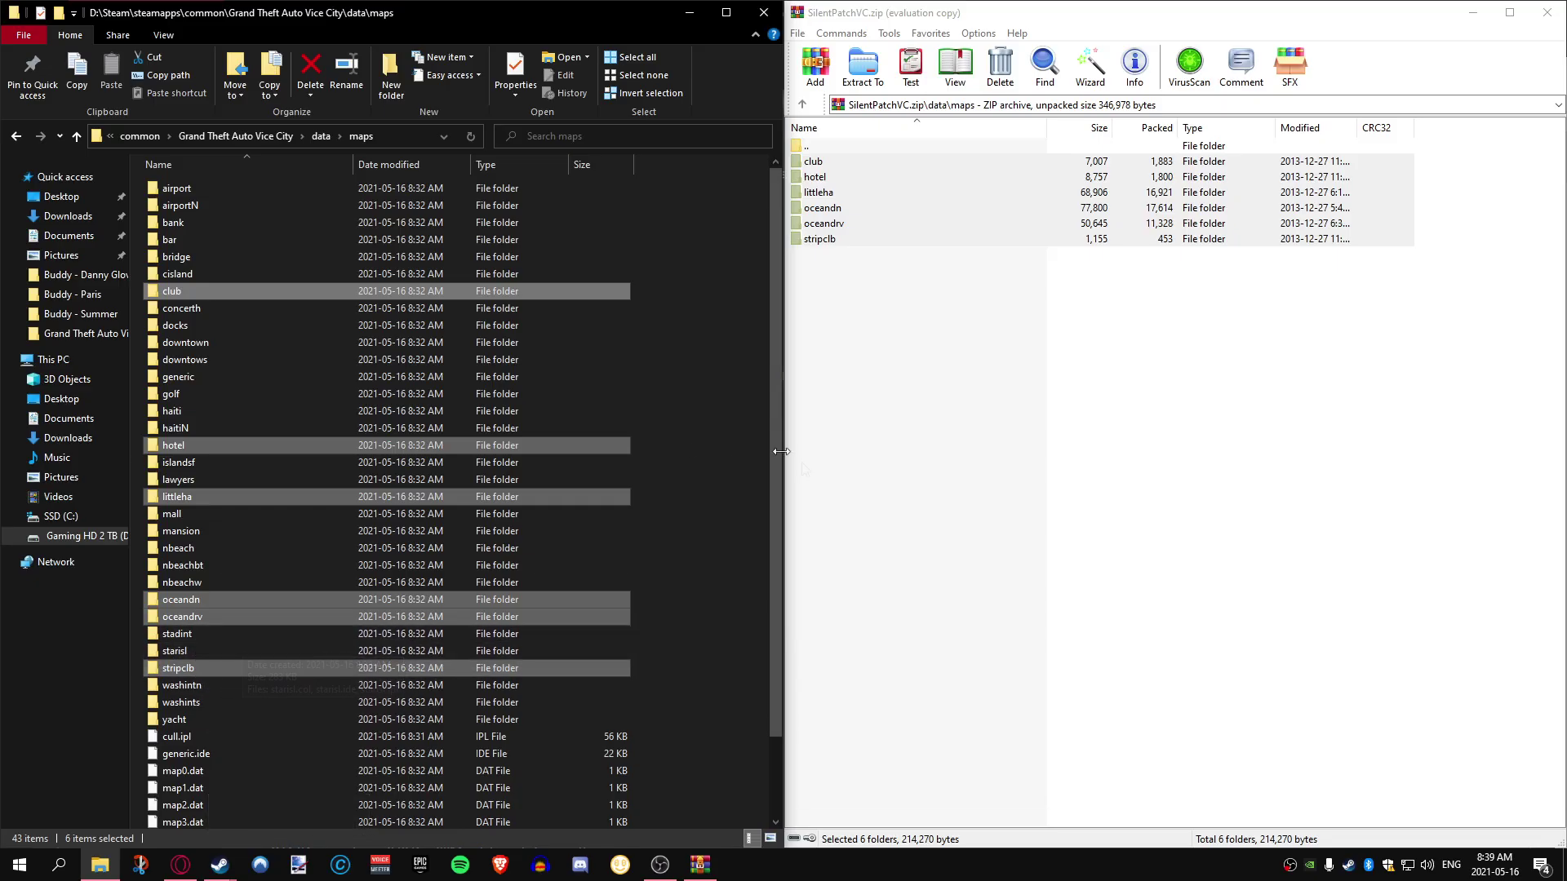
- Return WinRAR to the archive root and Explorer to the Grand Theft Auto Vice City folder
click(702, 442)
double_click(808, 147)
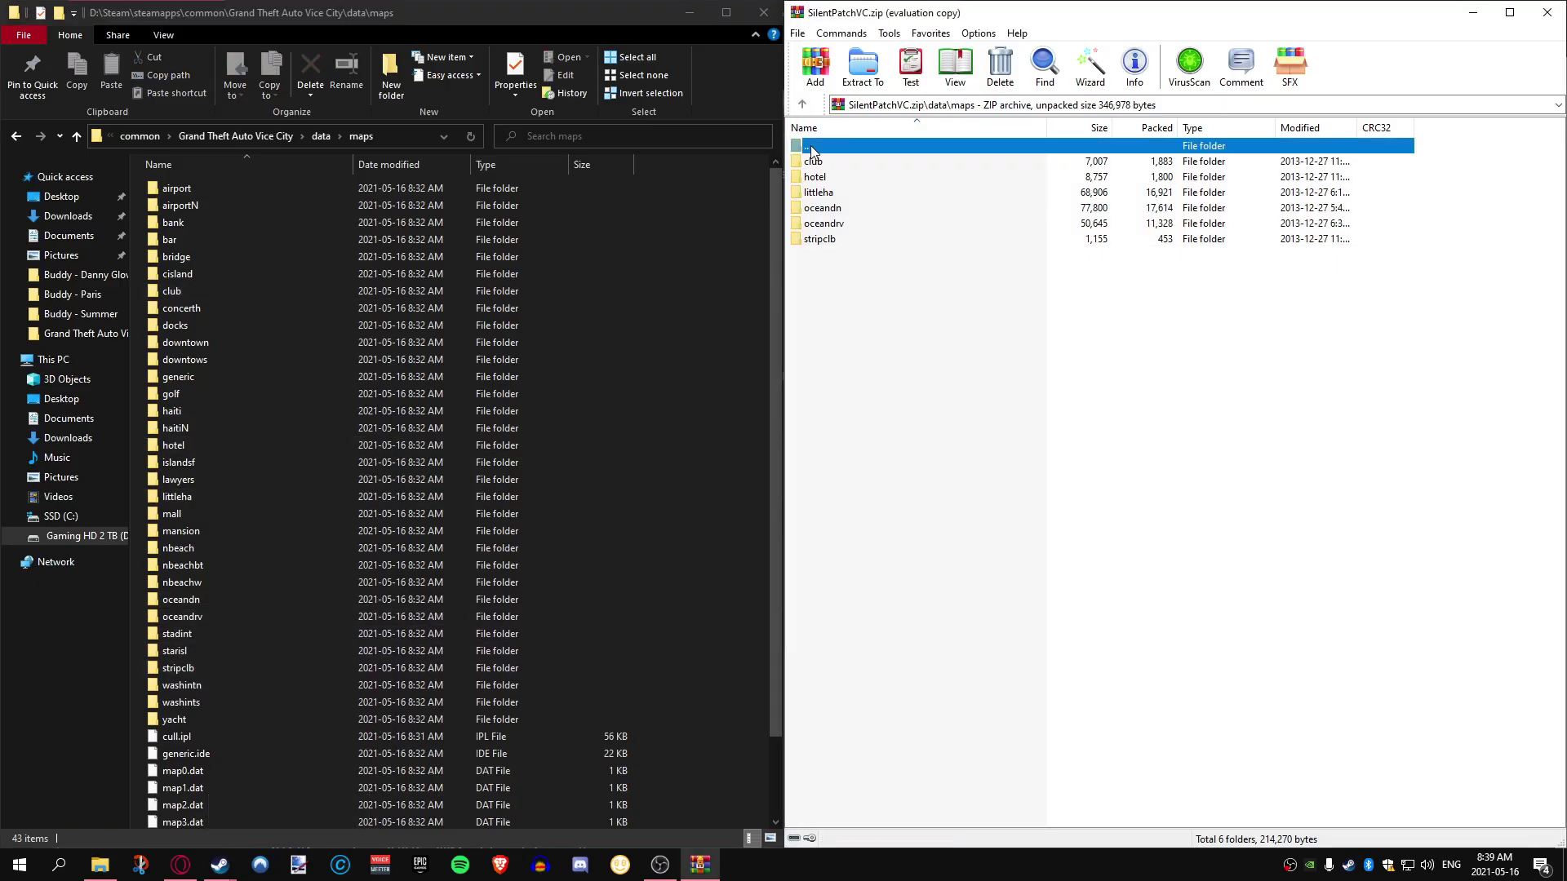
double_click(811, 148)
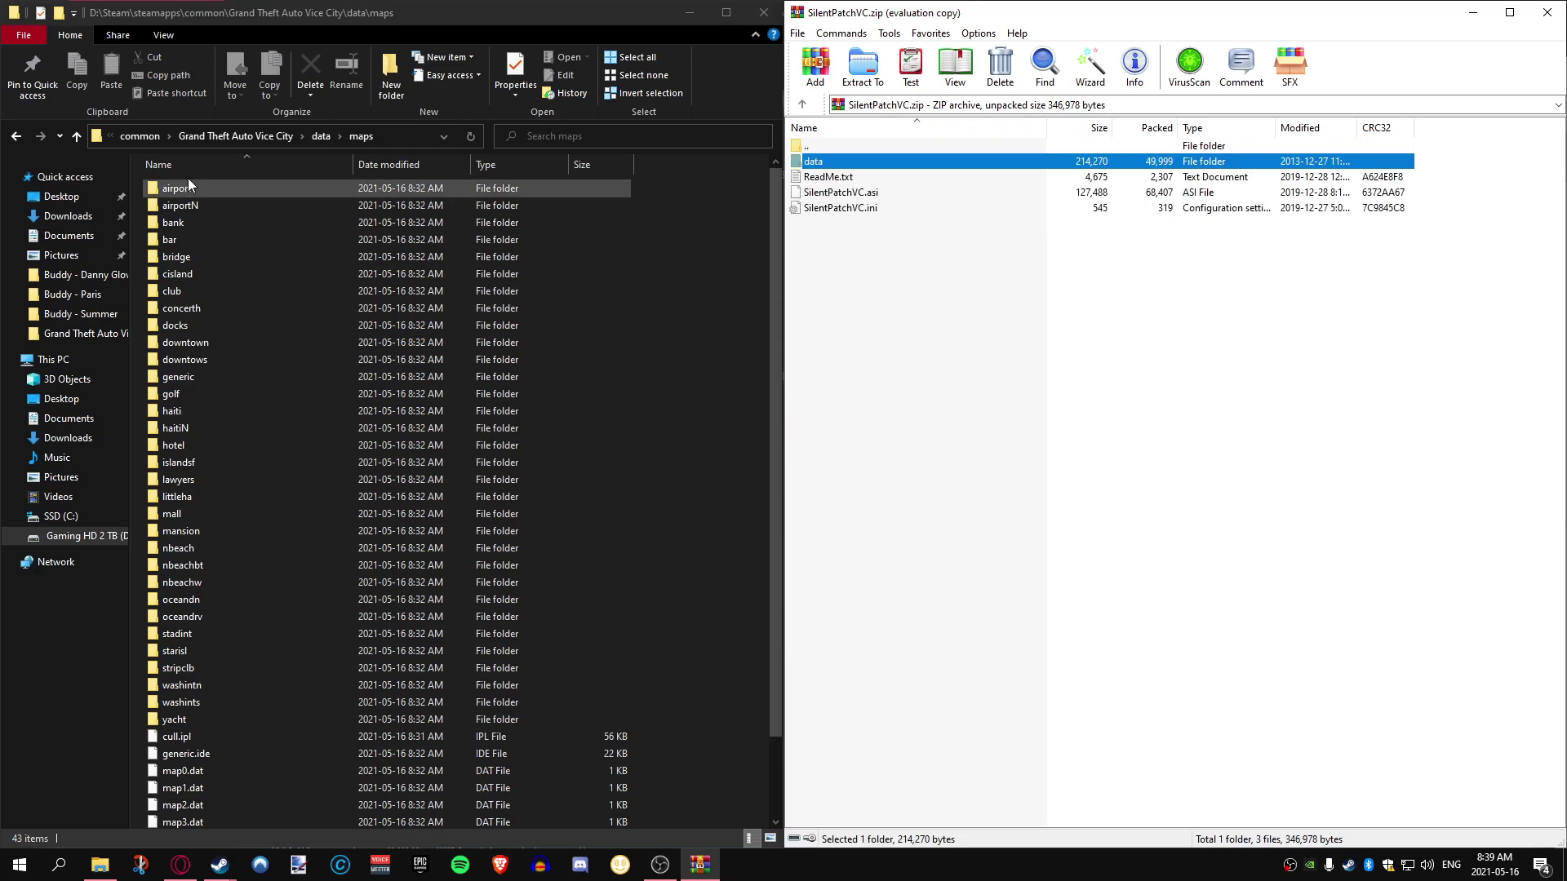
click(265, 136)
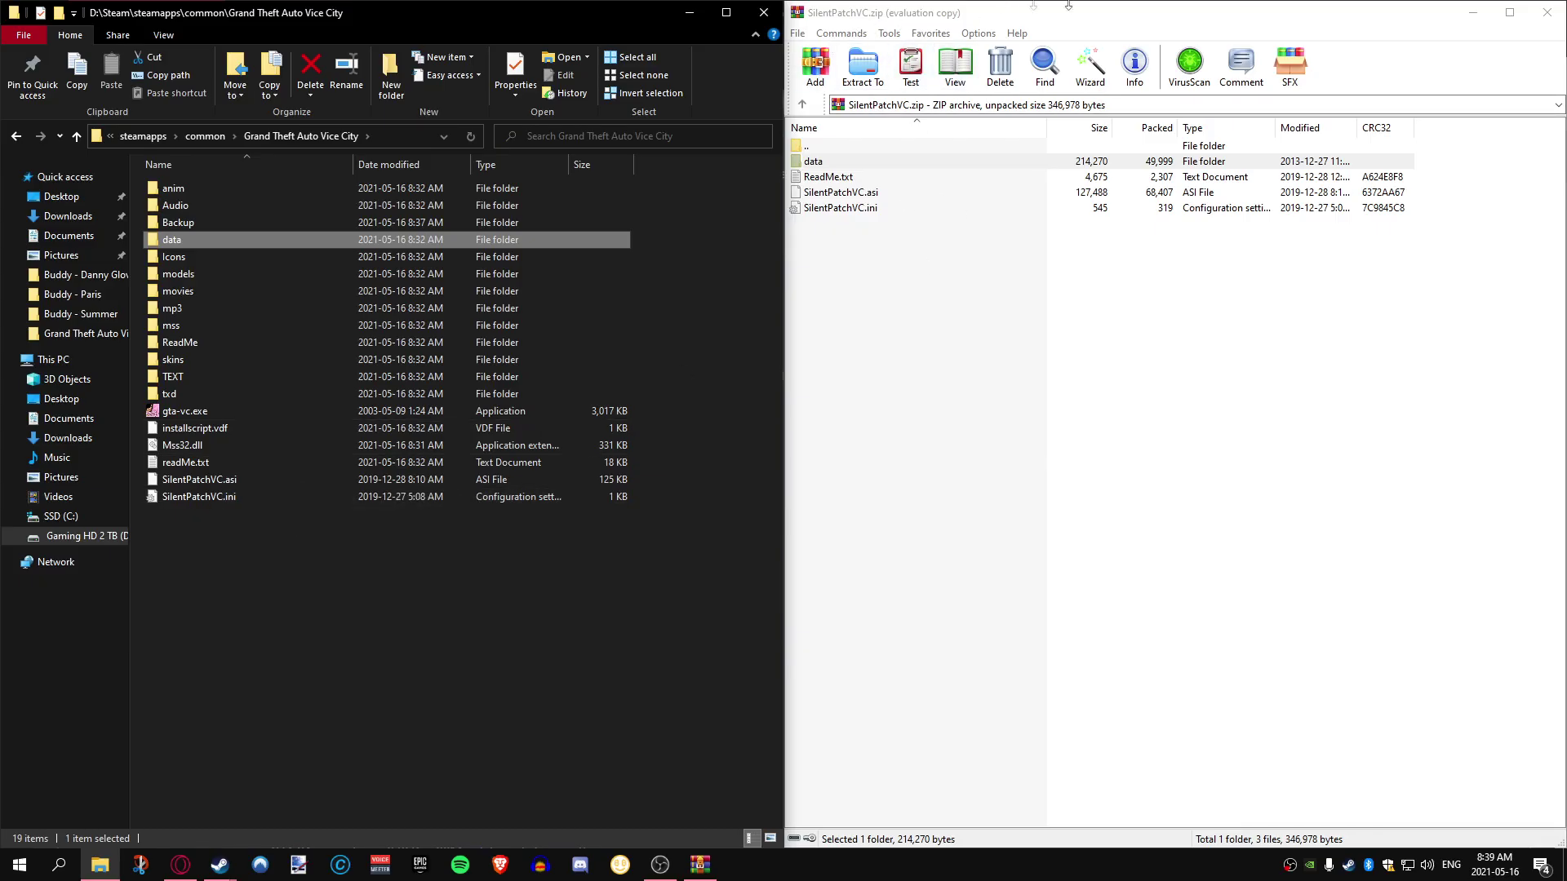
- Close SilentPatchVC and extract ddraw.dll from SilentPatchDDraw.zip into the Vice City folder
click(1547, 12)
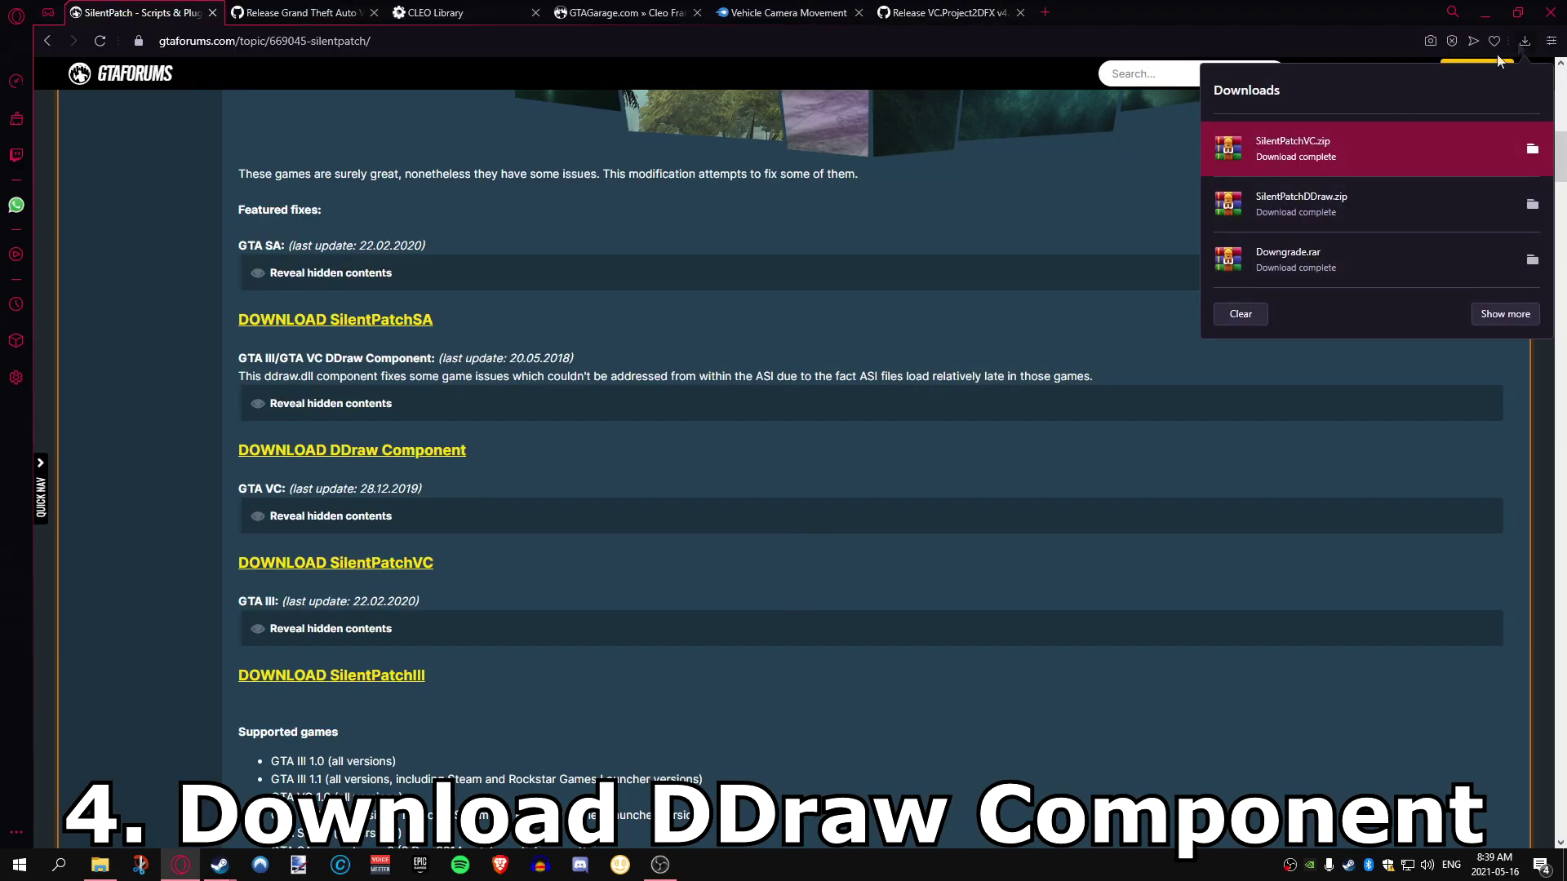
click(1313, 211)
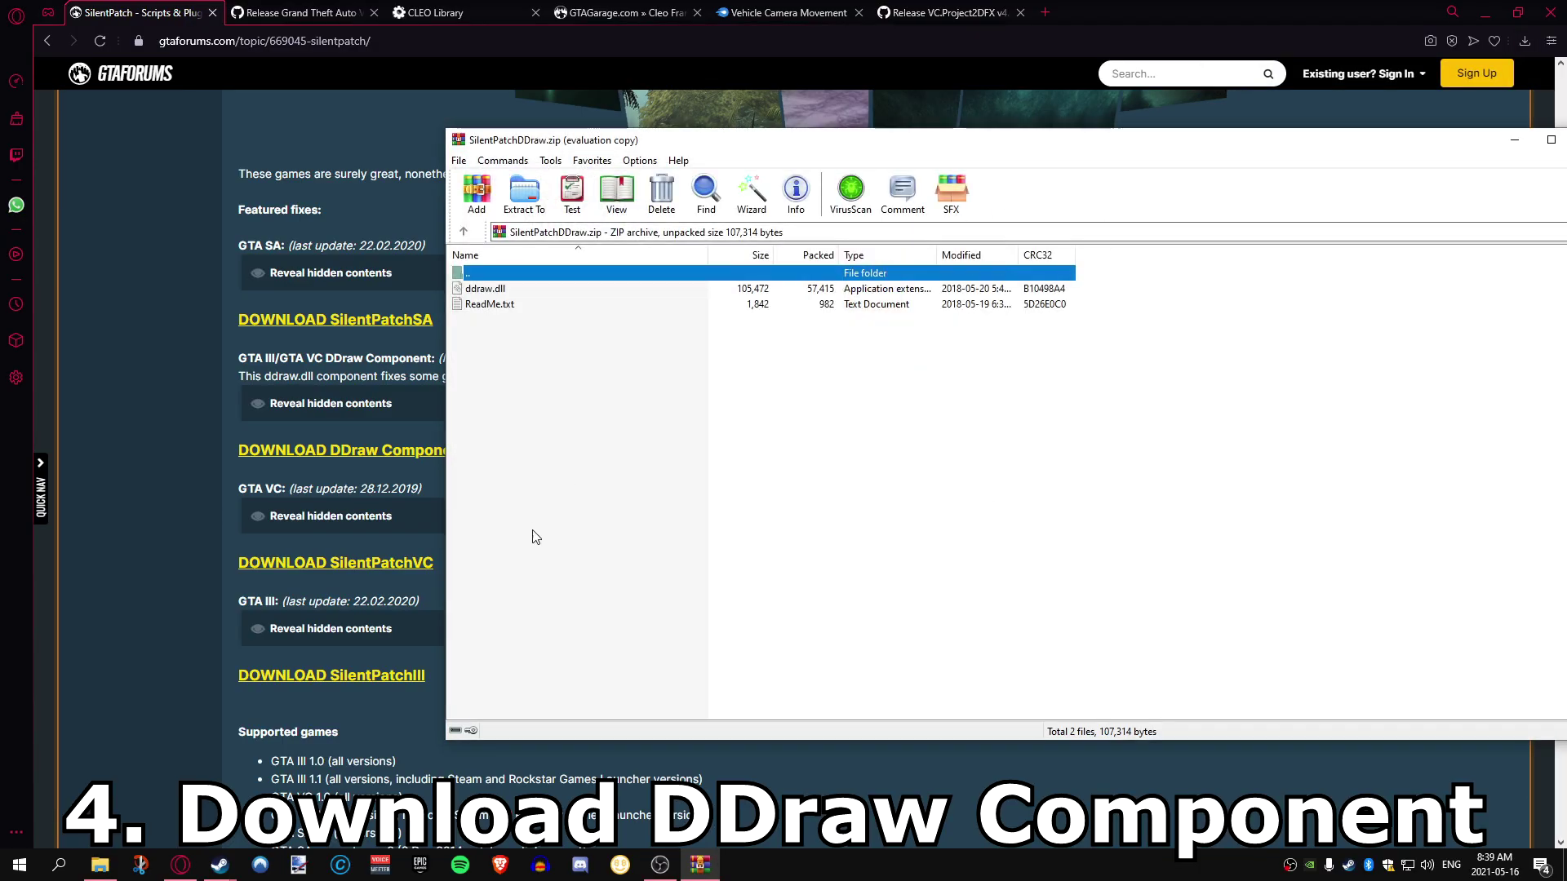
click(100, 863)
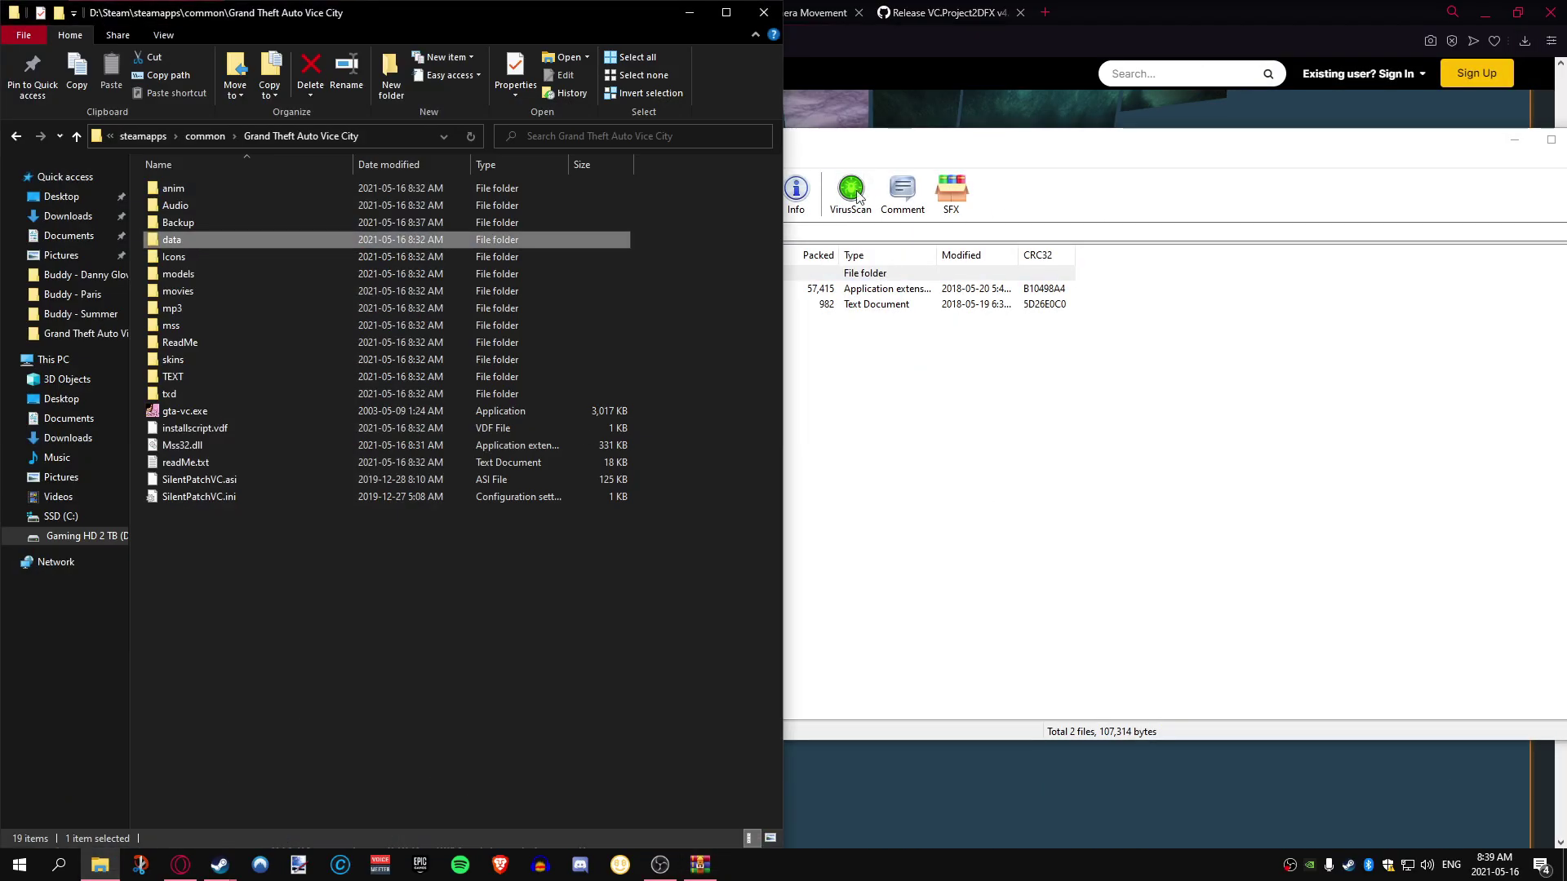
drag(845, 147, 1221, 130)
drag(878, 273, 796, 328)
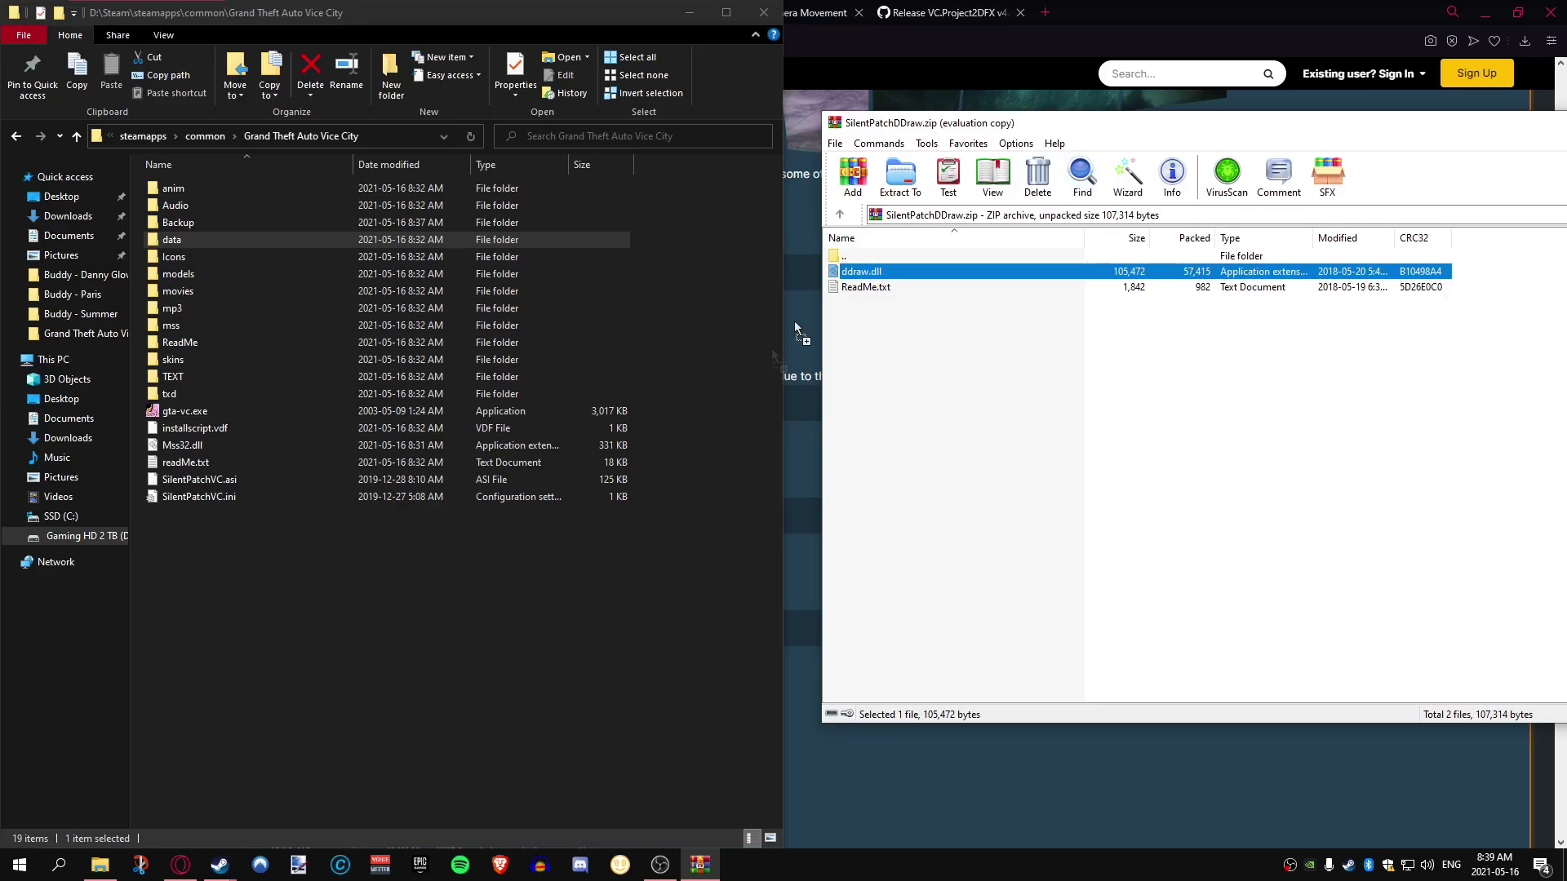
drag(249, 574, 311, 568)
click(297, 604)
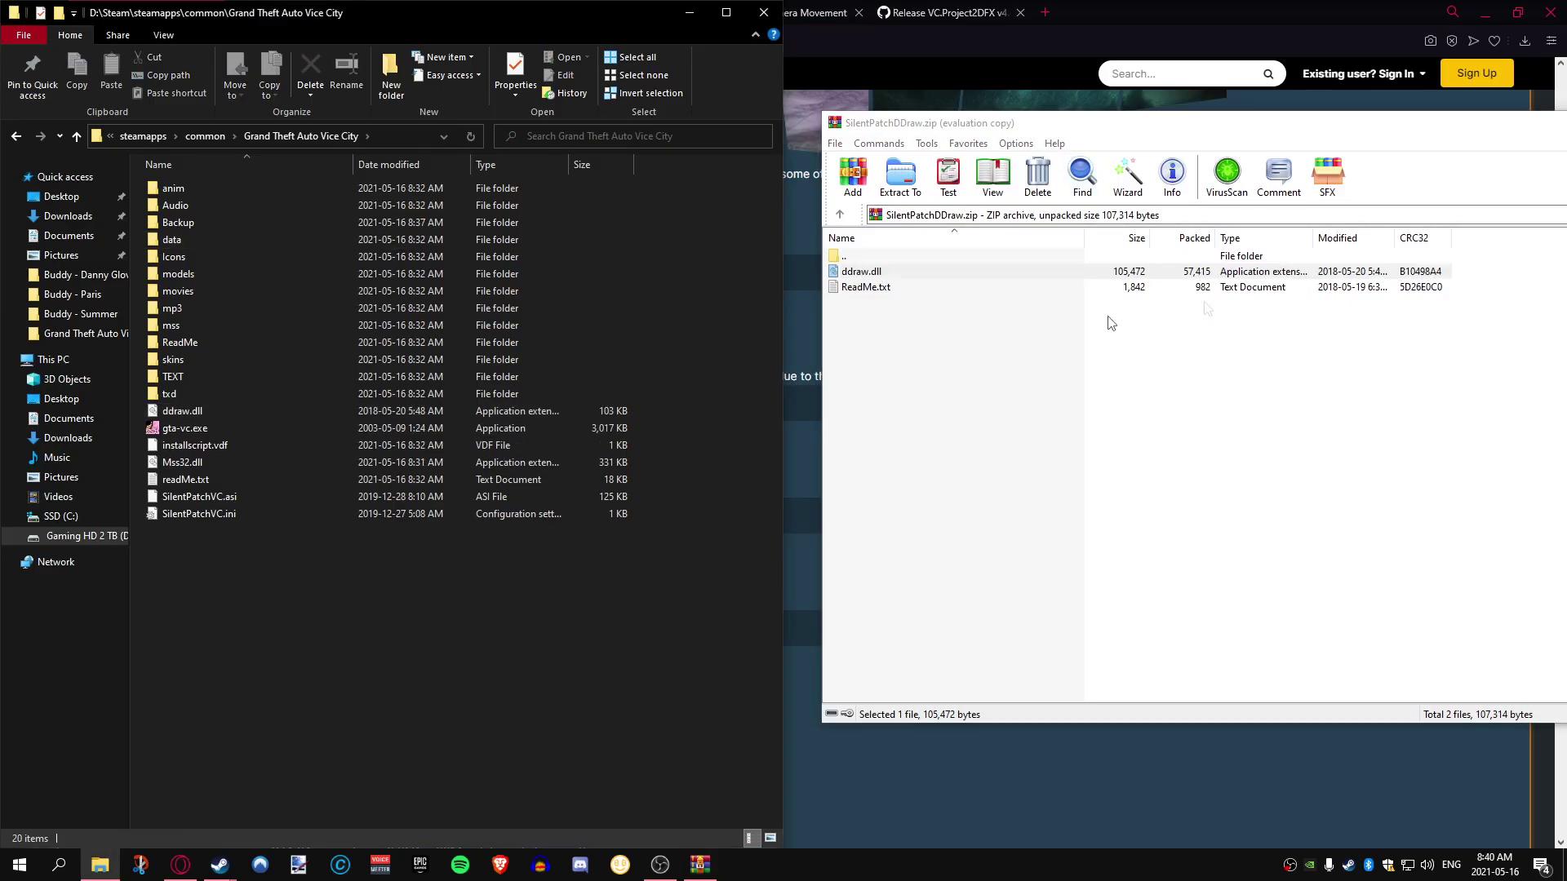
- Close the SilentPatchDDraw archive and switch the browser to the Widescreen Fix release page
double_click(1473, 133)
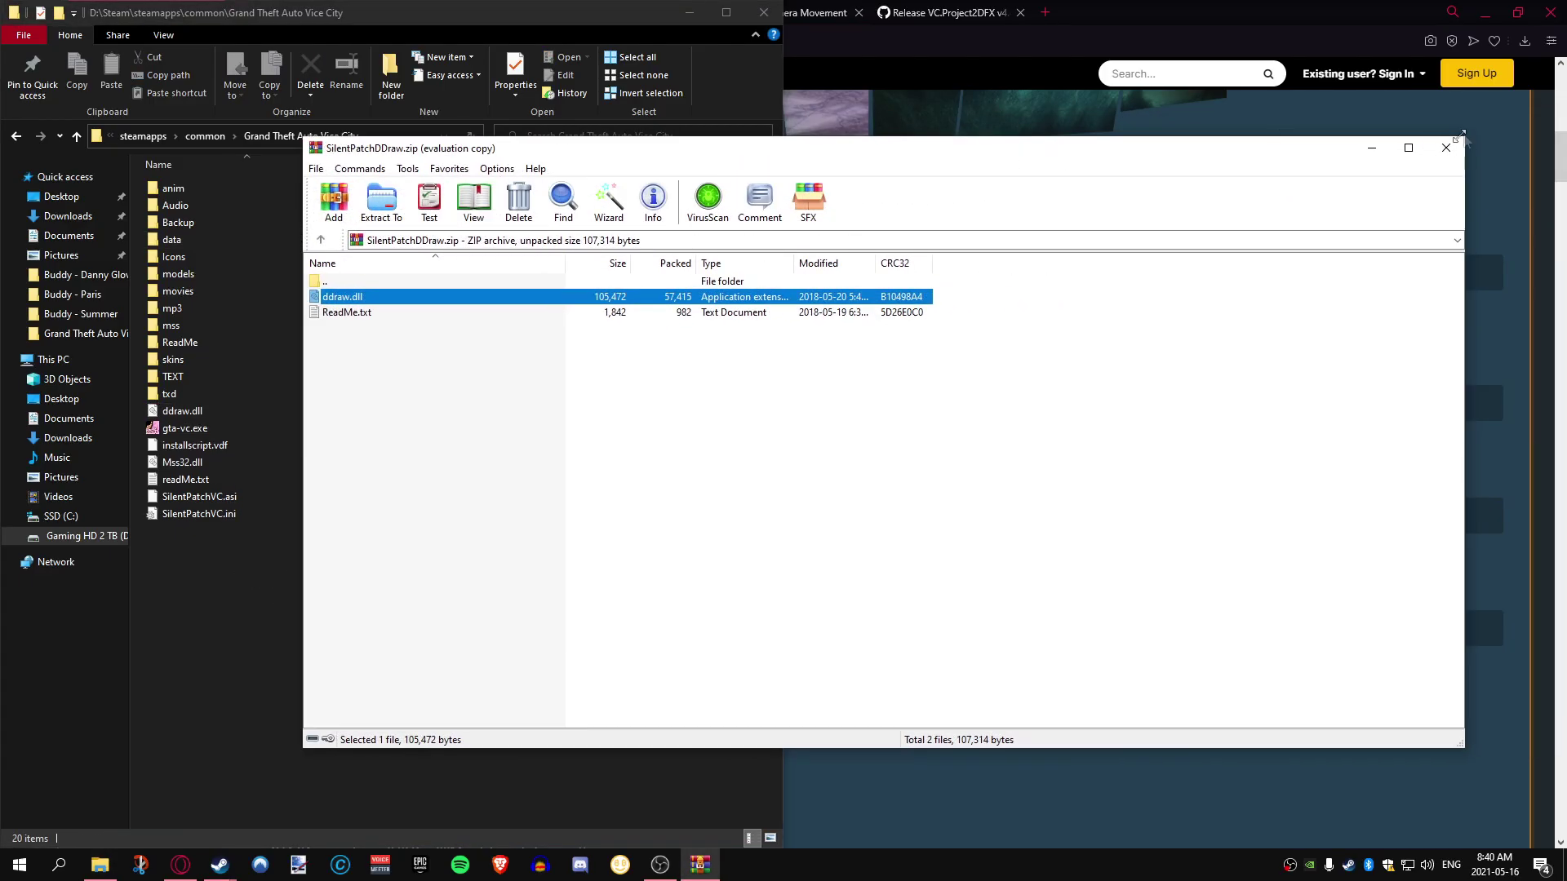
click(1458, 133)
click(1232, 7)
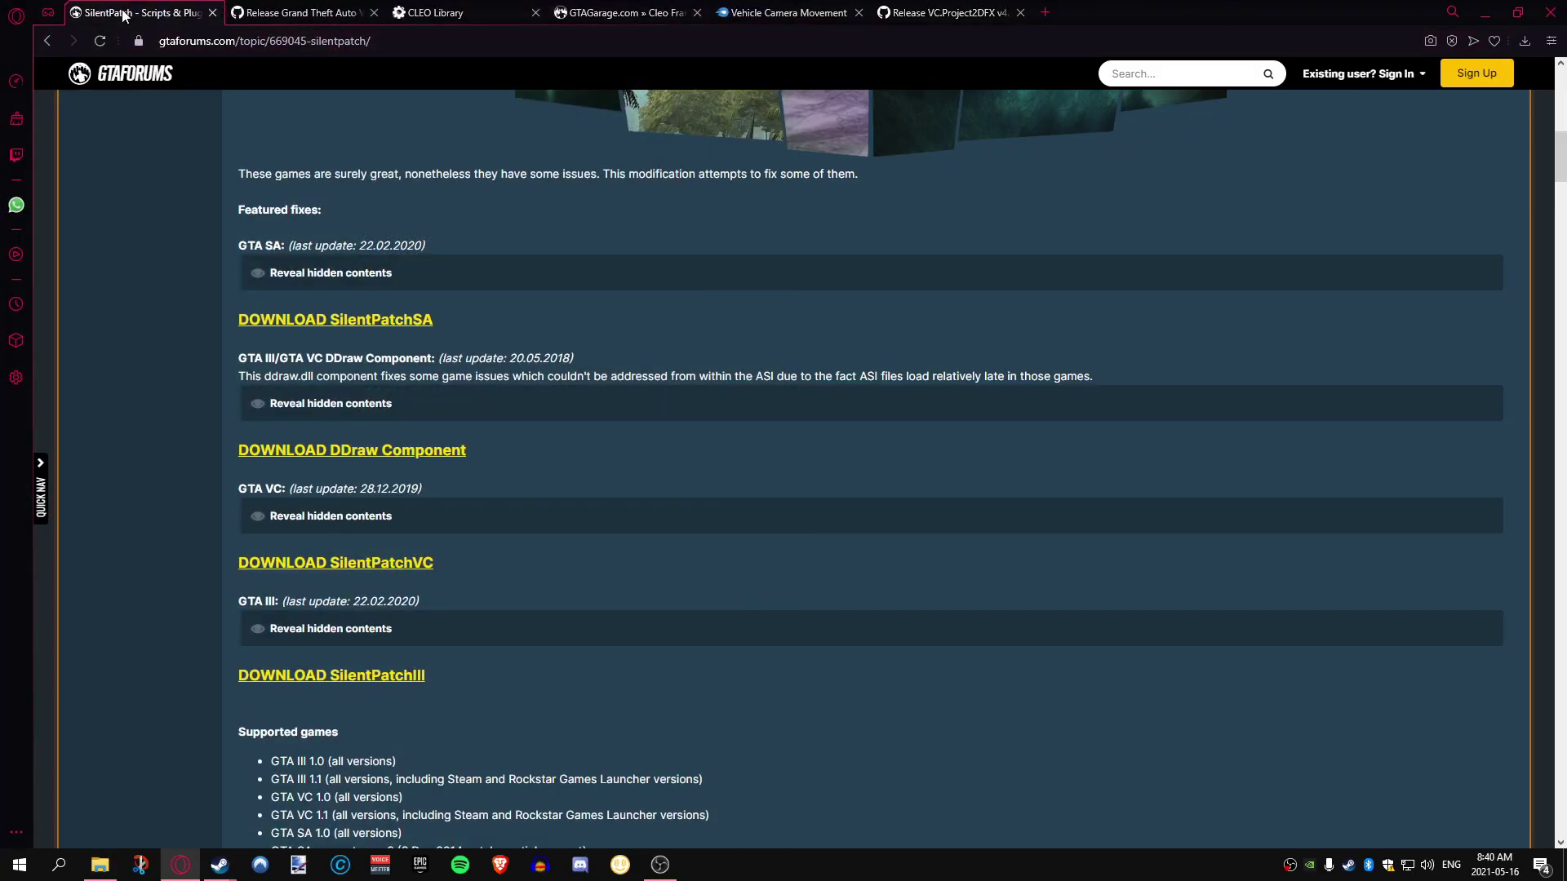
click(120, 13)
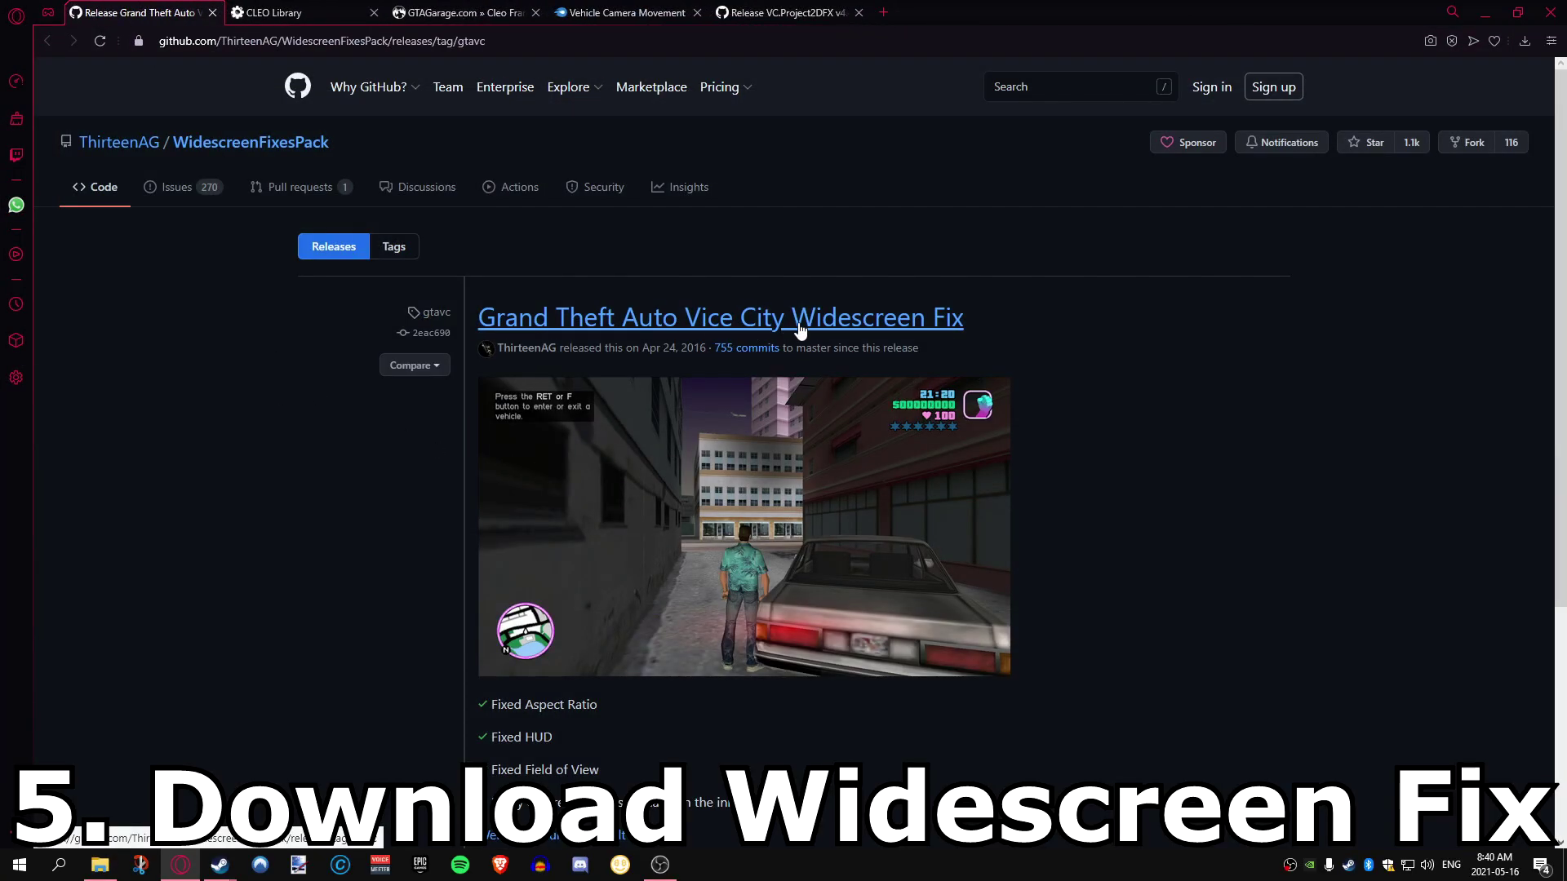
- Download GTAVC.WidescreenFix.zip from the release assets and open it in WinRAR, dismissing the licence reminder
scroll(595, 444, down, 2)
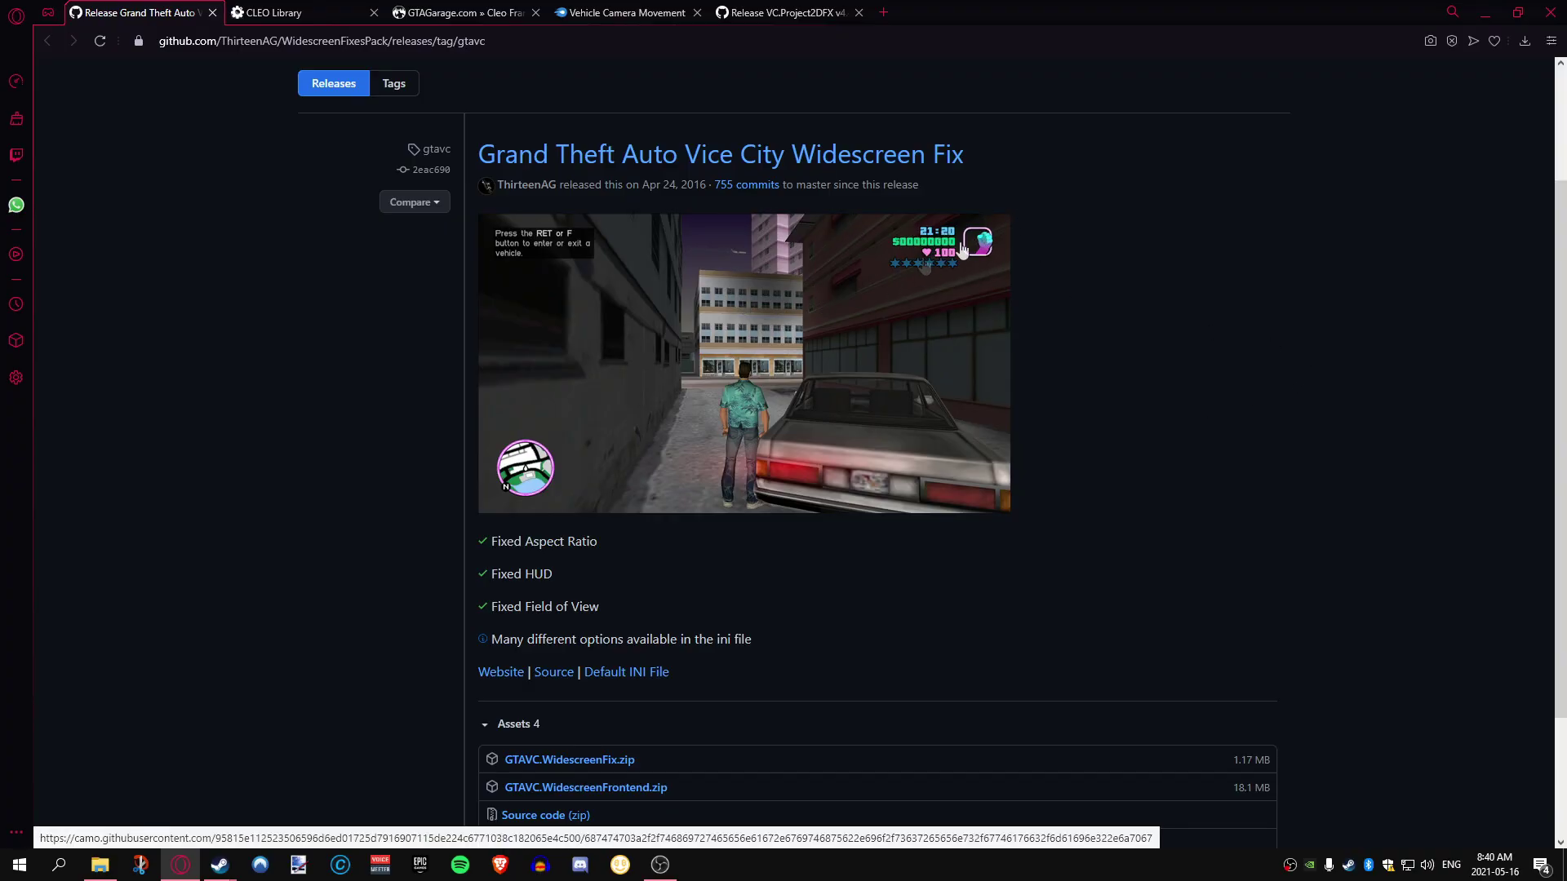
scroll(937, 438, down, 1)
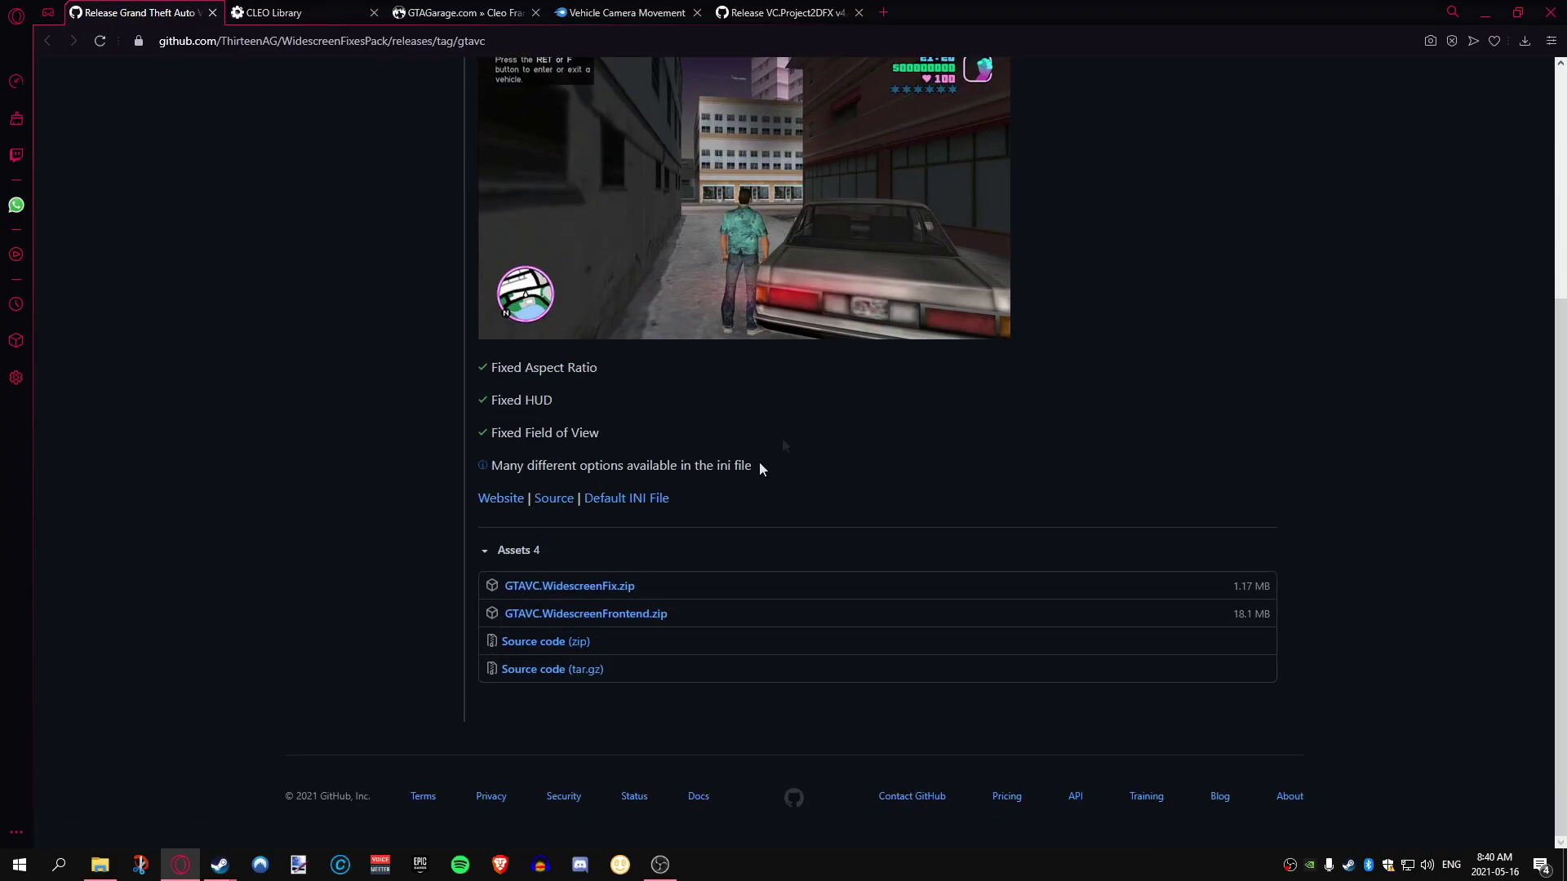
scroll(746, 224, up, 3)
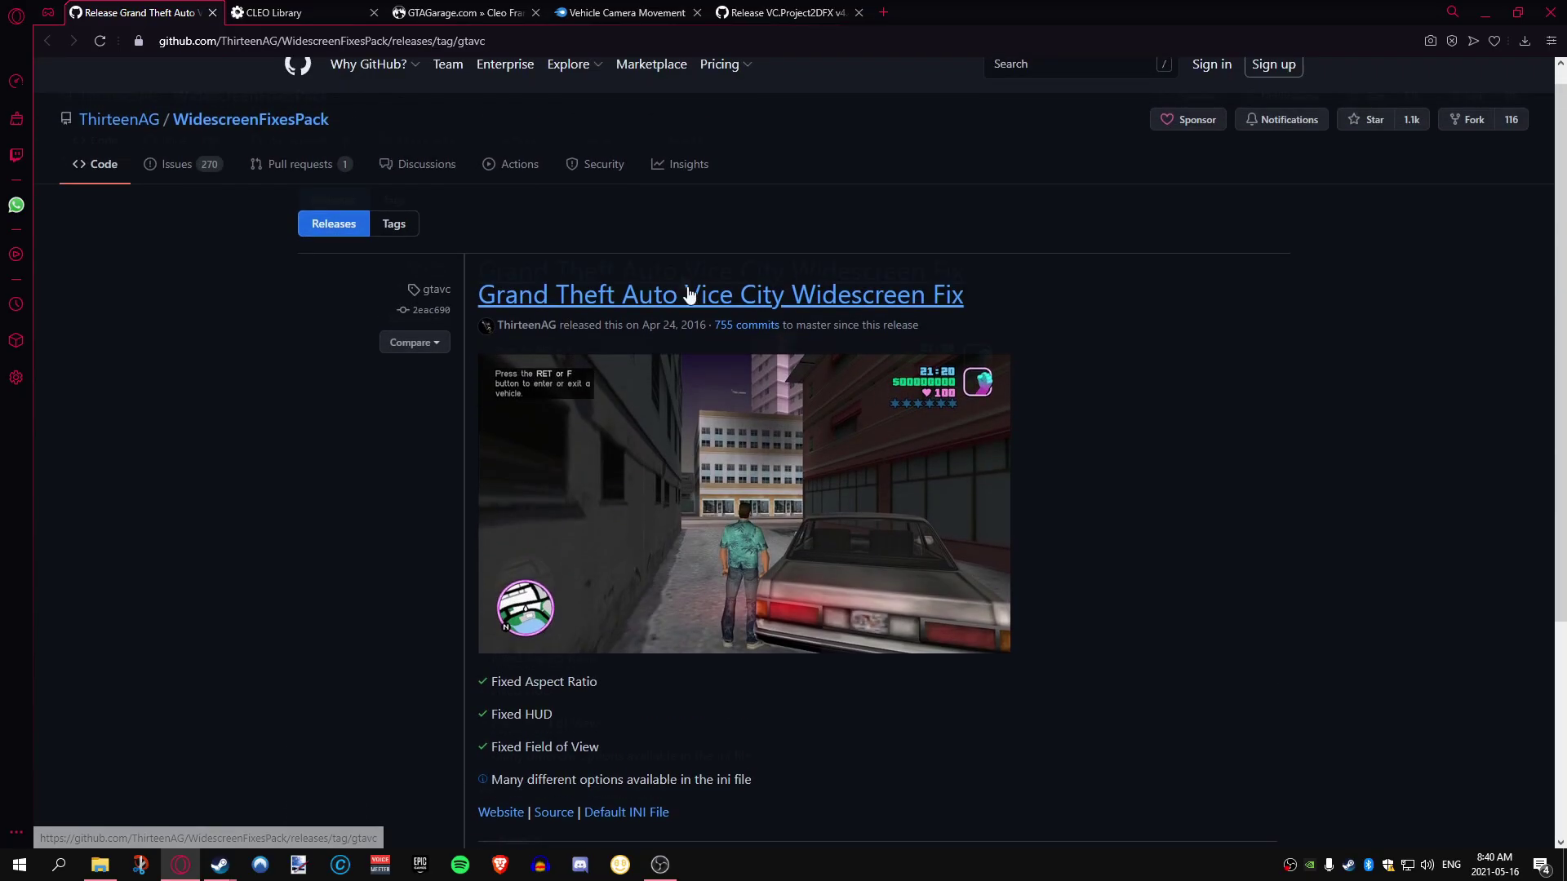
scroll(746, 245, down, 5)
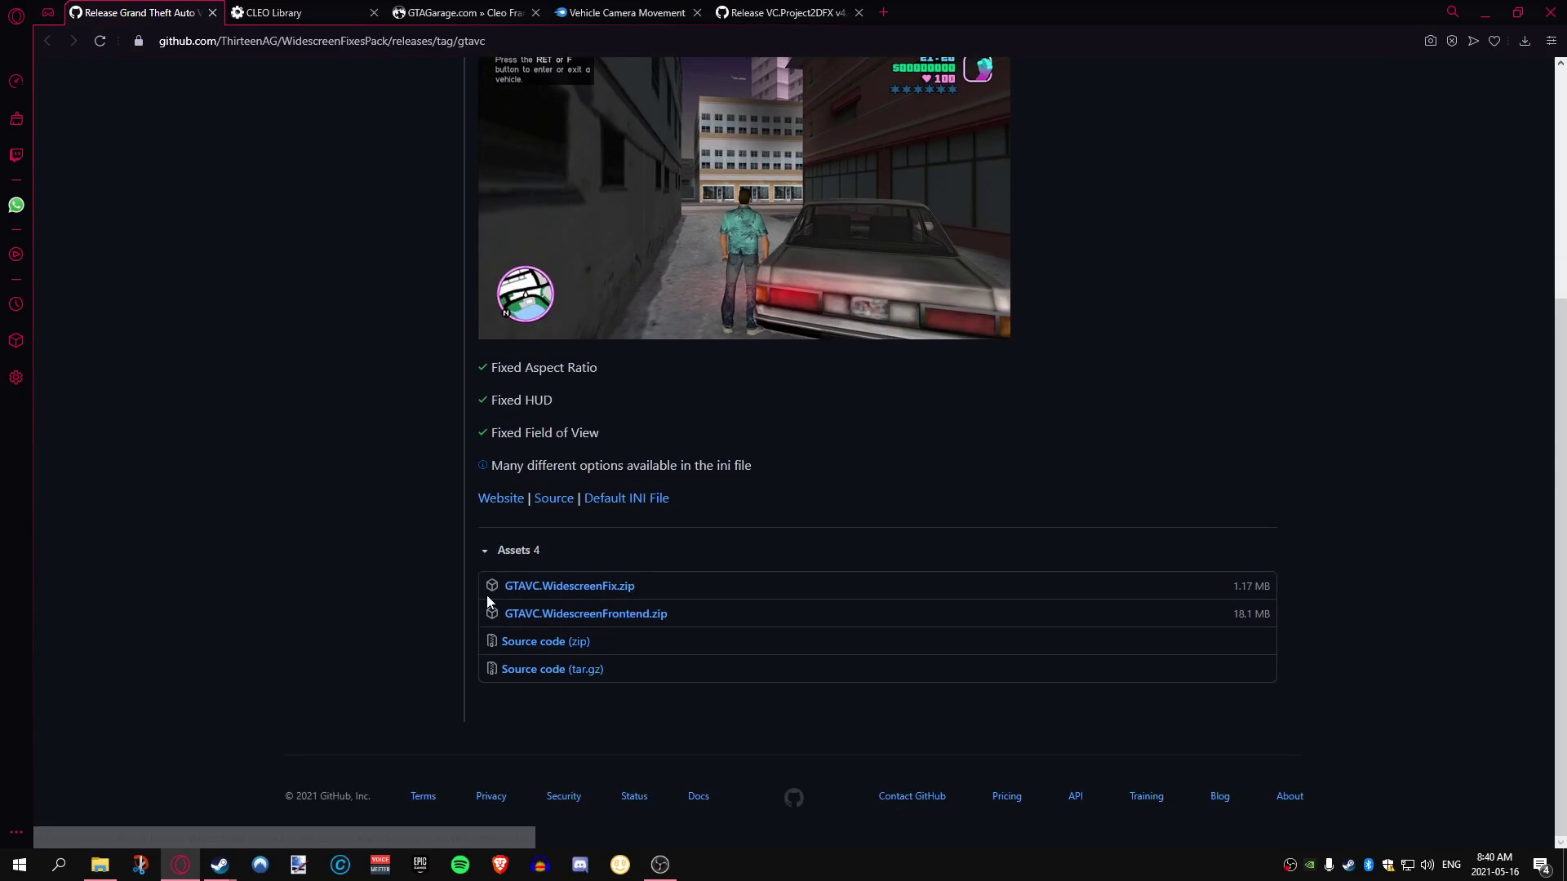
click(562, 587)
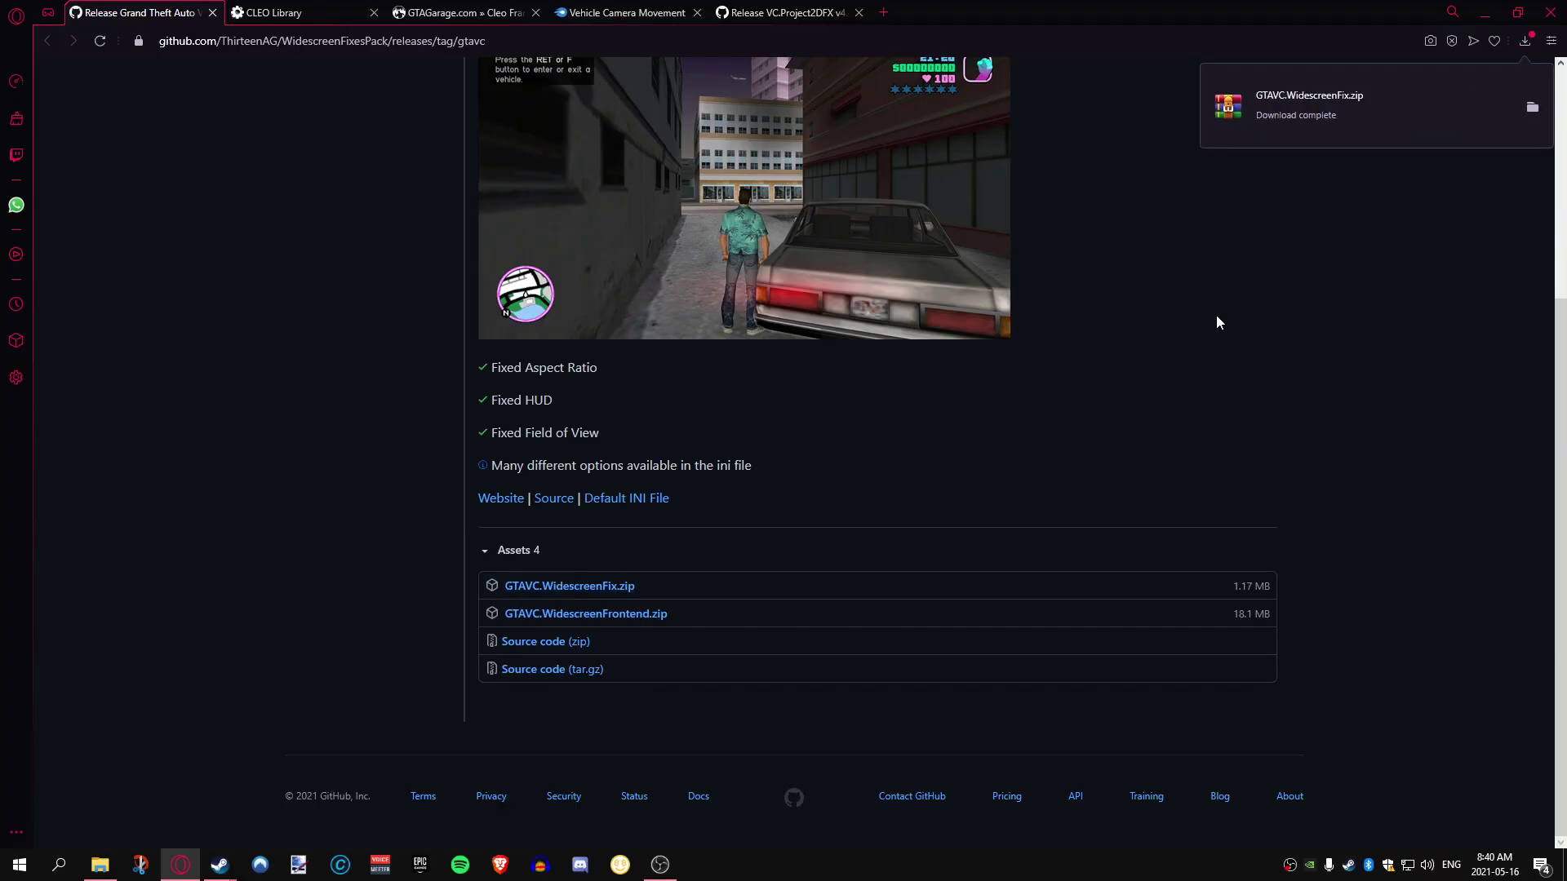
click(1311, 100)
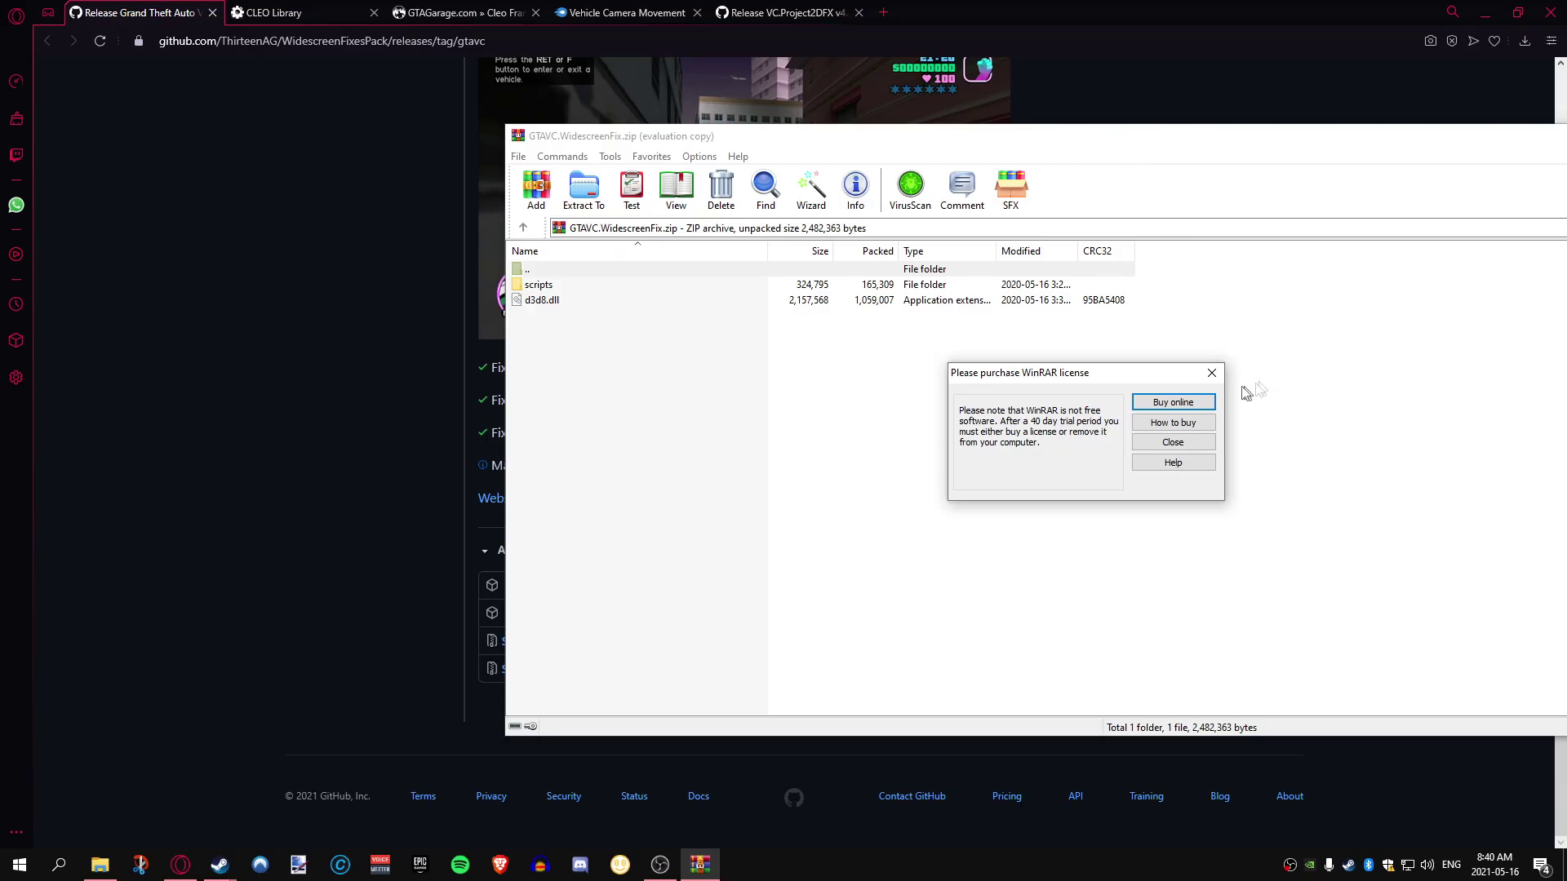
click(1213, 374)
- Dock WinRAR and Explorer side by side and drop the scripts folder and d3d8.dll into the Vice City folder
drag(1112, 155, 1566, 153)
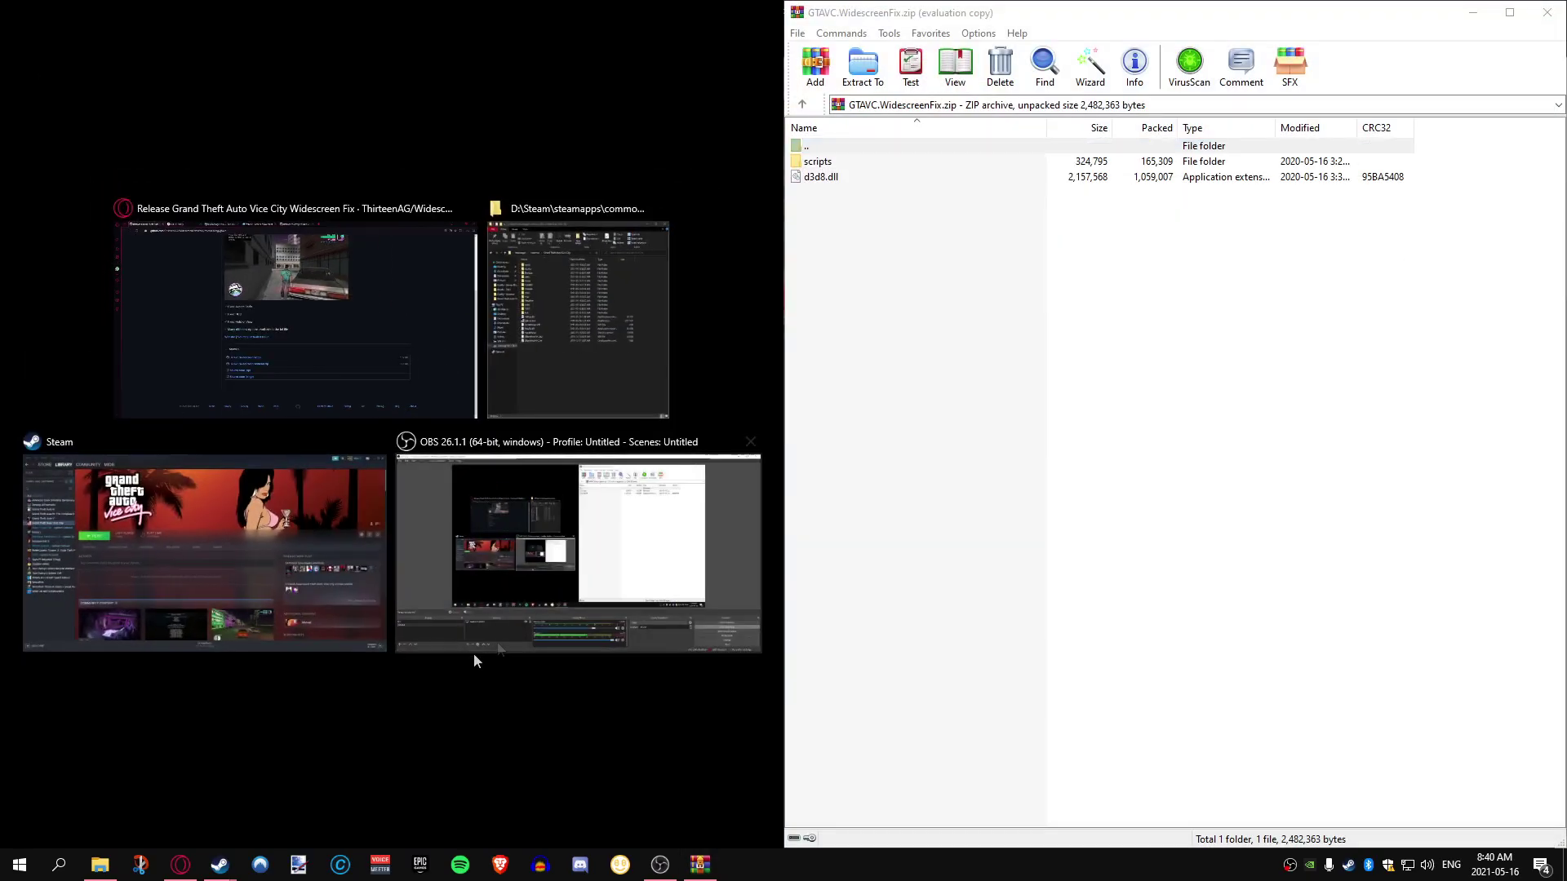
click(541, 303)
mouse_move(846, 194)
mouse_down()
mouse_move(844, 161)
mouse_move(856, 174)
mouse_up()
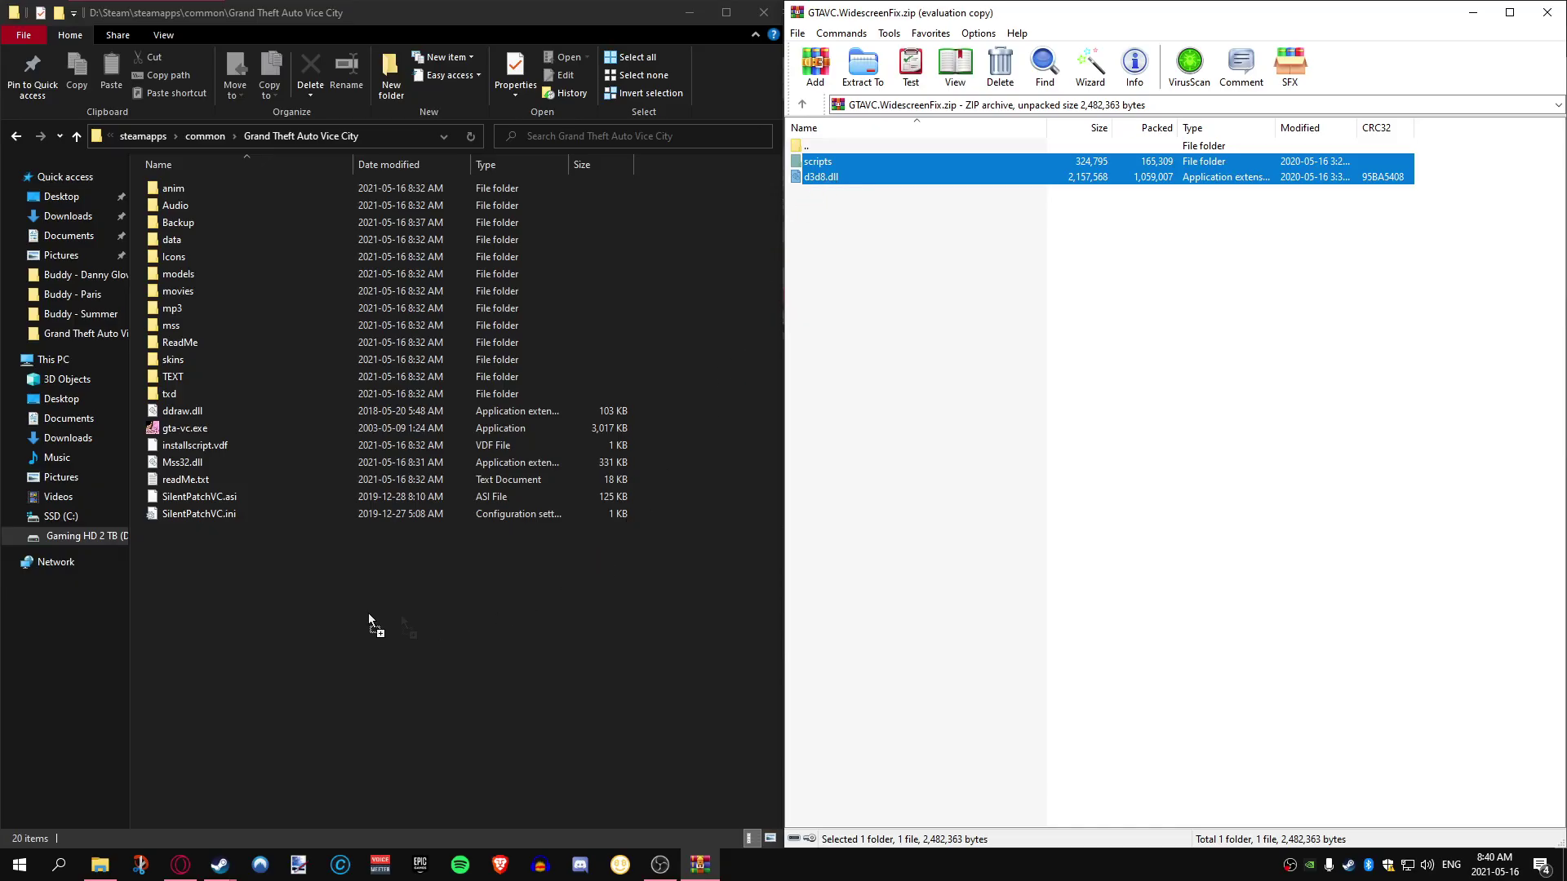
drag(228, 581, 231, 578)
click(214, 594)
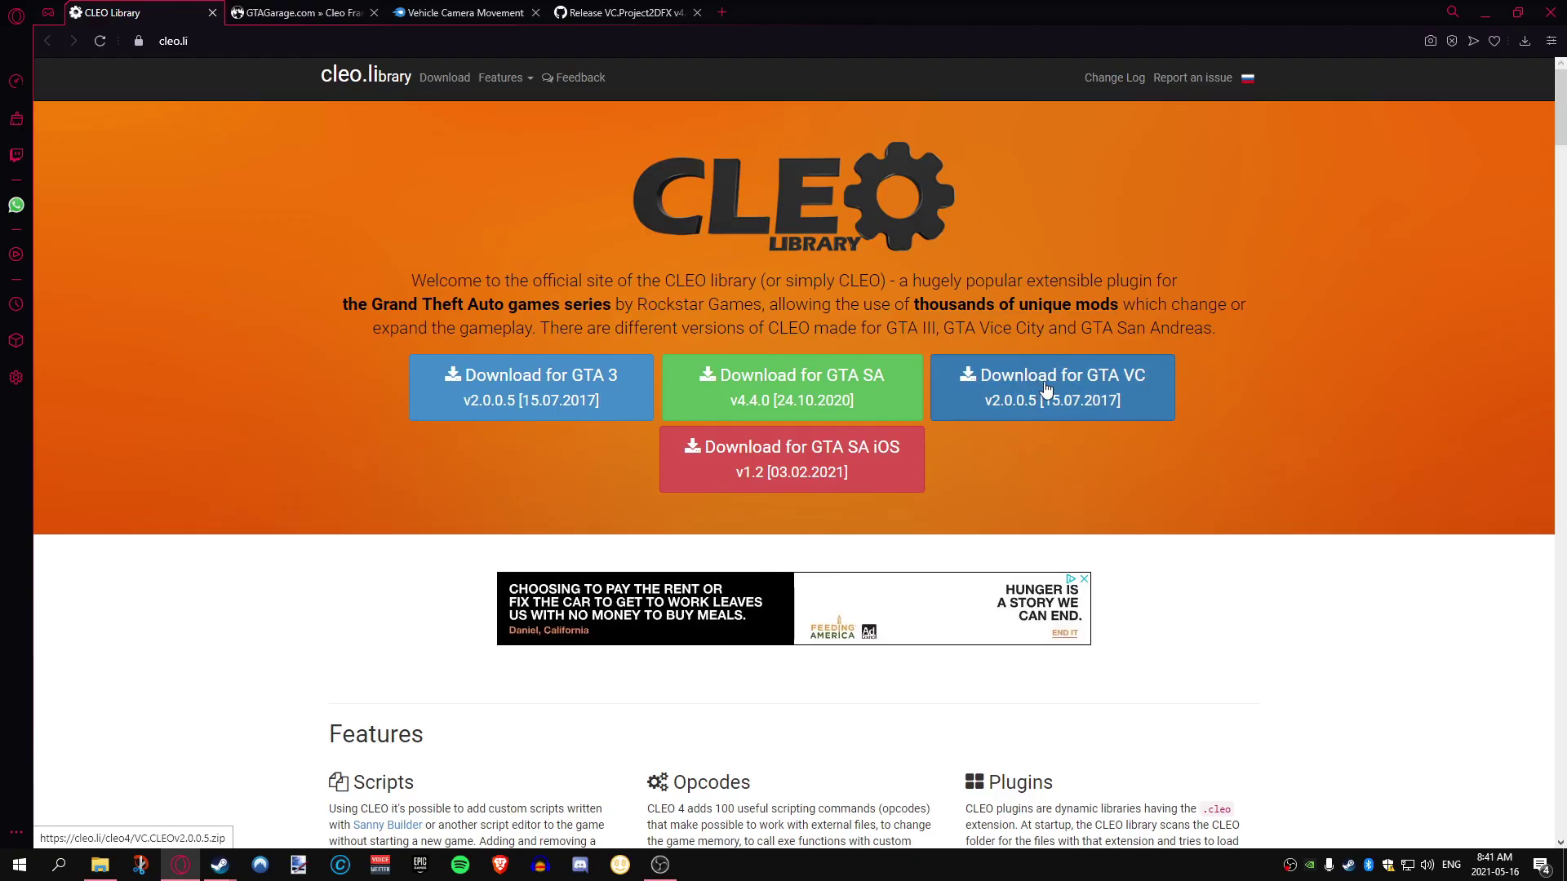
- Download CLEO for GTA Vice City and open VC.CLEOv2.0.0.5.zip in WinRAR
click(1131, 385)
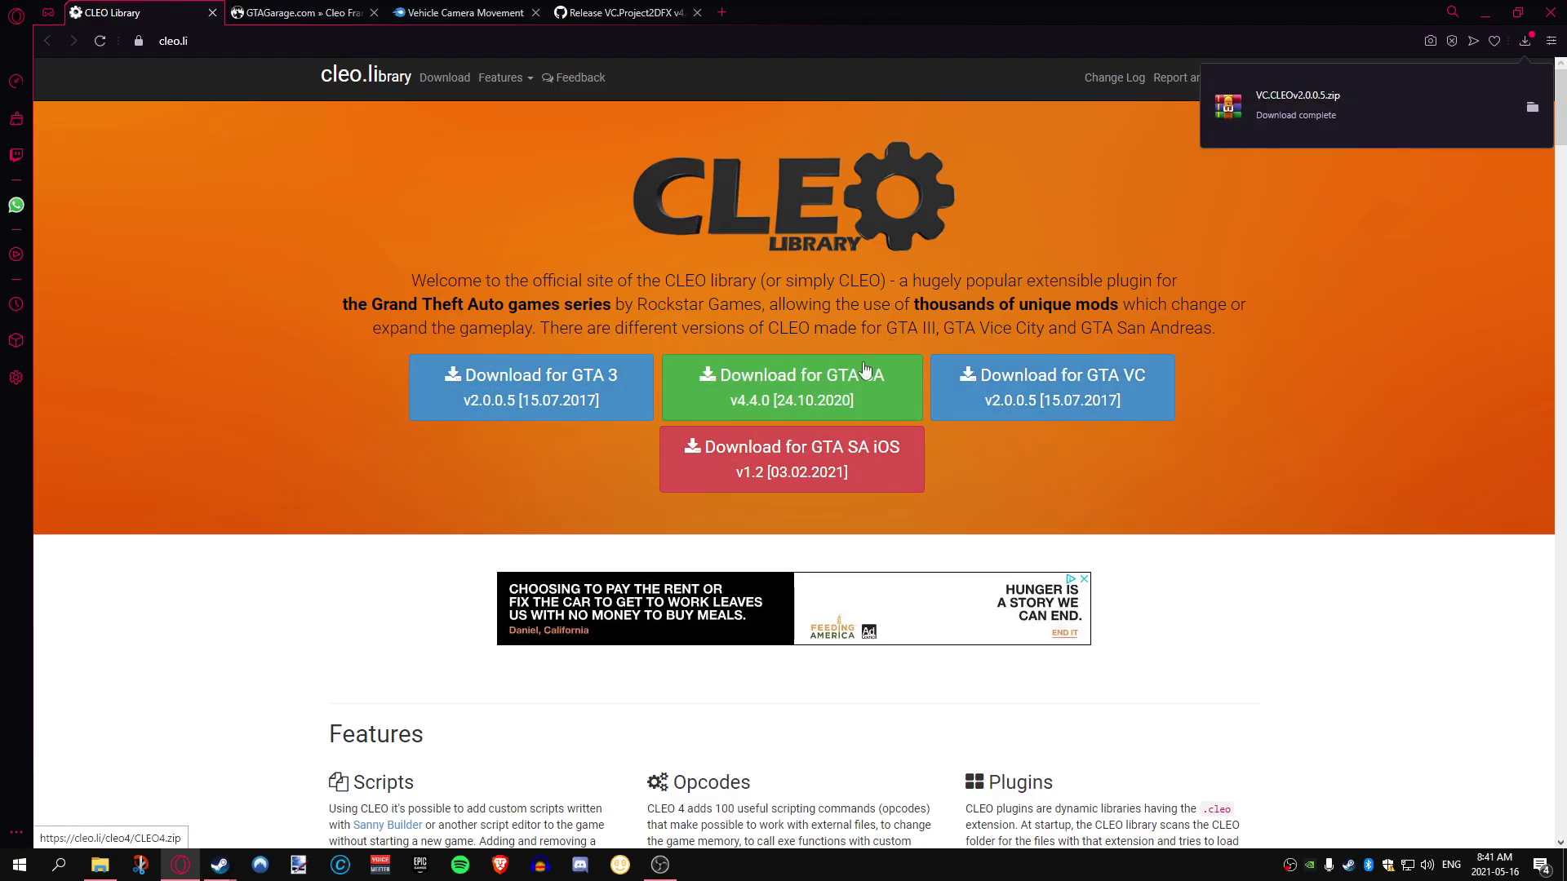
click(1339, 100)
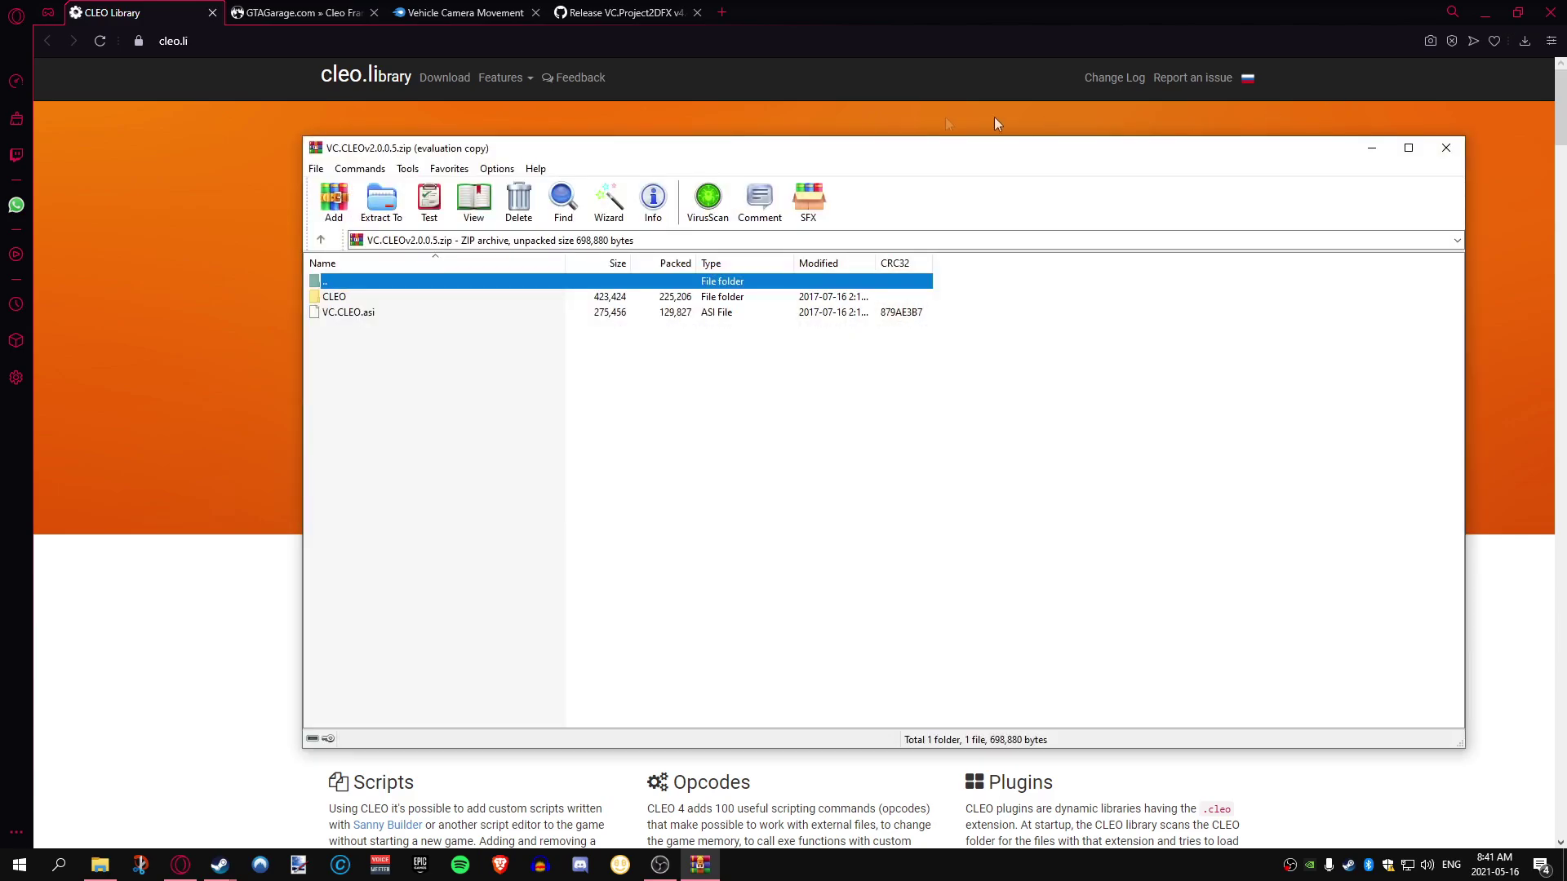
- Dismiss the WinRAR reminder and tile WinRAR on the right and the game folder on the left
drag(635, 157, 747, 156)
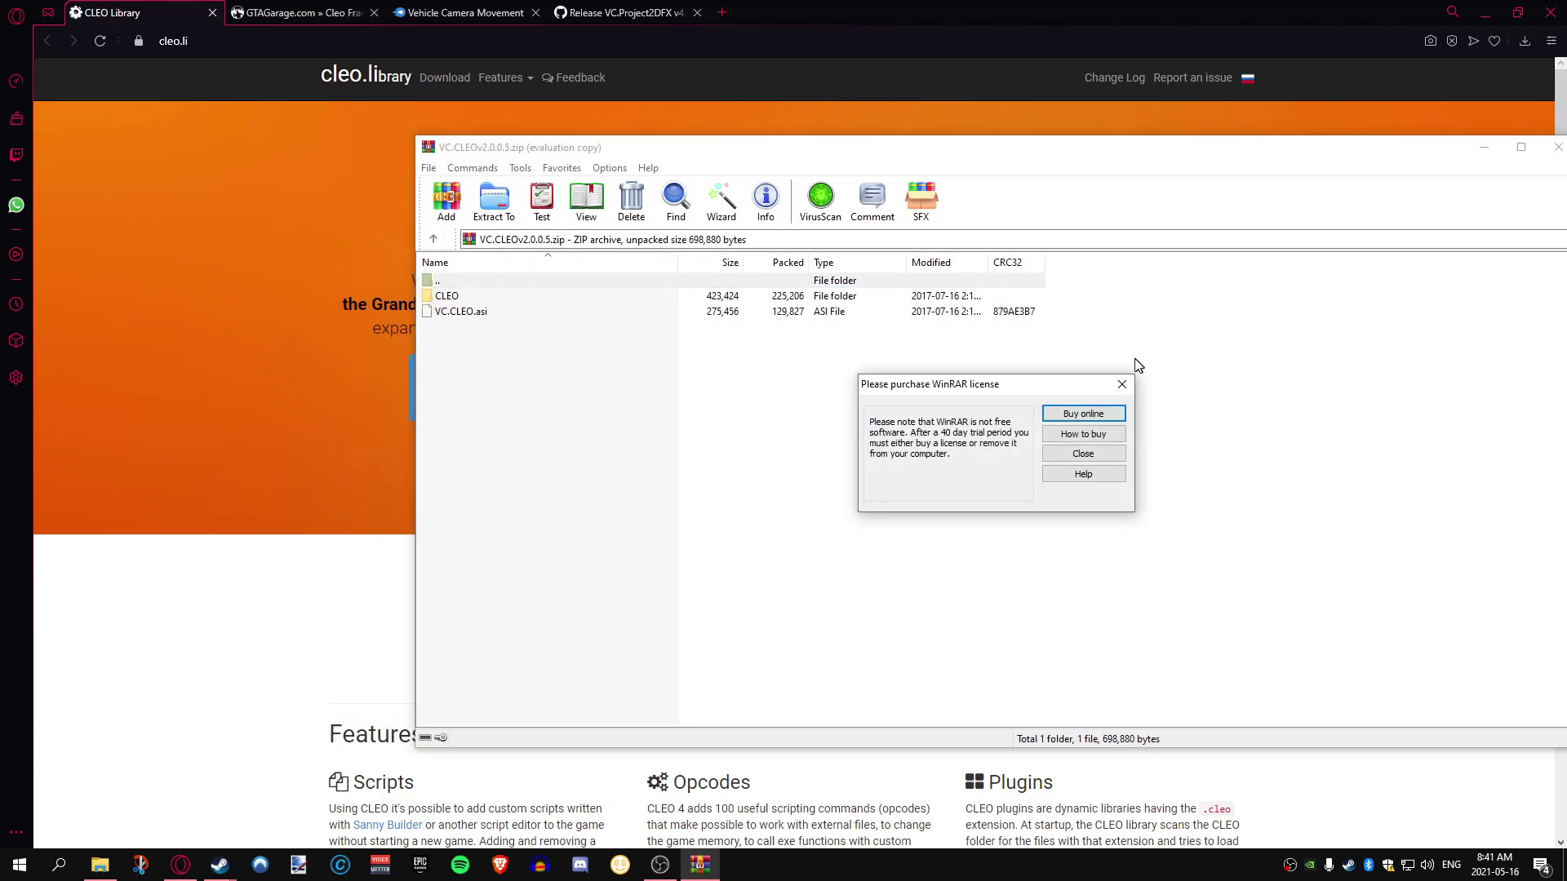
click(1122, 384)
drag(1176, 158, 1563, 123)
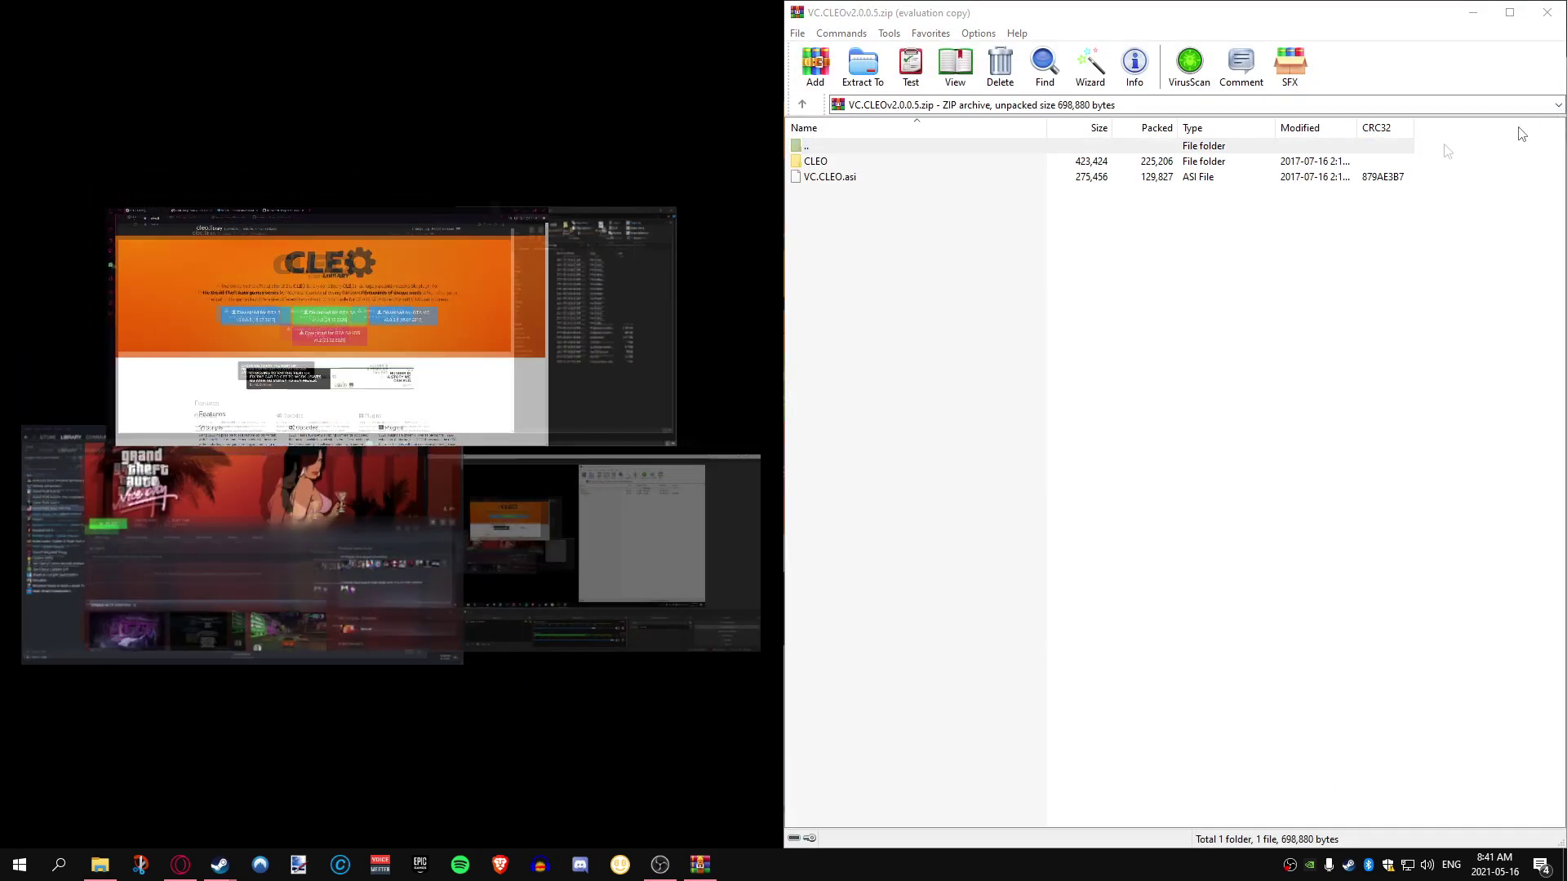
click(595, 324)
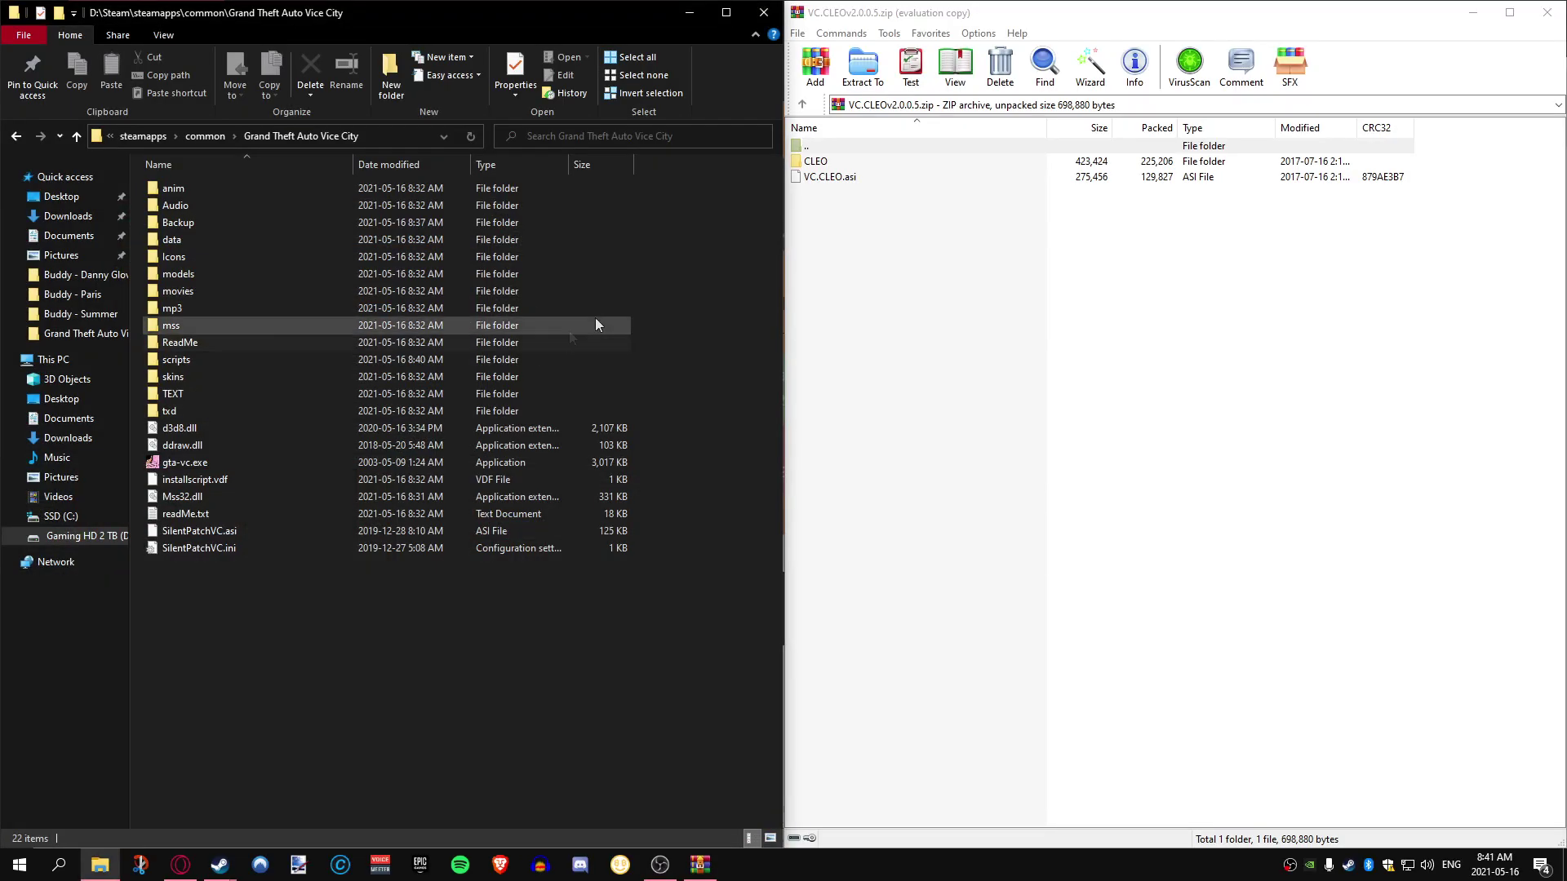
- Extract the CLEO folder and VC.CLEO.asi into the Vice City folder and close WinRAR
drag(849, 203, 902, 169)
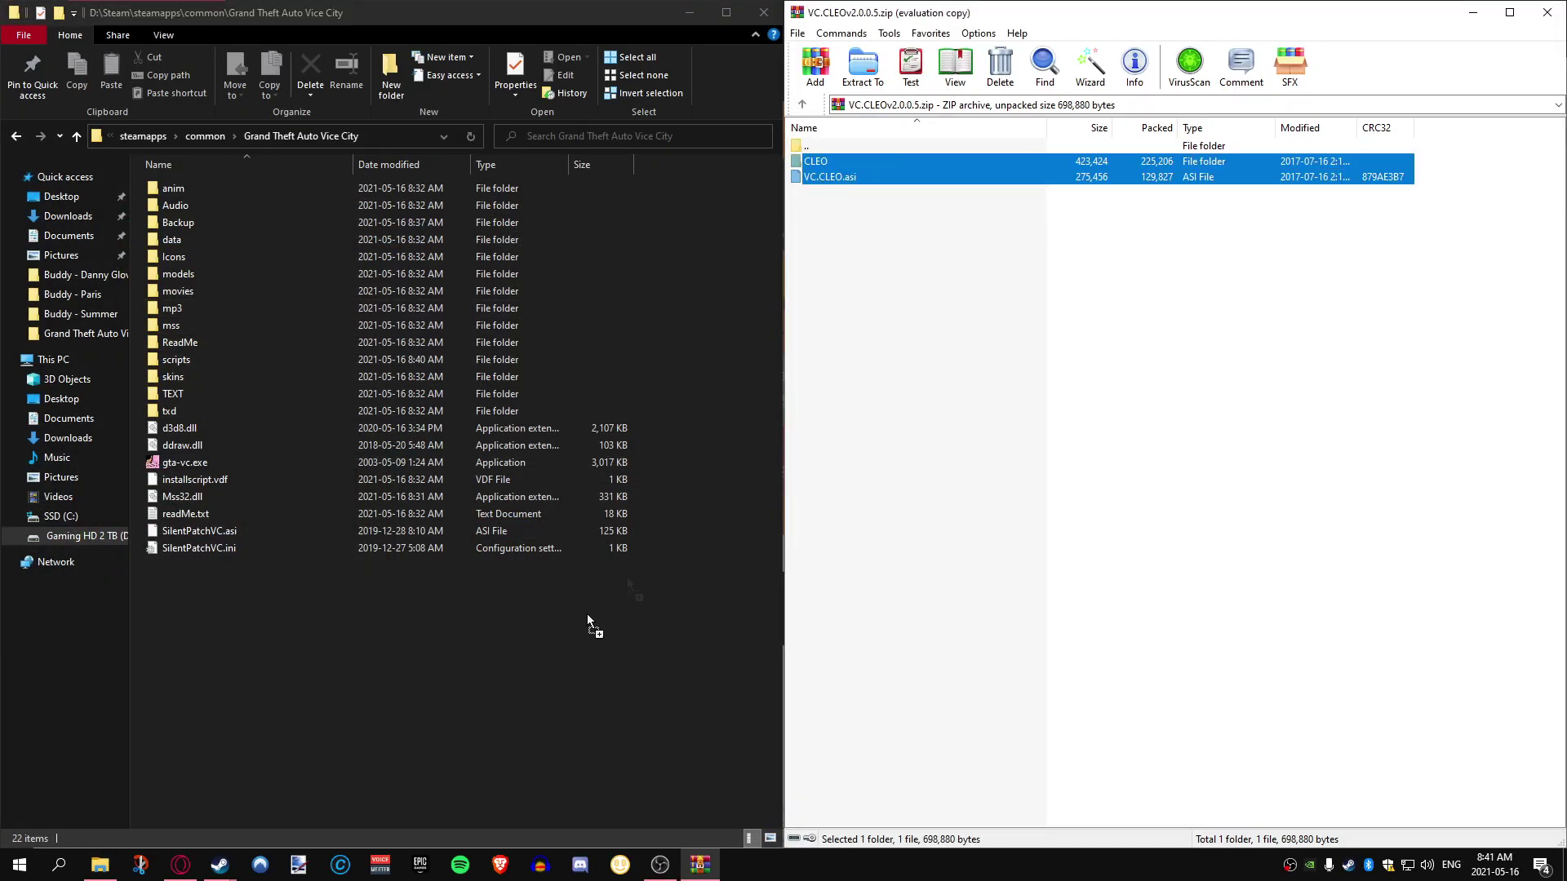
drag(588, 620, 346, 633)
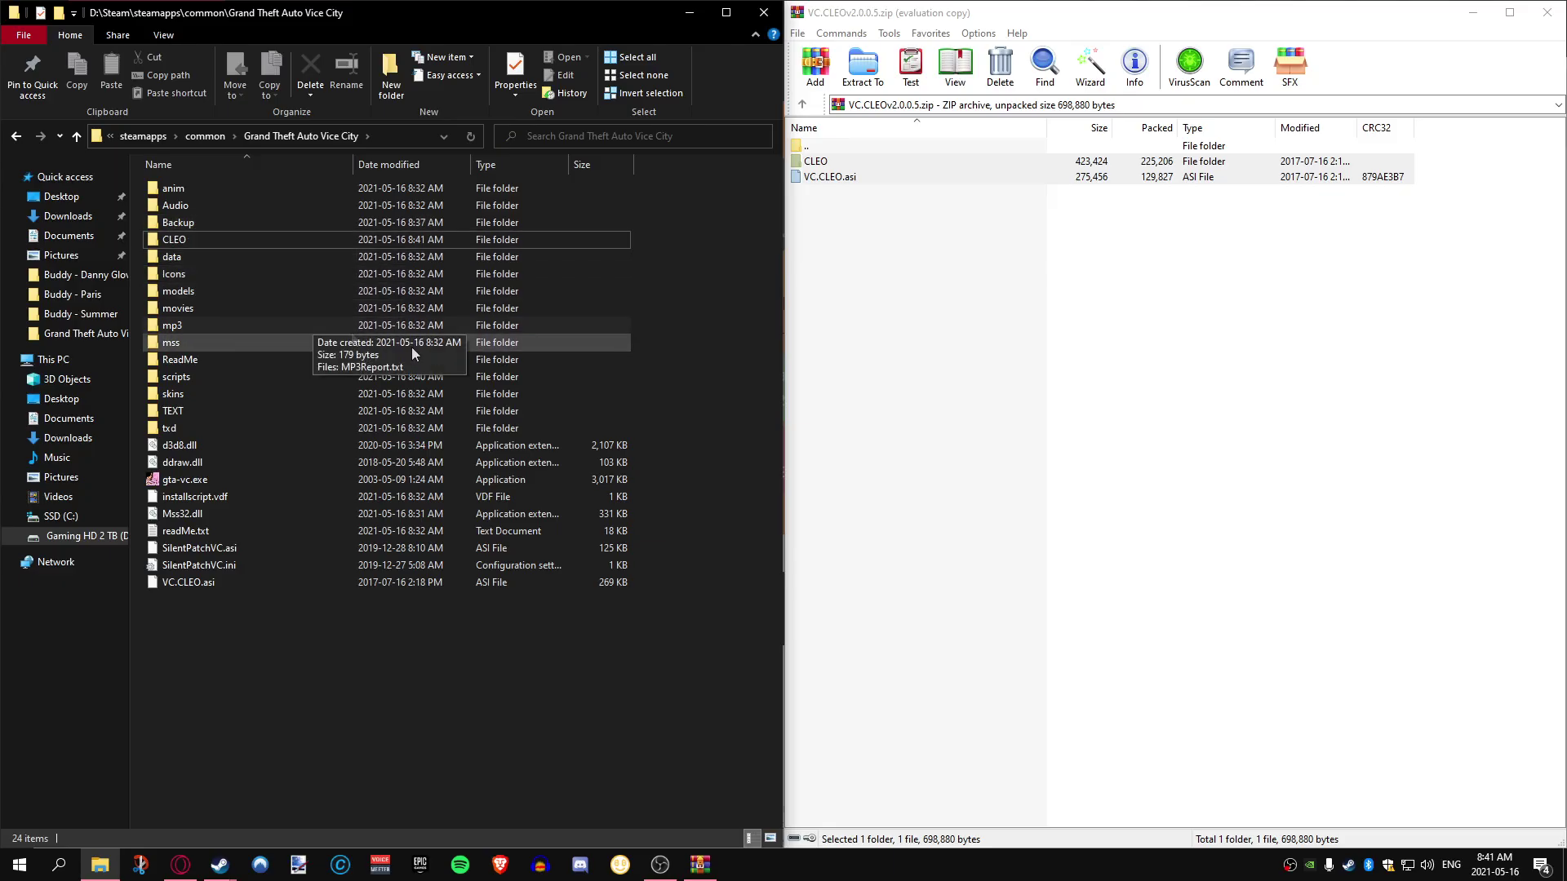
click(904, 367)
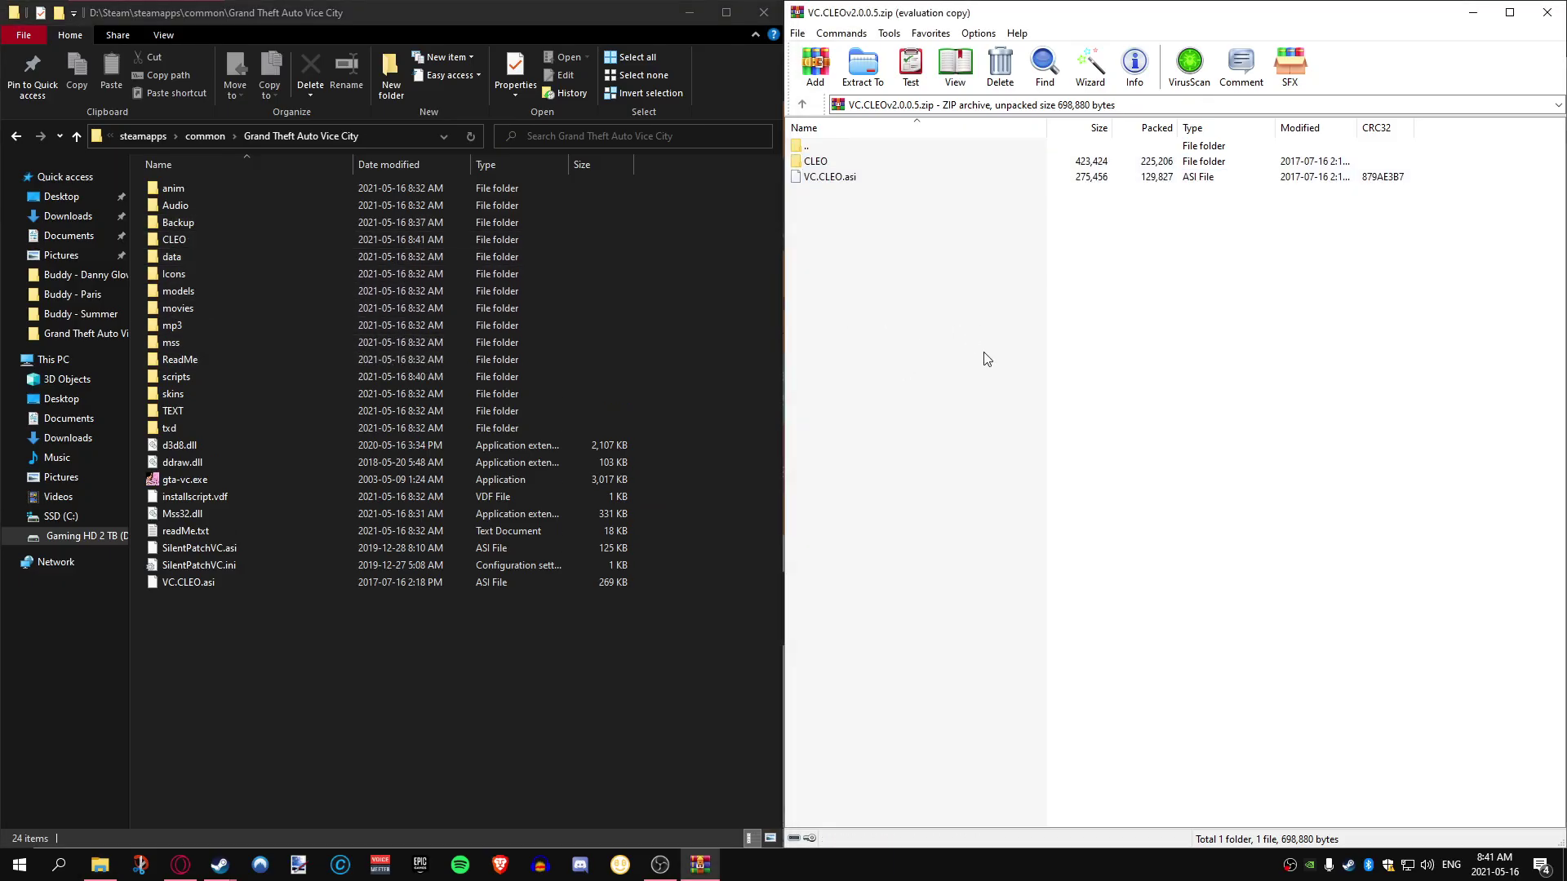
click(1550, 20)
- Close the CLEO Library tab to return to the Cleo Frame Limit Adjuster page on GTAGarage
click(979, 10)
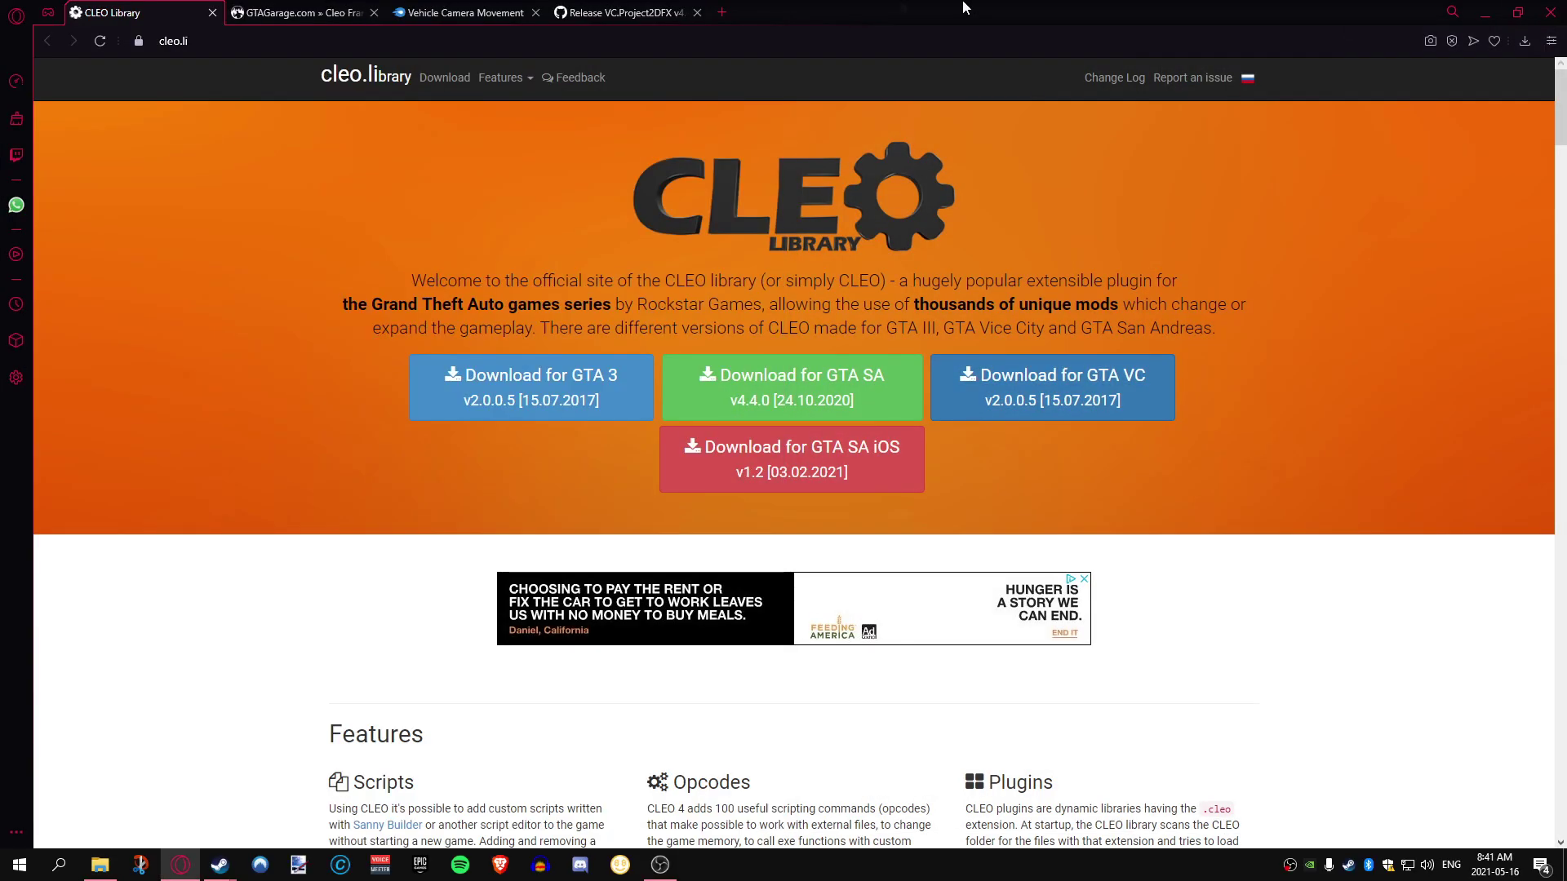
middle_click(106, 14)
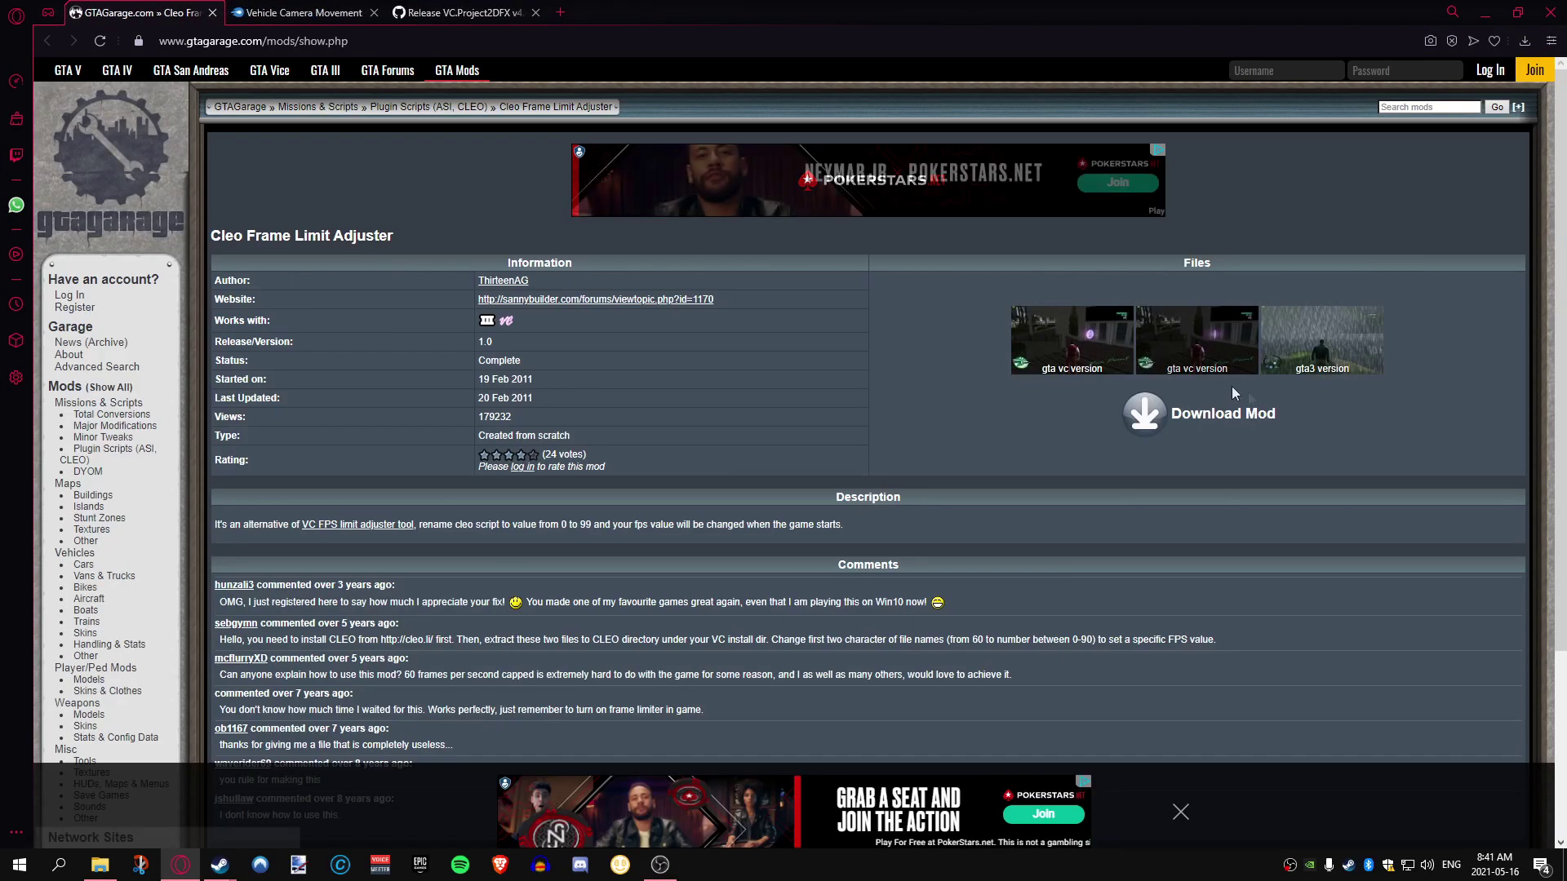
drag(210, 237, 393, 239)
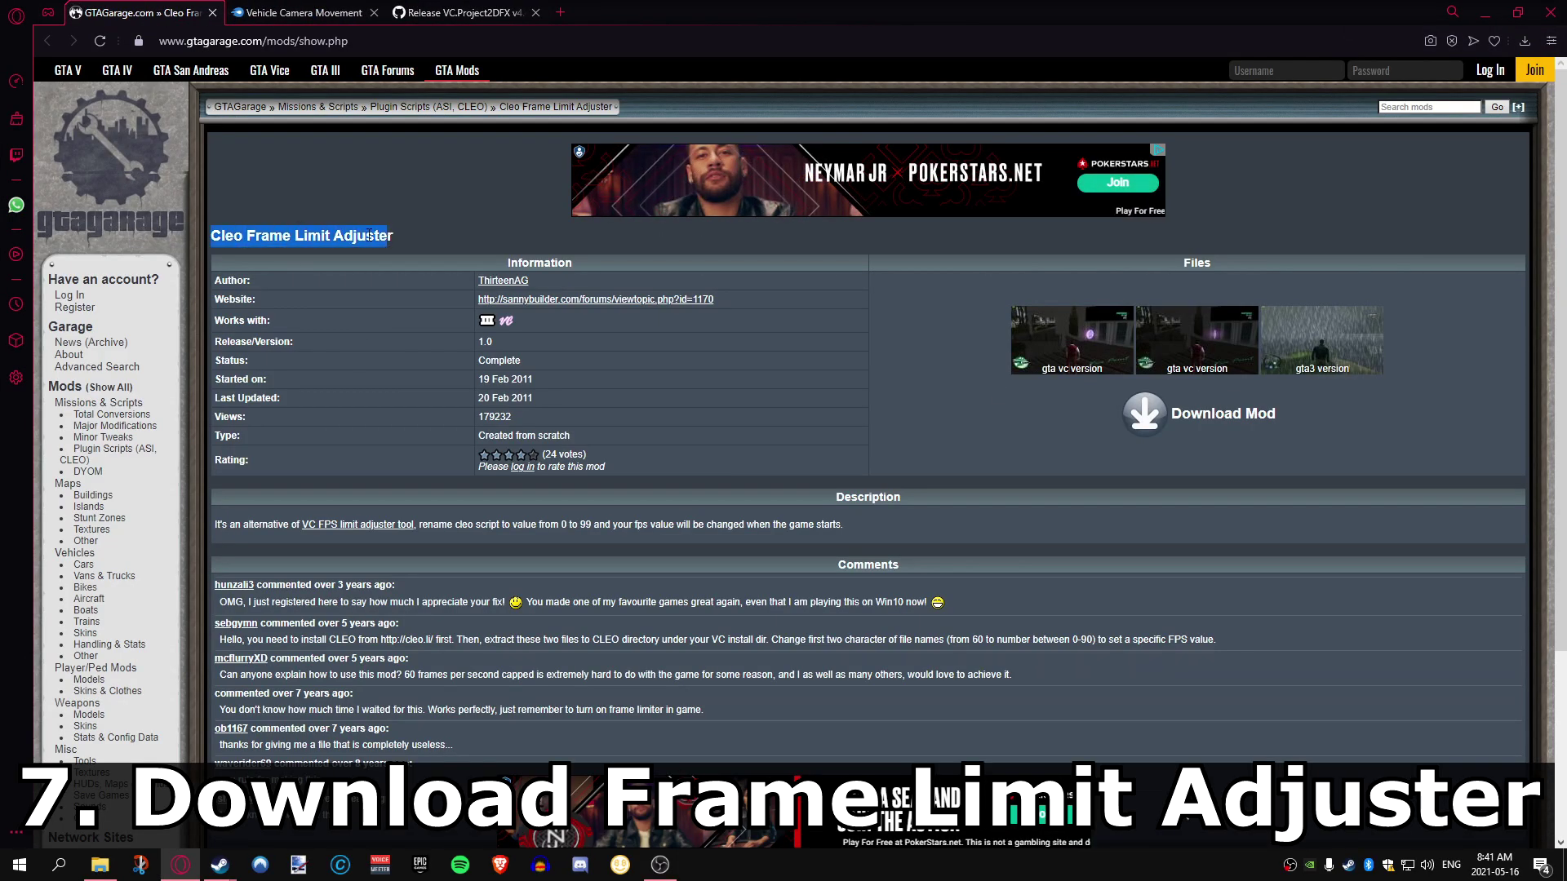
click(983, 277)
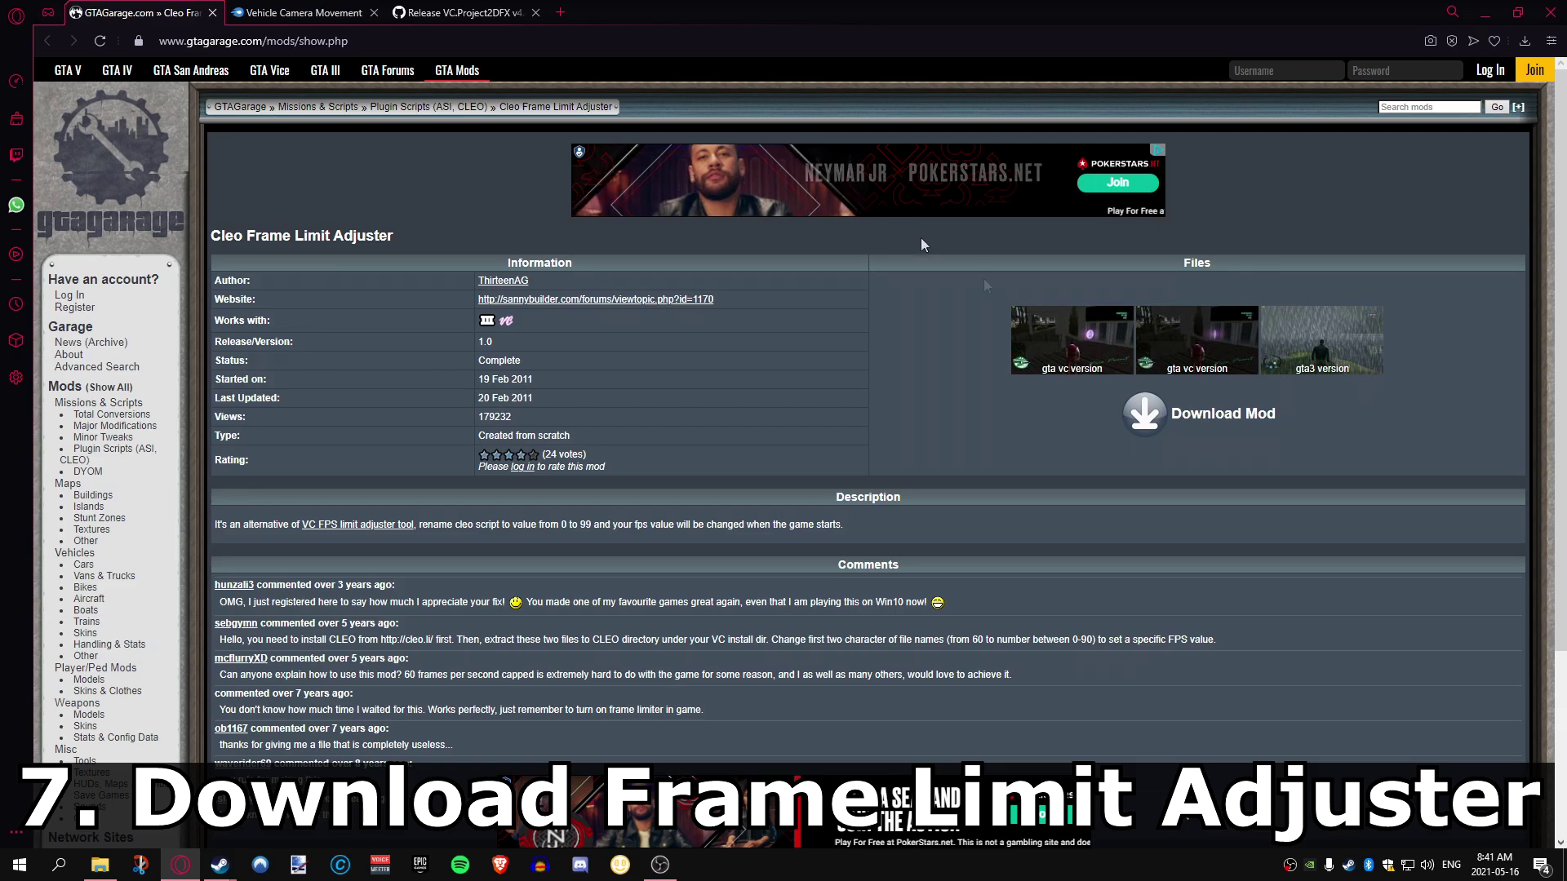
- Download cleo_frame_limit_adjuster.zip and browse into its GTAVC folder in WinRAR, selecting 60vcframelimiter.cs
click(1206, 413)
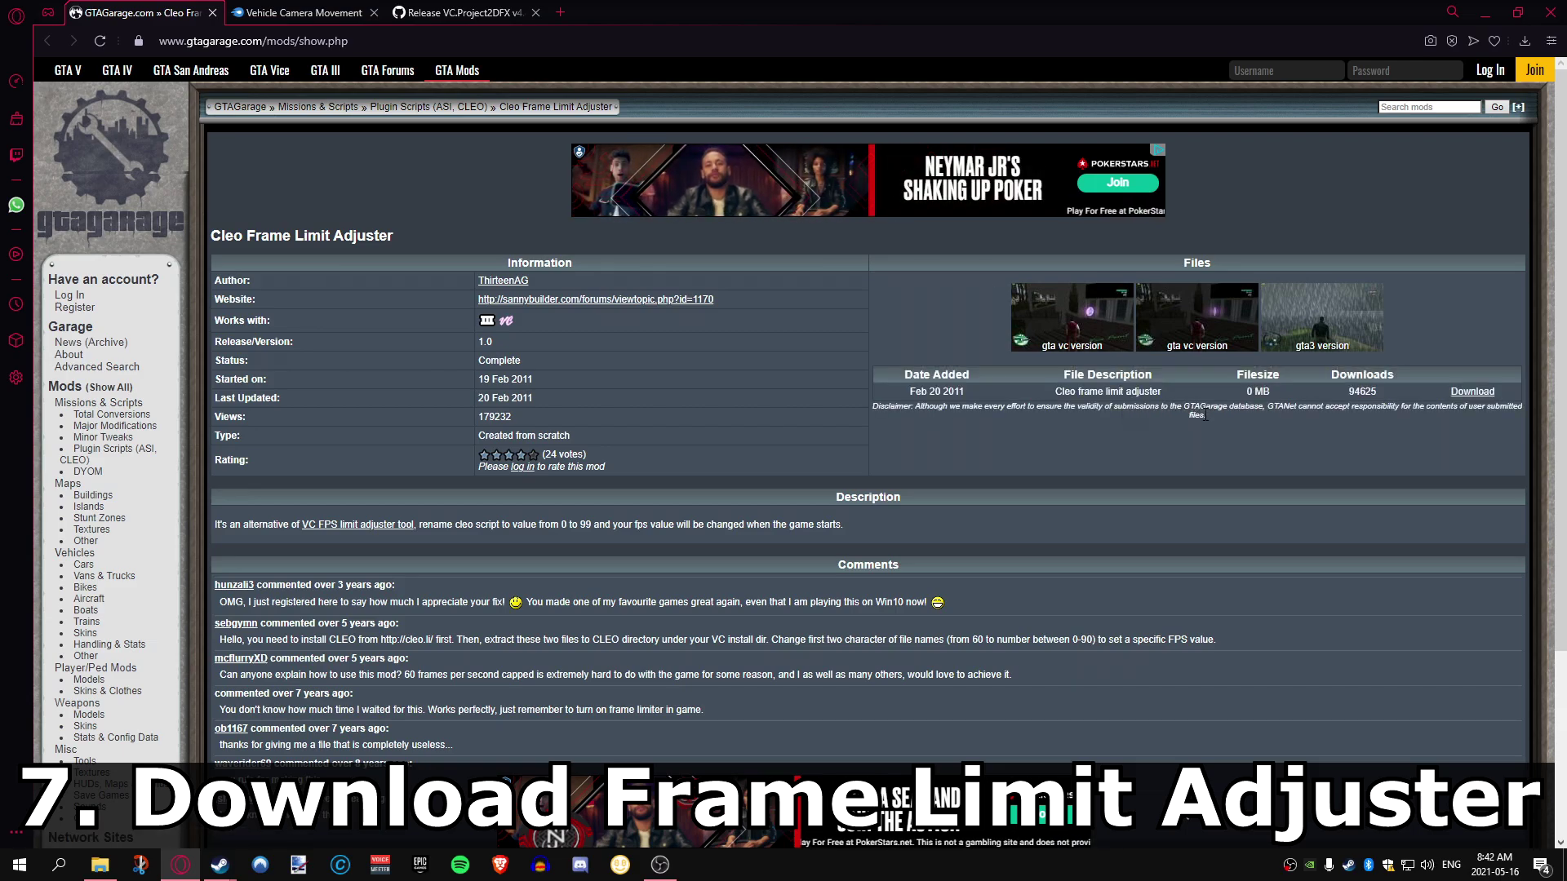
click(1461, 394)
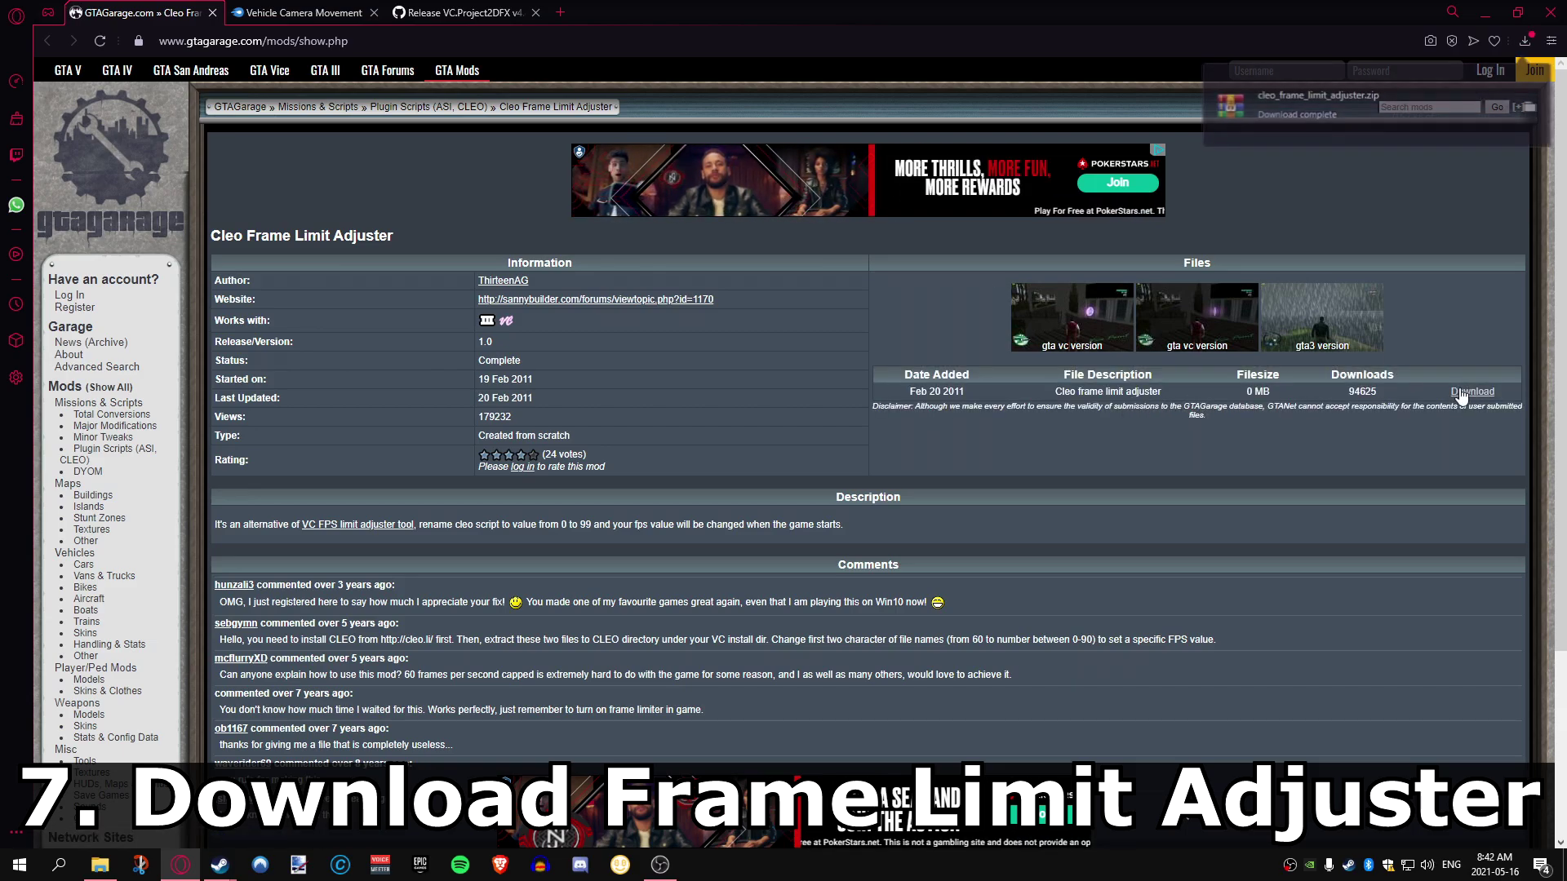
click(1295, 113)
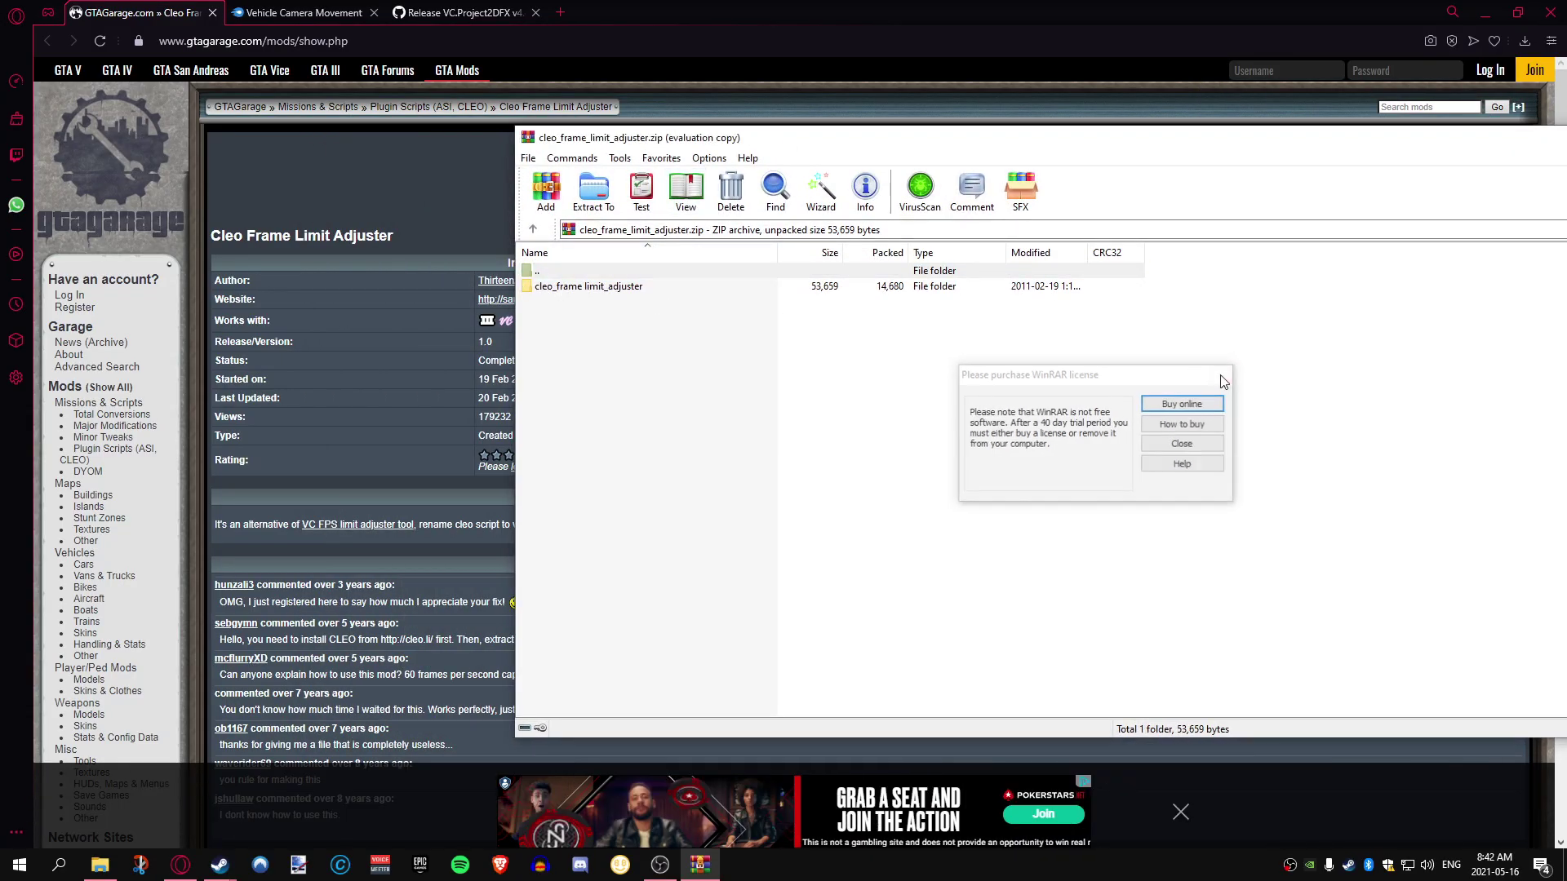
key(Escape)
double_click(595, 291)
double_click(557, 304)
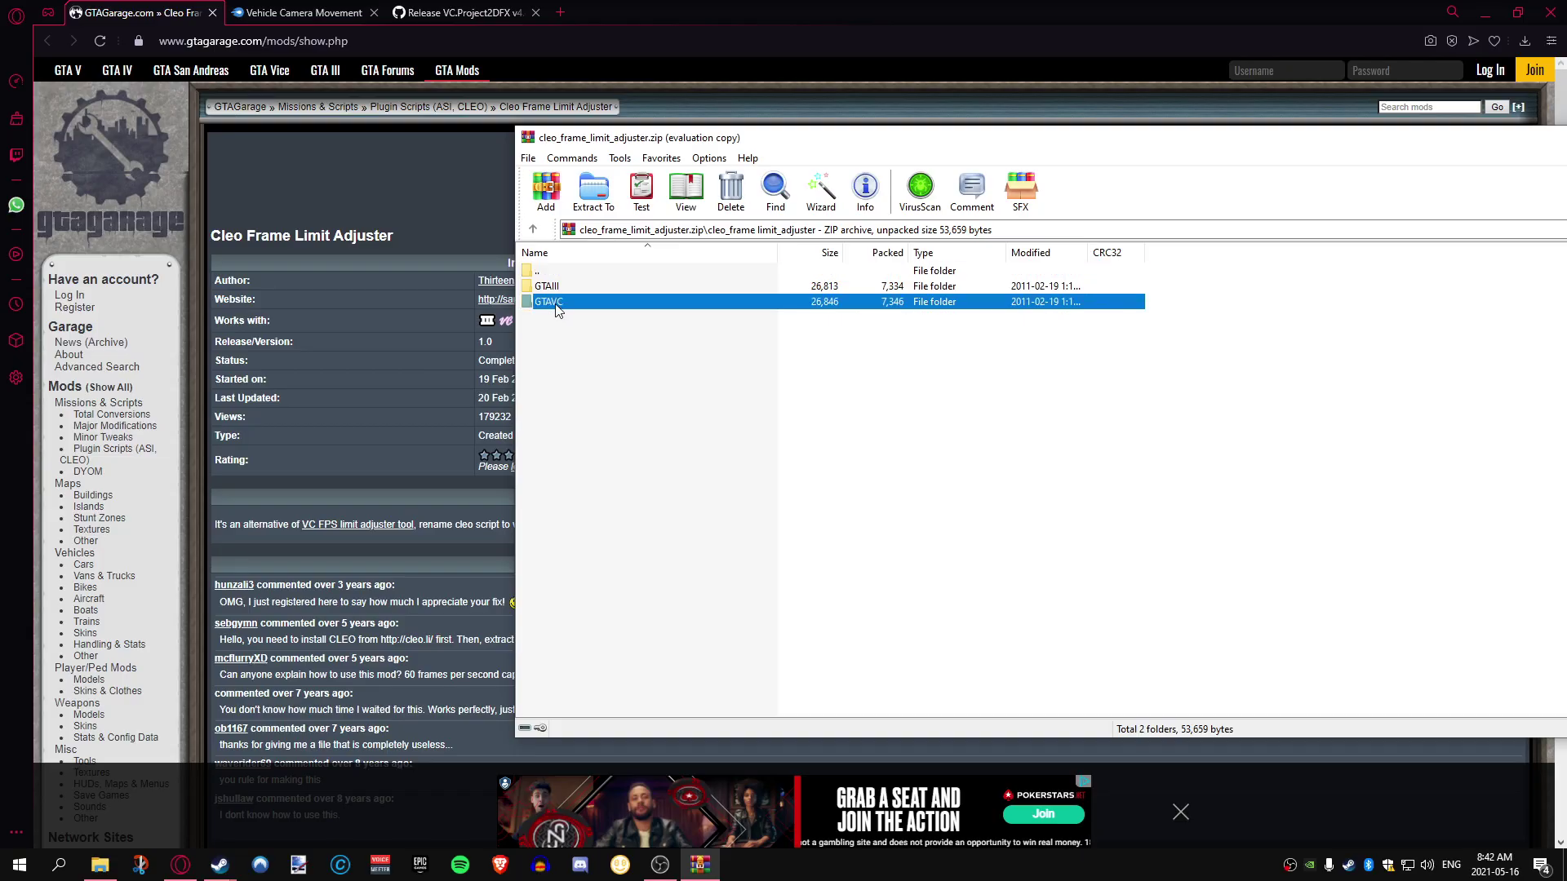
click(595, 292)
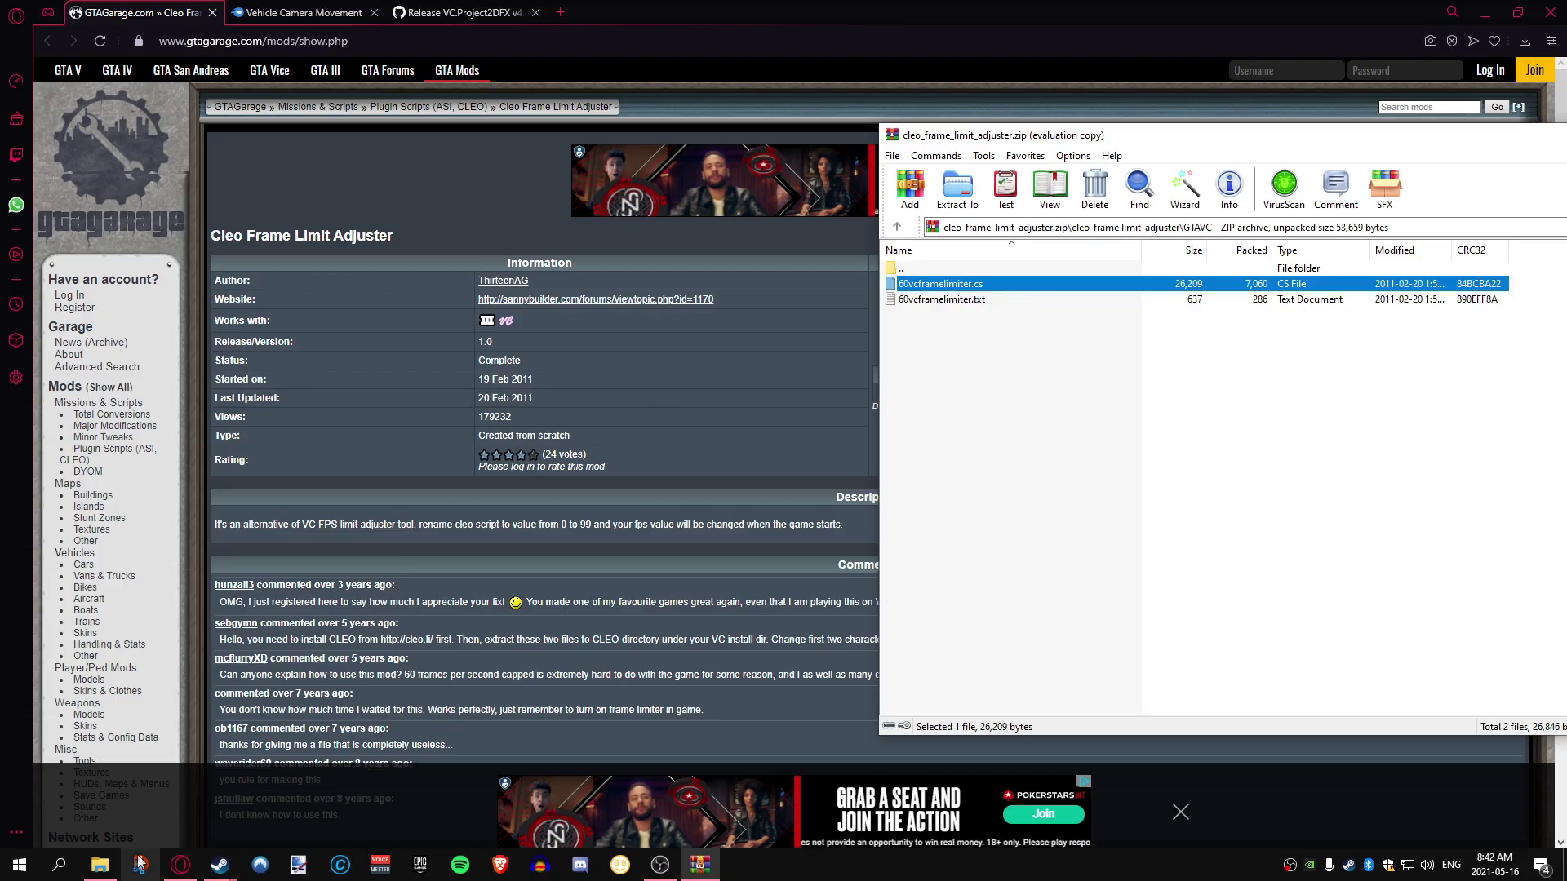
- Copy 60vcframelimiter.cs and 60vcframelimiter.txt from the archive into the Vice City CLEO folder
mouse_move(105, 871)
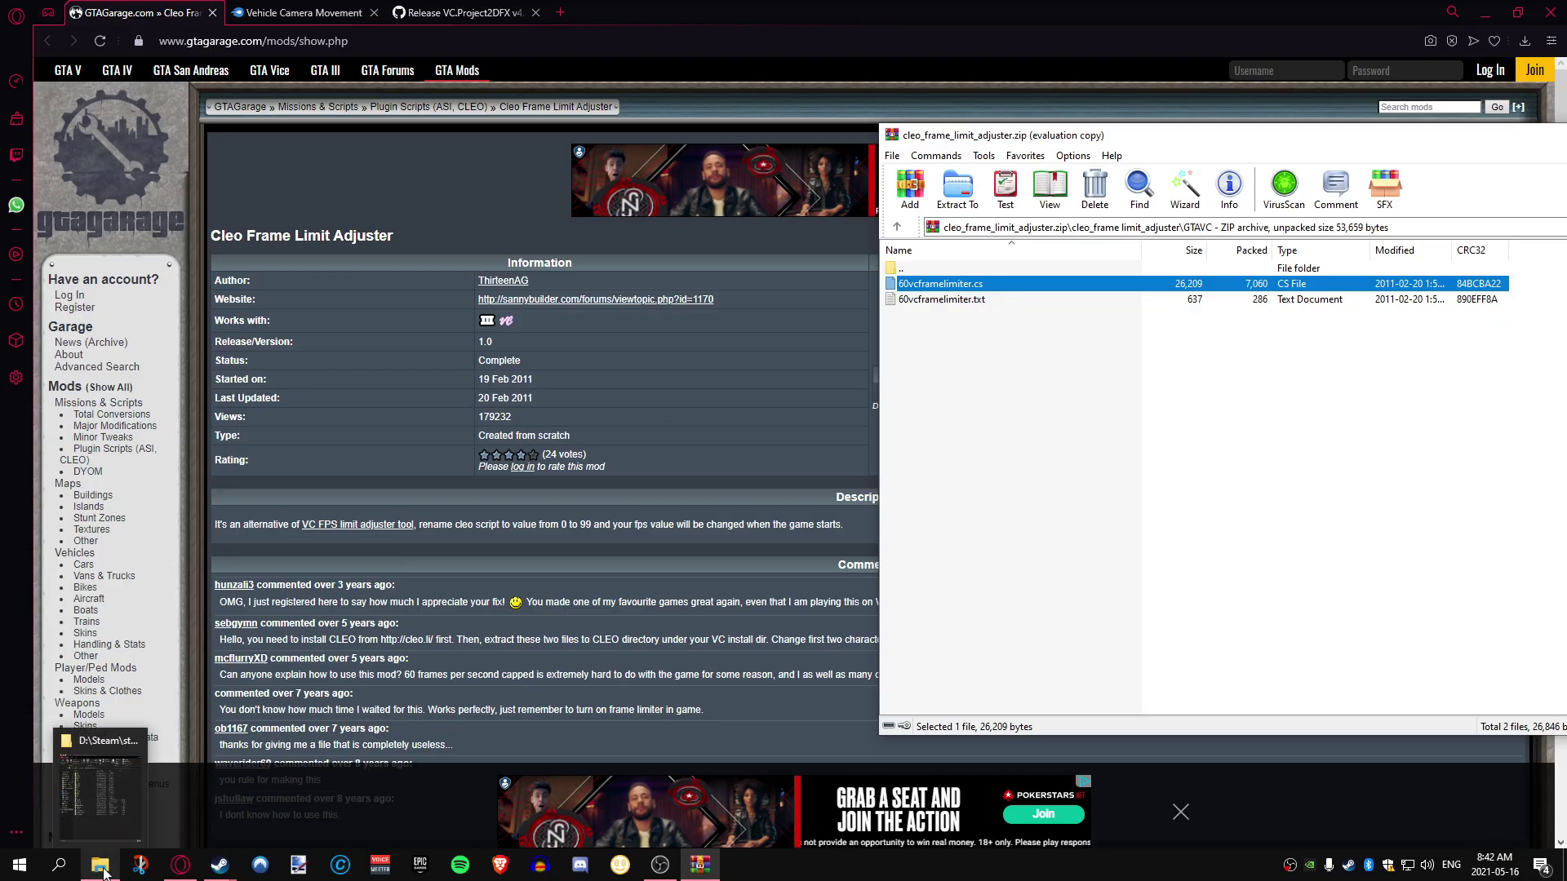
click(90, 792)
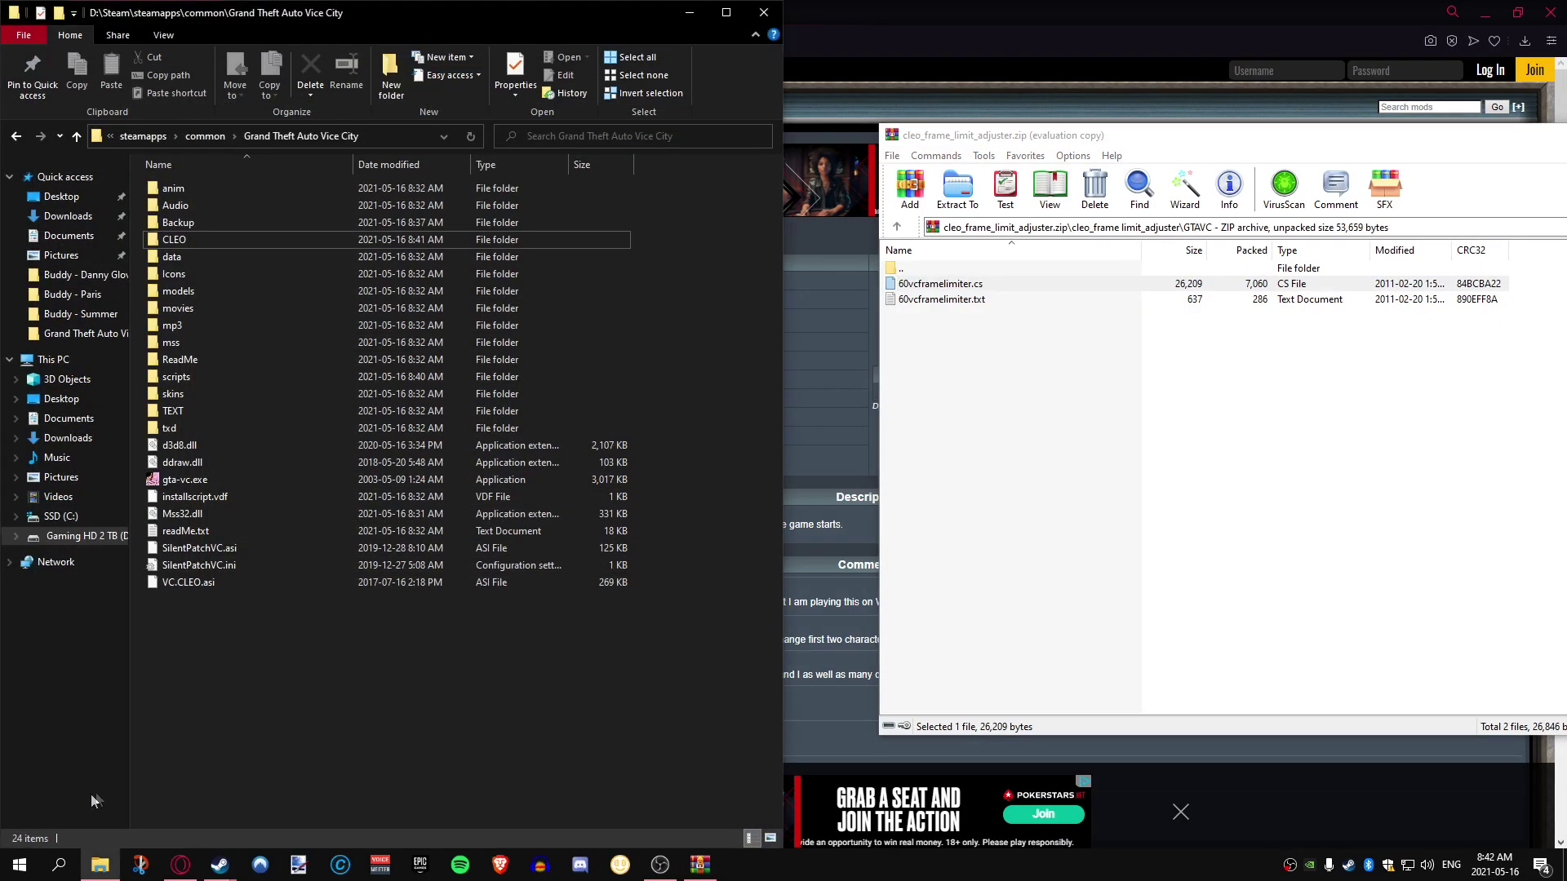
double_click(212, 238)
click(955, 301)
shift+click(952, 285)
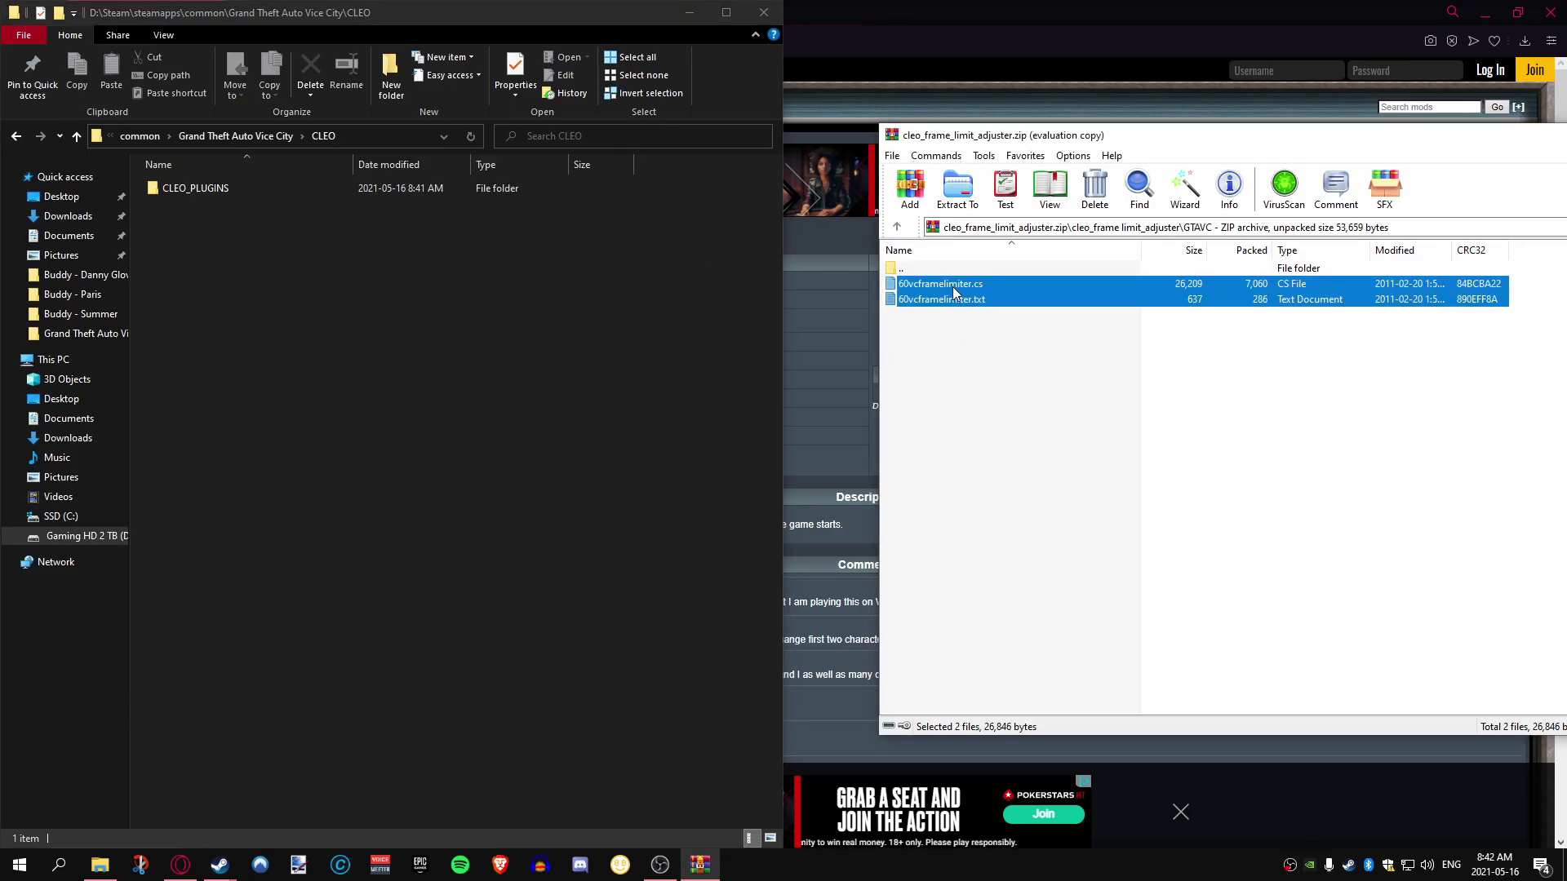
drag(375, 351, 312, 294)
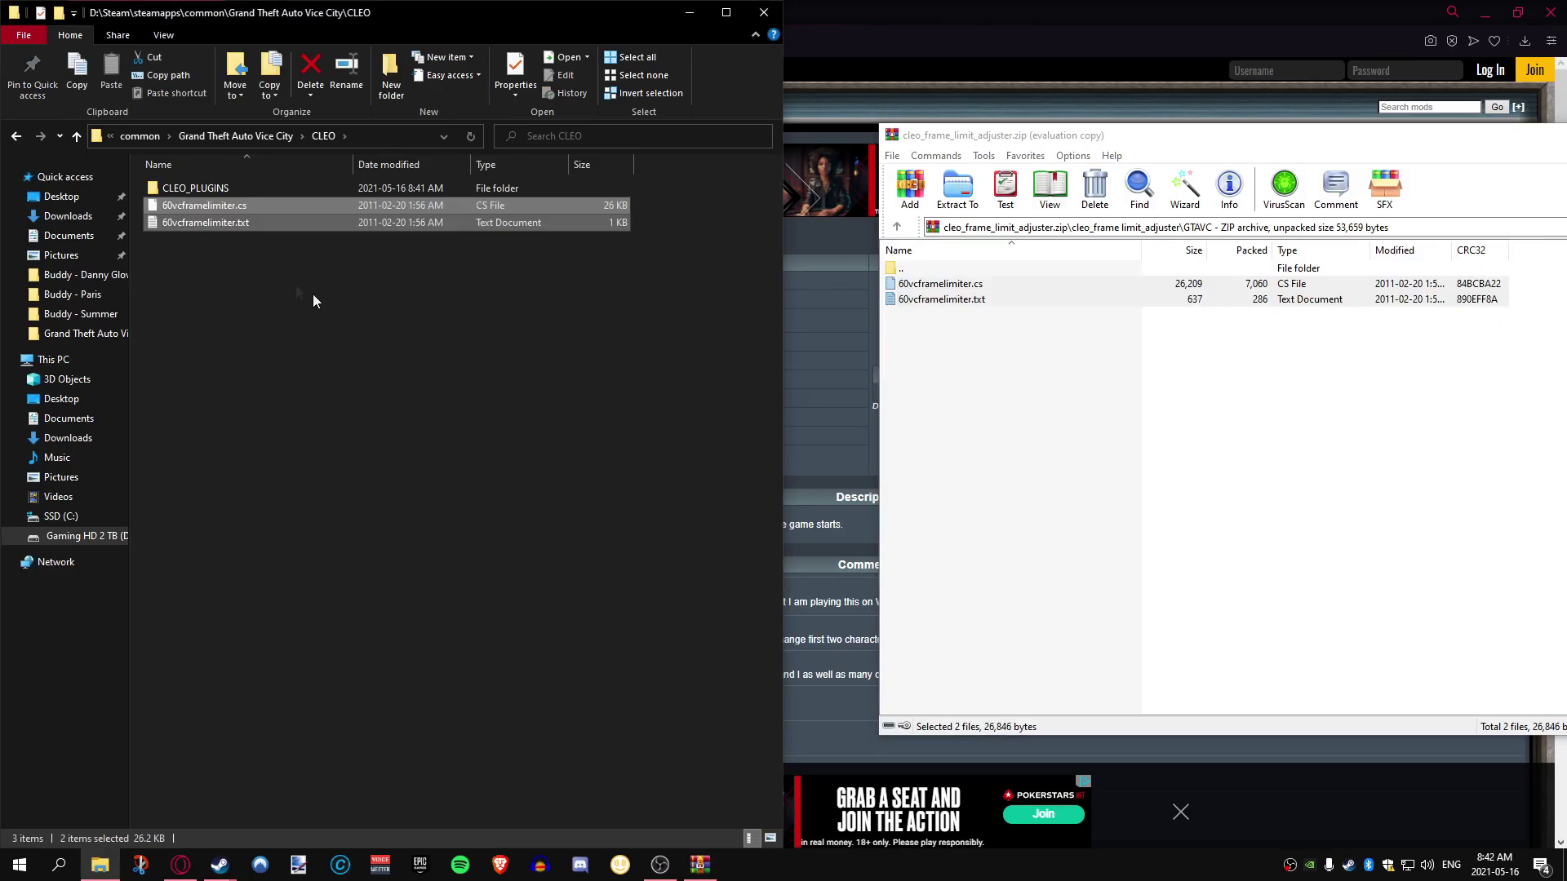
- Rename 60vcframelimiter.cs to 61vcframelimiter.cs in the CLEO folder
click(184, 209)
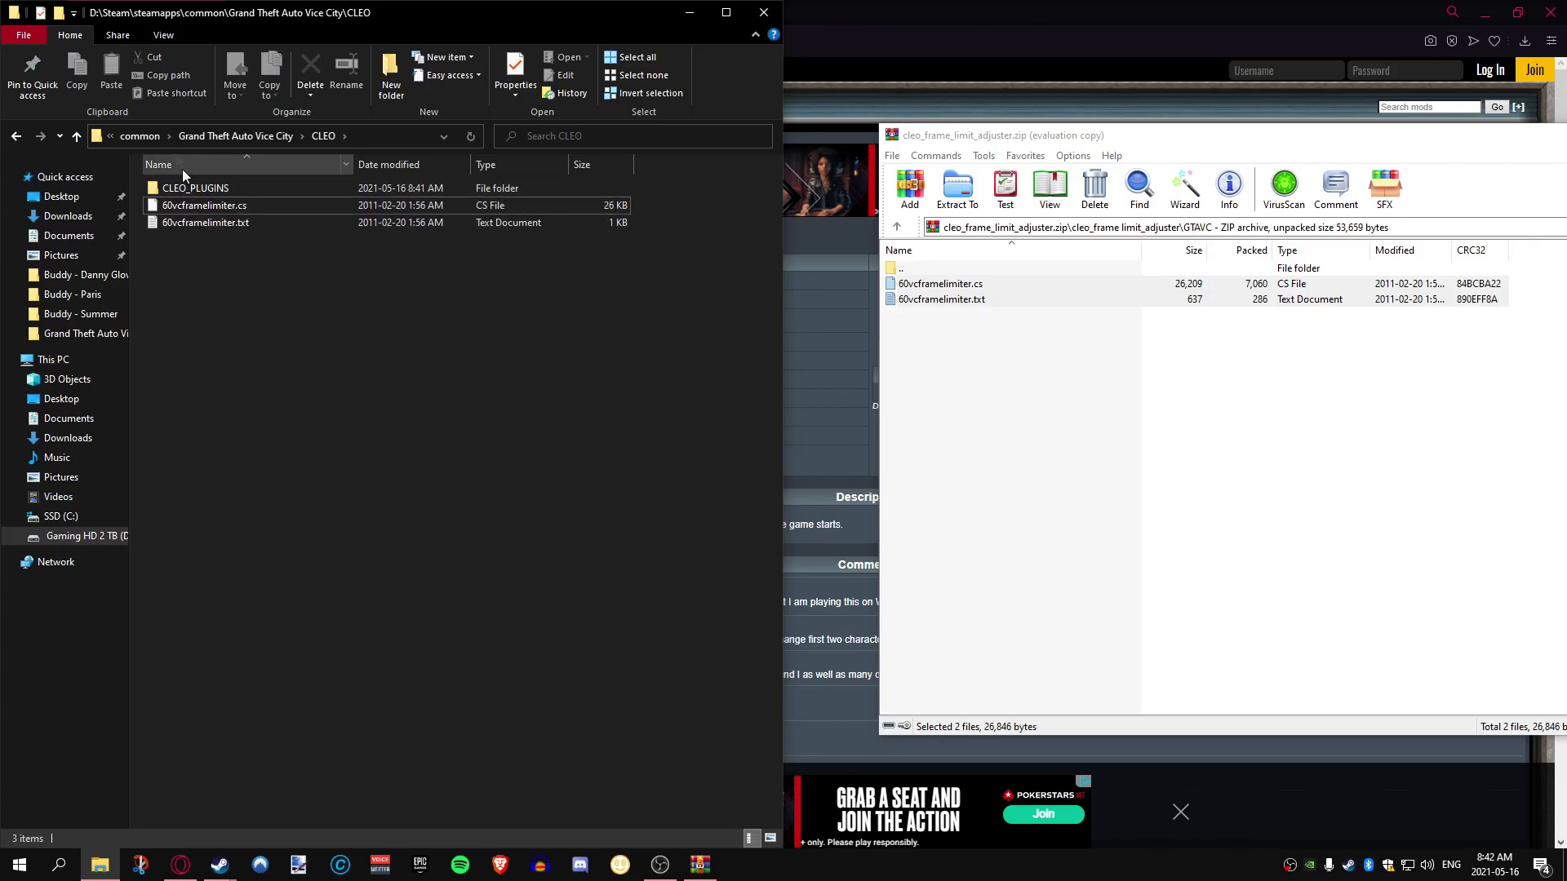
right_click(171, 209)
click(219, 516)
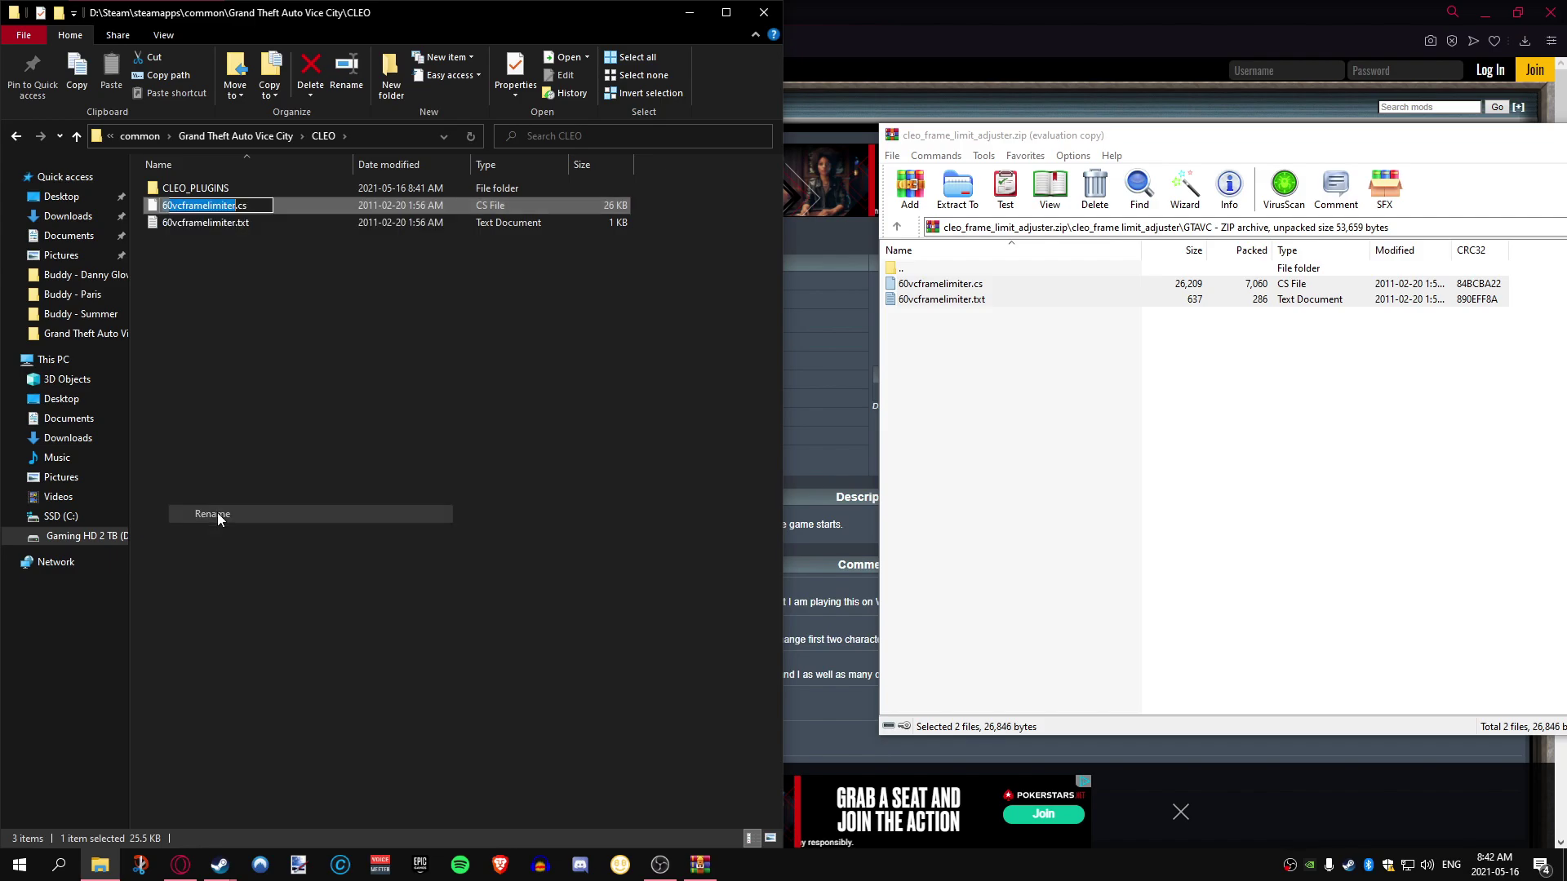
click(167, 206)
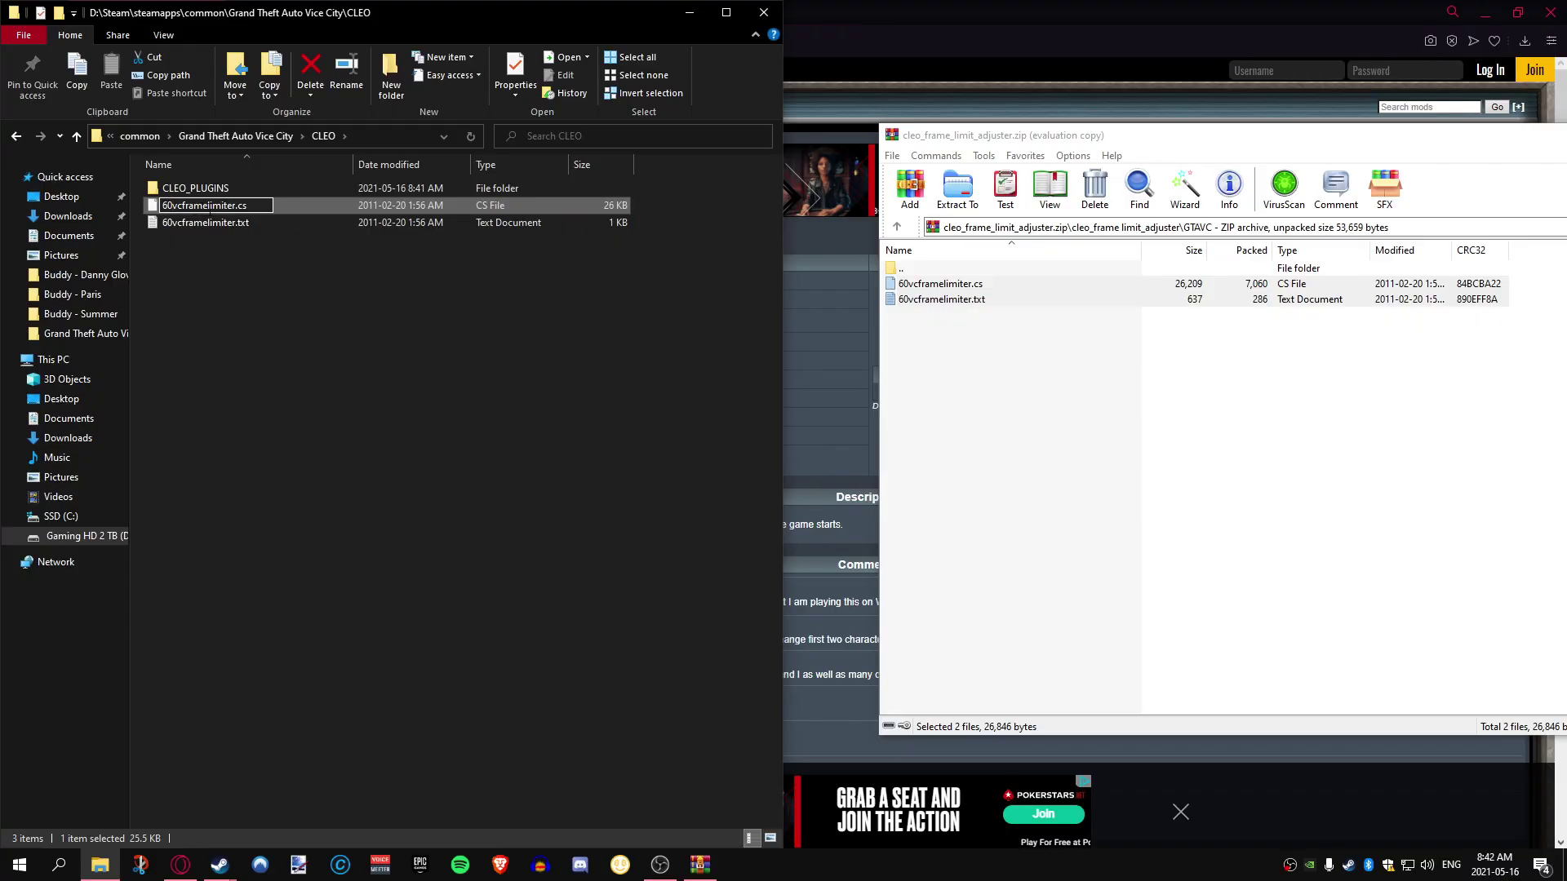
key(BackSpace)
text(1)
key(Return)
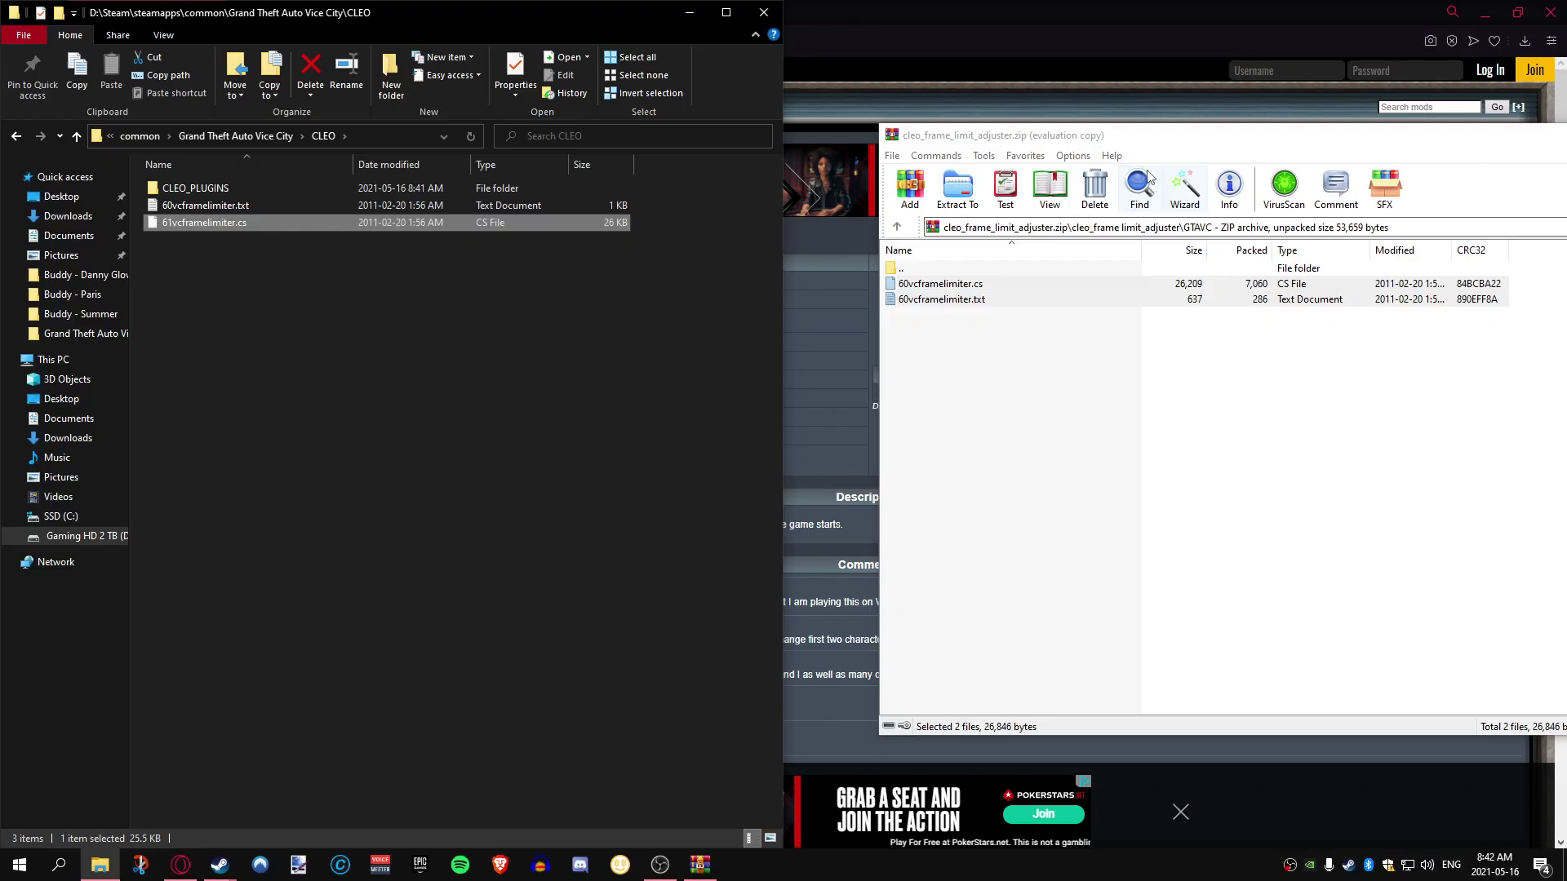
drag(1143, 141, 1049, 145)
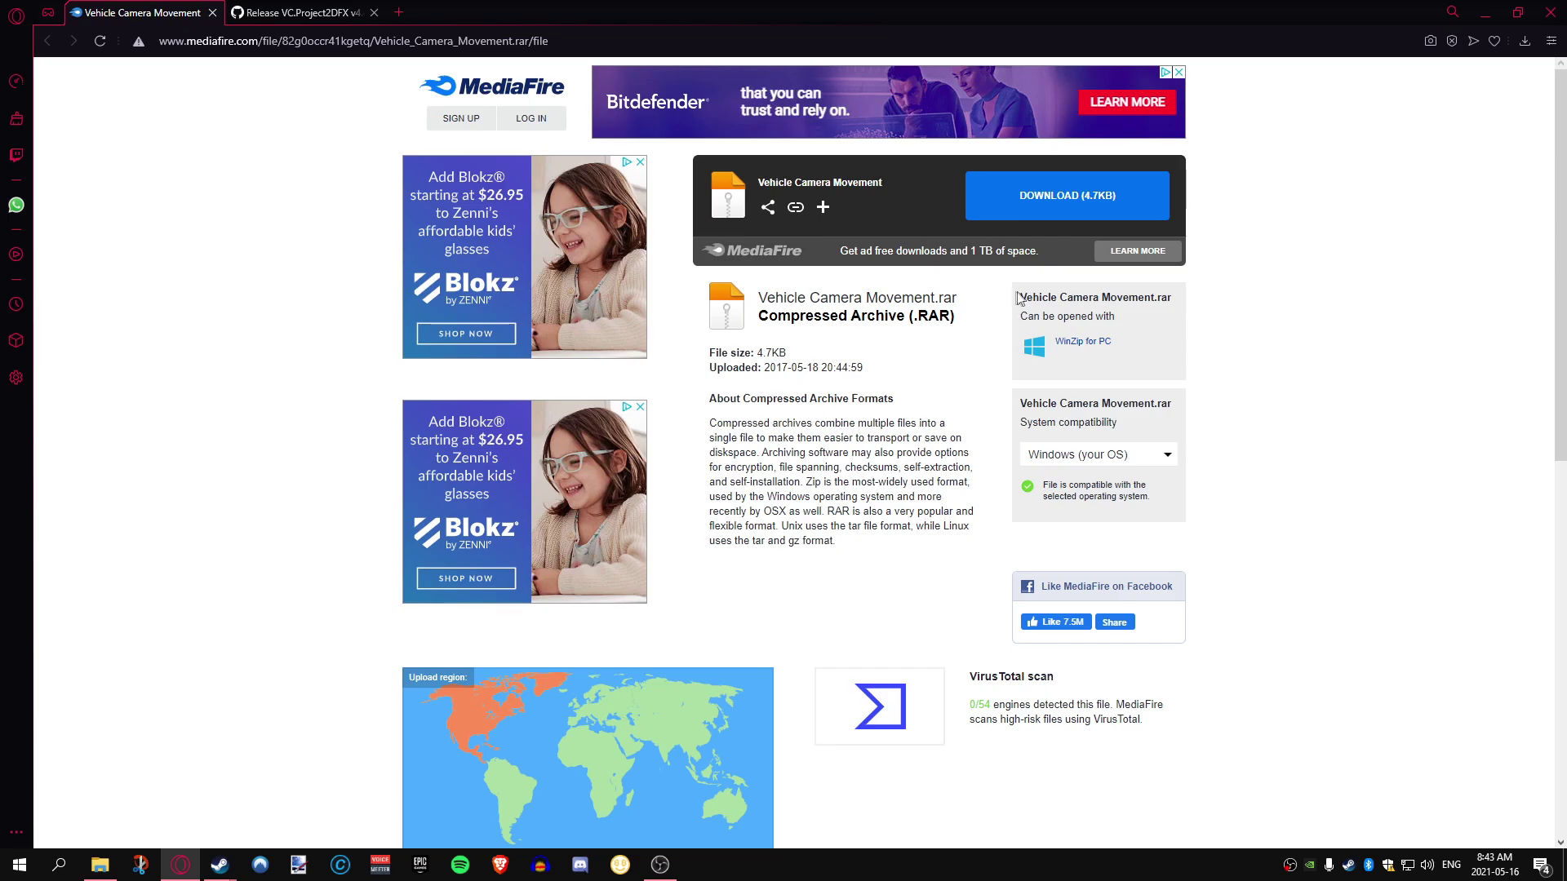
- Download Vehicle Camera Movement.rar from its MediaFire page
click(1018, 208)
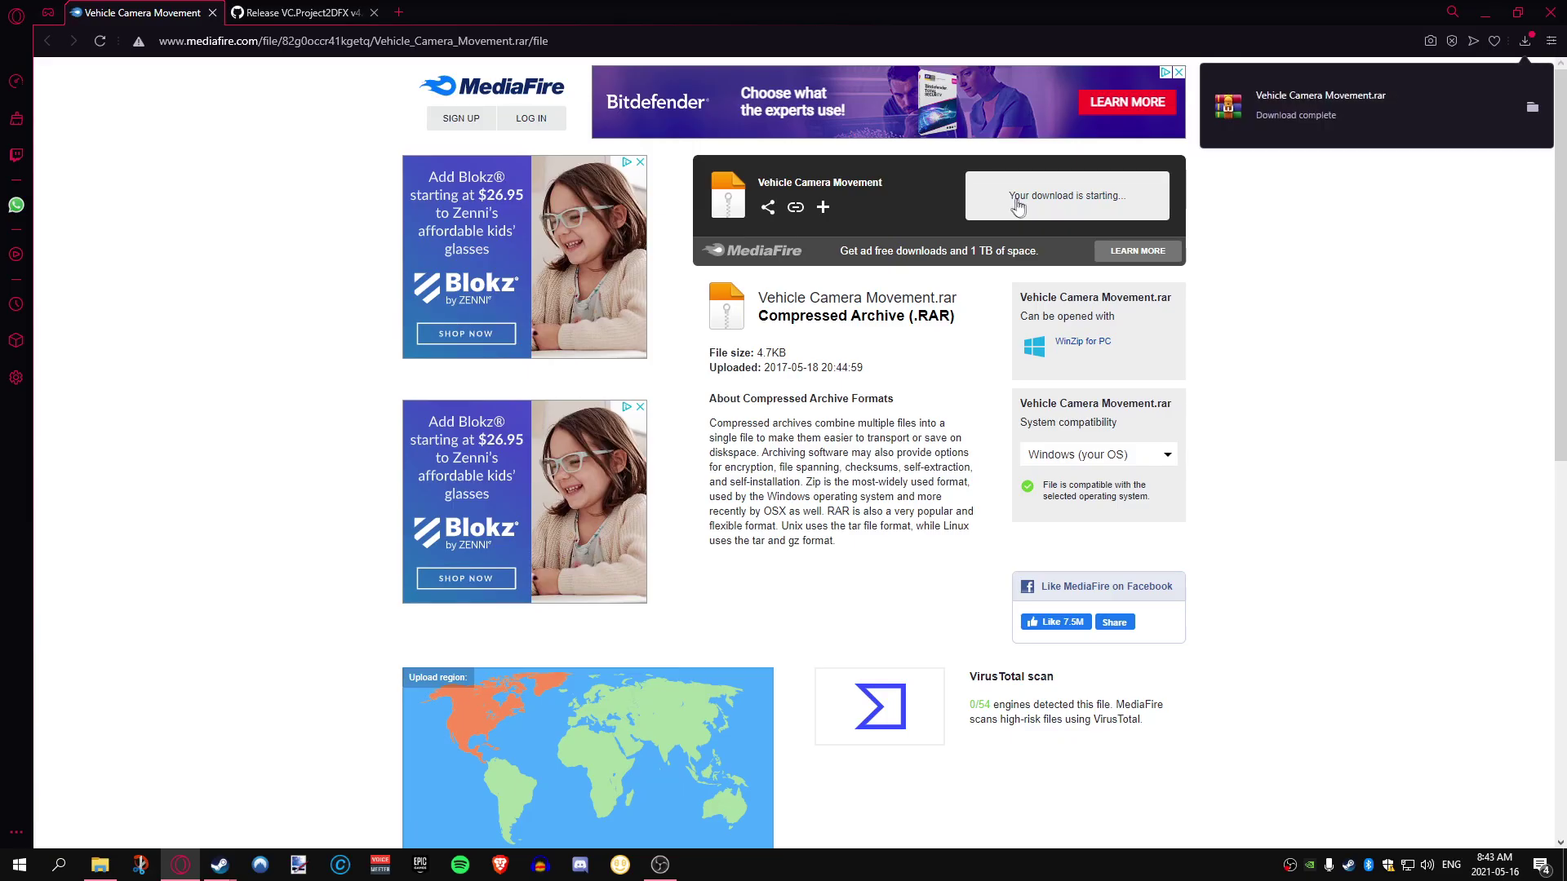
- Open VCVehCameraMovement_2.0a.zip inside Vehicle Camera Movement.rar and select both of its files
click(1290, 106)
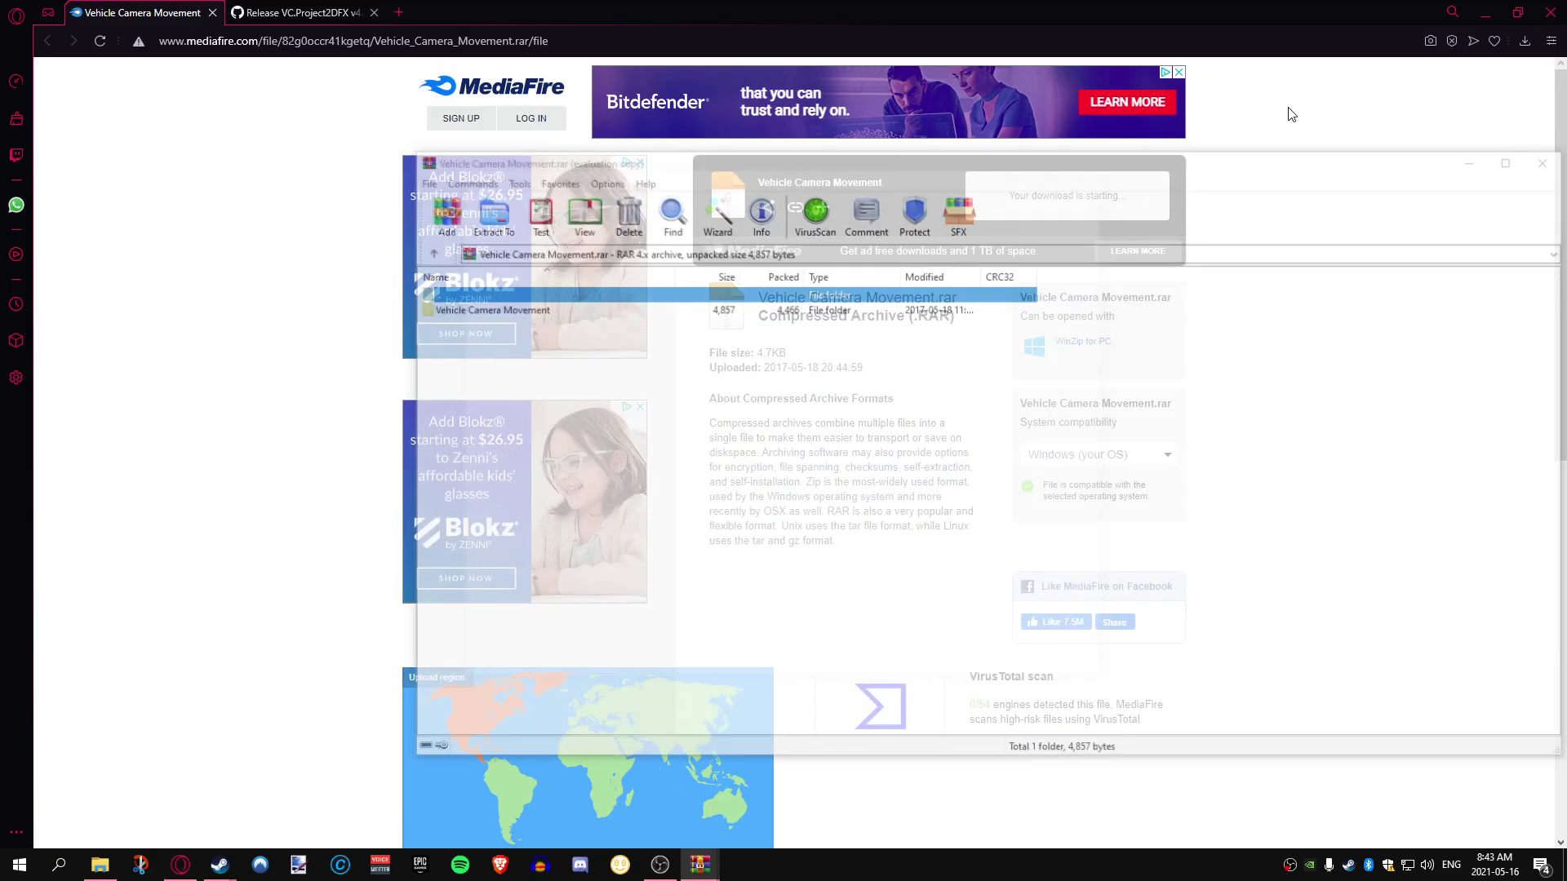
click(1095, 170)
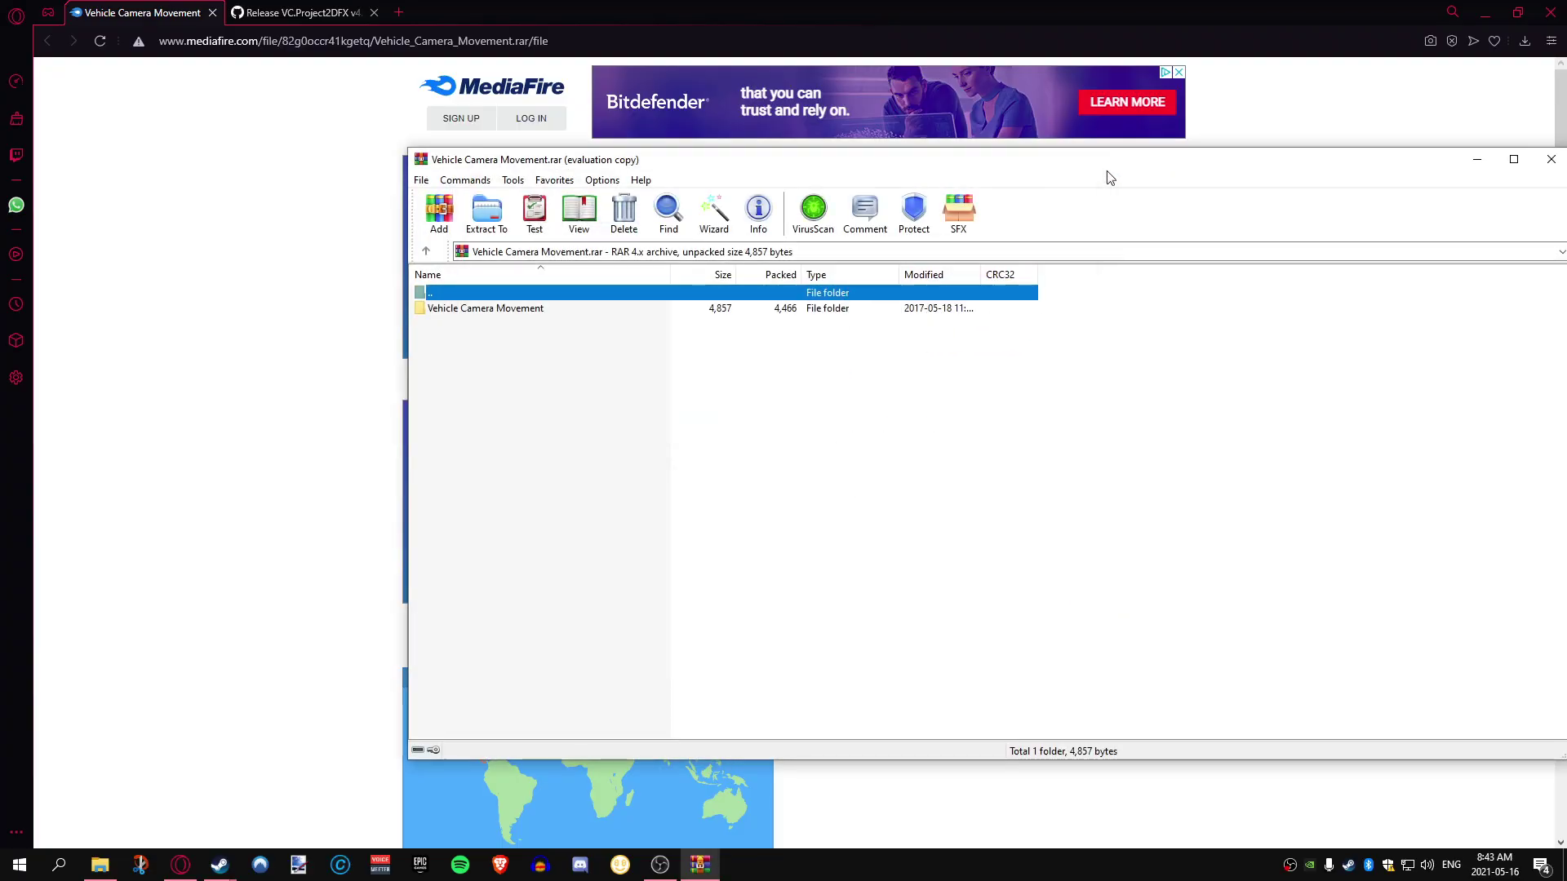
double_click(492, 309)
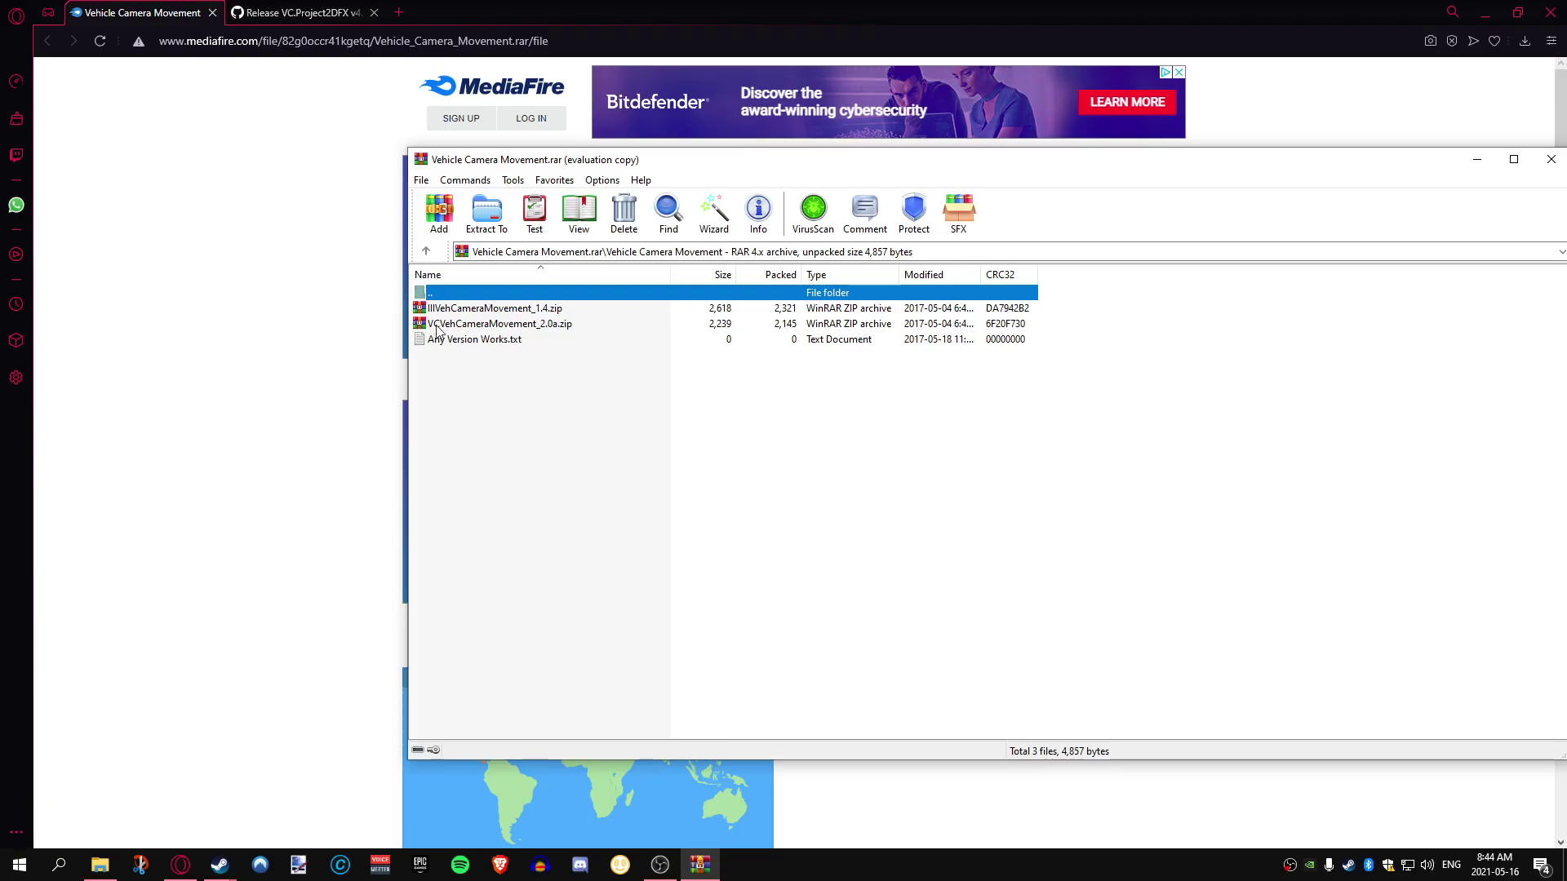
double_click(545, 324)
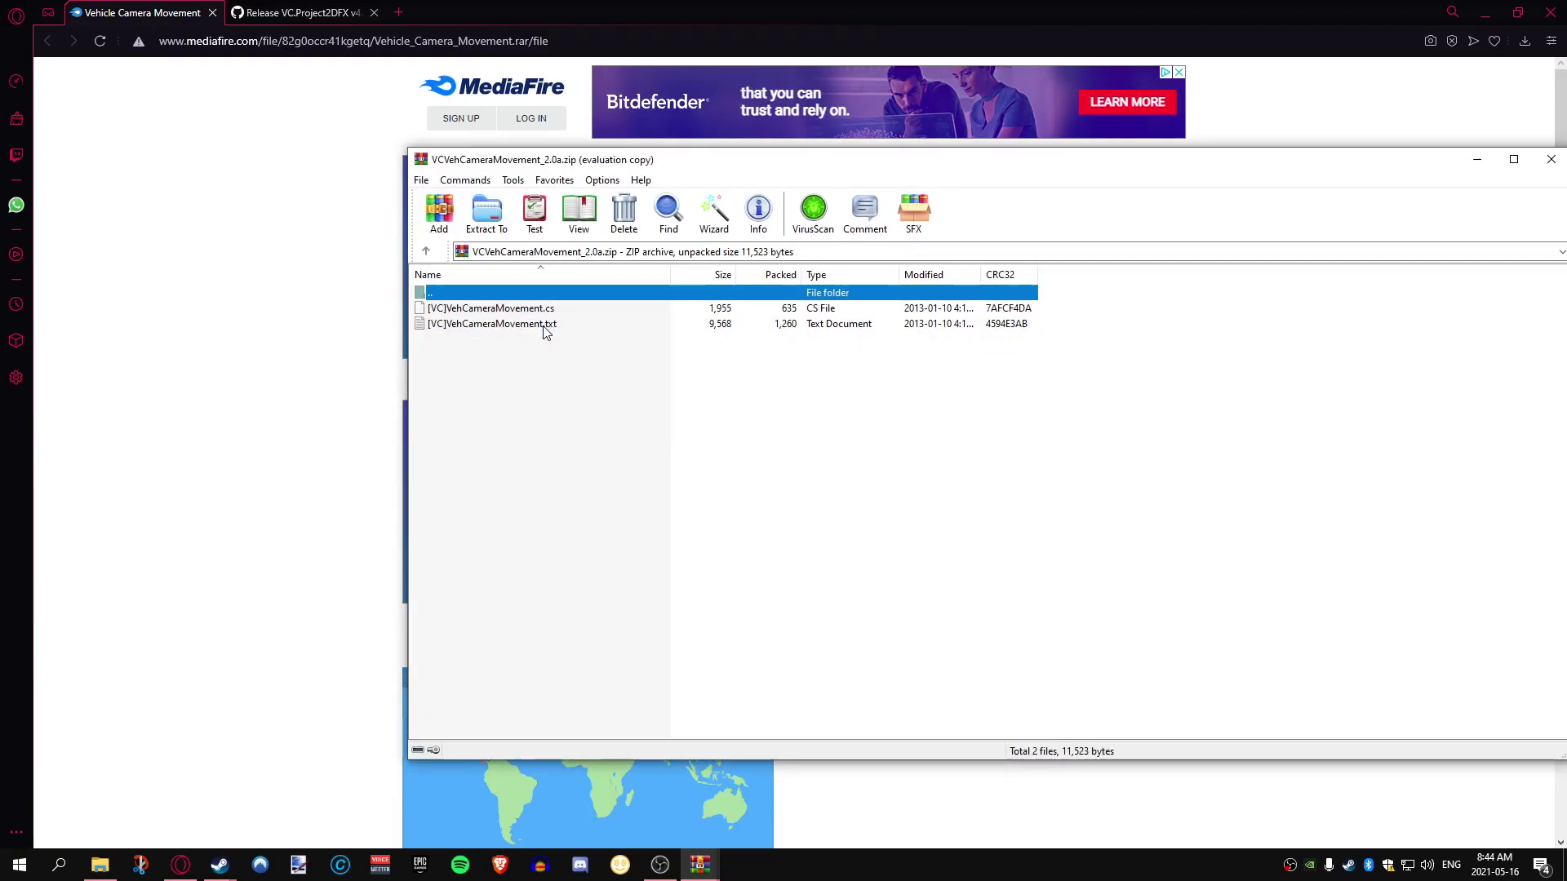
click(519, 326)
key(ctrl+a)
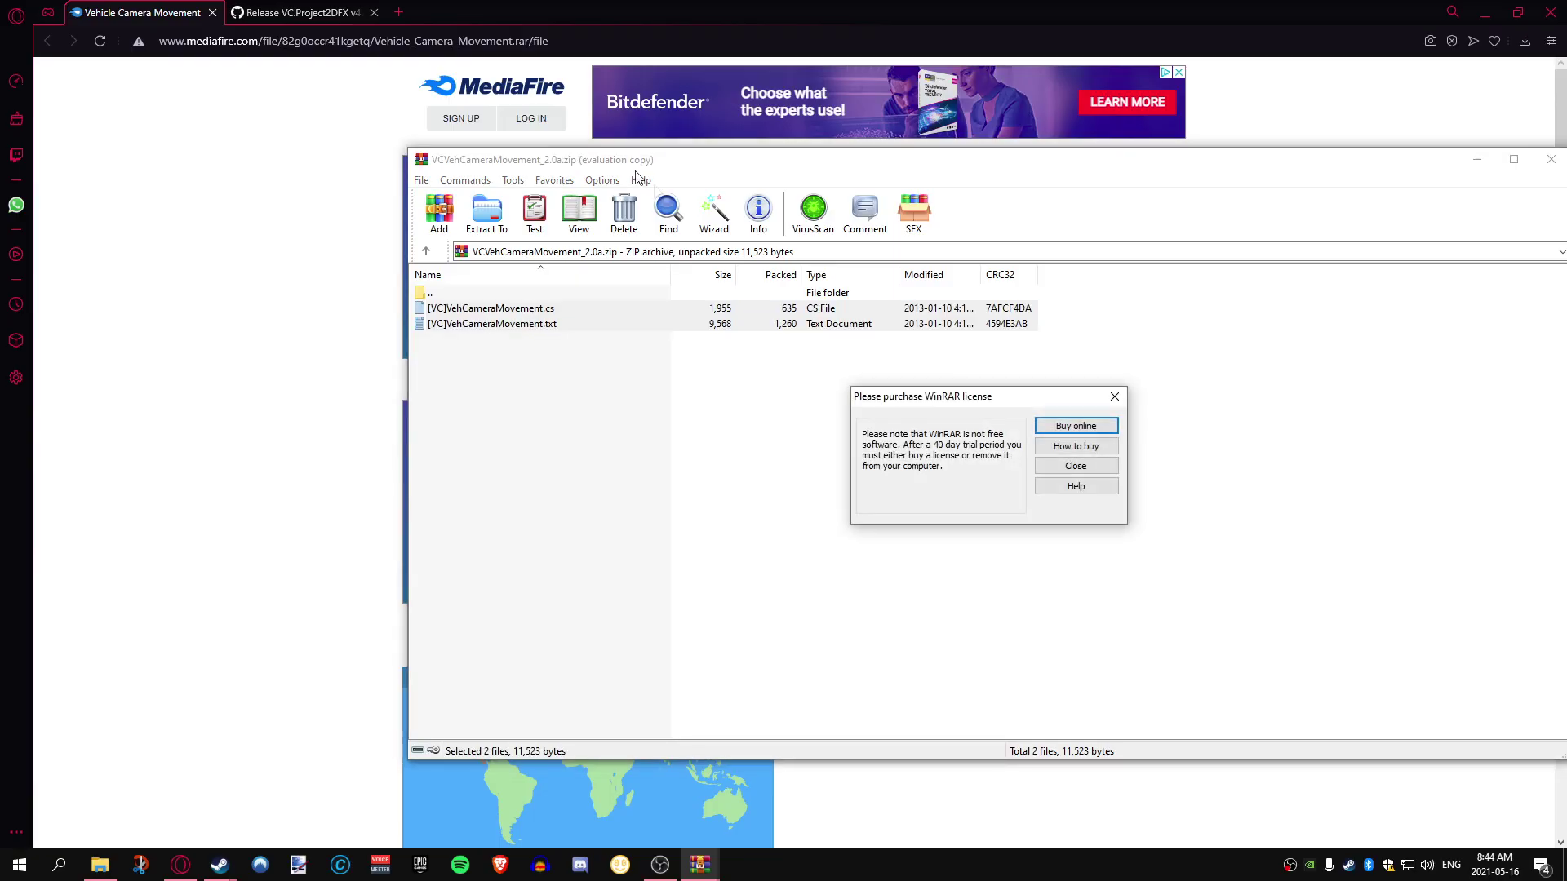
click(1127, 390)
- Extract [VC]VehCameraMovement.cs and [VC]VehCameraMovement.txt into the Vice City CLEO folder, then close the zip
drag(571, 159, 945, 178)
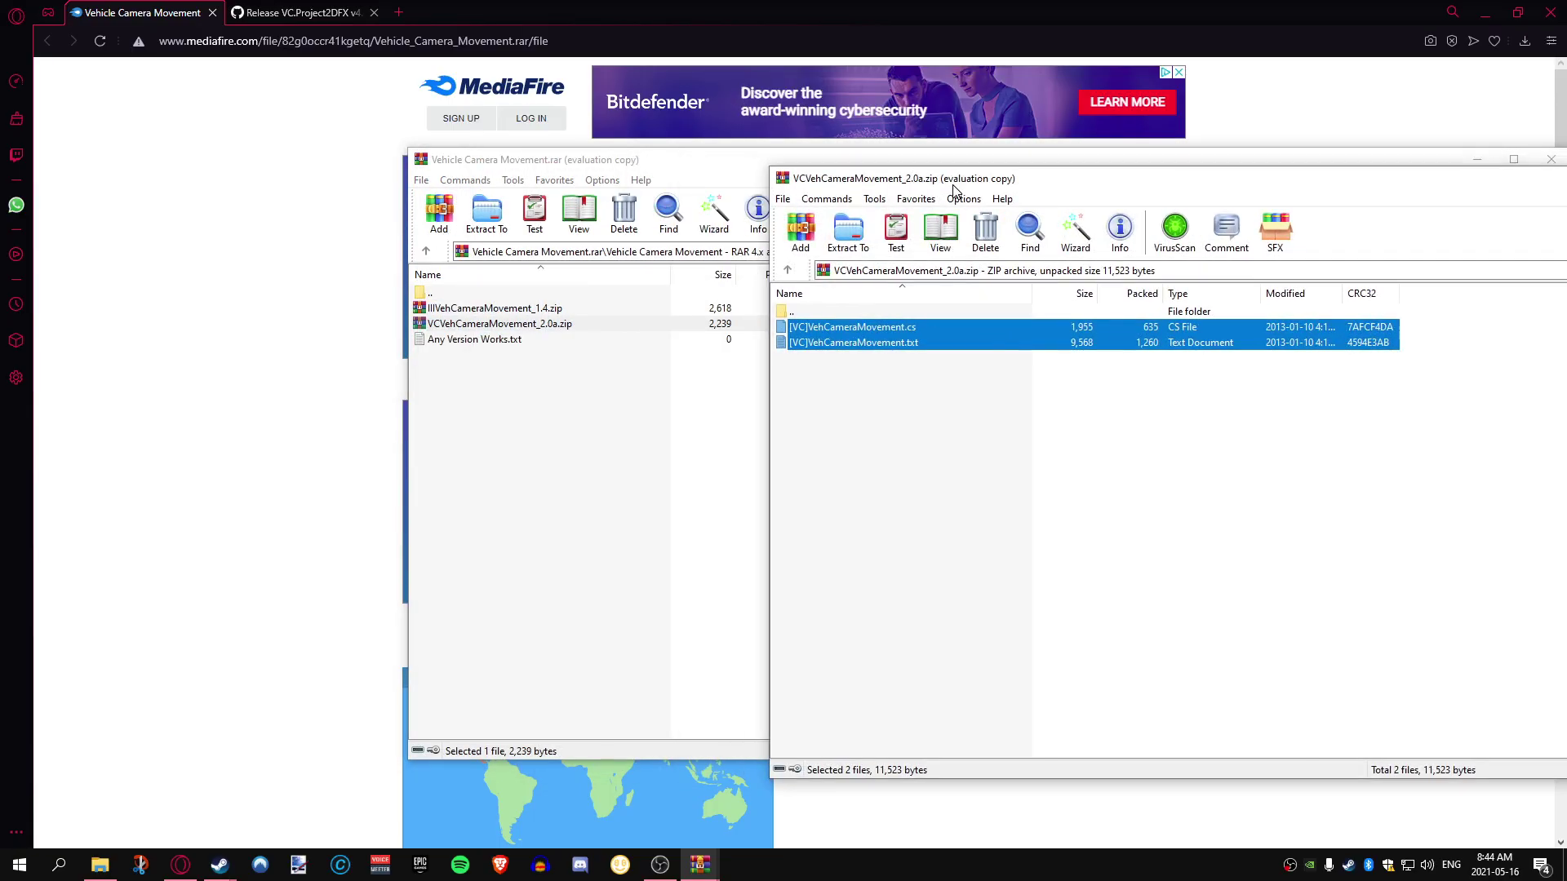
click(92, 874)
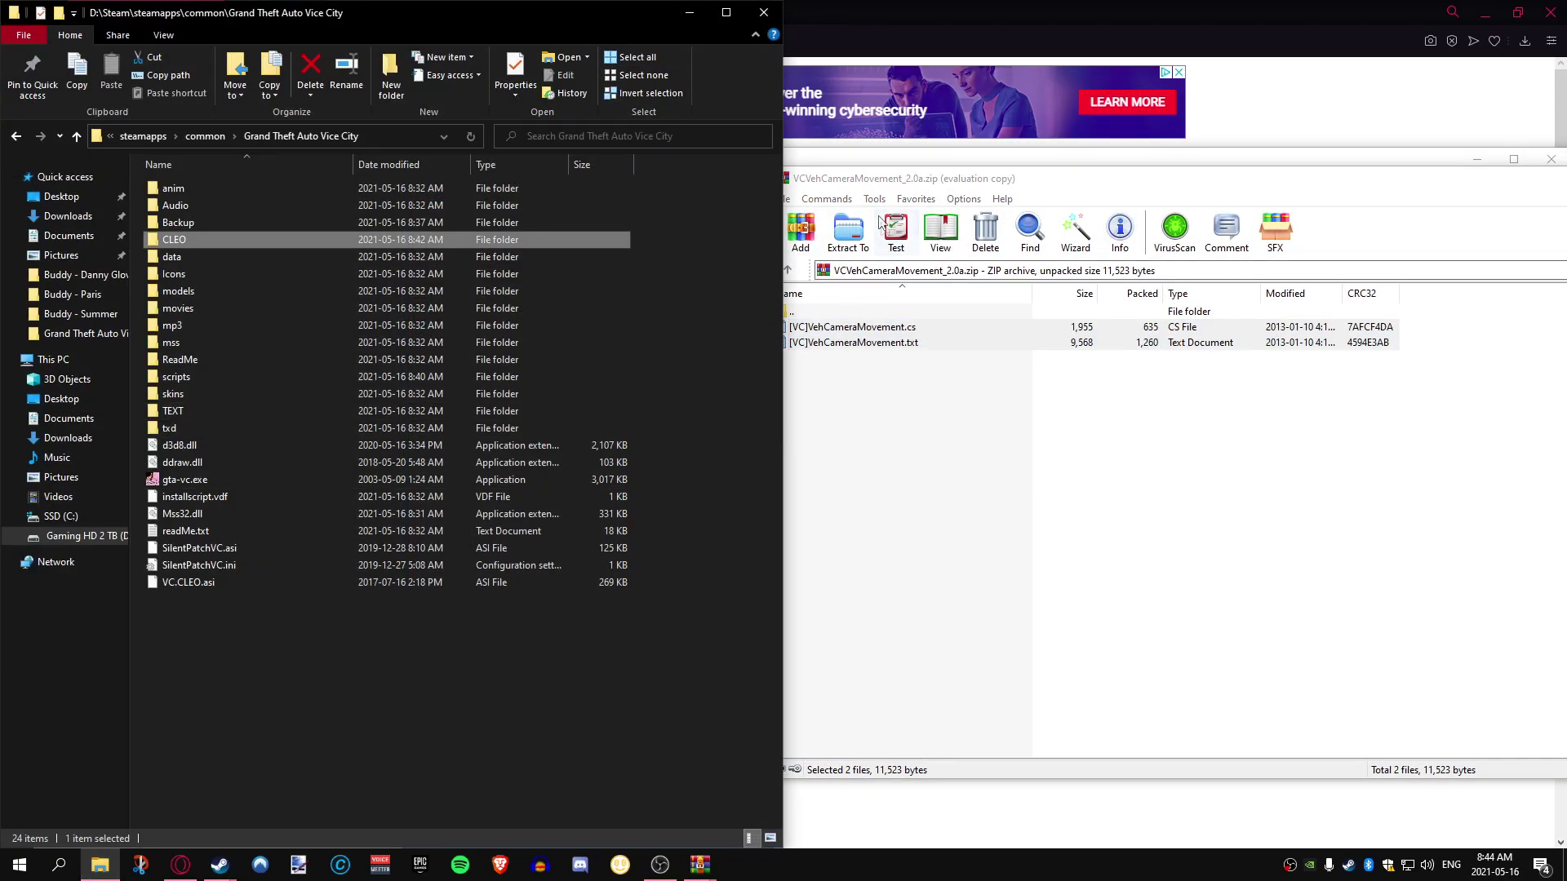
double_click(217, 239)
click(886, 256)
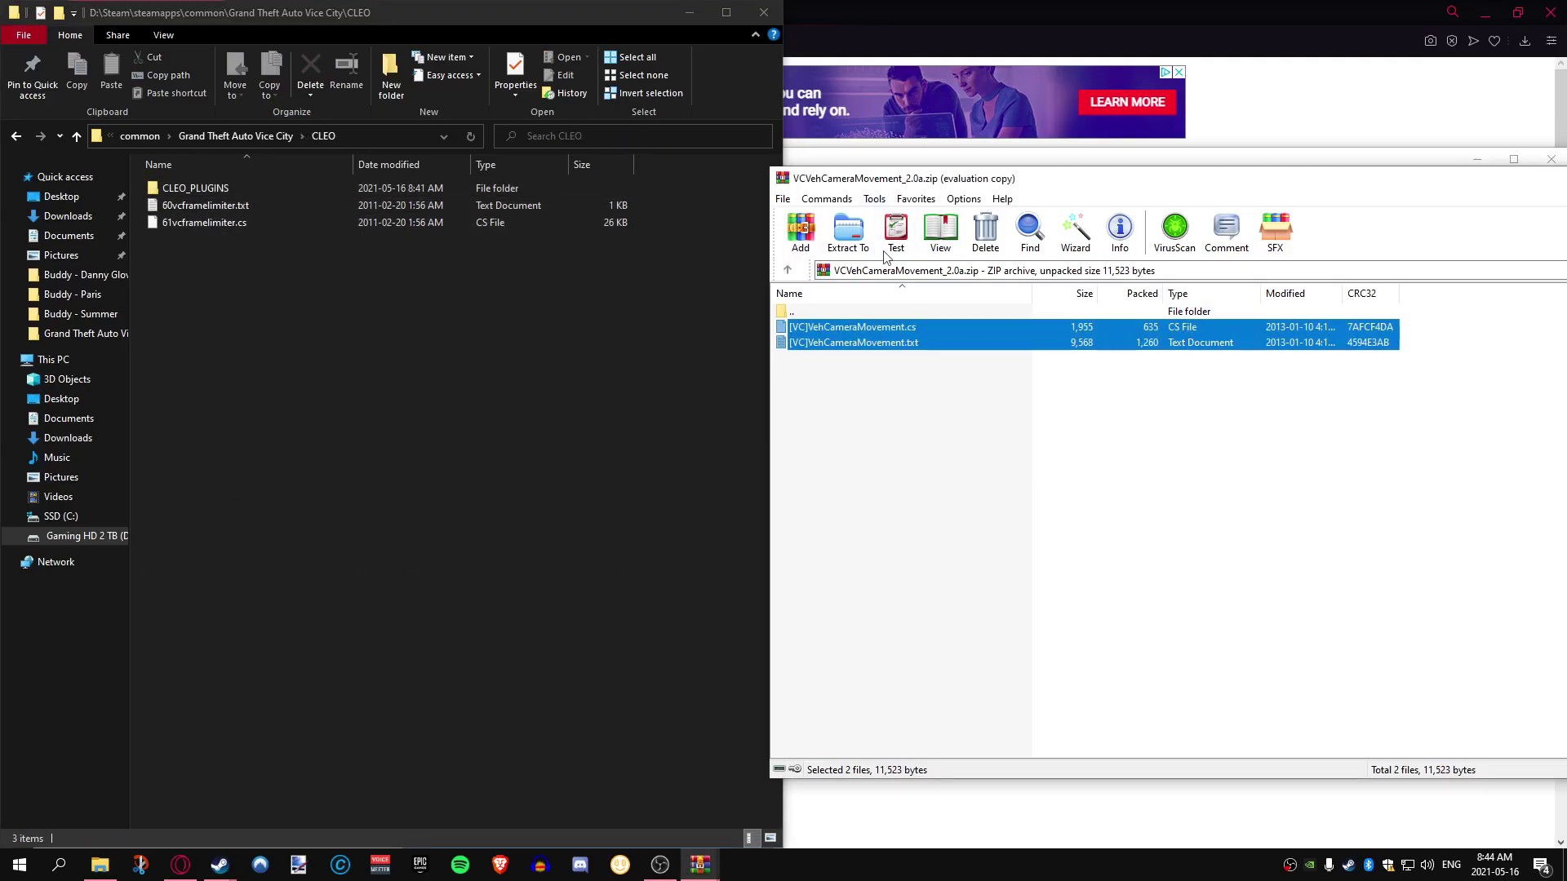
drag(678, 370, 374, 343)
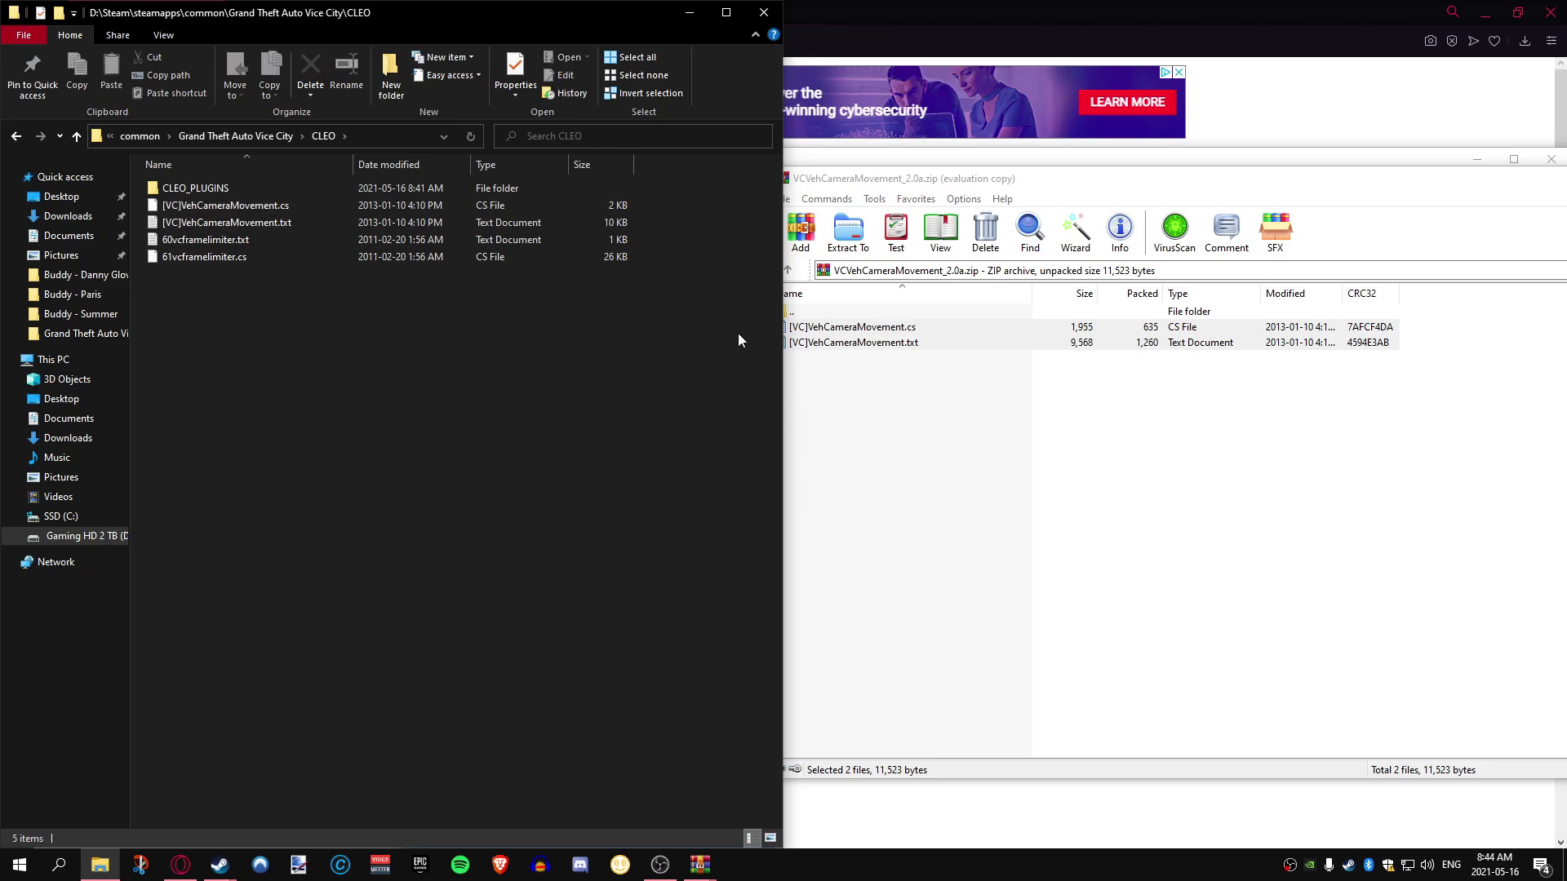
drag(1319, 173, 890, 176)
click(1484, 167)
- Close the remaining WinRAR window and the MediaFire tab
click(1551, 159)
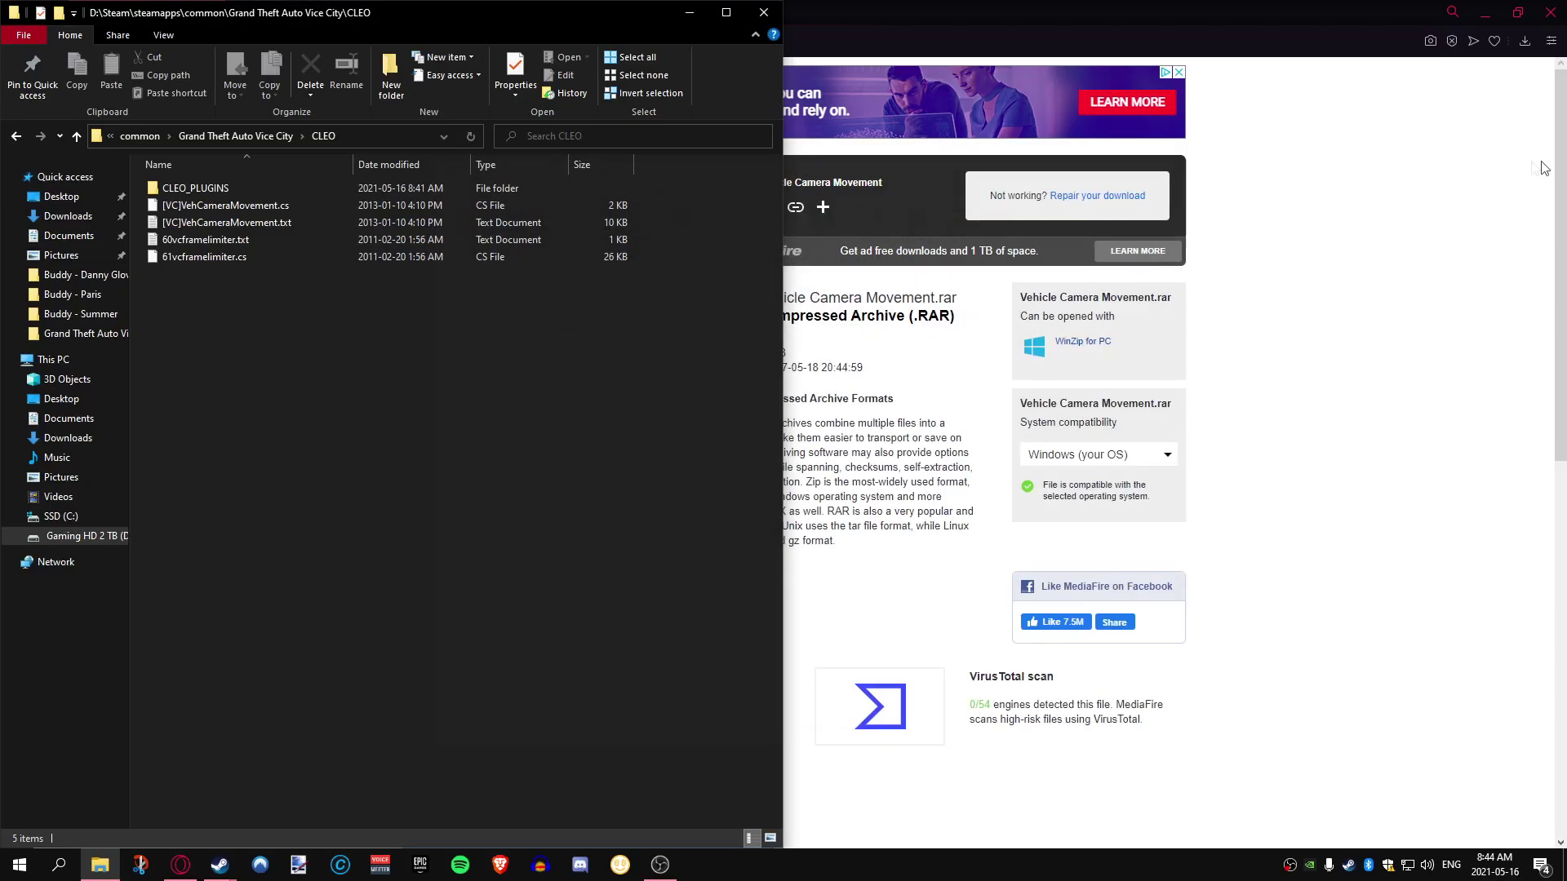
click(1352, 164)
middle_click(173, 17)
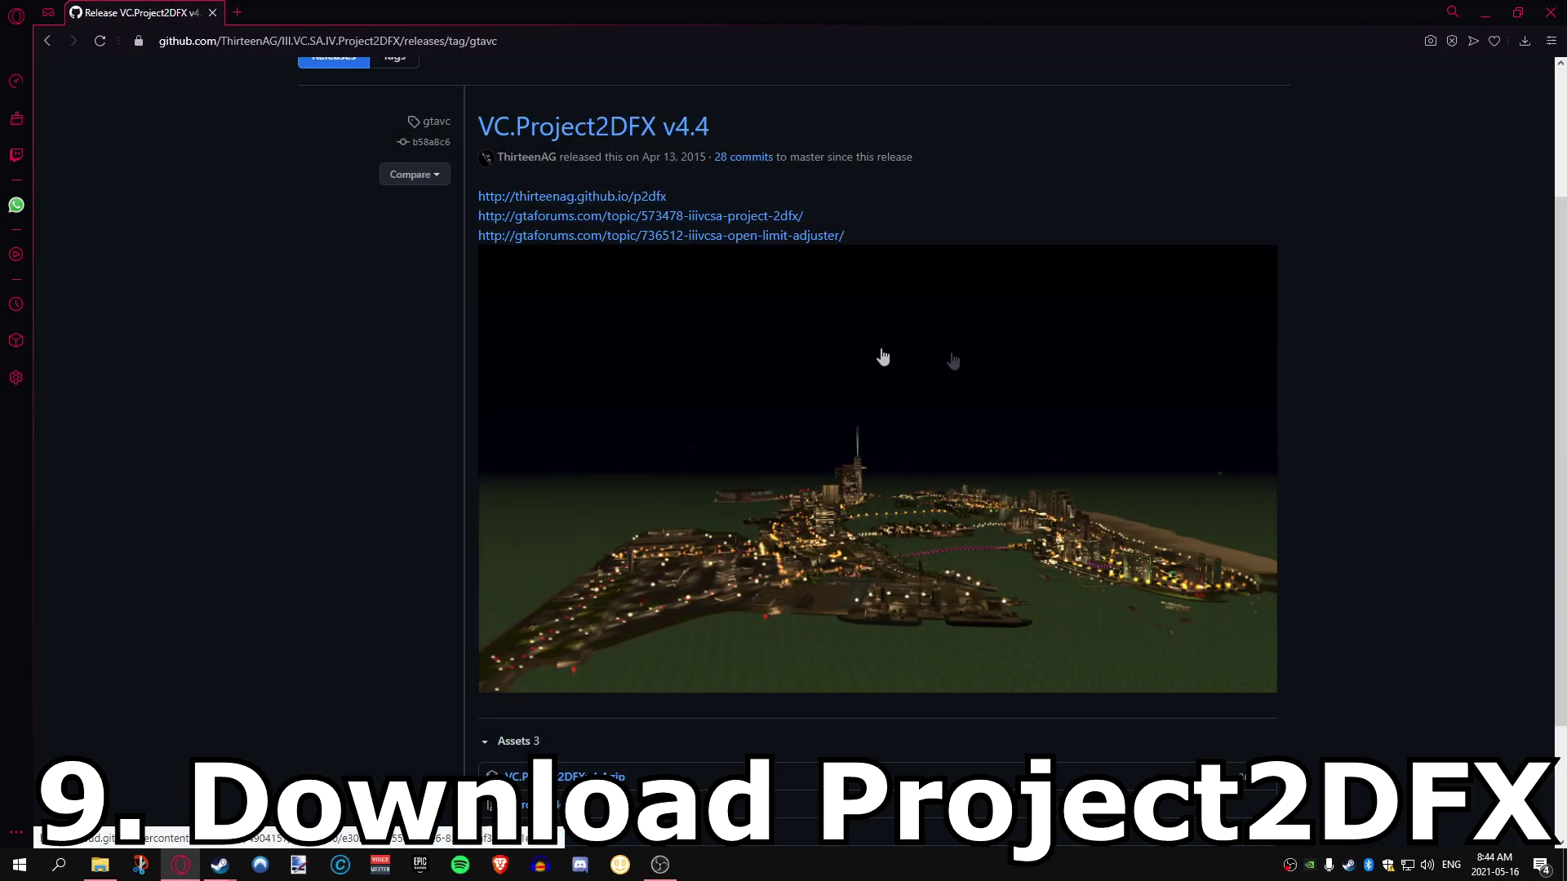
- Download VC.Project2DFXv4.4.zip from the GitHub release assets and open it in WinRAR
scroll(888, 429, down, 2)
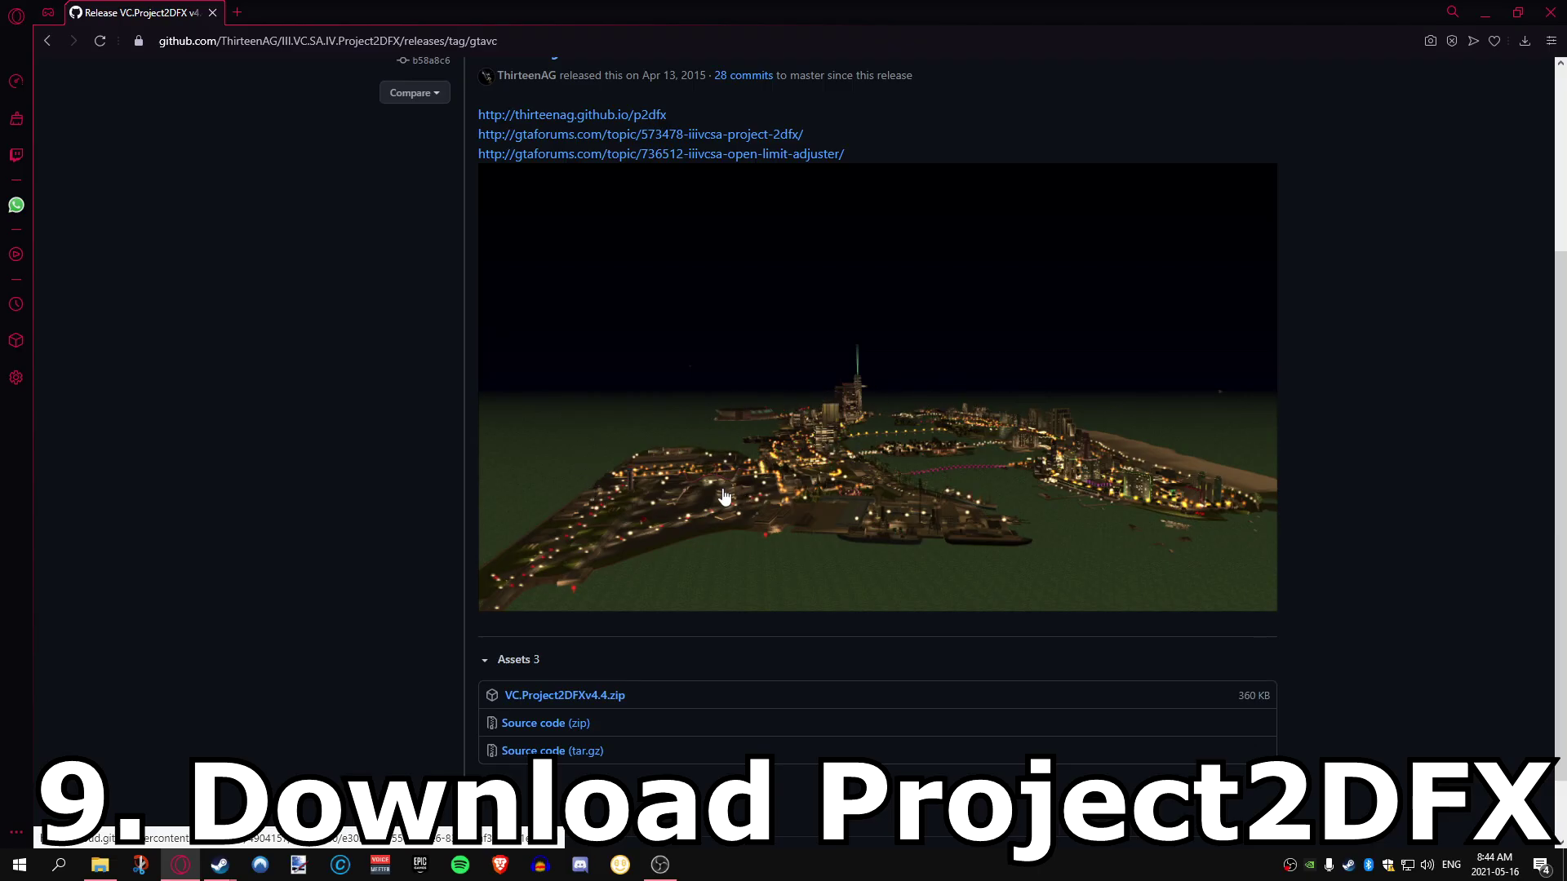
scroll(726, 496, up, 1)
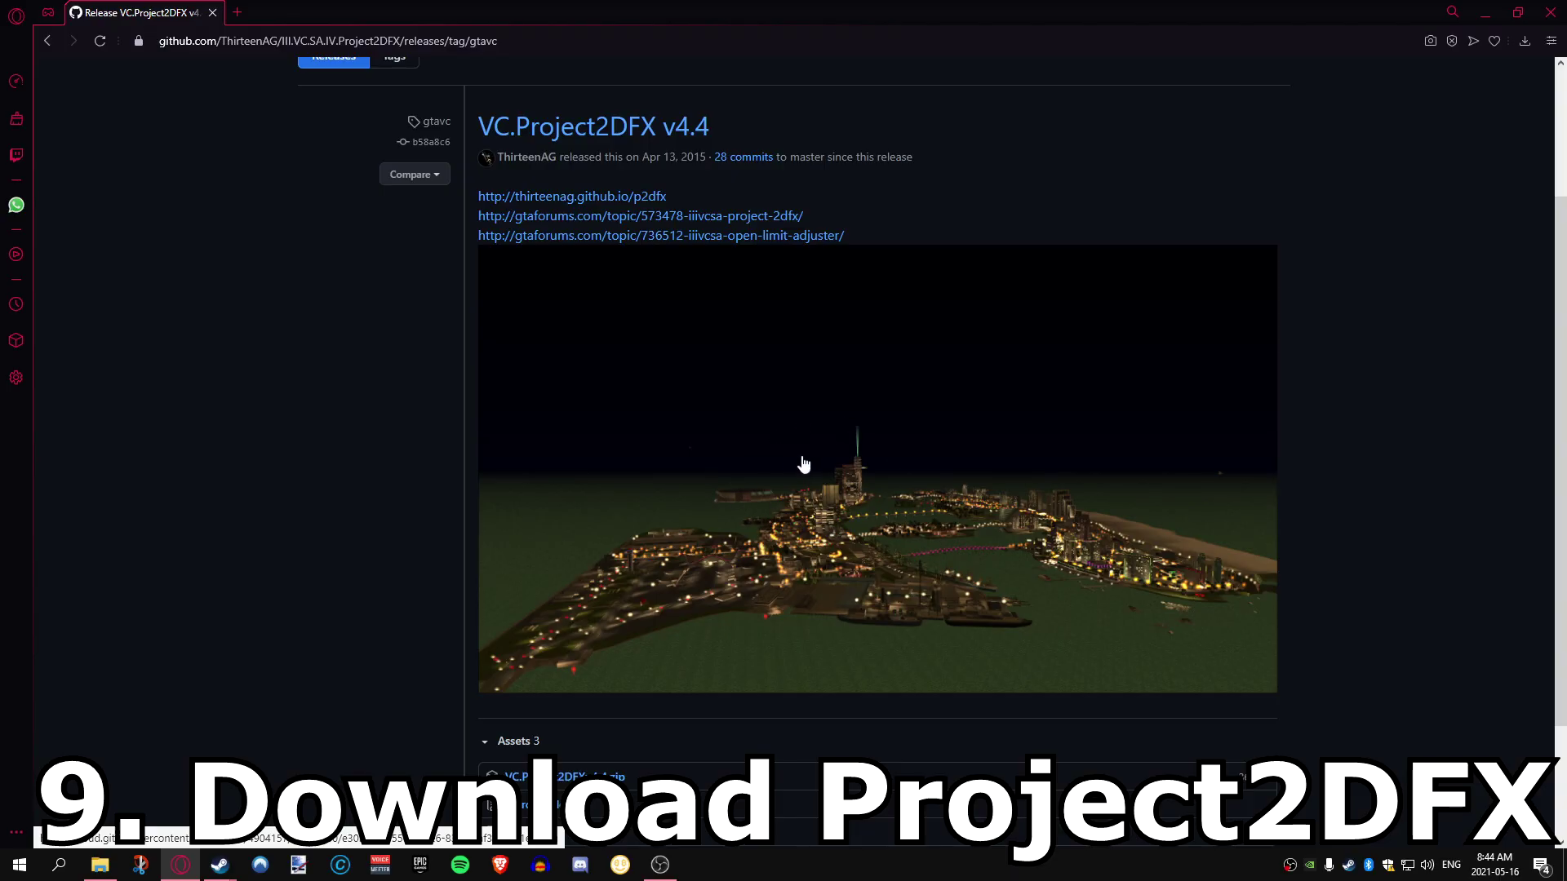
scroll(804, 463, down, 1)
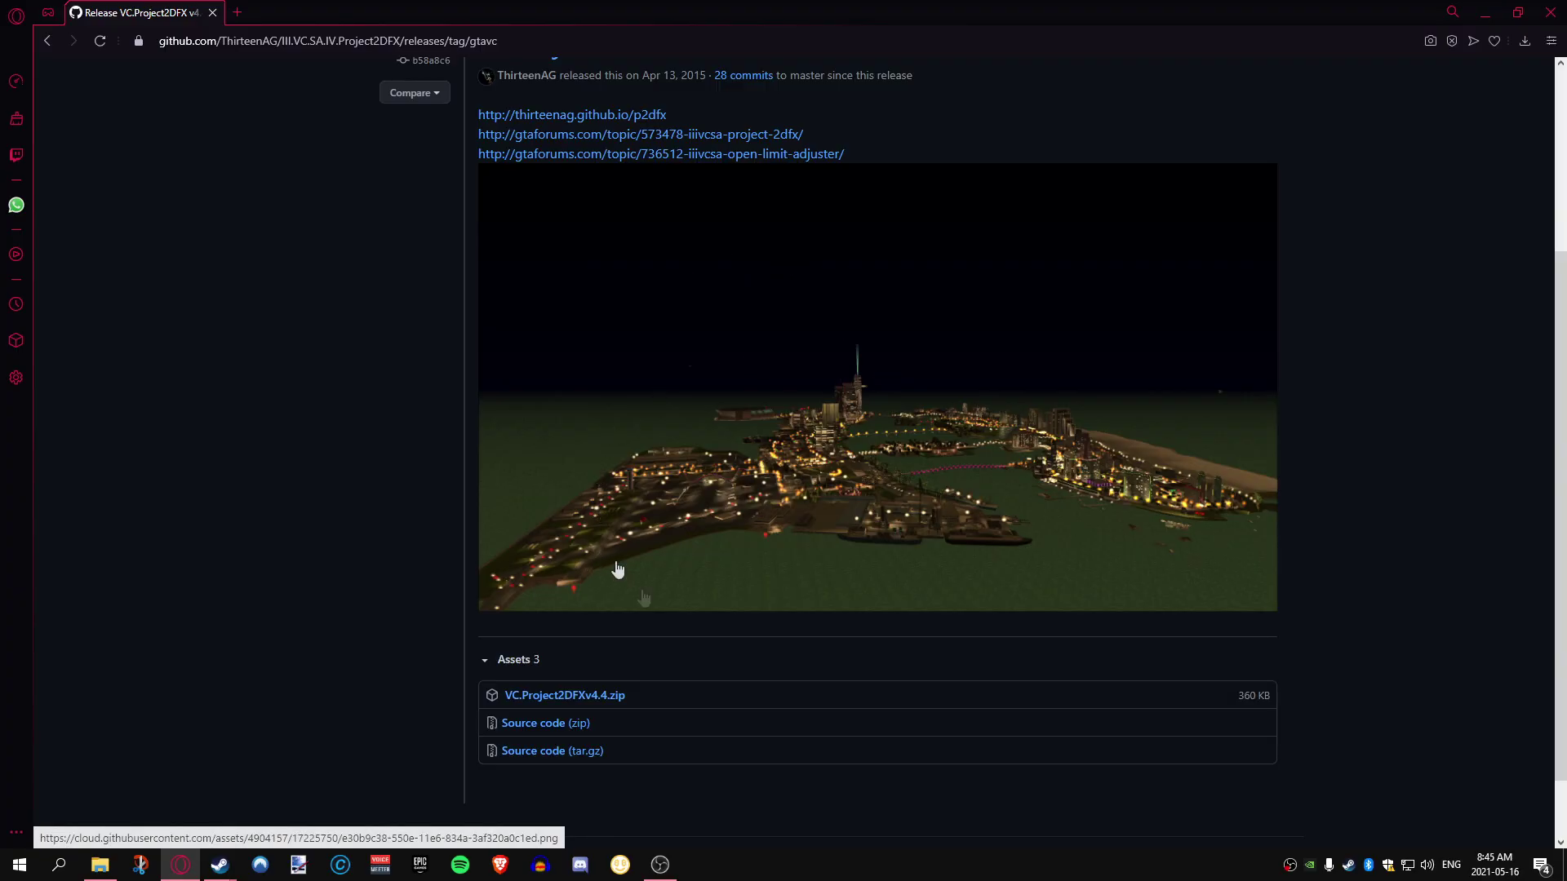
click(602, 698)
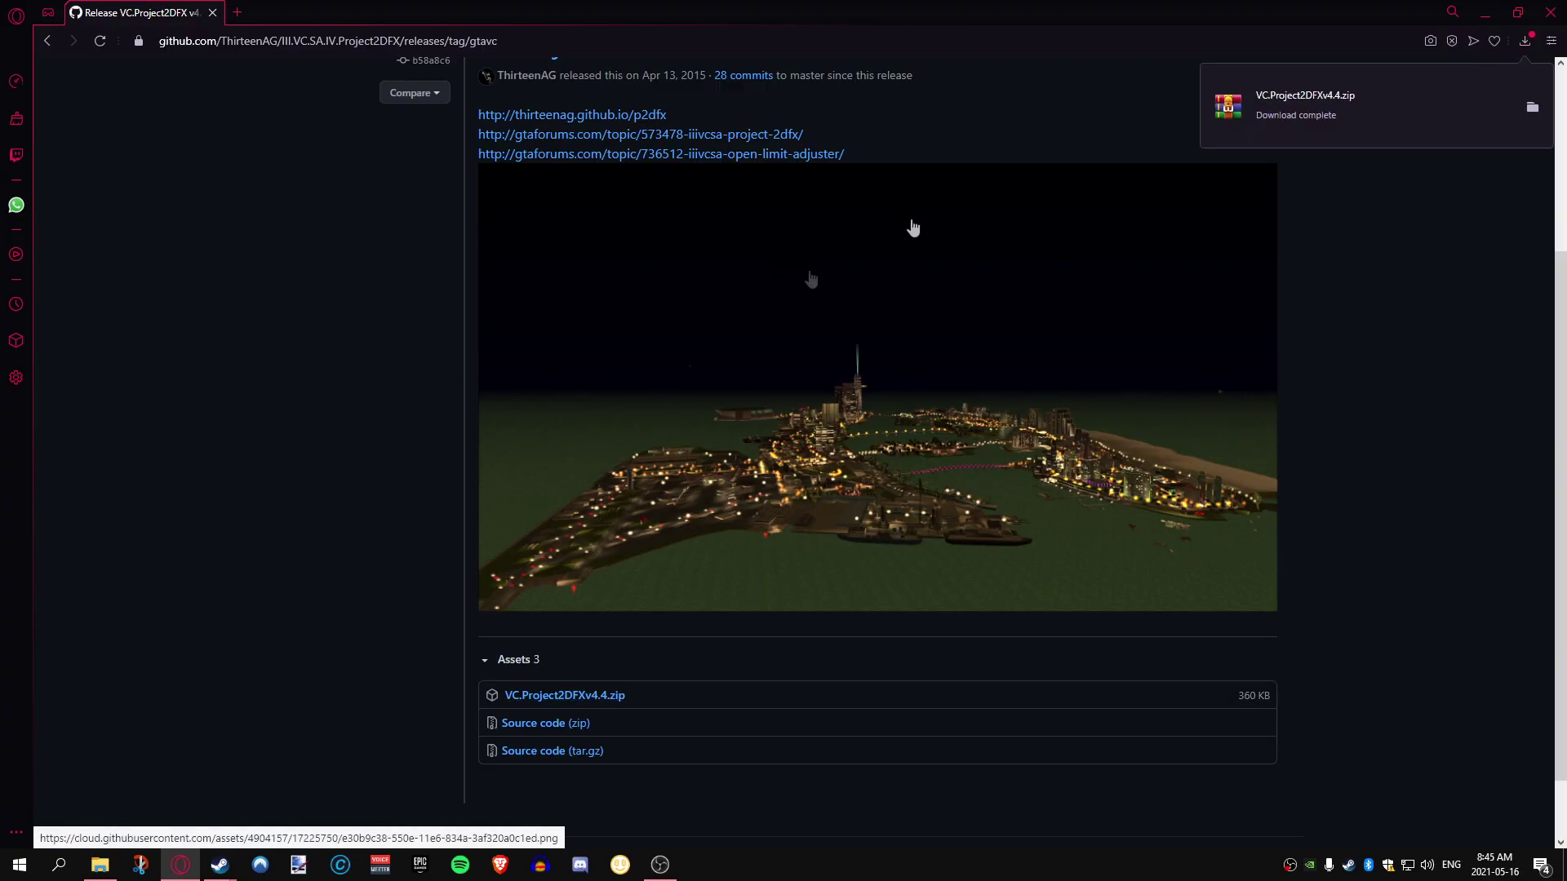
click(1299, 121)
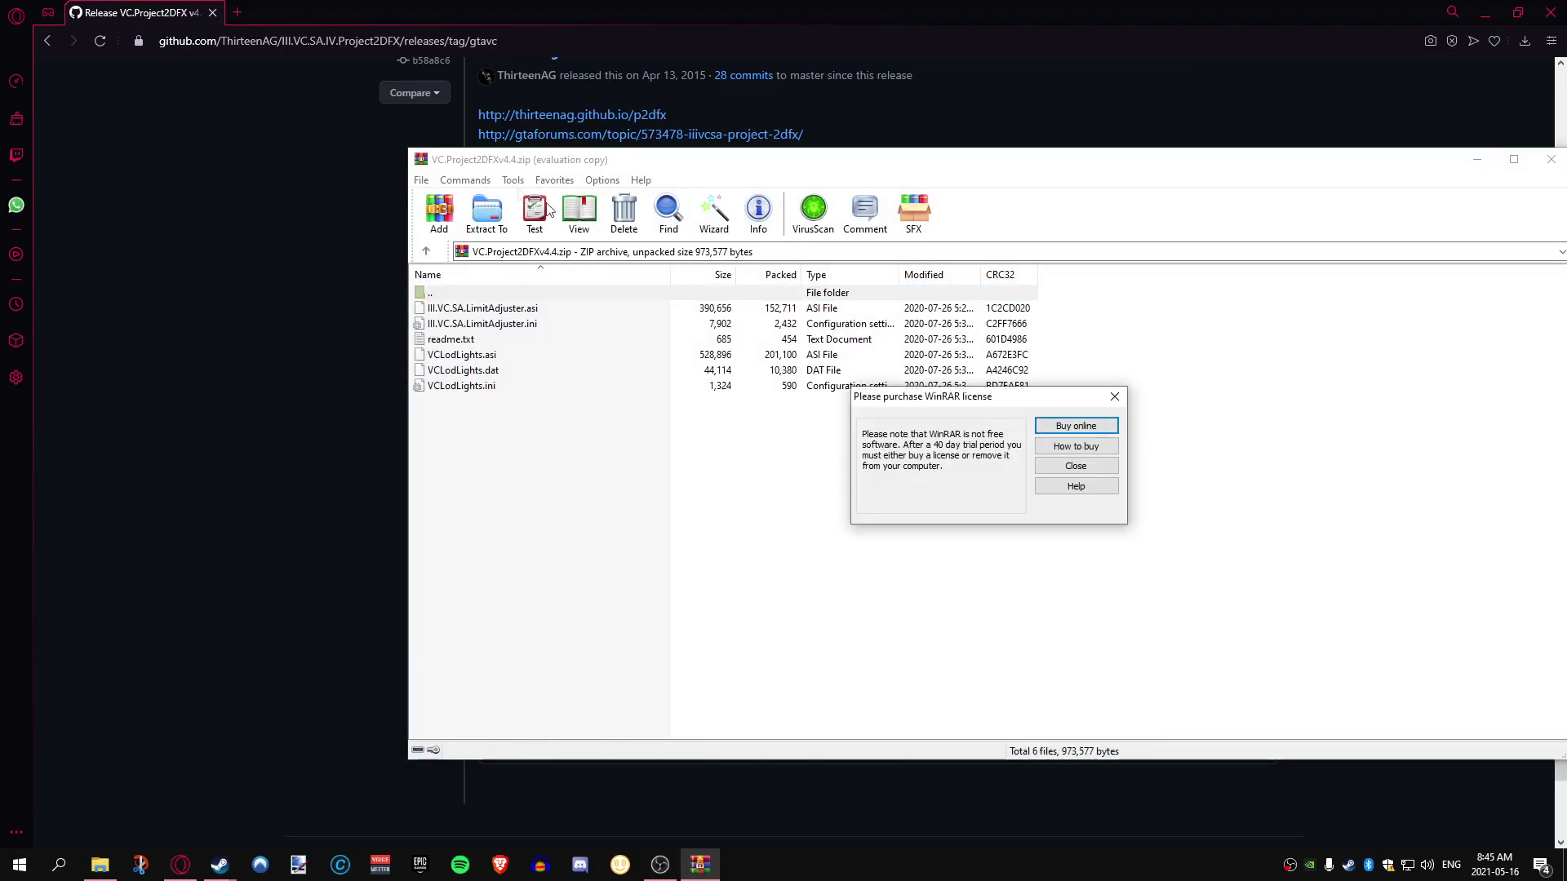
click(1114, 396)
- Extract VCLodLights.asi, VCLodLights.dat and VCLodLights.ini into the Grand Theft Auto Vice City folder
drag(527, 160, 765, 164)
click(100, 865)
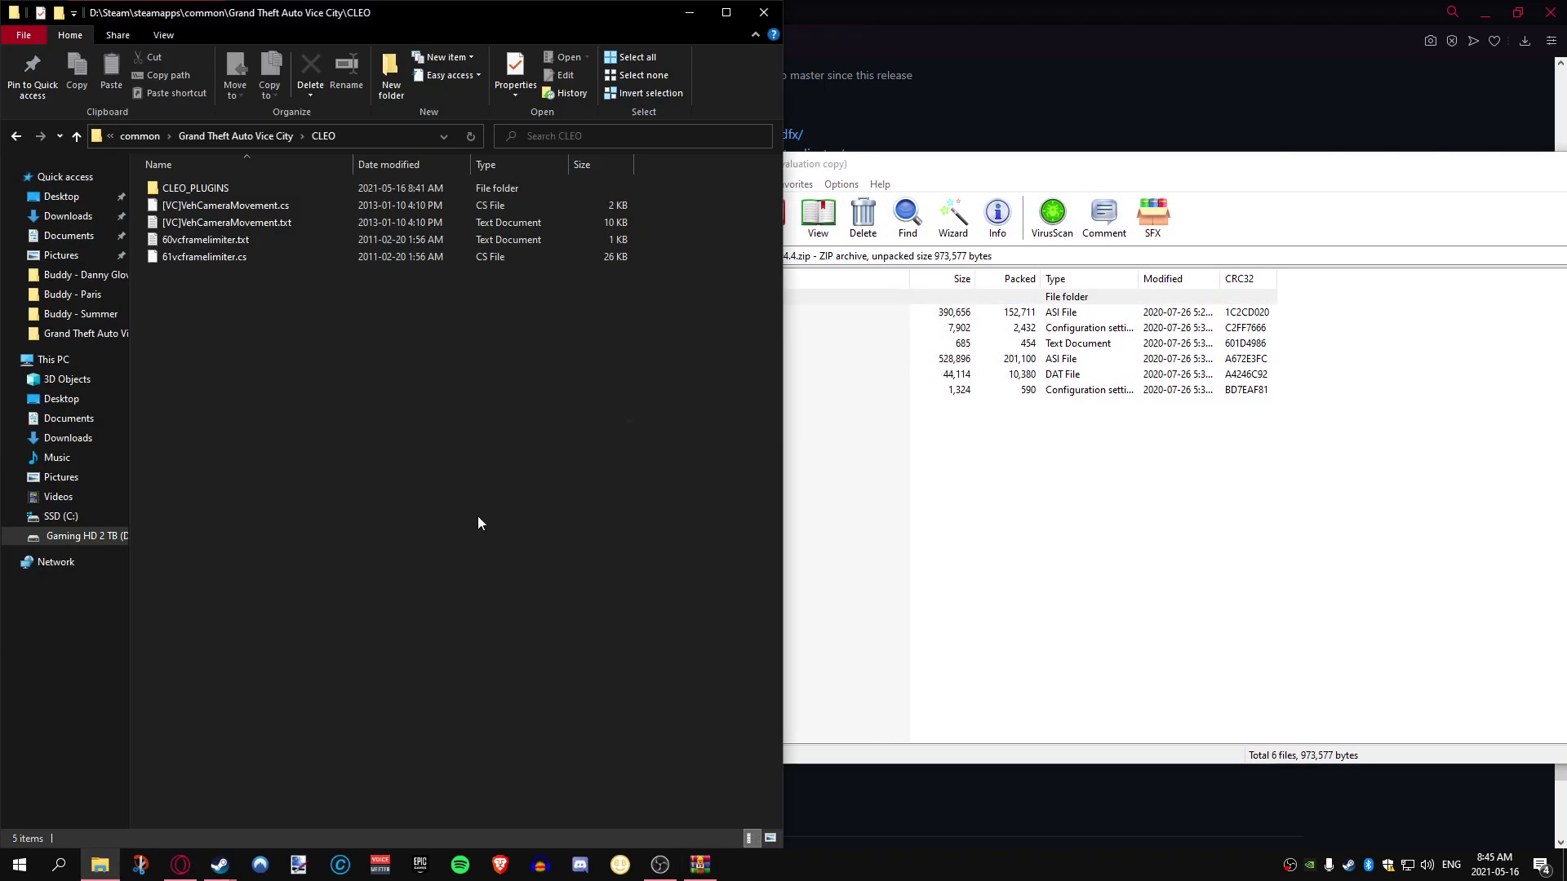
drag(900, 168, 1060, 100)
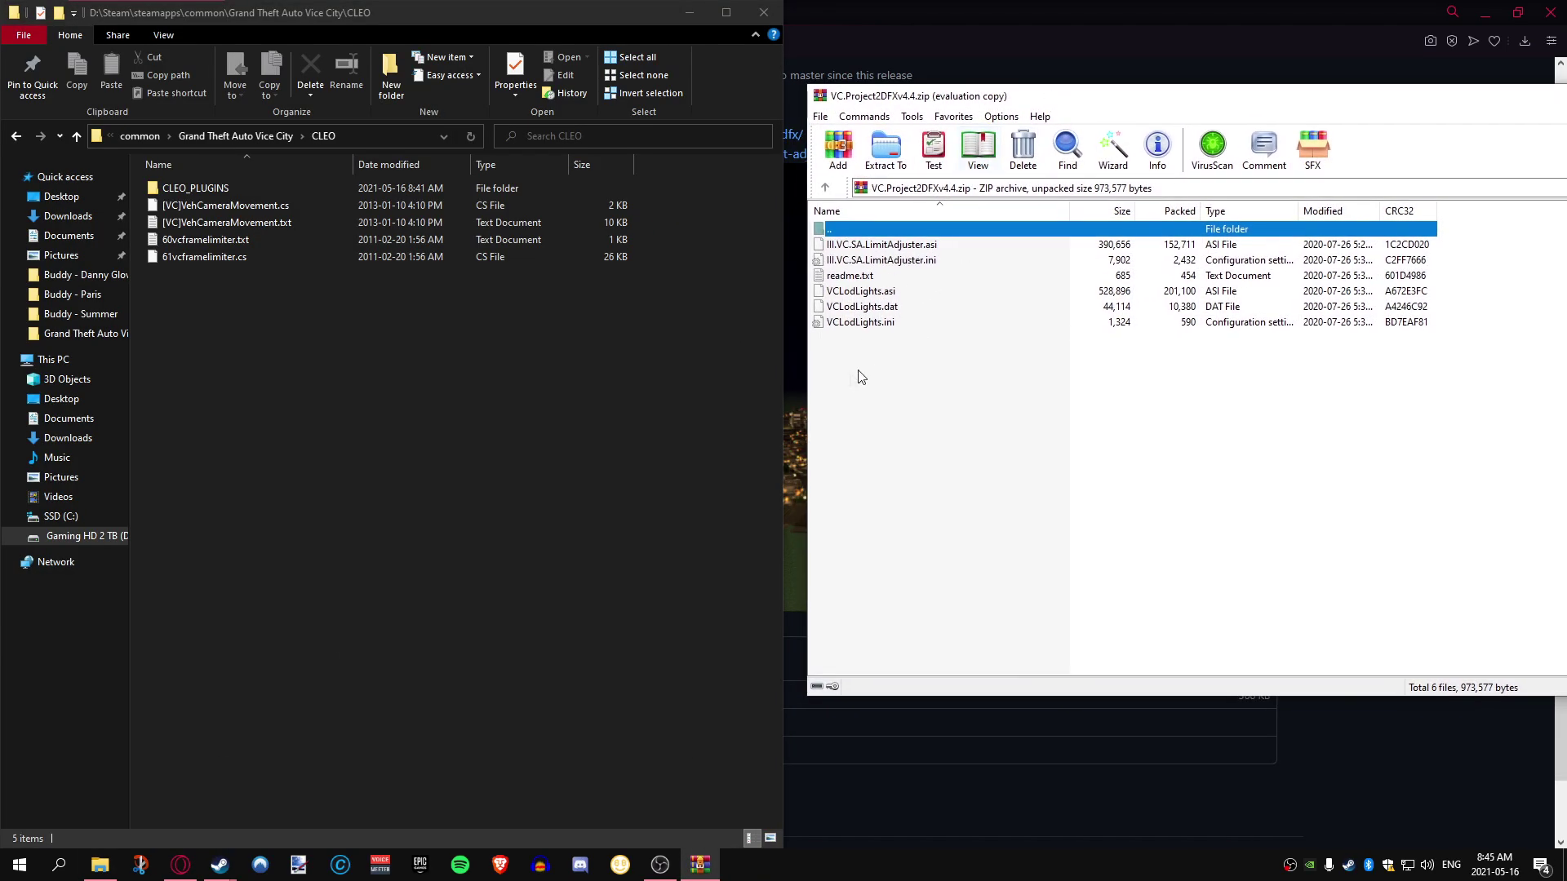
drag(847, 372, 926, 292)
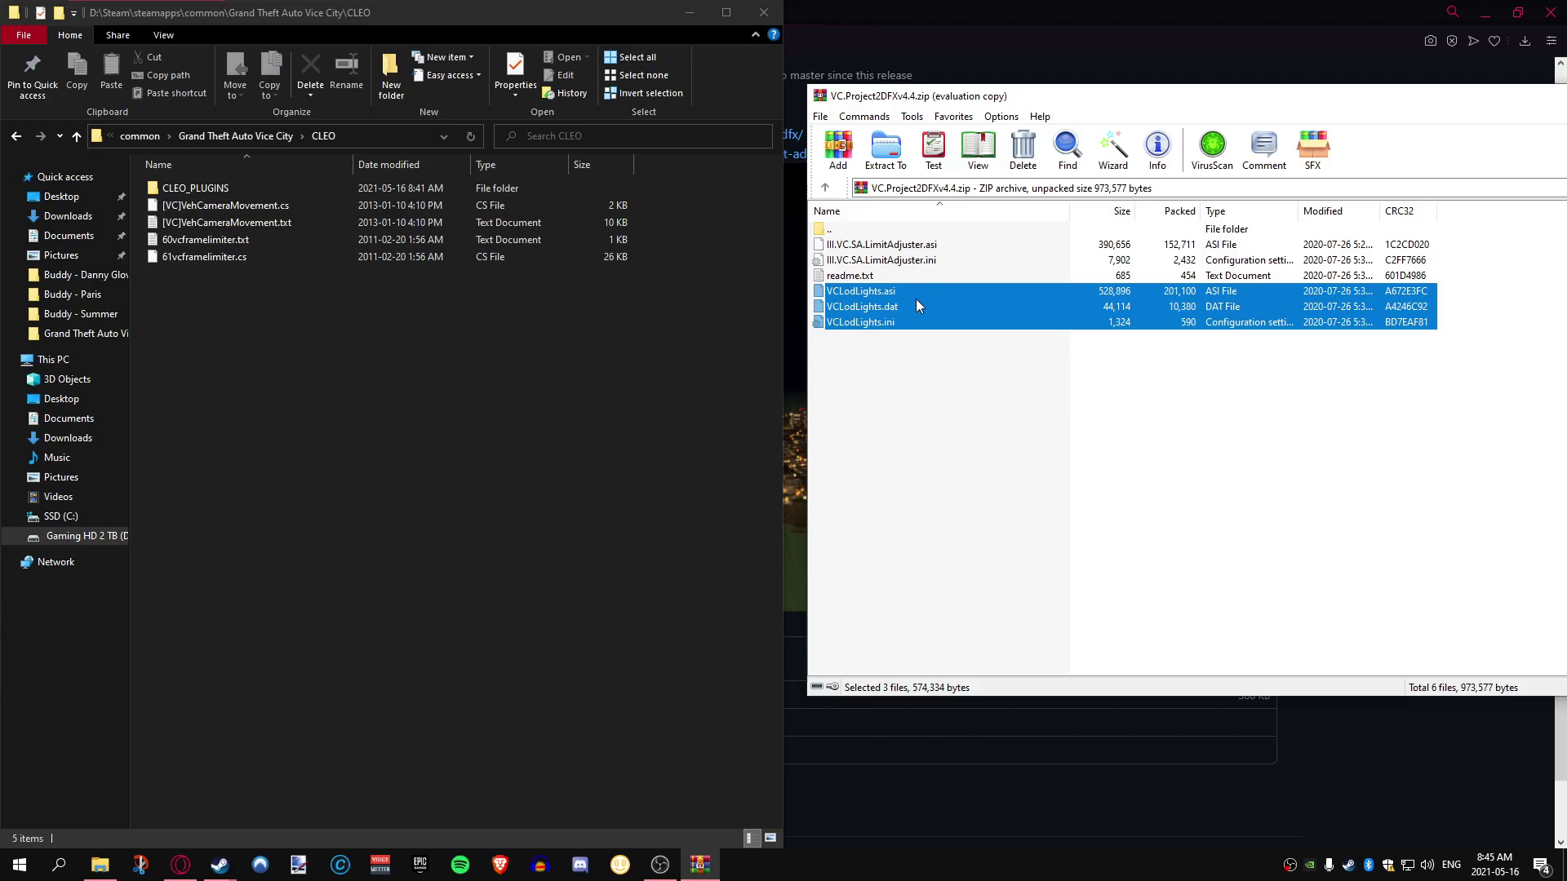
drag(967, 305, 203, 151)
click(222, 135)
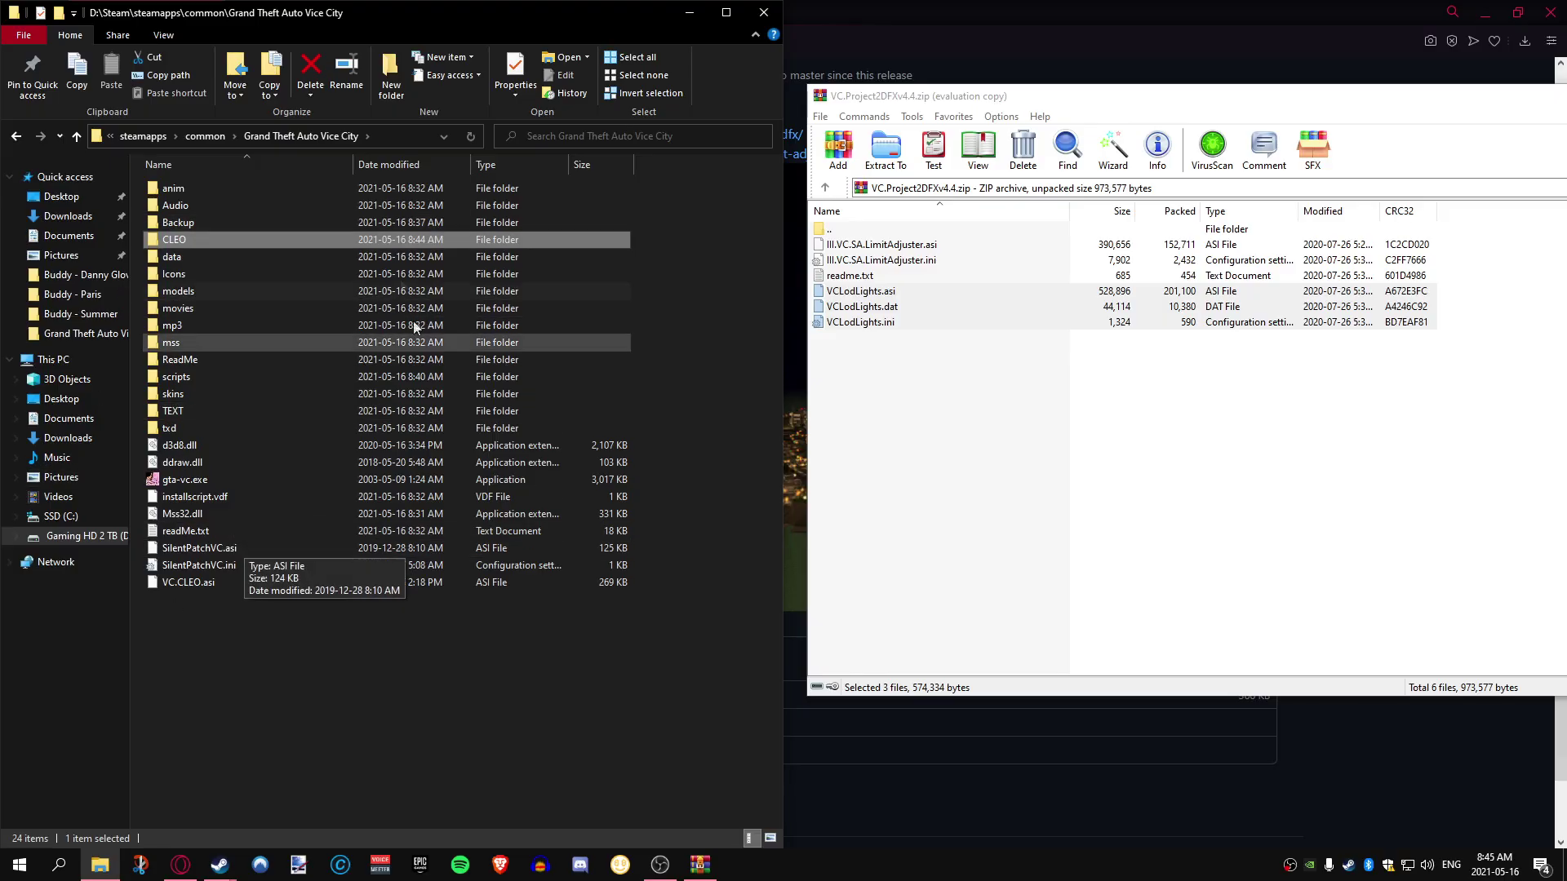
drag(949, 306, 674, 610)
drag(292, 643, 286, 640)
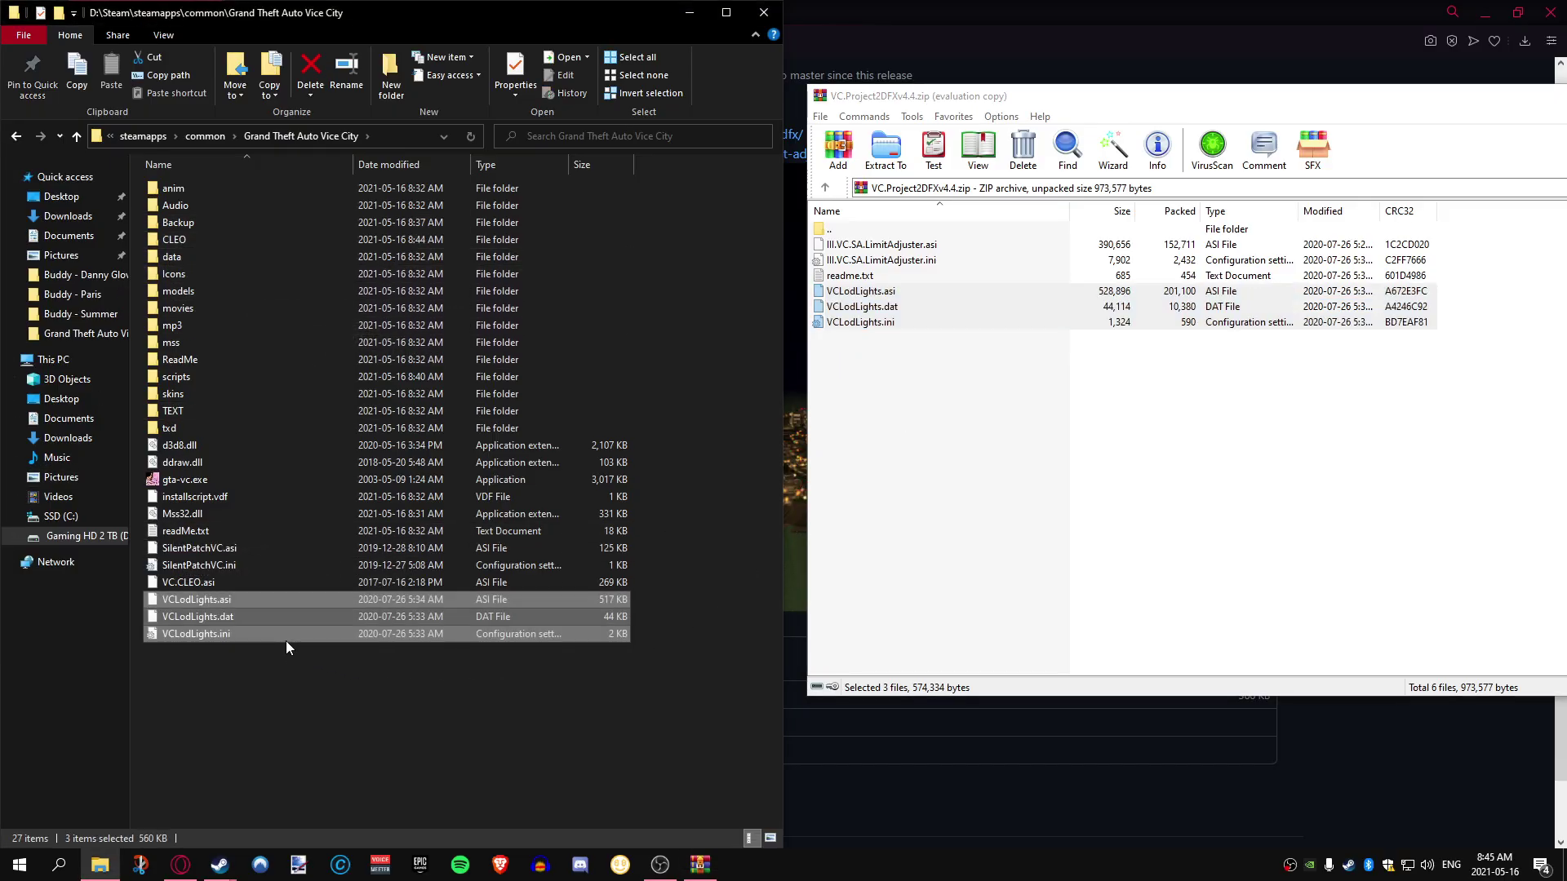
click(263, 688)
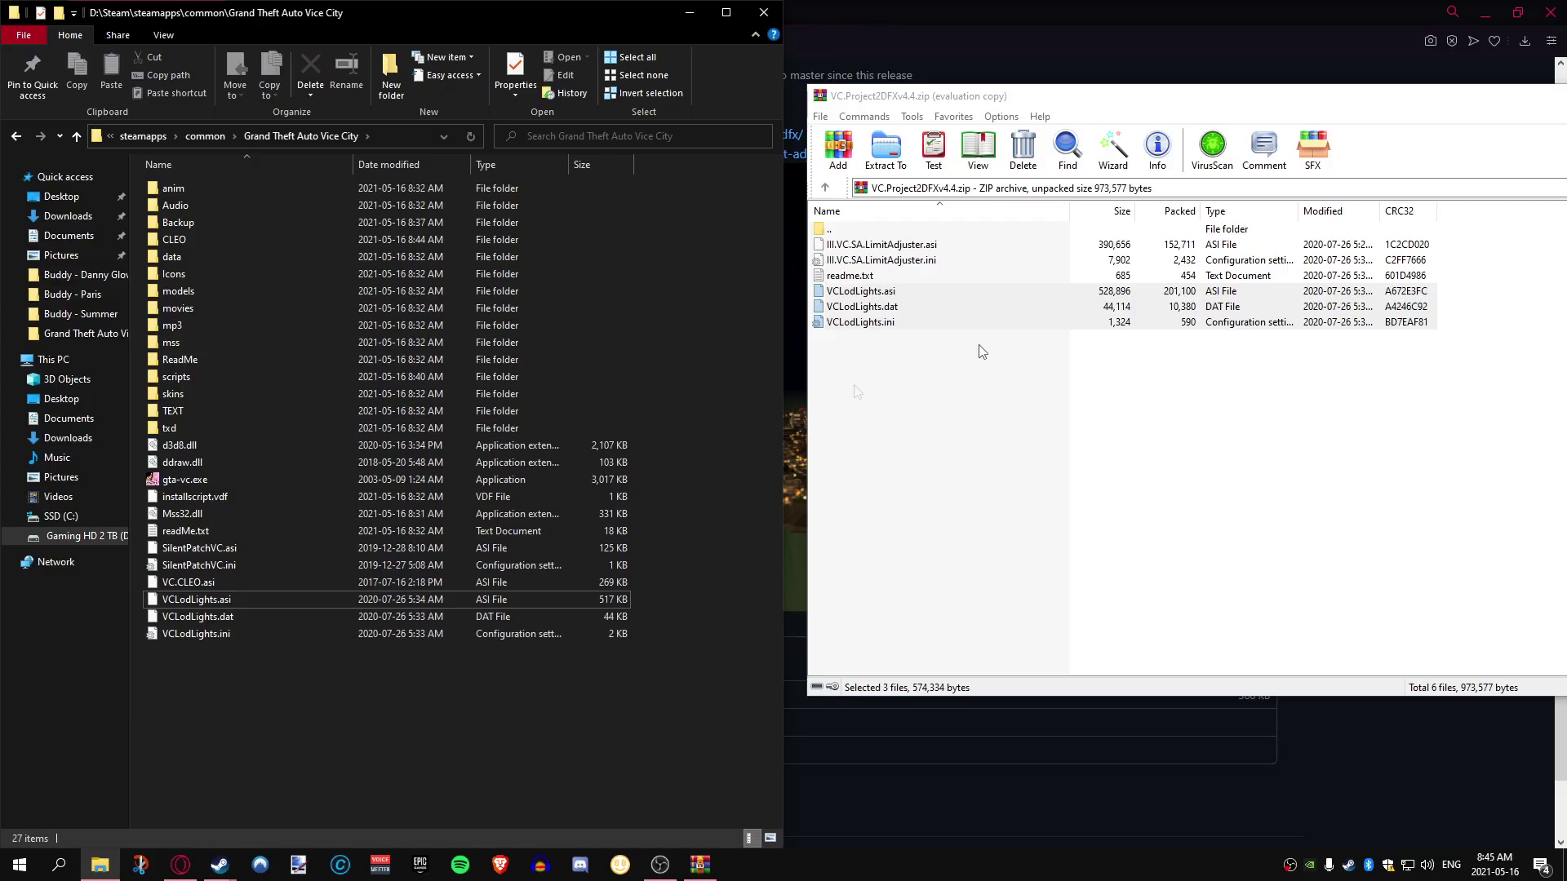
- Close the Project2DFX archive and the GitHub release tab
drag(1398, 99, 985, 109)
click(1539, 105)
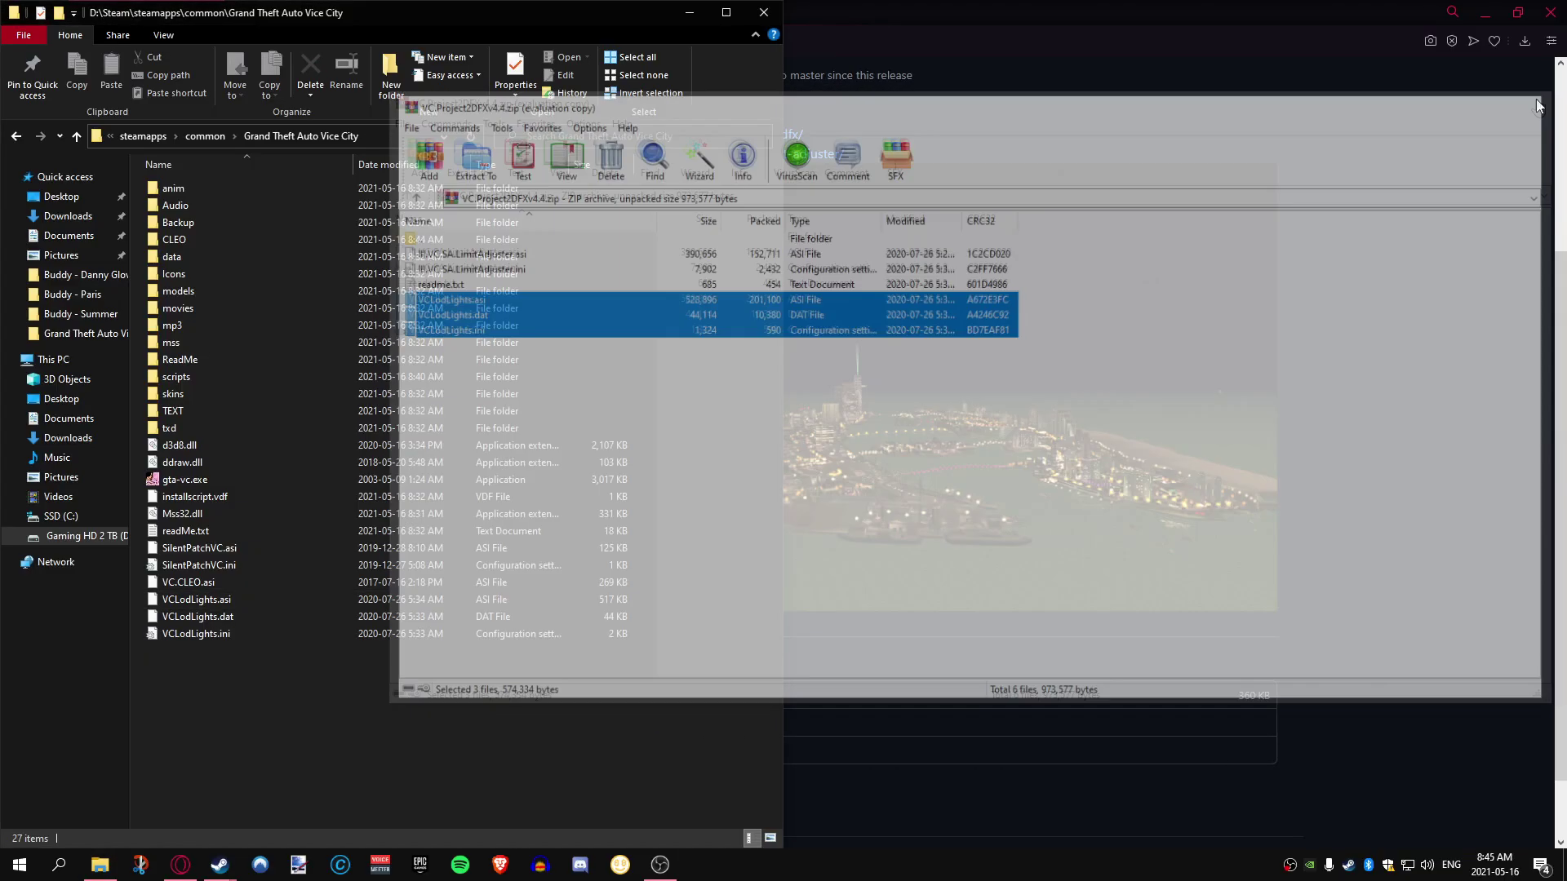
click(1539, 104)
click(186, 13)
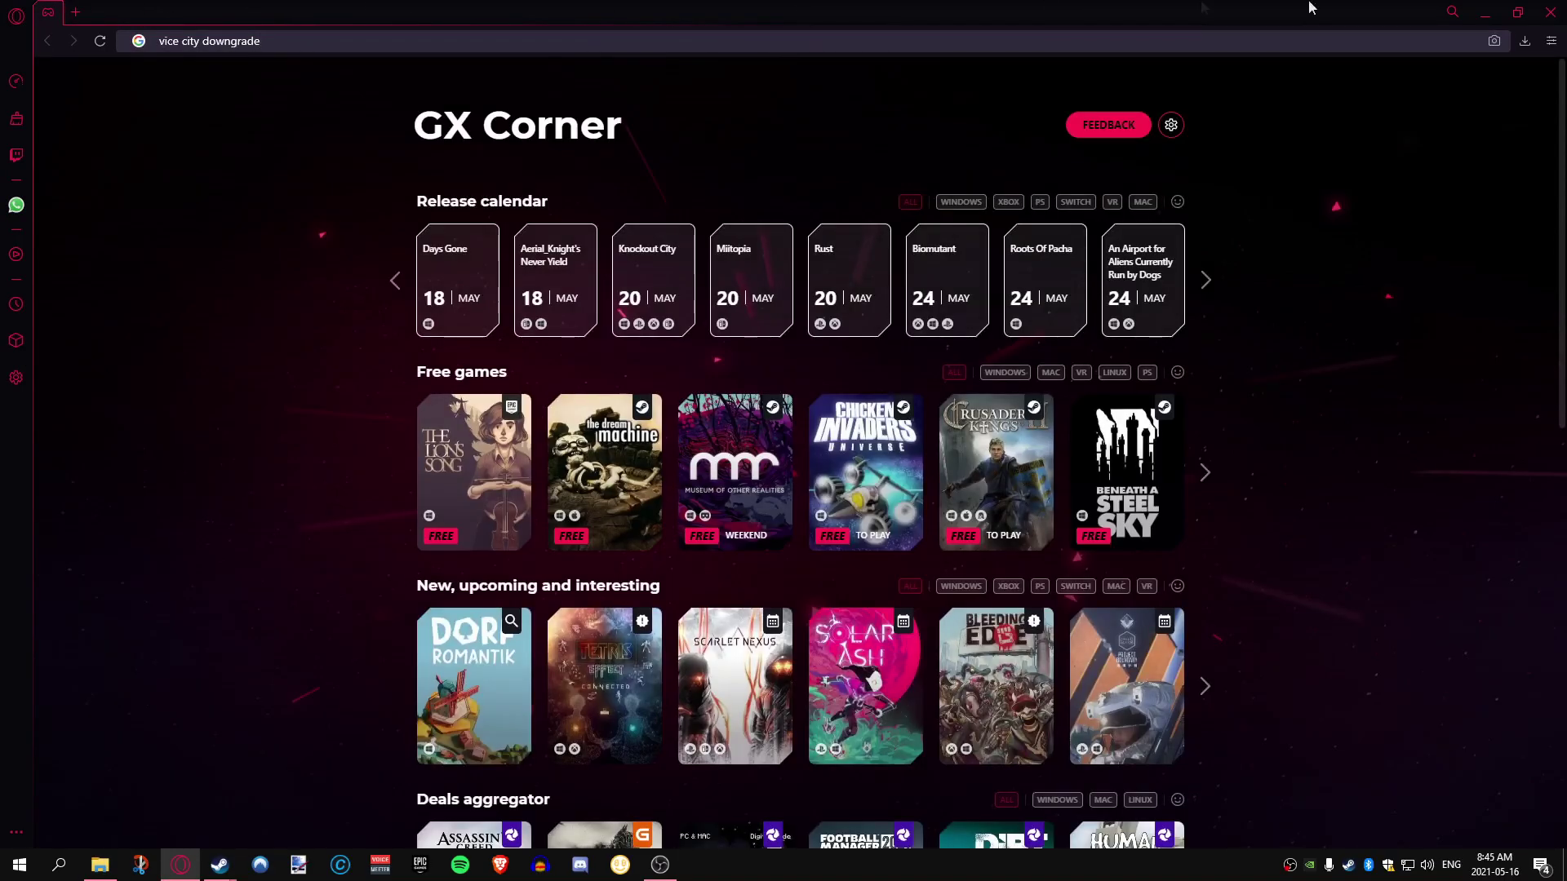
- Clear away the browser, Explorer and Properties windows, then launch Vice City from the Steam library
click(1485, 13)
click(763, 13)
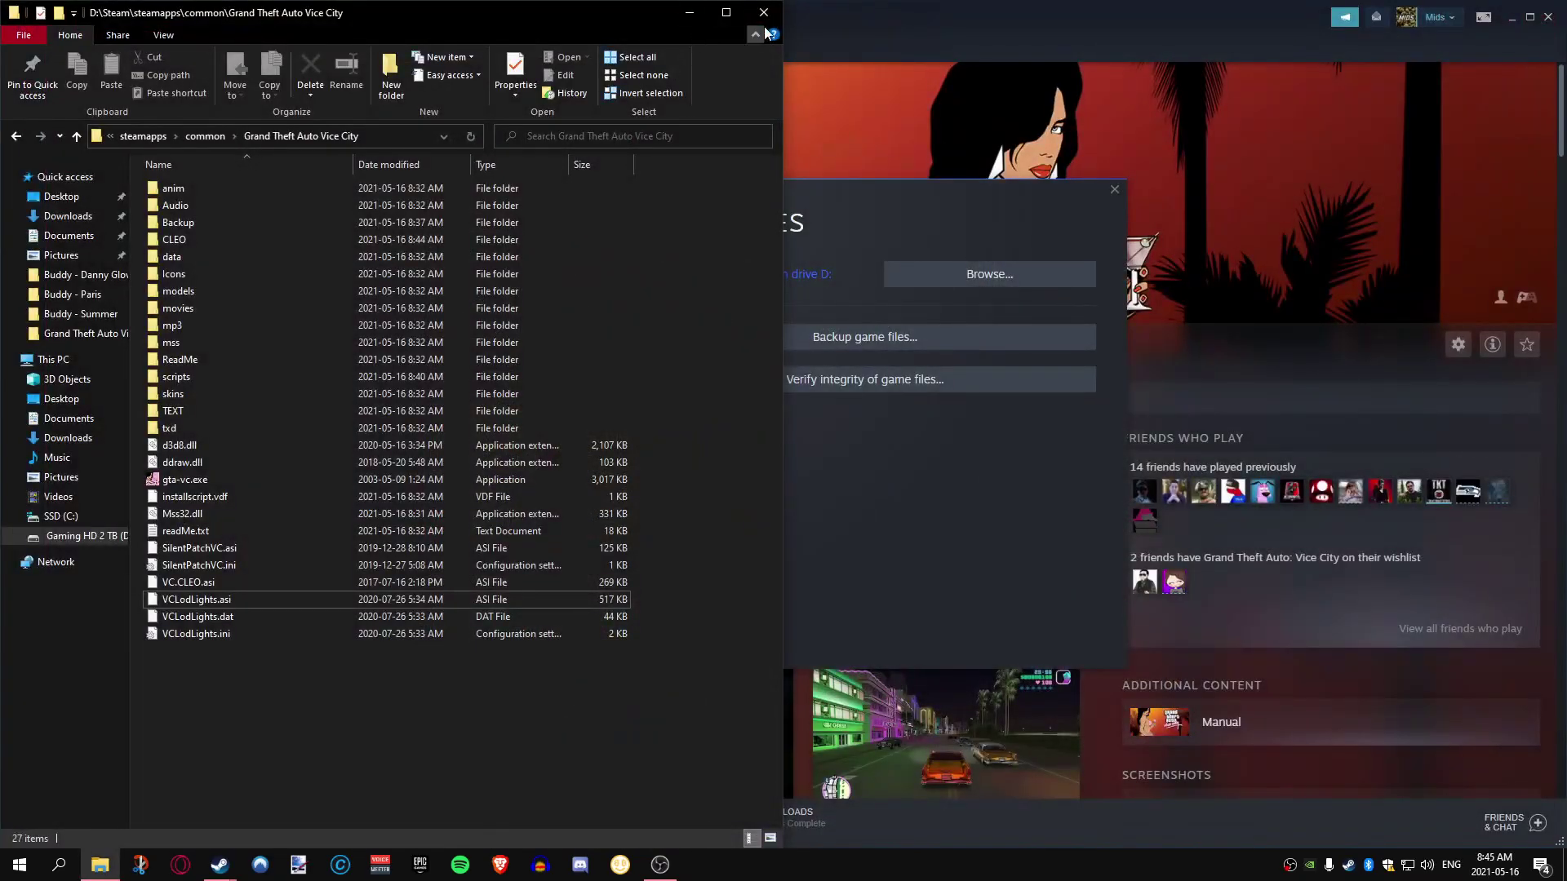
click(1115, 189)
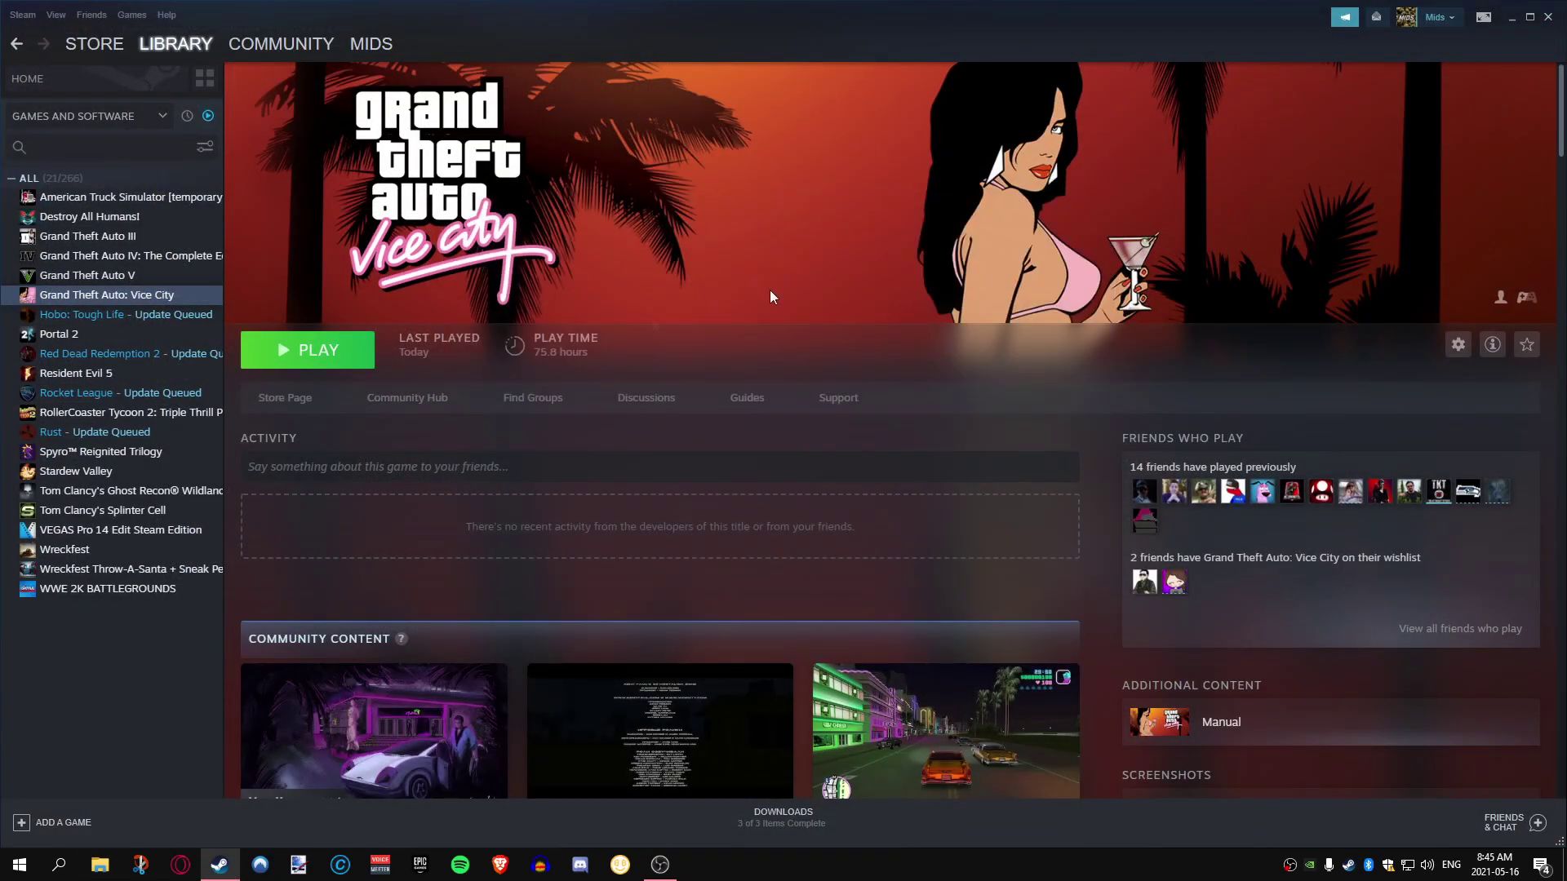
click(281, 351)
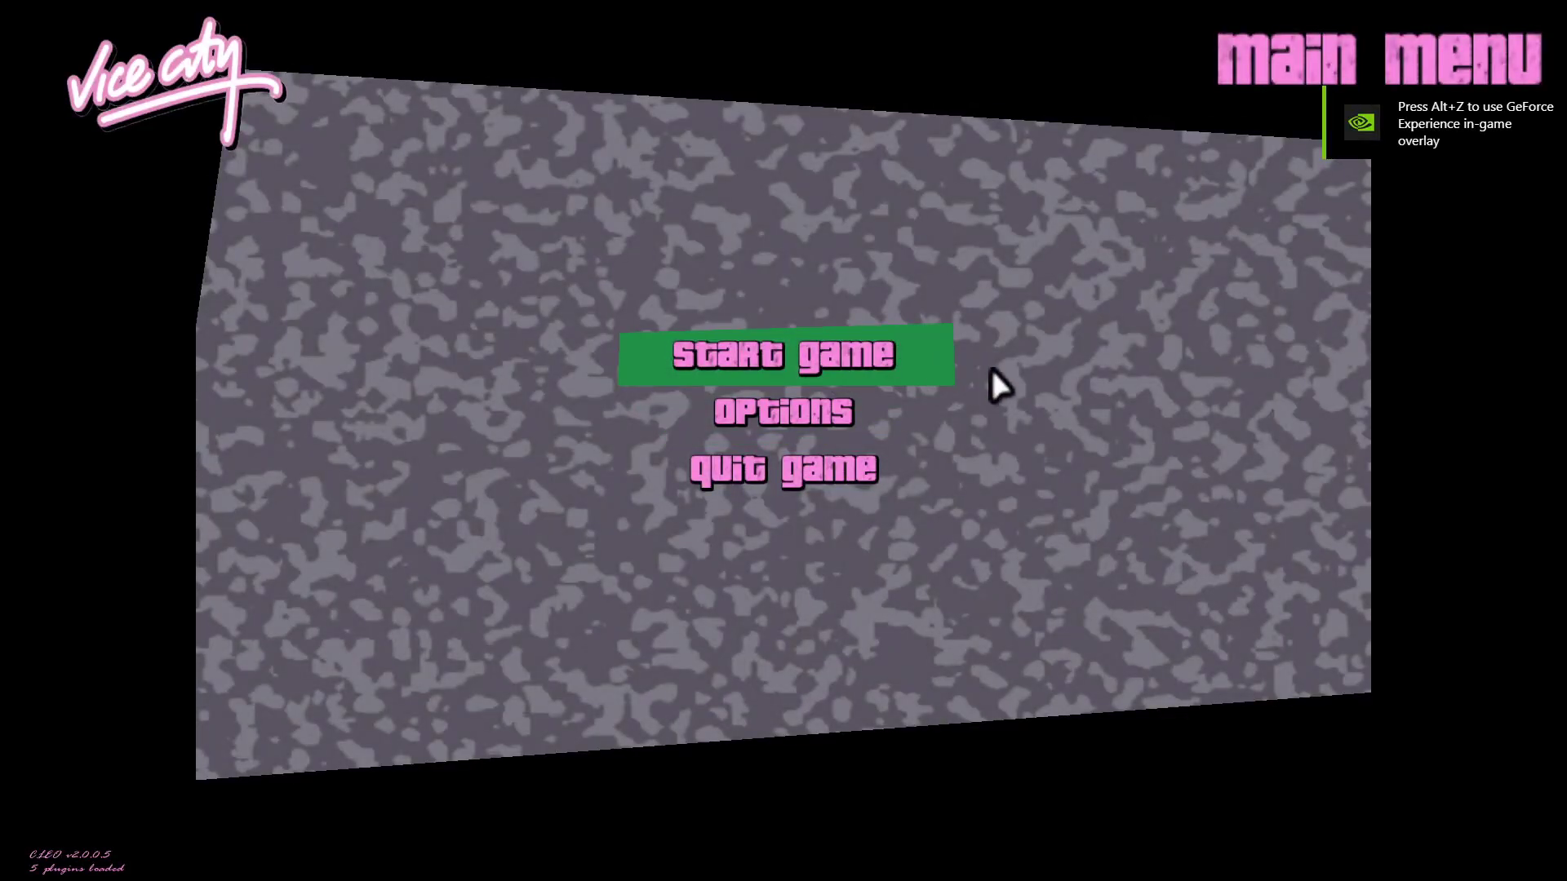
- Check Display Setup at 1920 x 1080 x 32 with Frame Limiter on, then return to Options
key(Down)
key(Down)
key(Down)
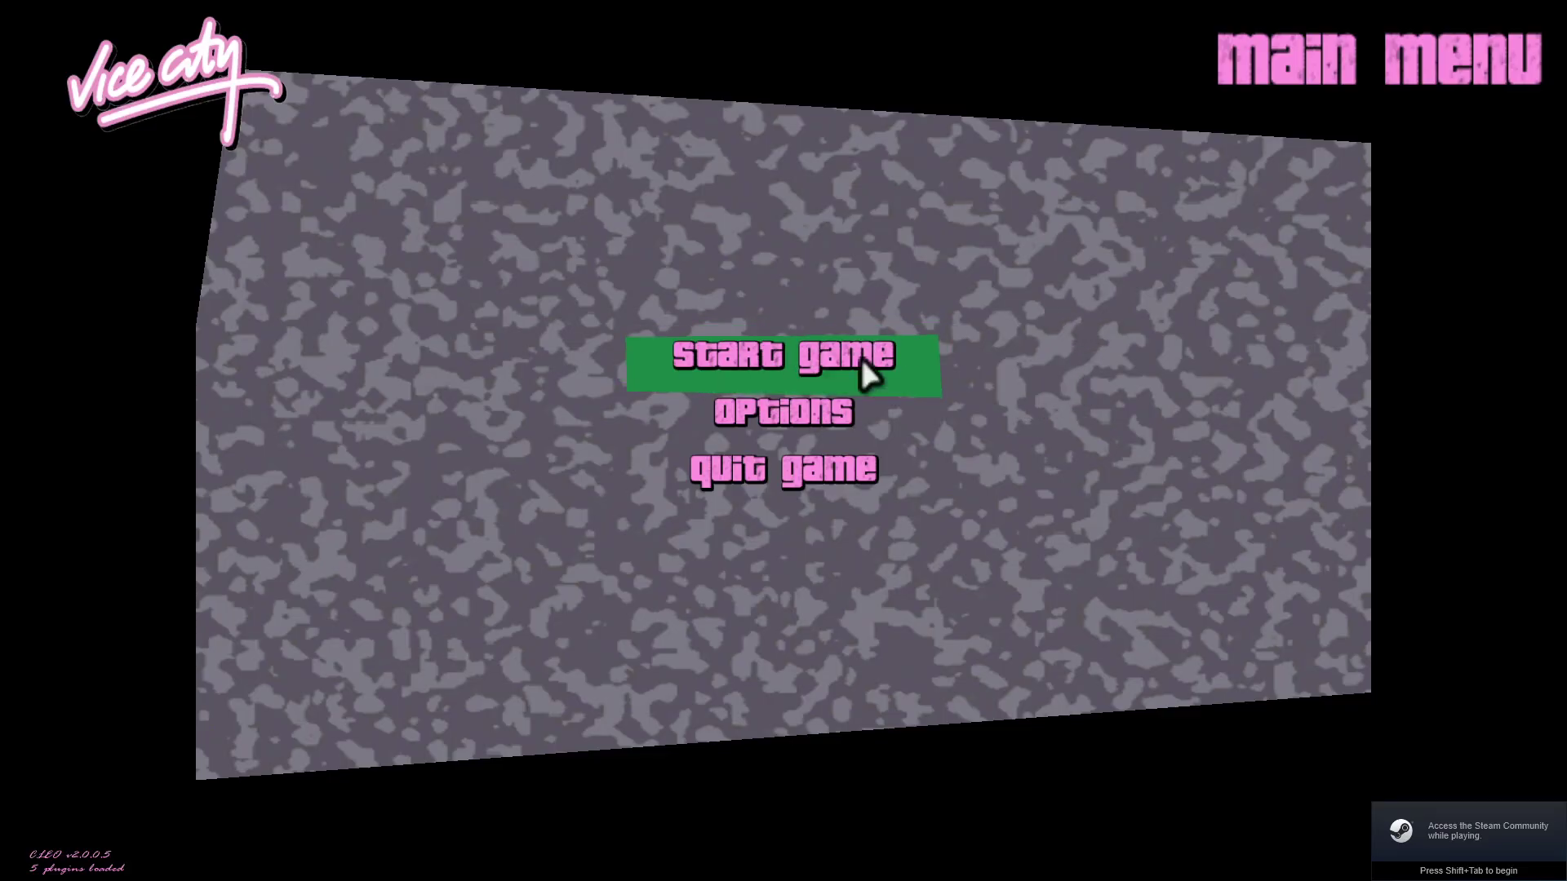
key(Down)
key(Down)
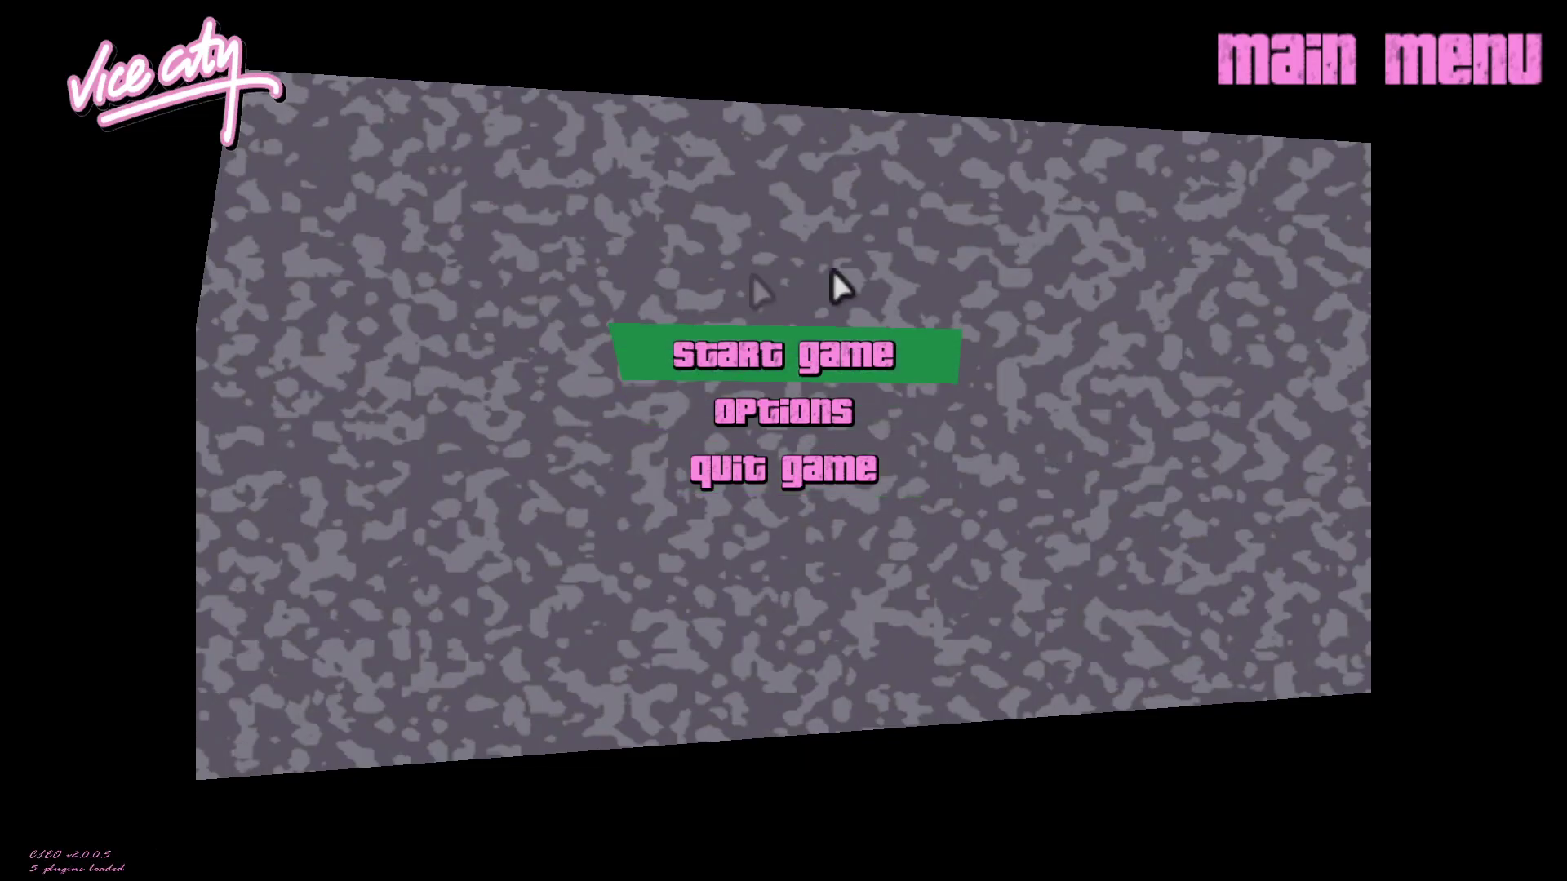
click(816, 407)
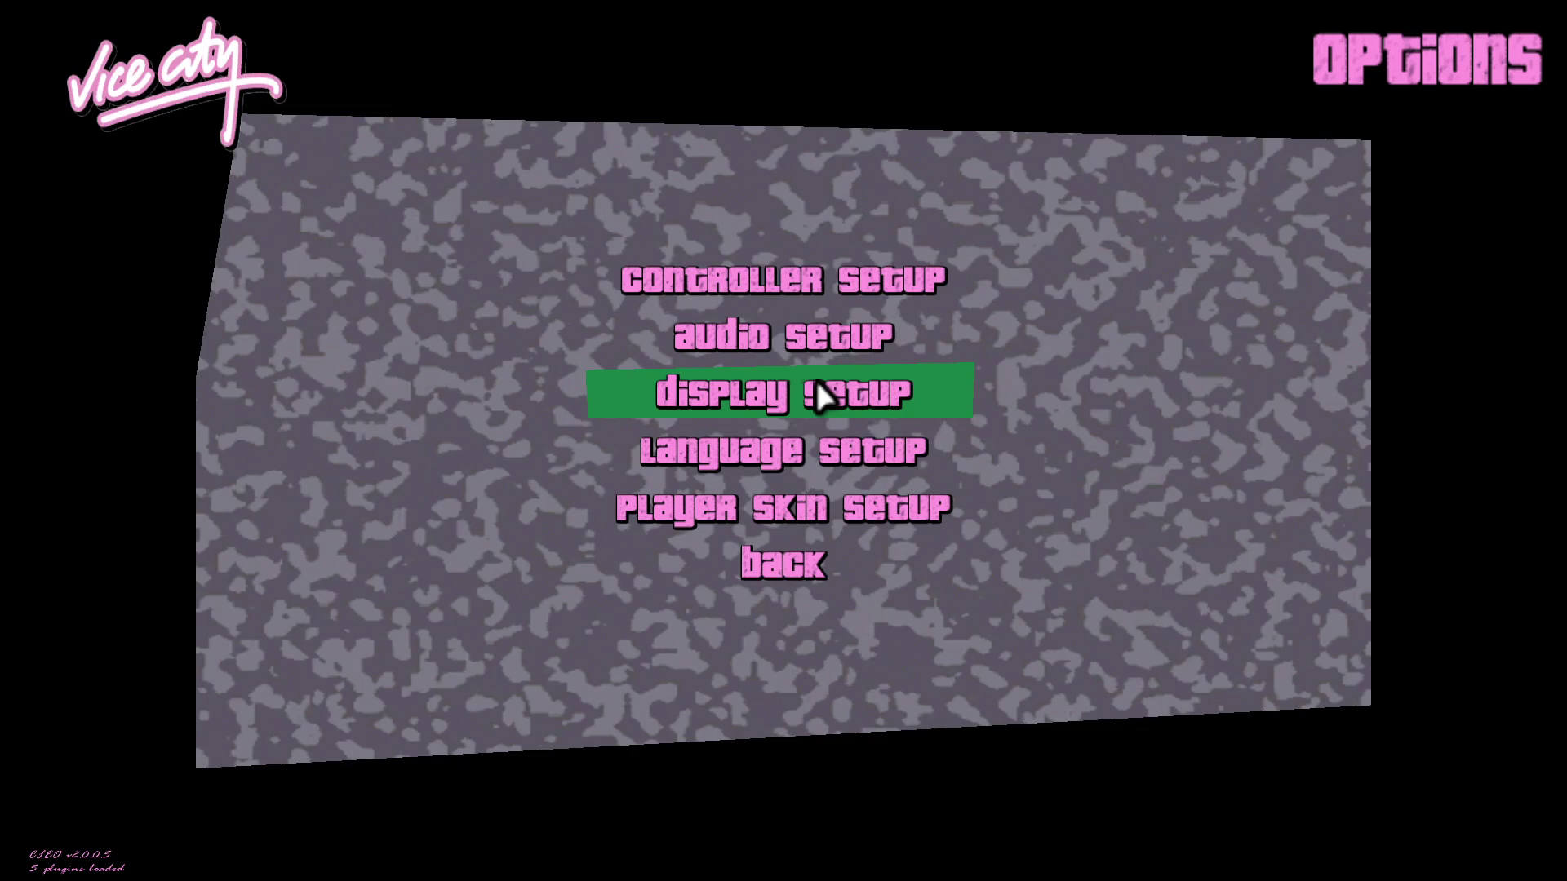
click(816, 381)
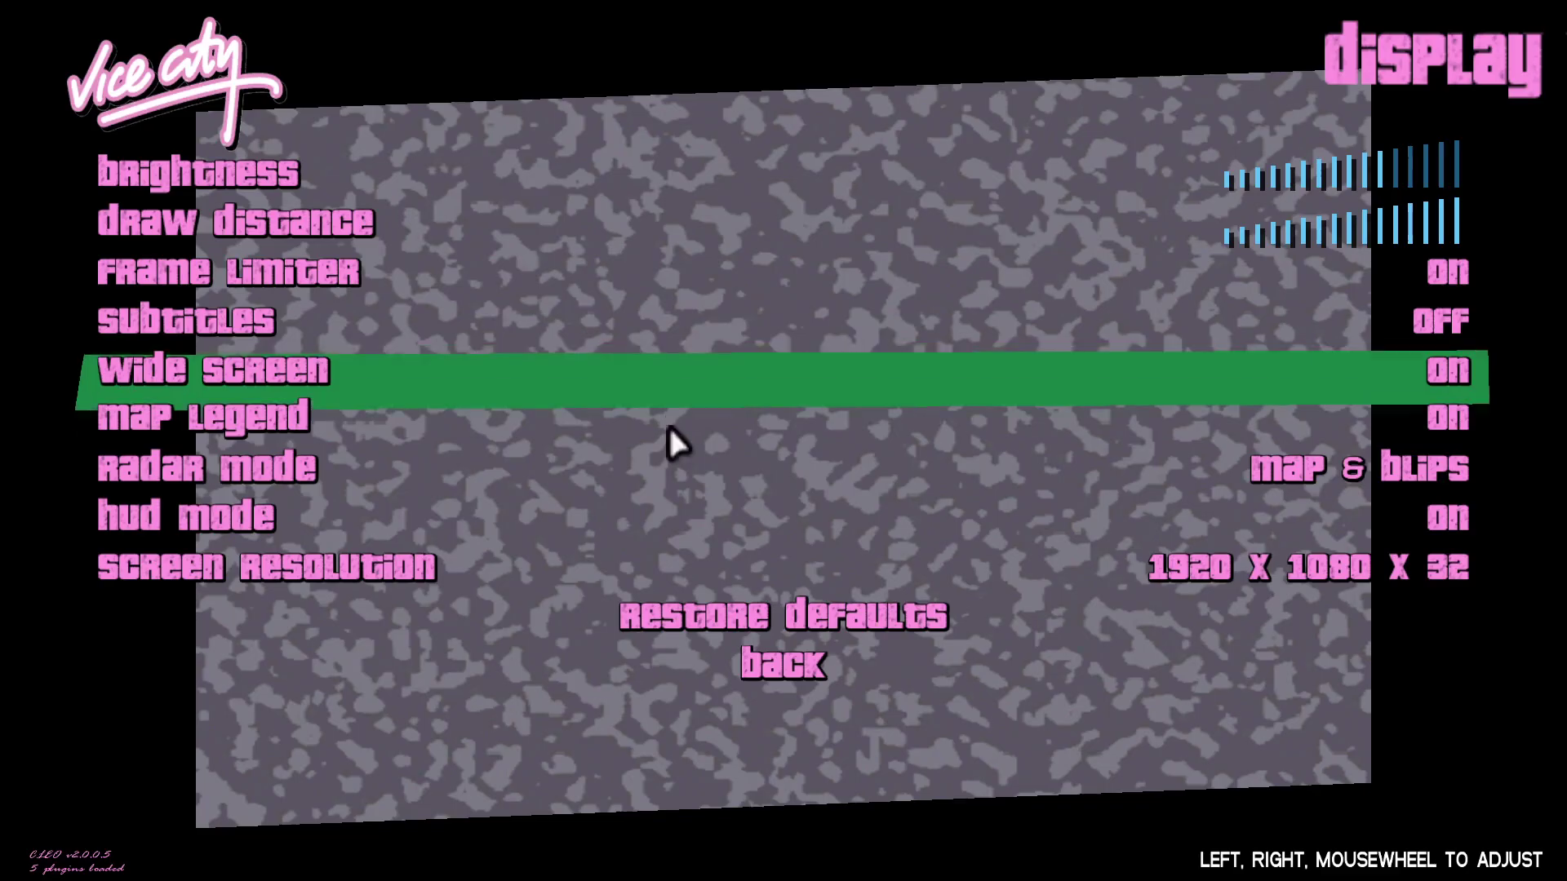
click(776, 669)
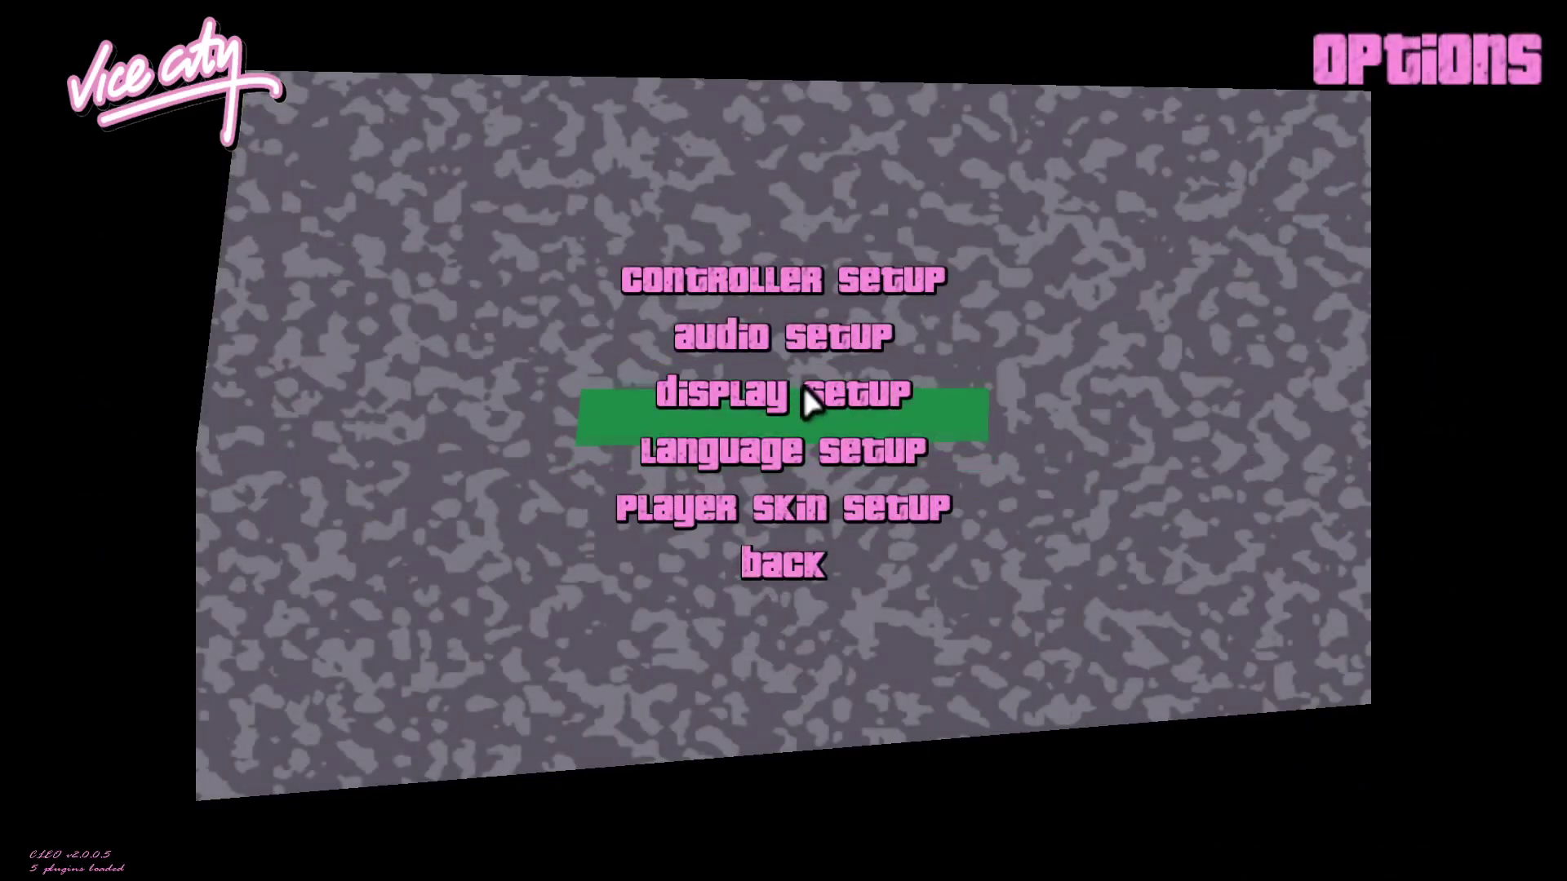
- Return to the main menu and load the 'In the beginning...' save from the first Load Game slot
click(770, 583)
click(798, 355)
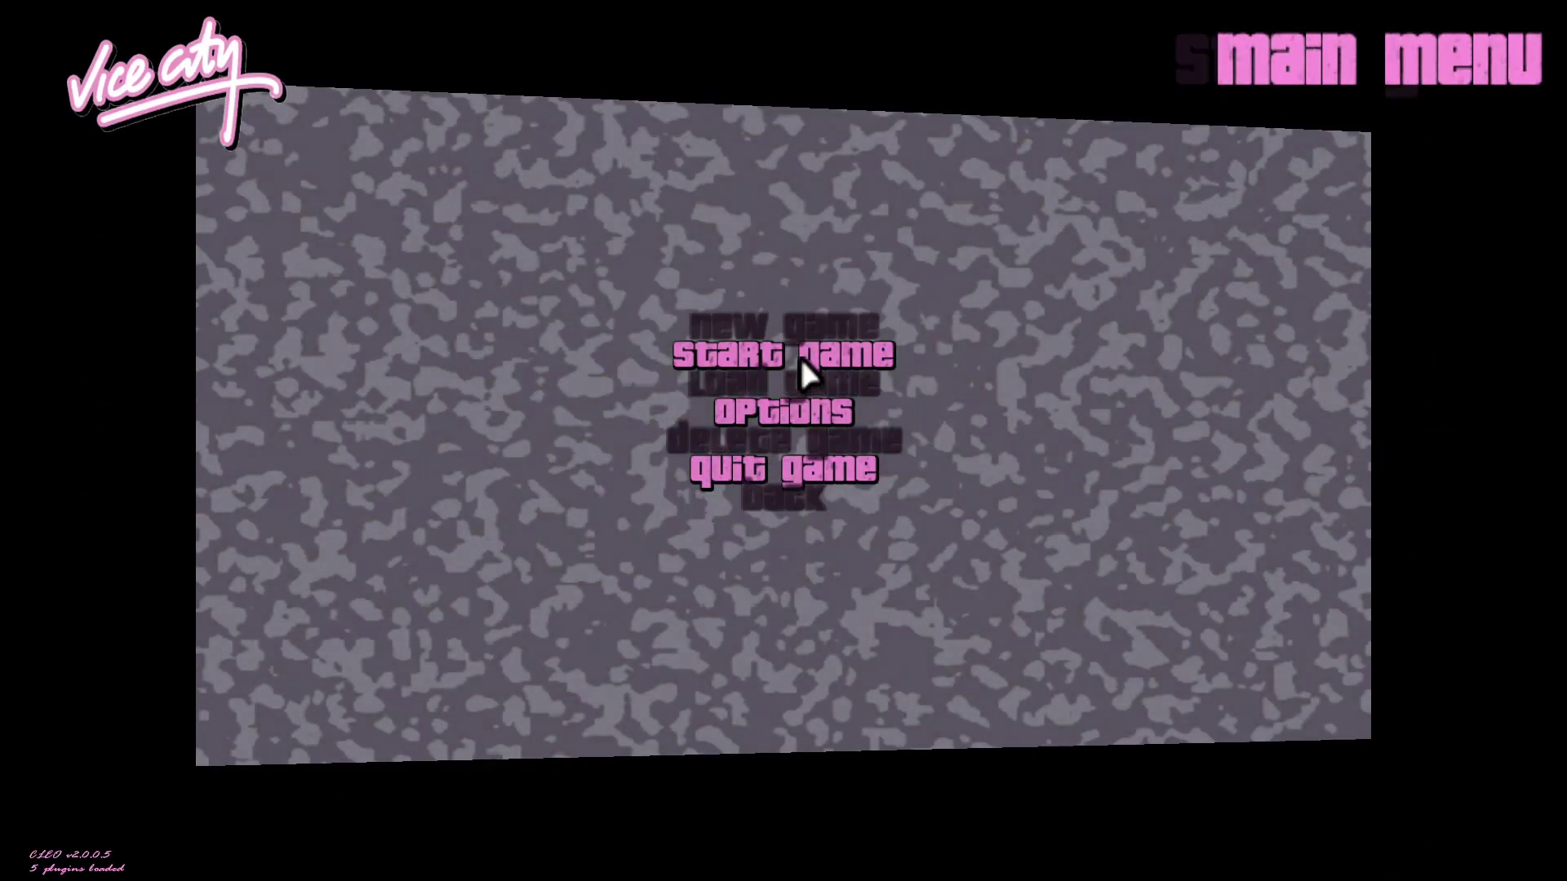
click(786, 379)
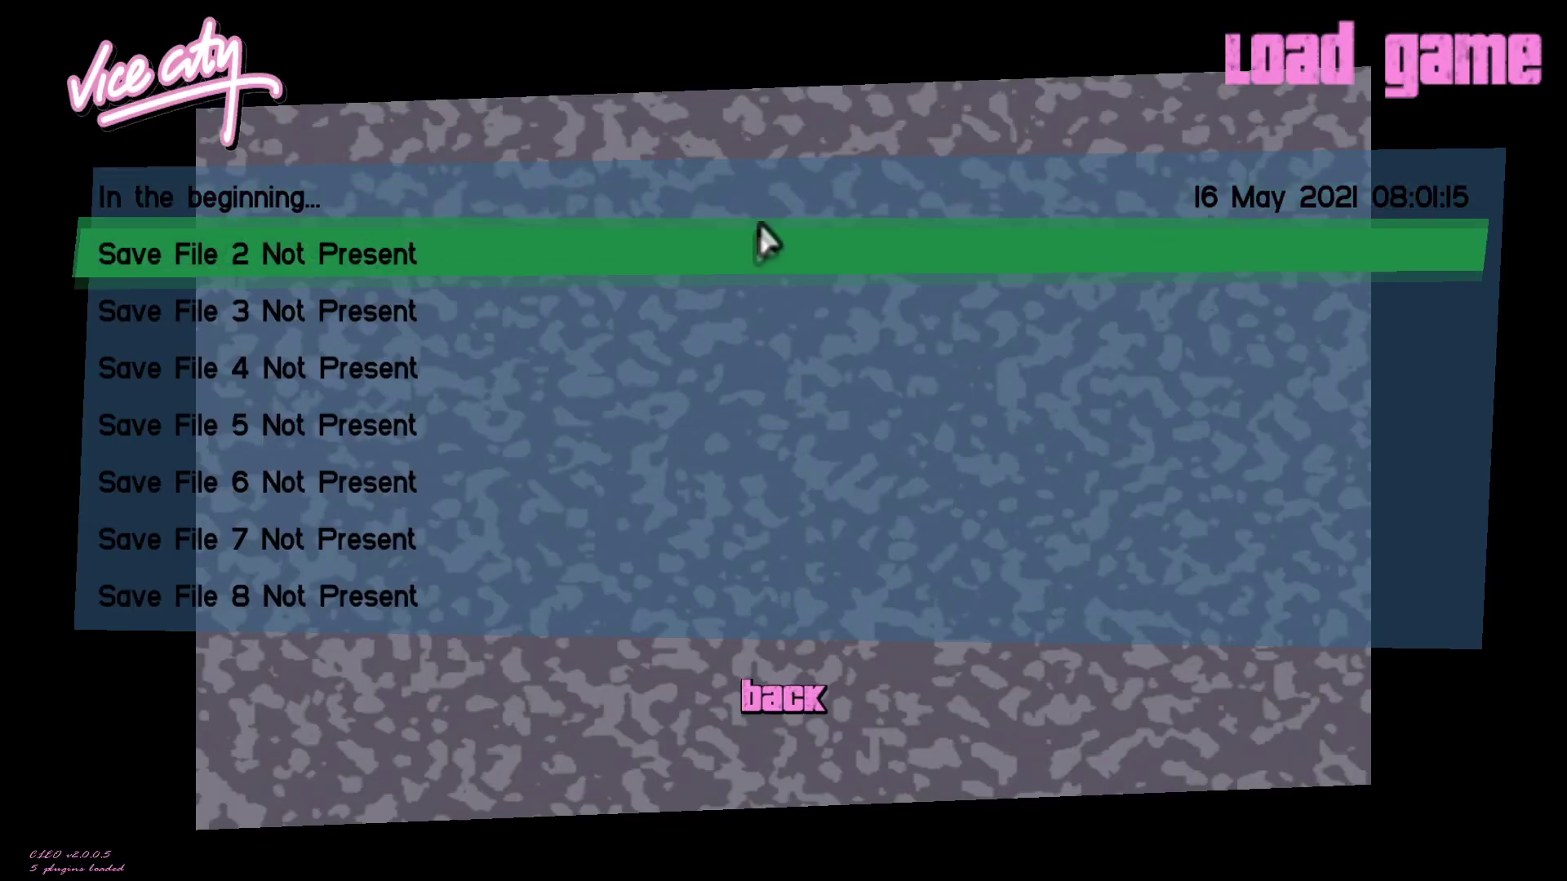
click(767, 184)
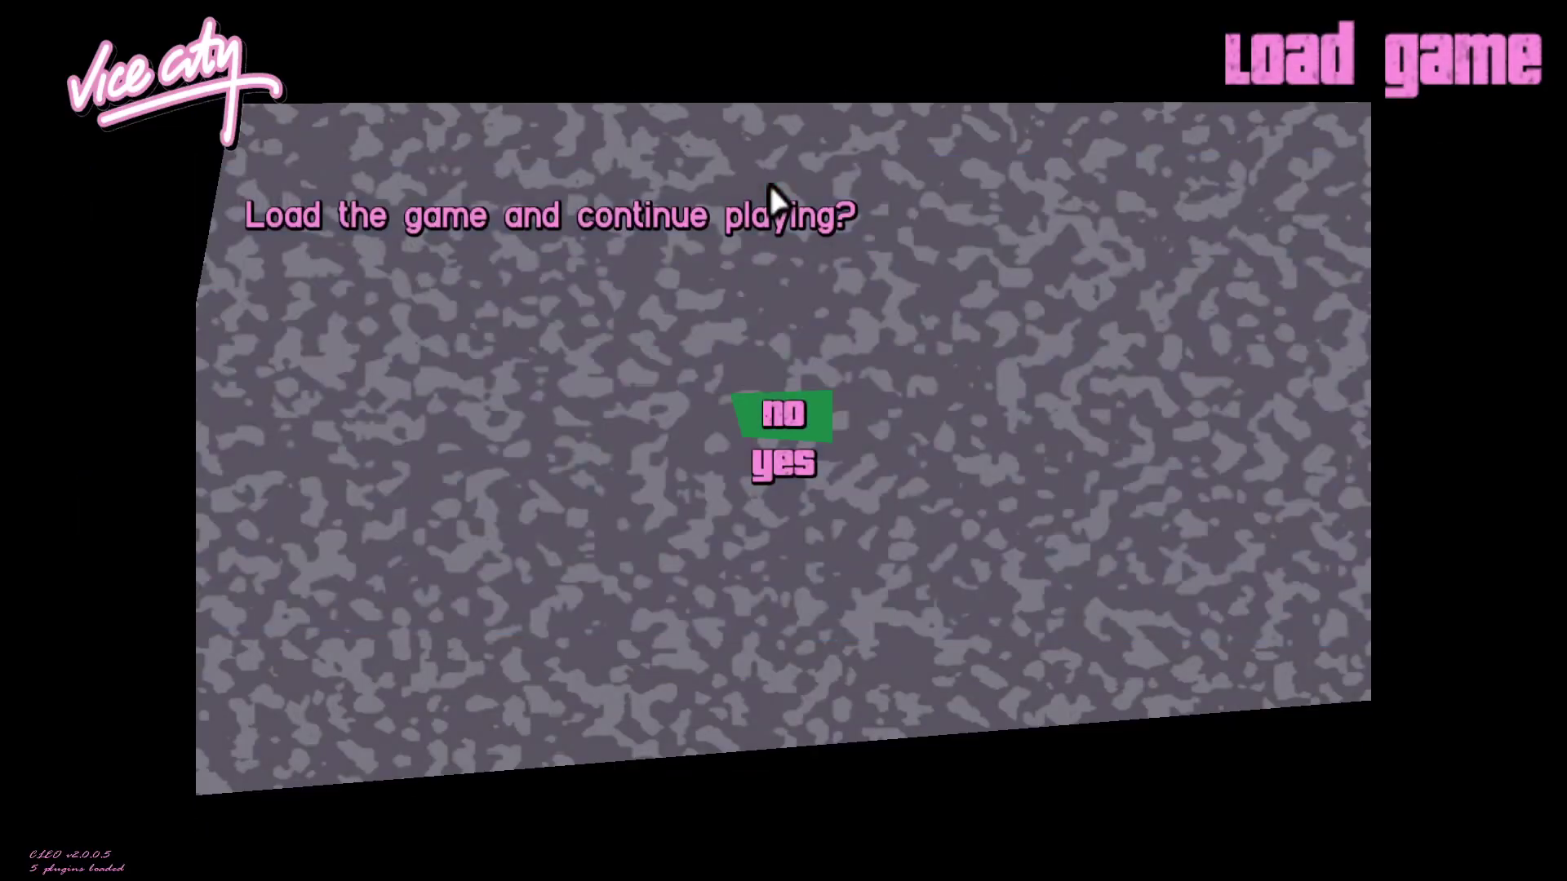
click(776, 485)
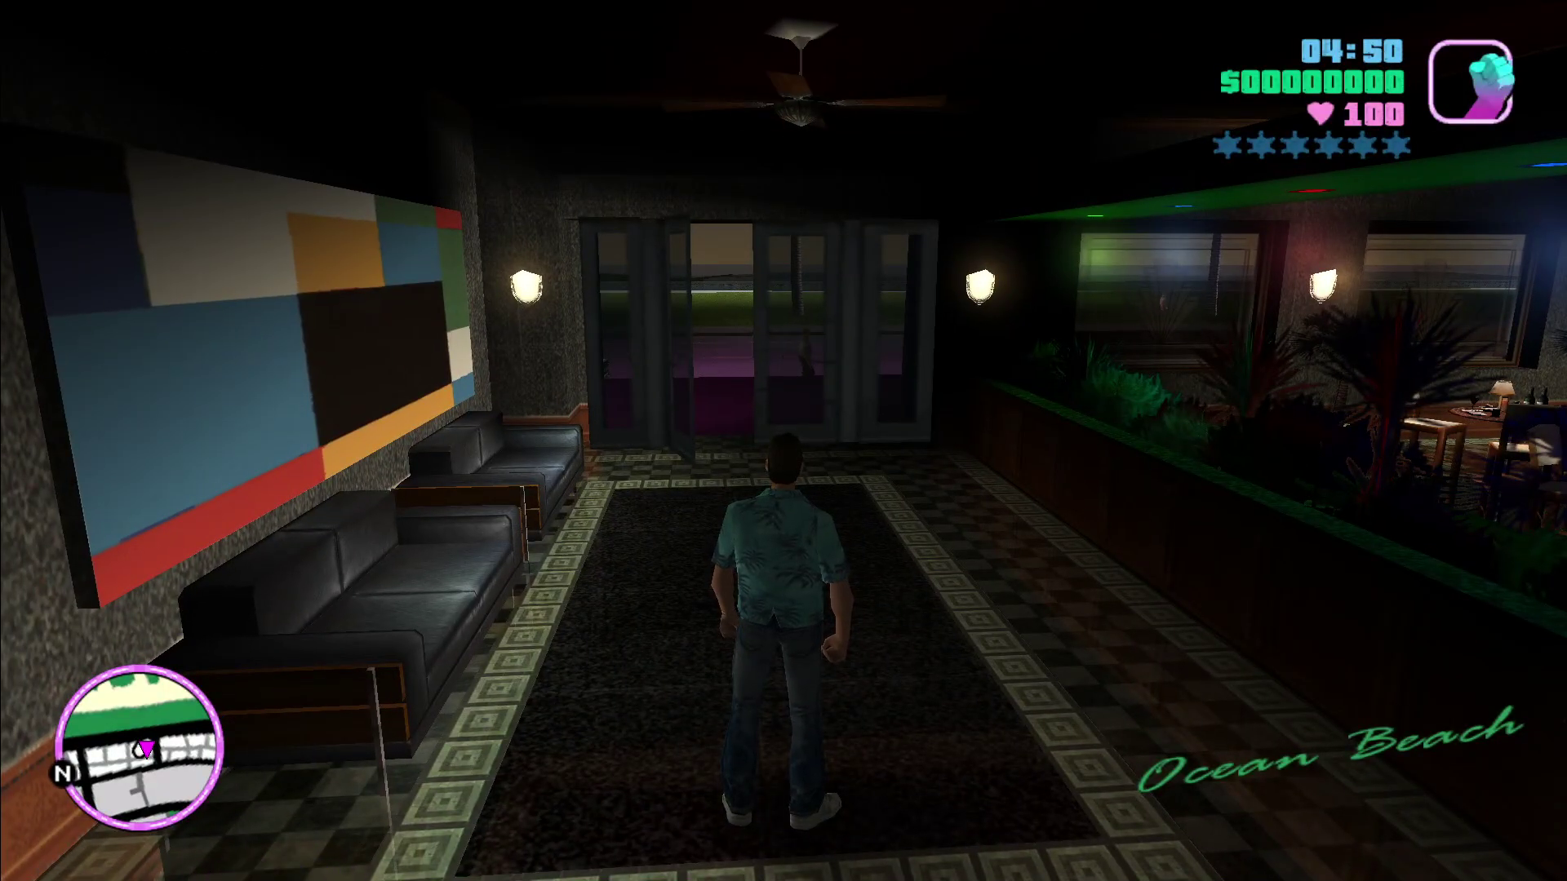
- Run the player through the glass doors onto the Ocean Beach street and pause the game
key(w)
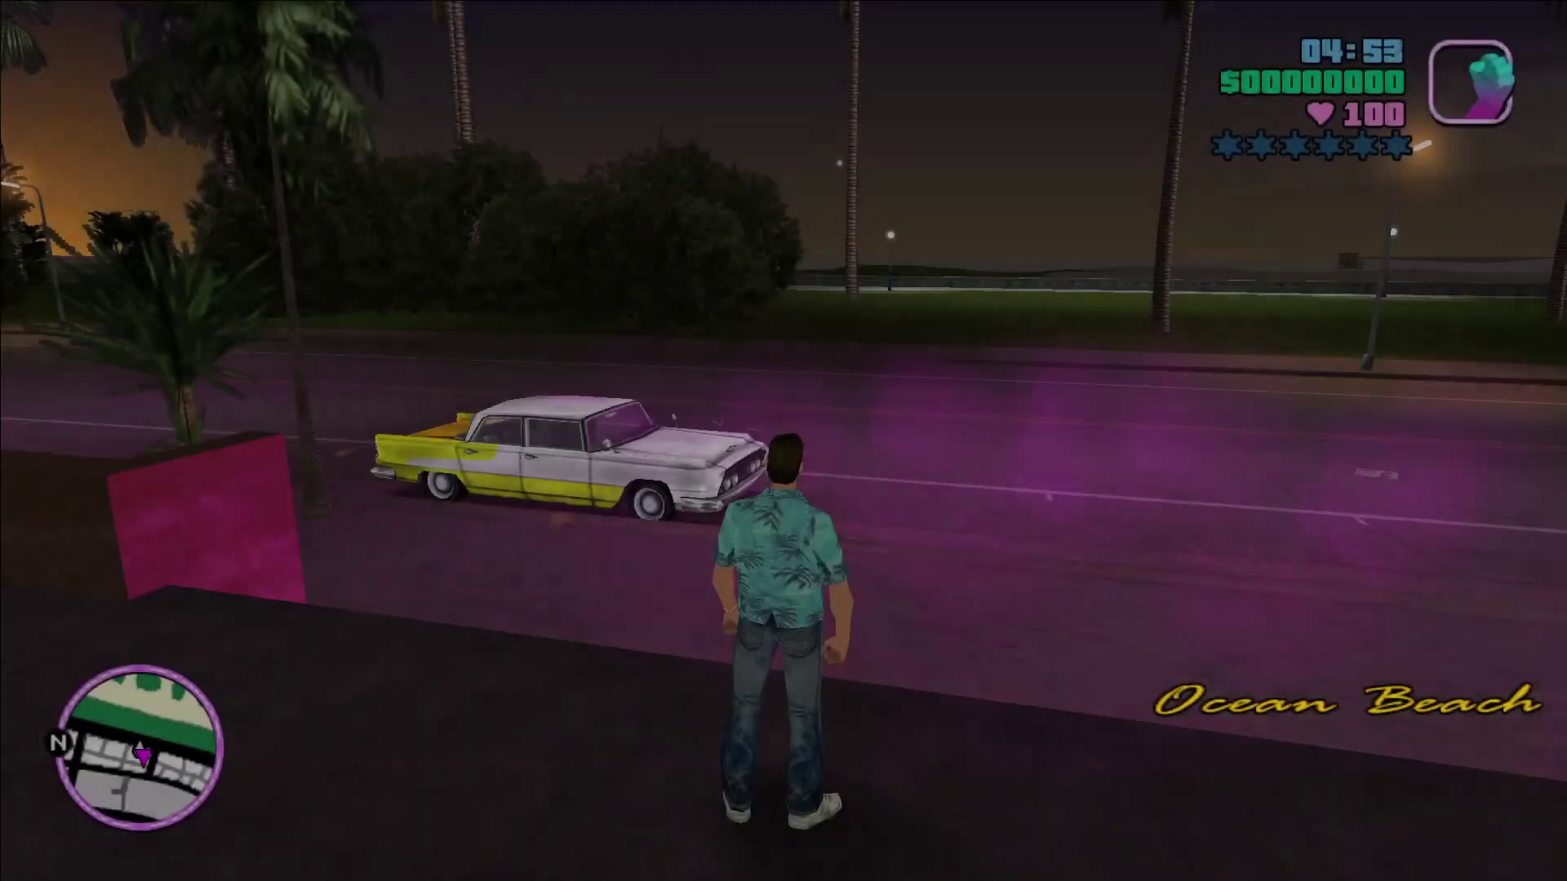
key(w)
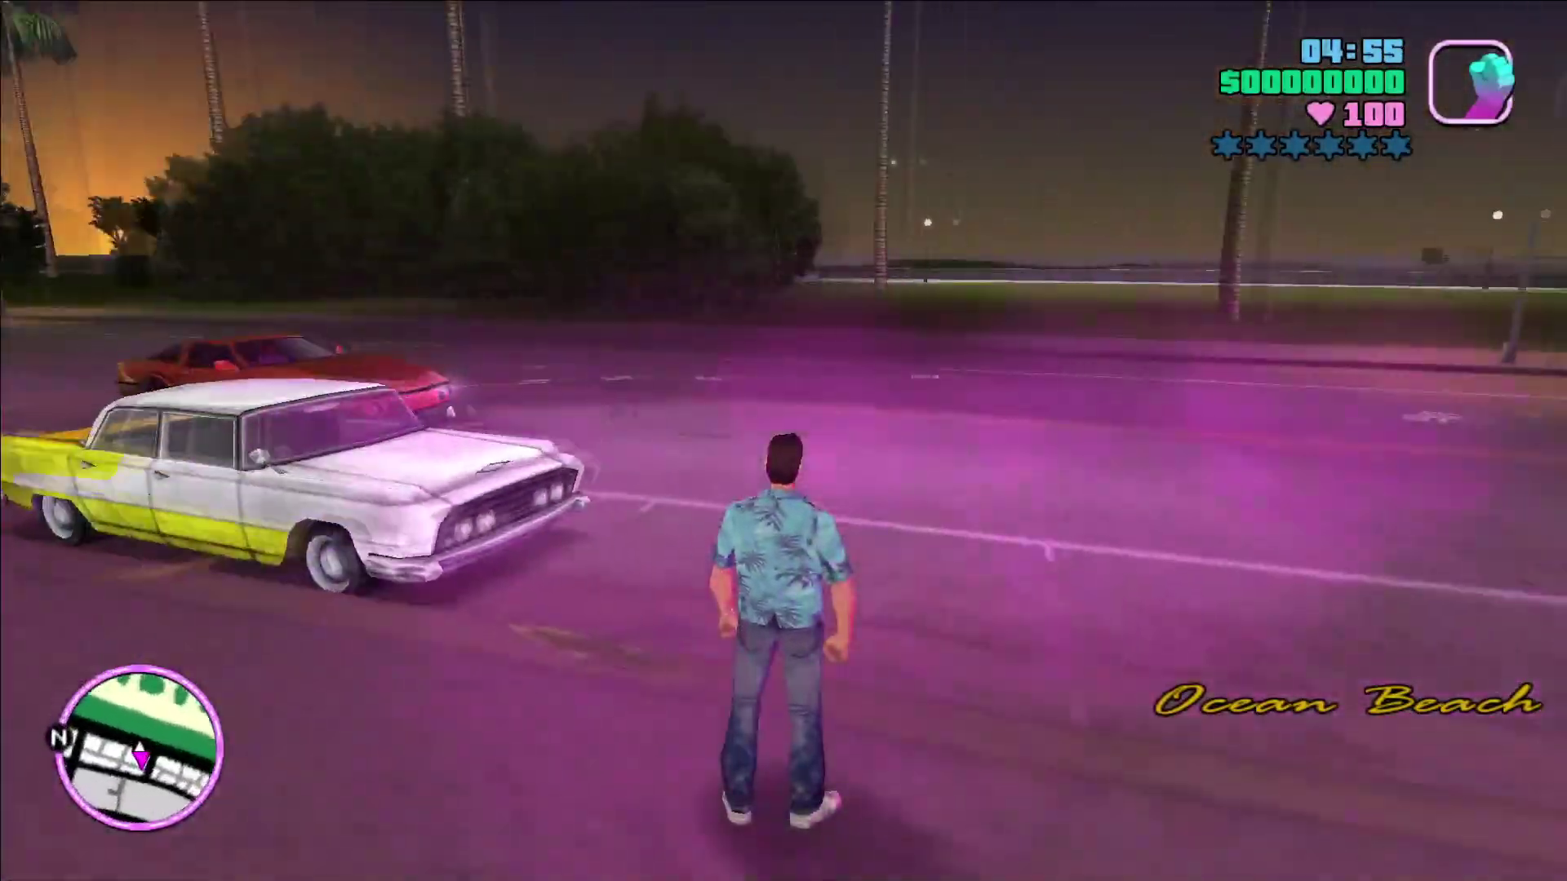
key(Escape)
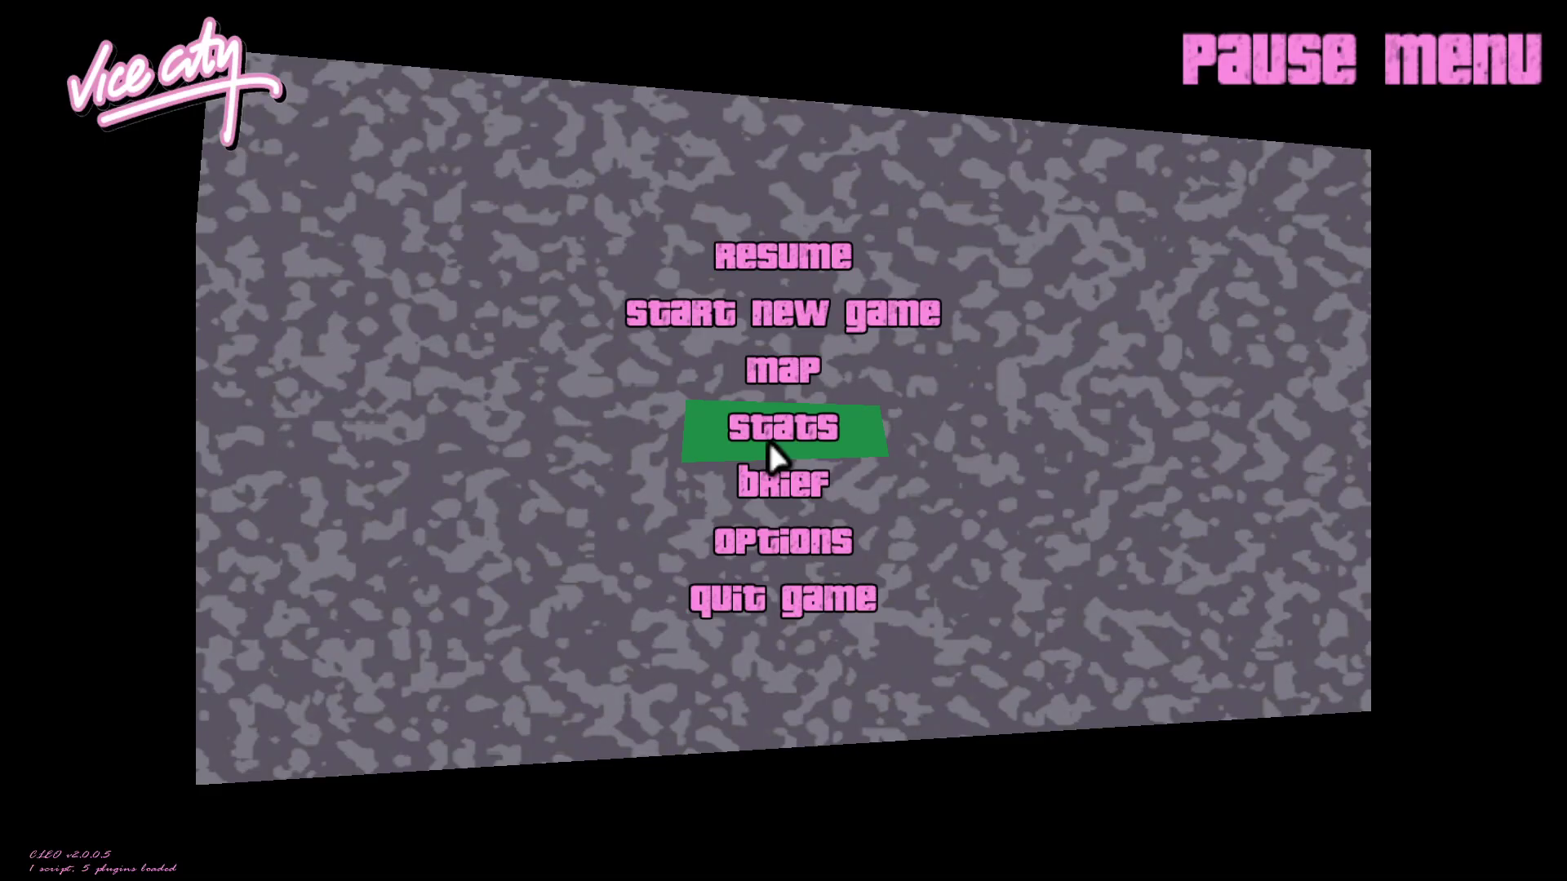
- Turn on the GeForce Experience FPS counter in the top-right corner of the HUD layout
key(alt+z)
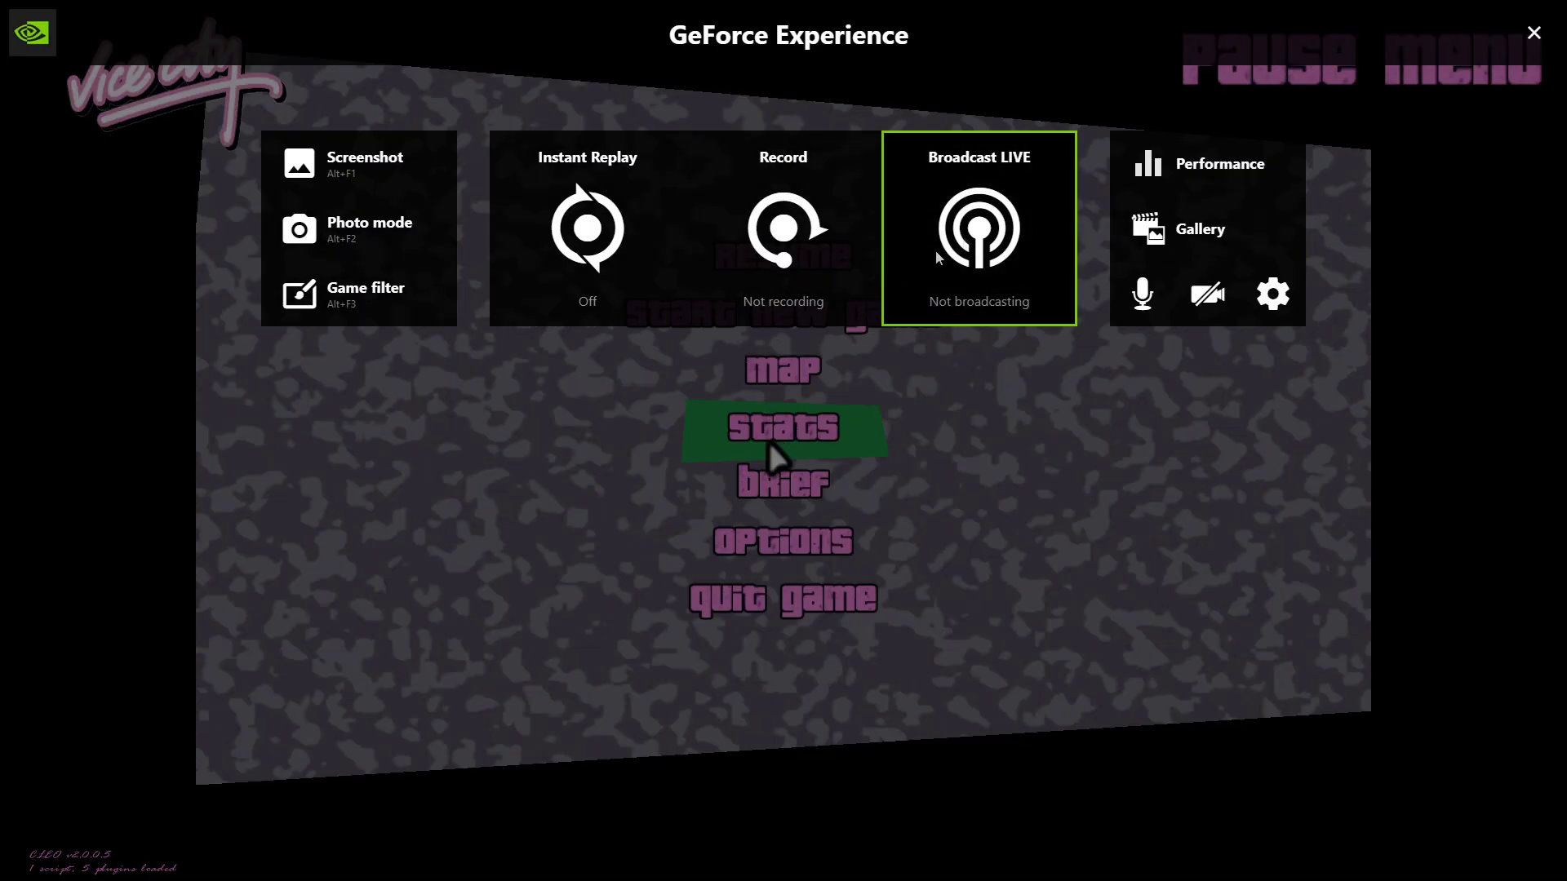
click(1288, 303)
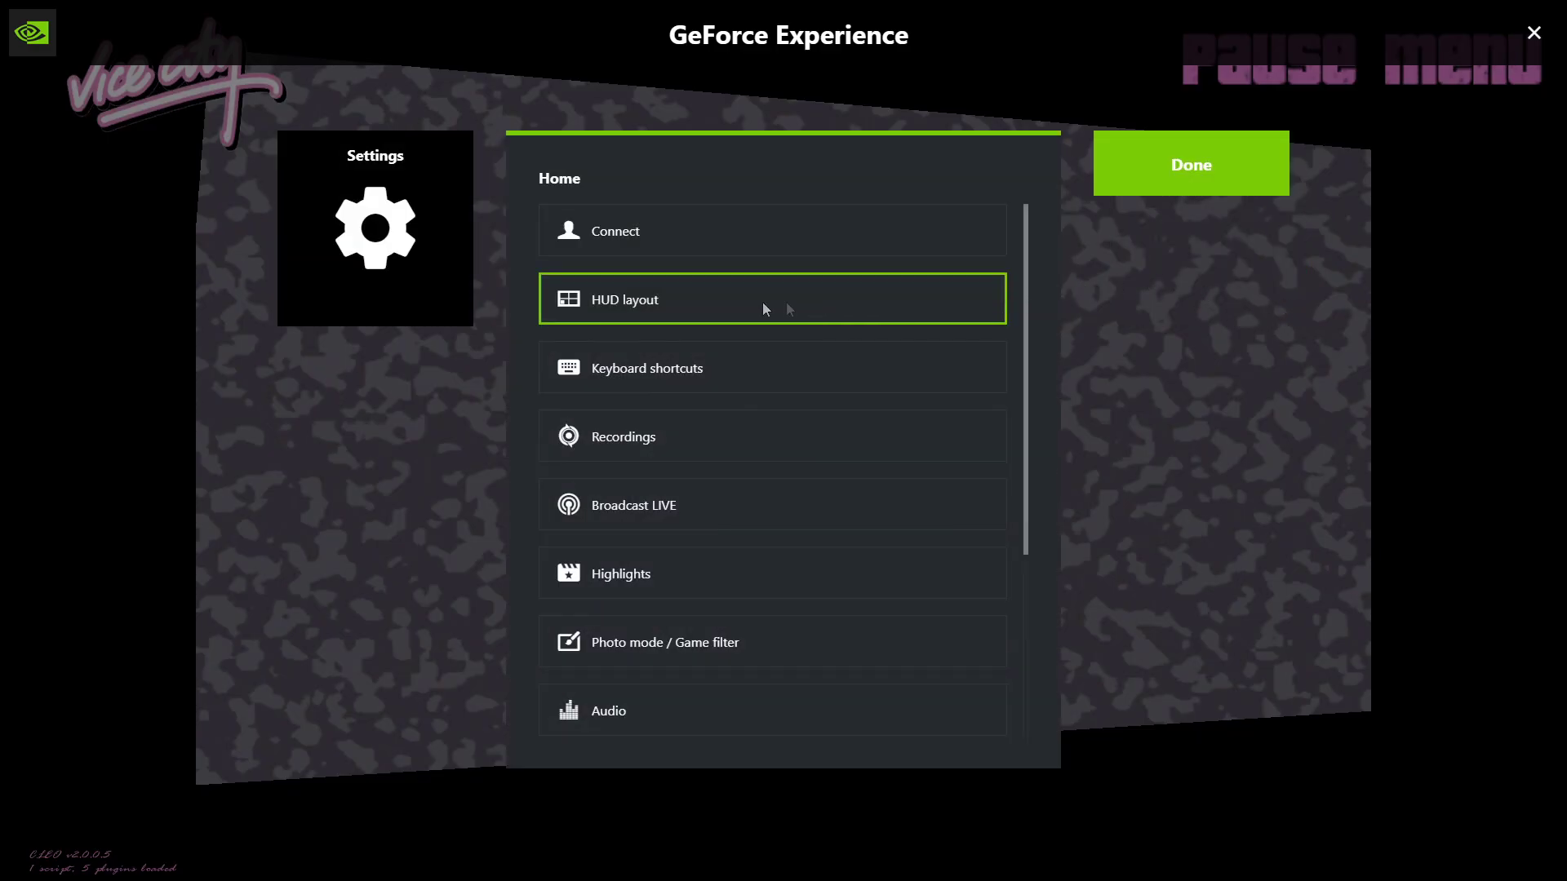
click(604, 305)
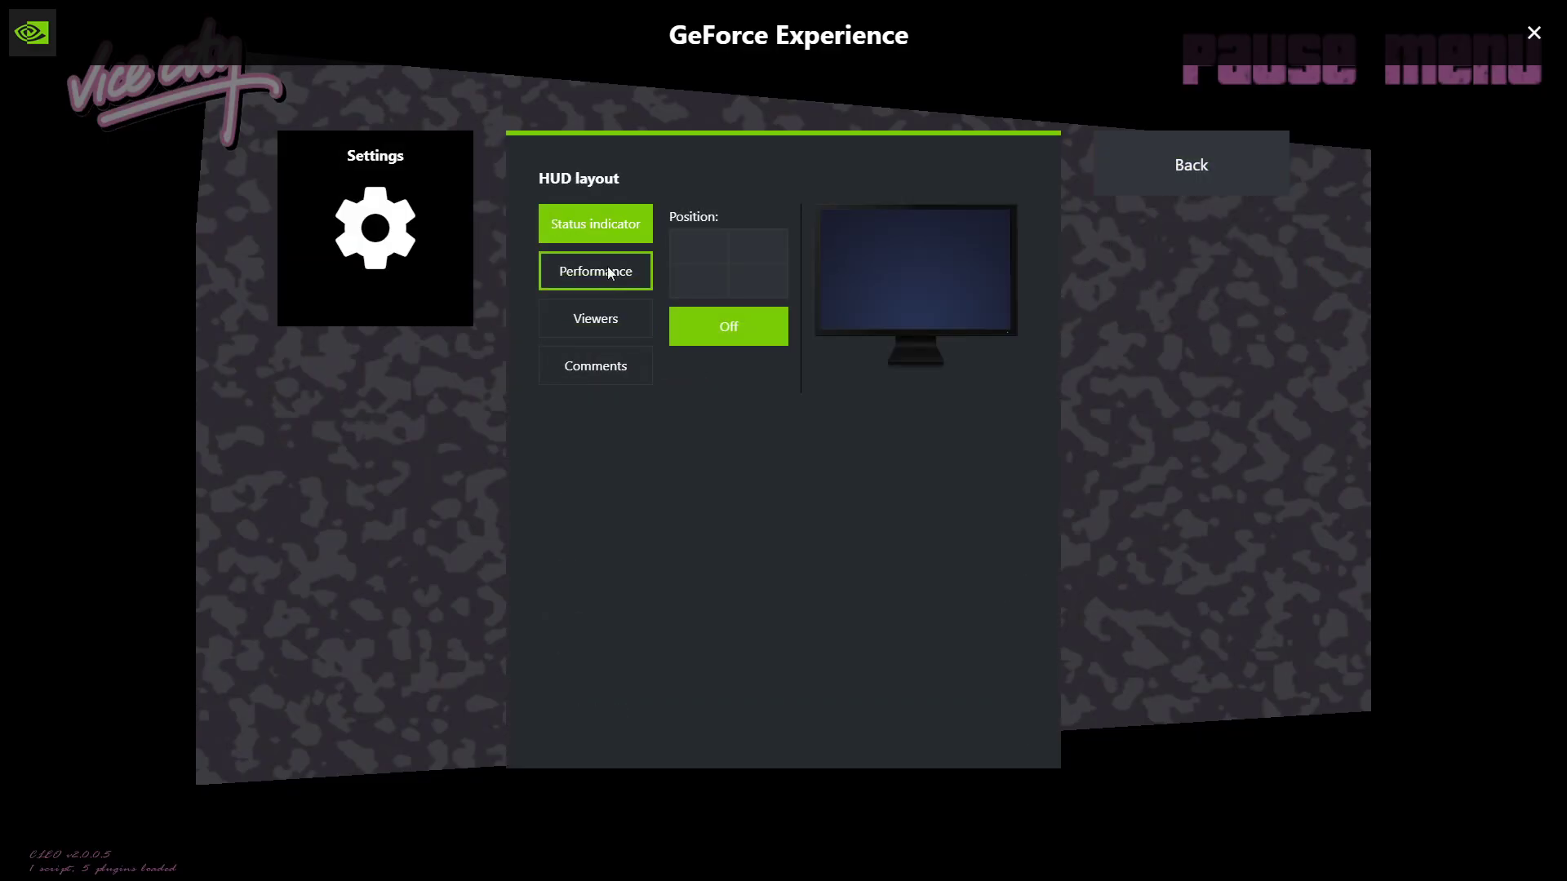
click(608, 272)
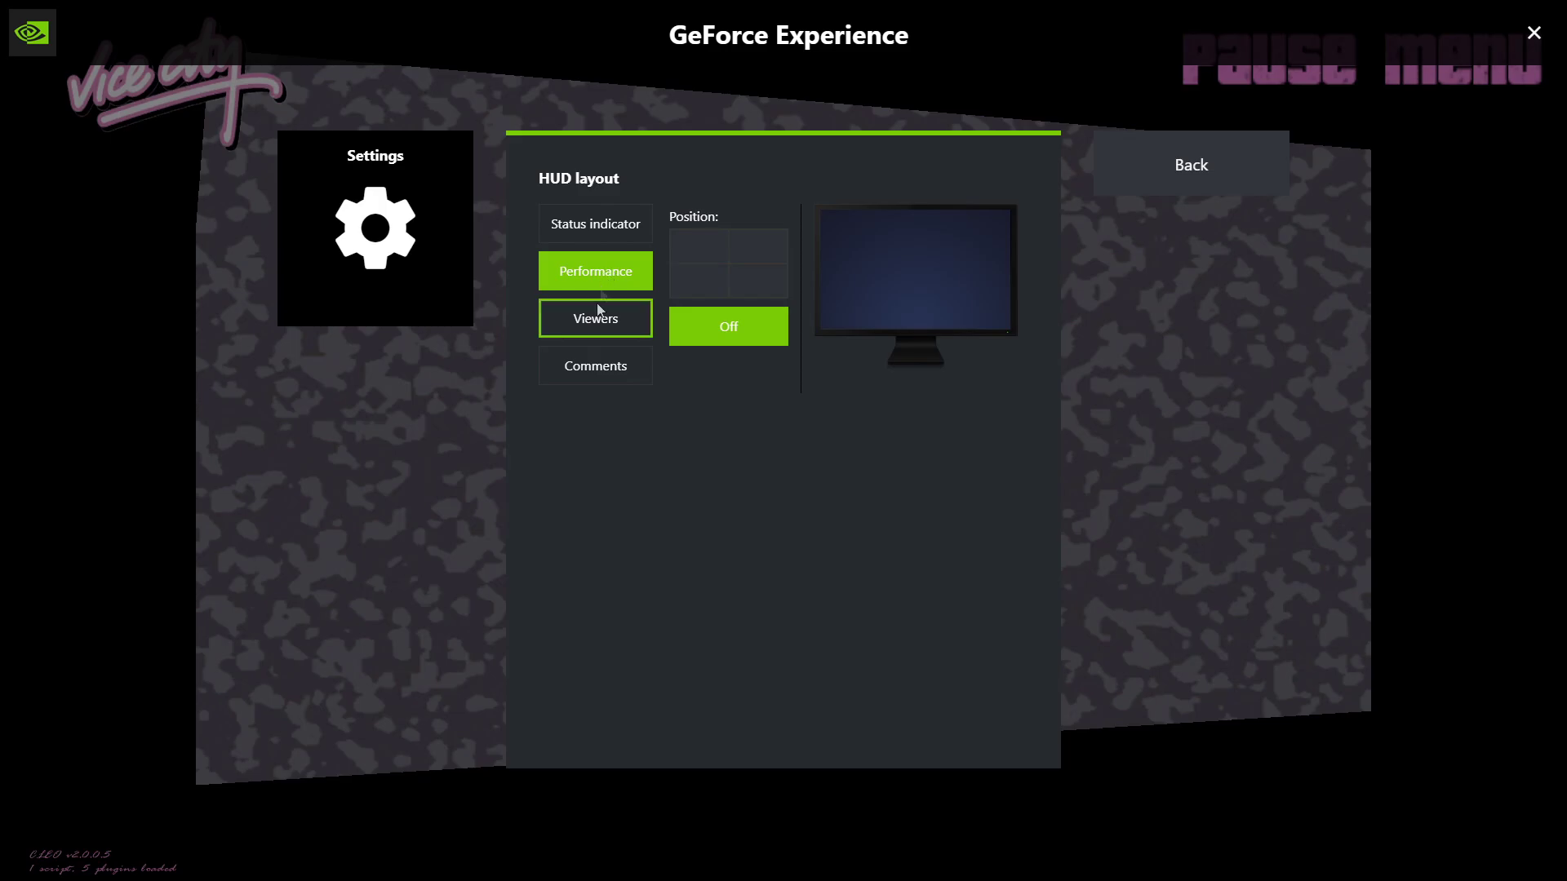
click(782, 252)
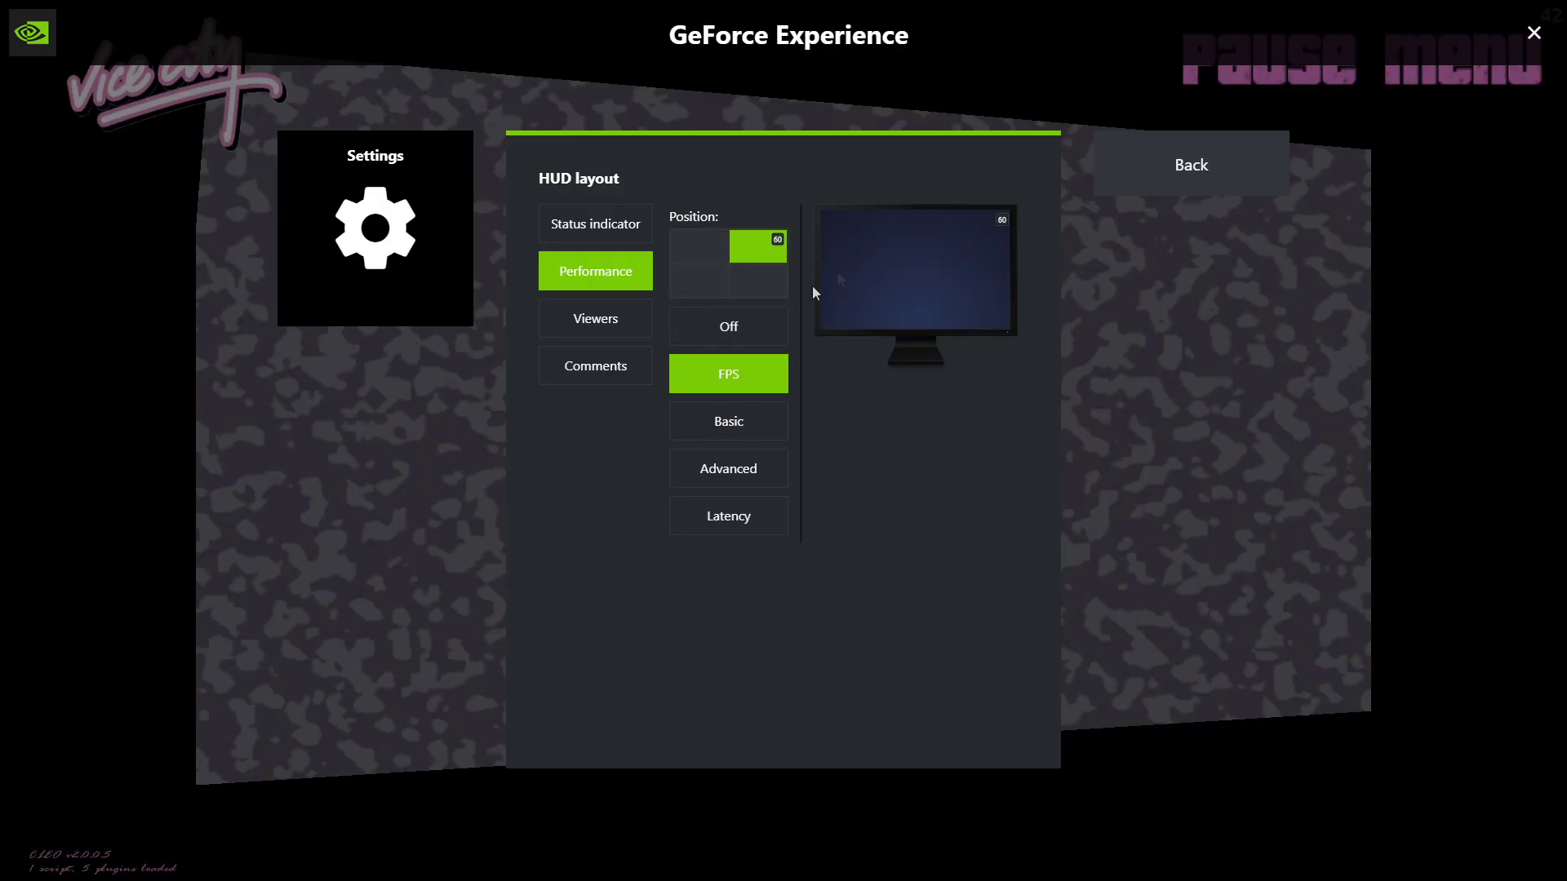
- Close the overlay settings and the overlay, then resume gameplay from the pause menu
click(1135, 165)
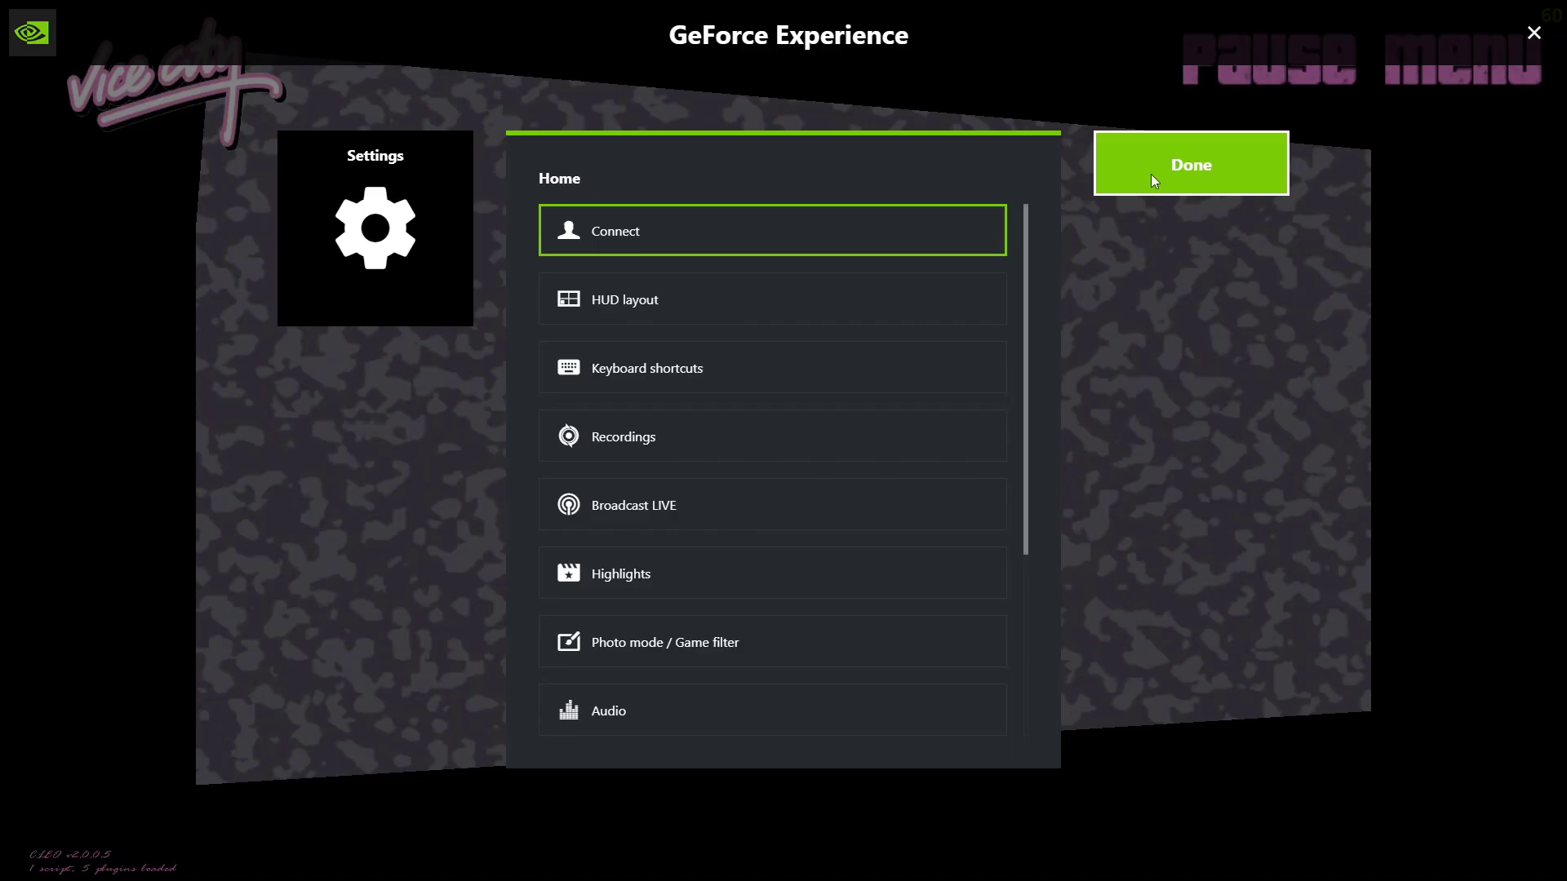
click(1152, 178)
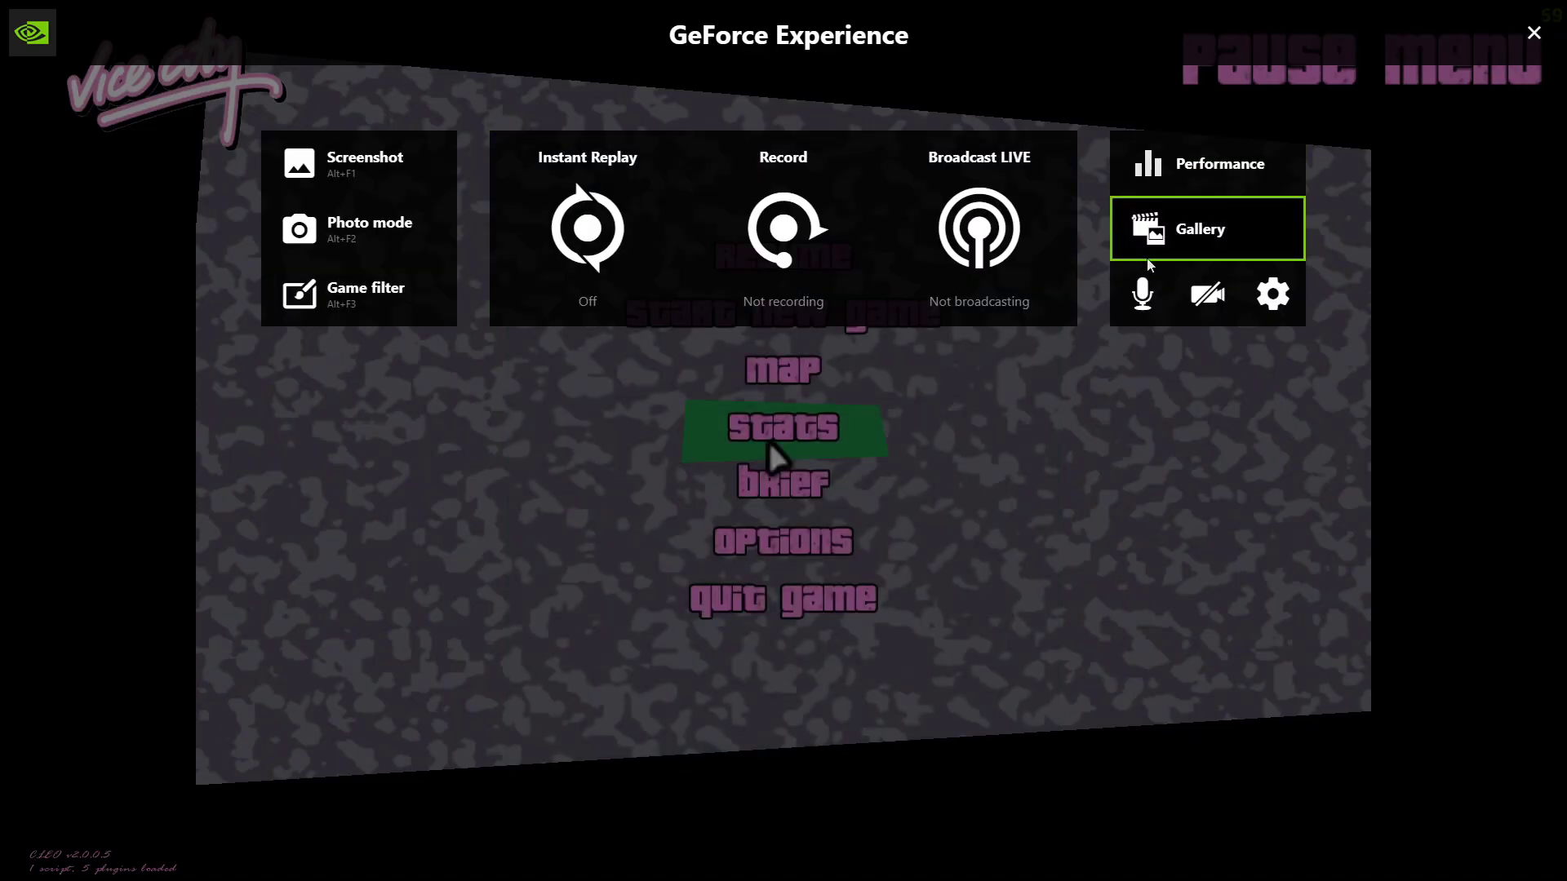
key(alt+z)
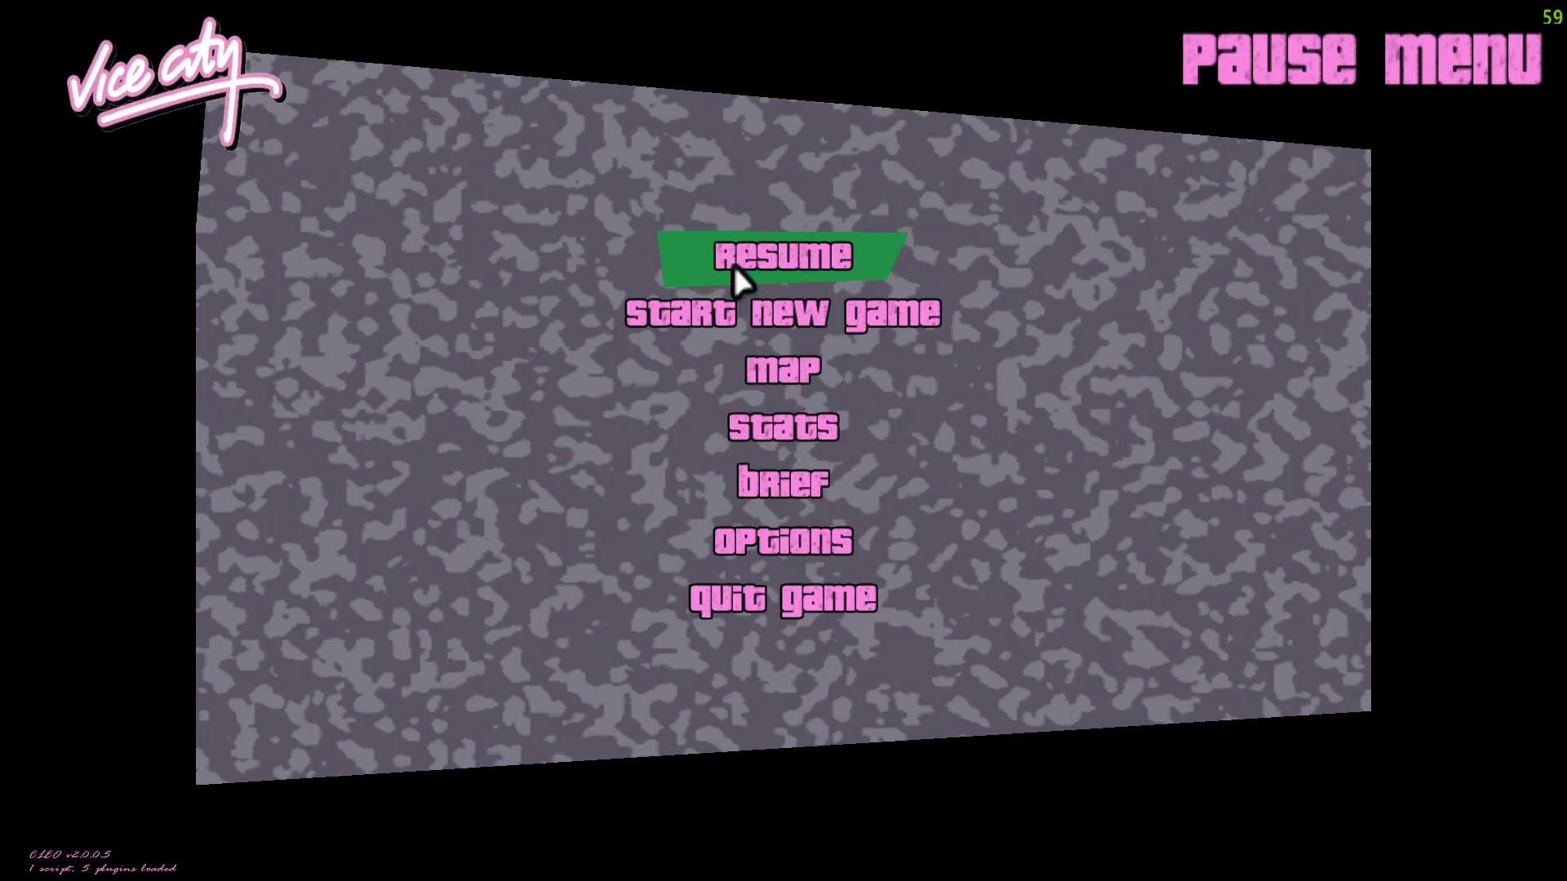
click(782, 257)
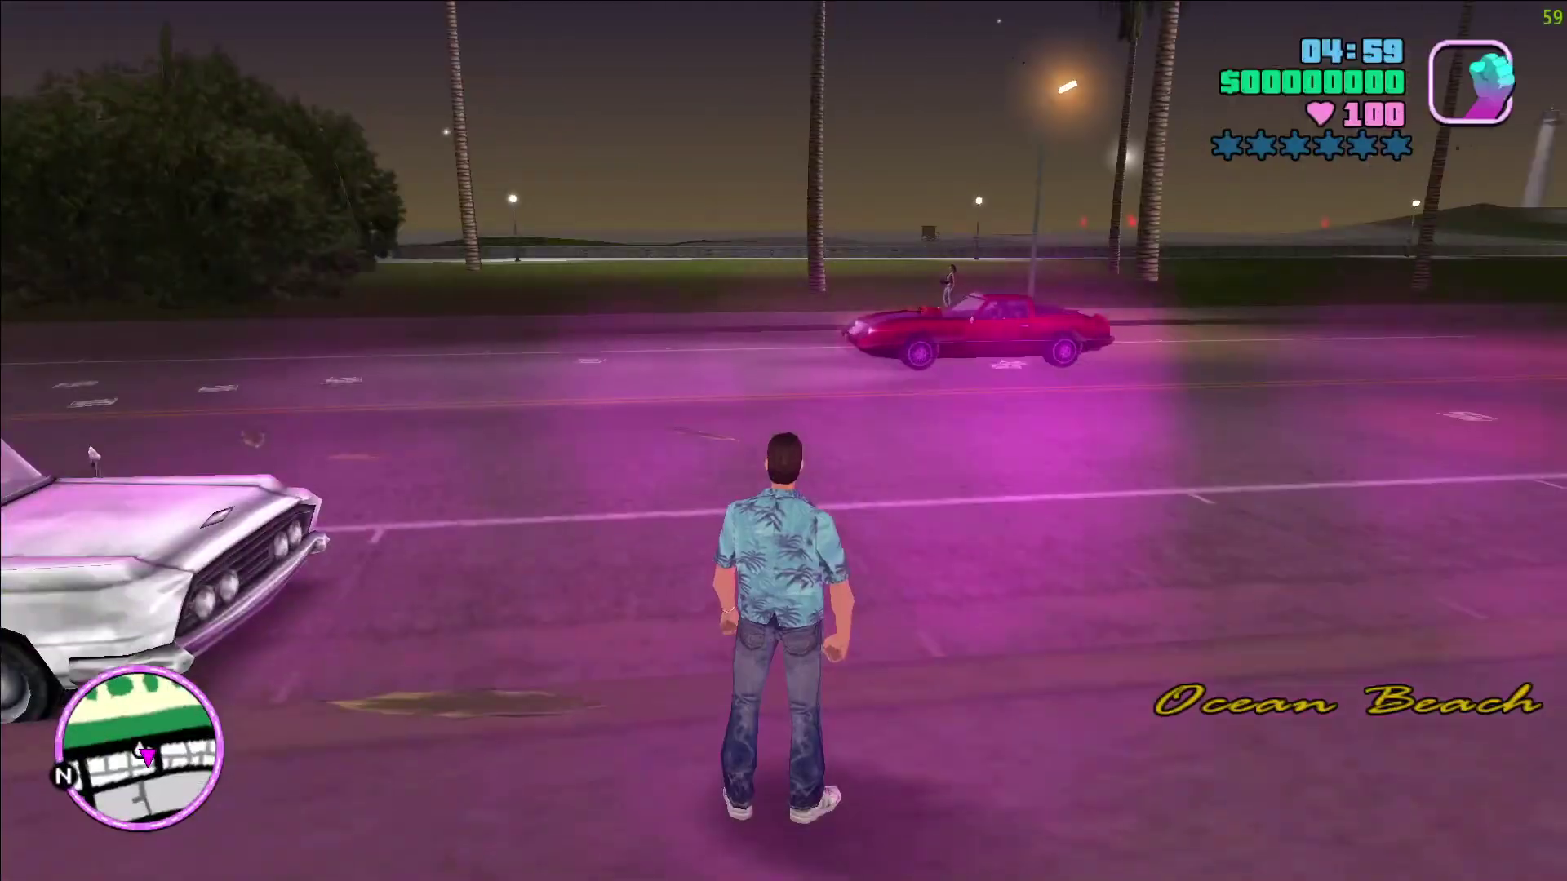
- Pause and navigate to Options > Display Setup, briefly passing through the Audio page
key(Escape)
click(772, 537)
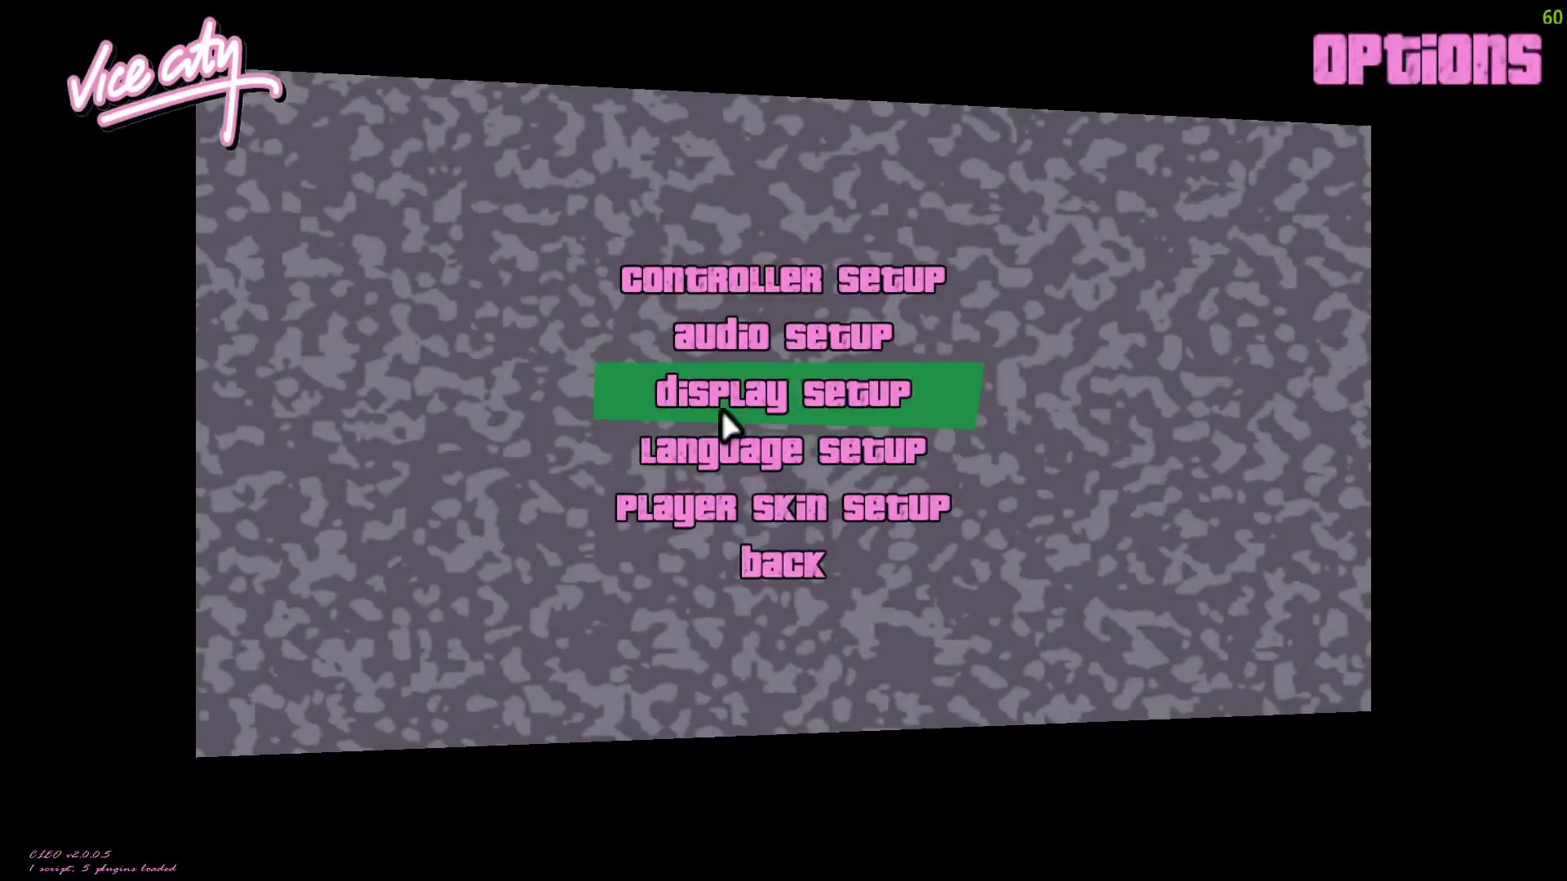
click(769, 370)
key(Escape)
click(761, 395)
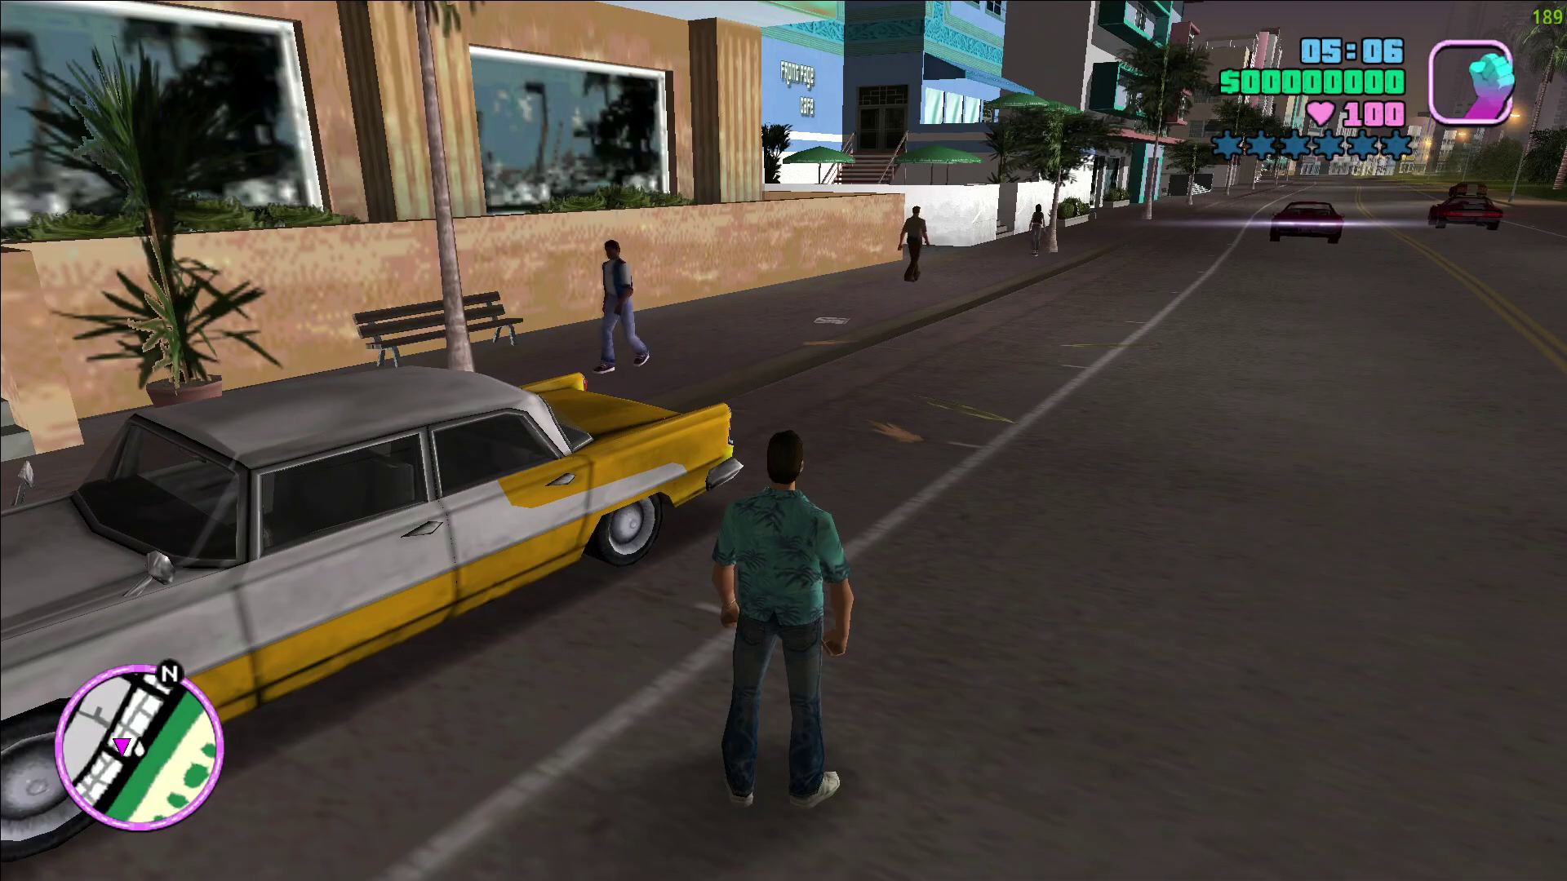
- Hijack the taxi and drive it past the hotel and up the Ocean Beach street
key(f)
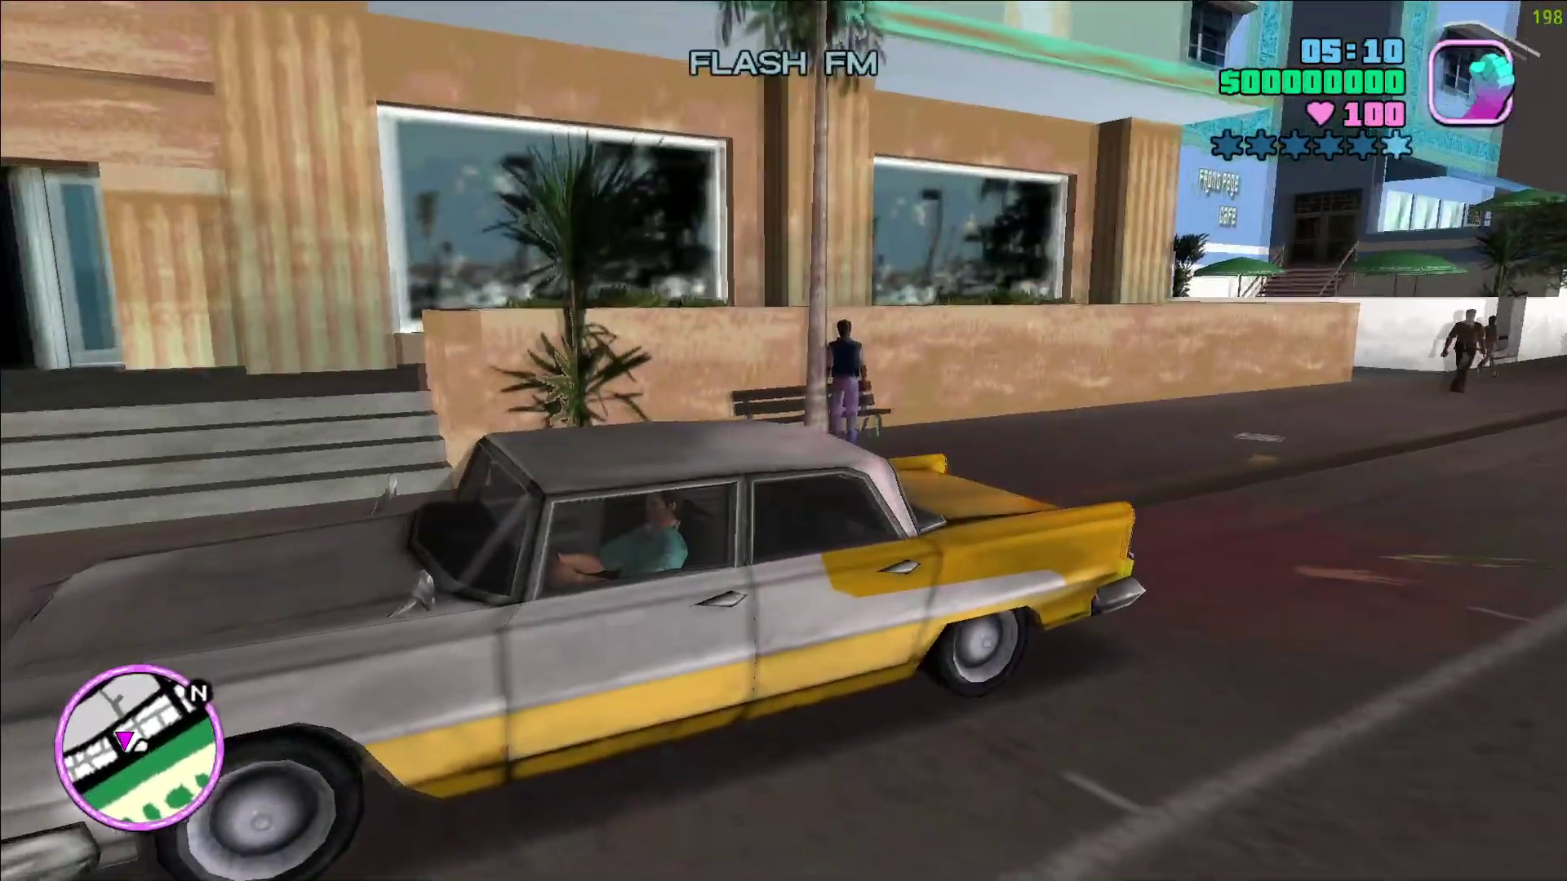
key(s)
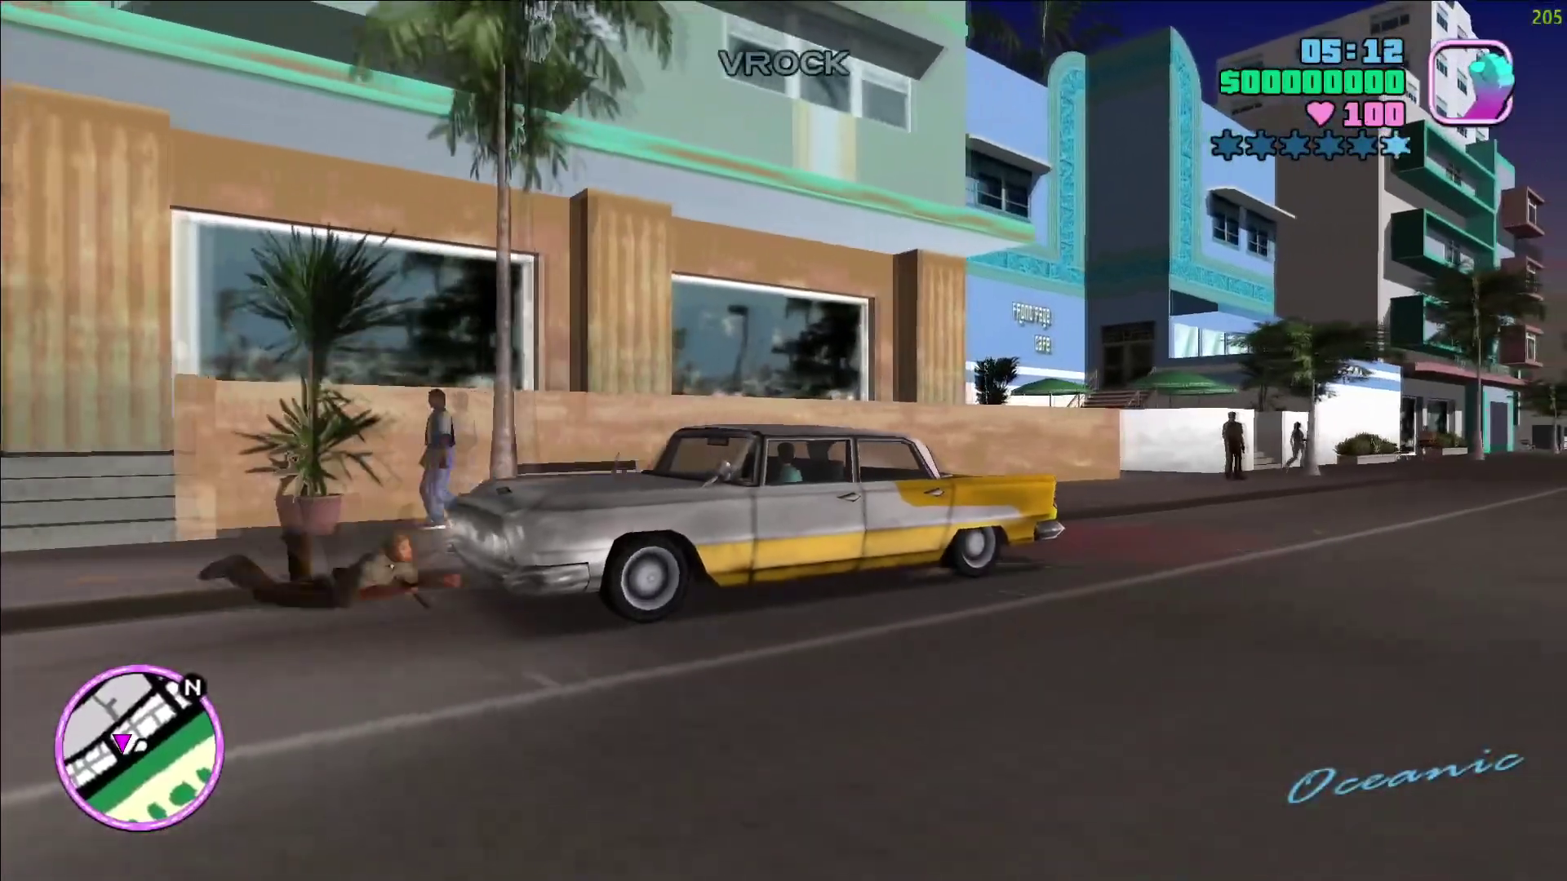
scroll(783, 441, down, 3)
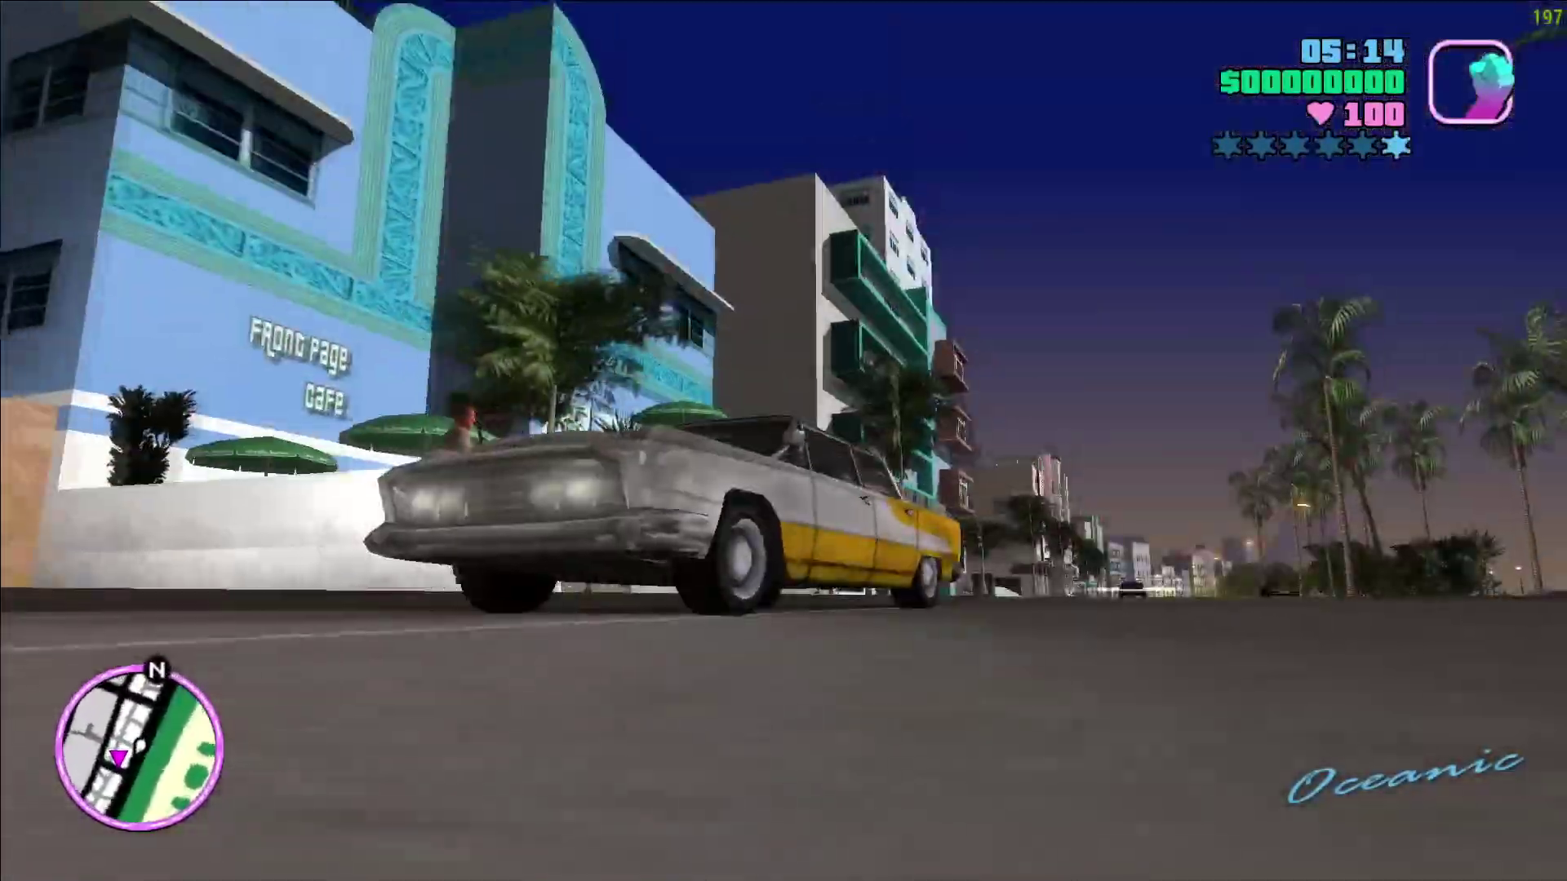
key(w)
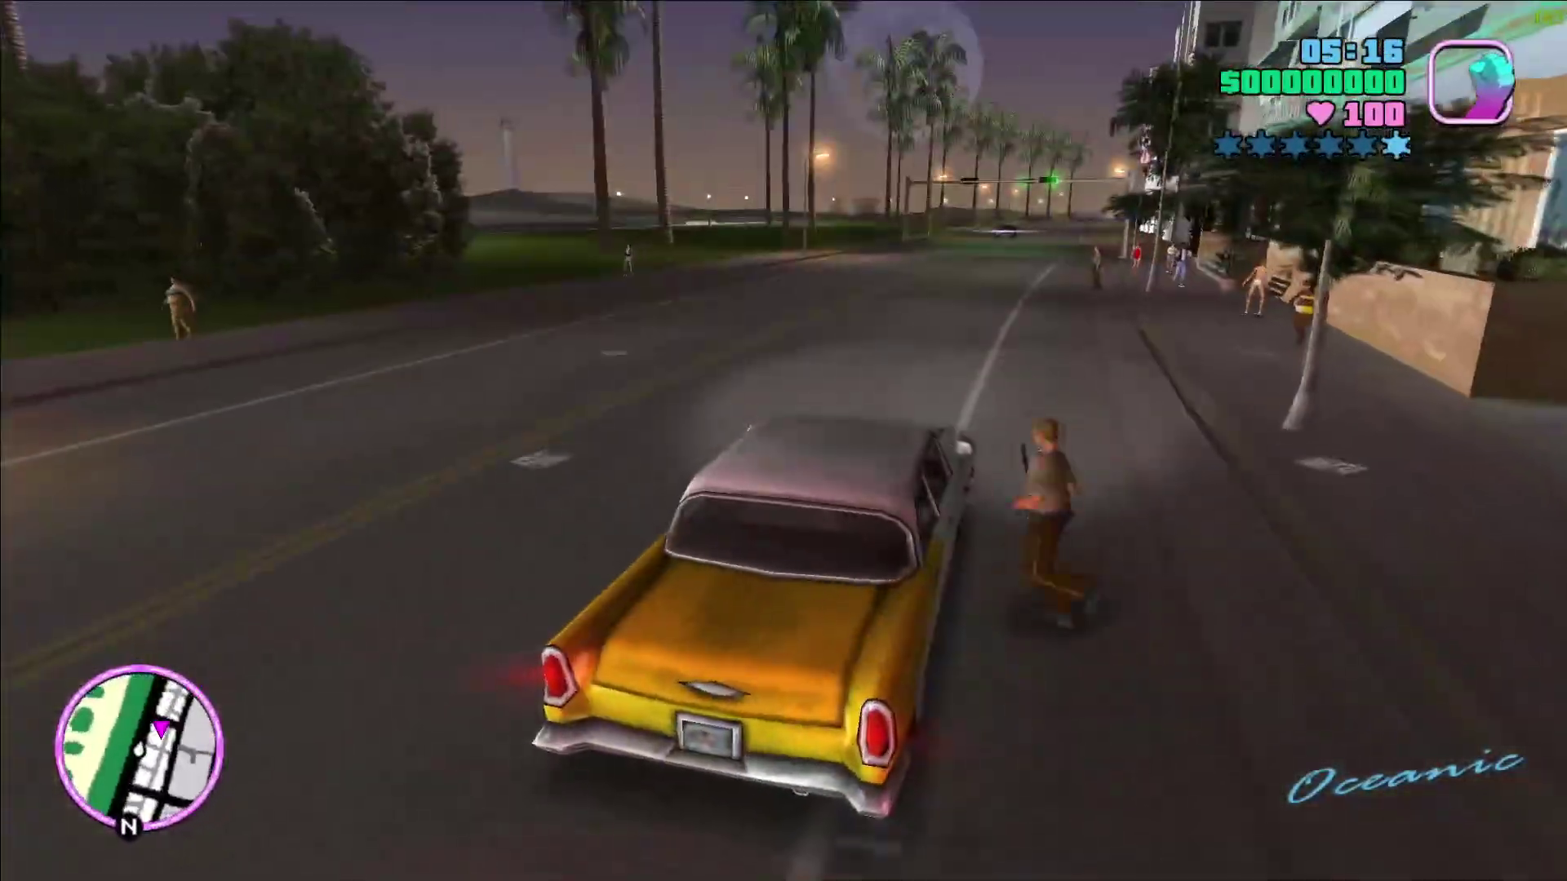
key(f)
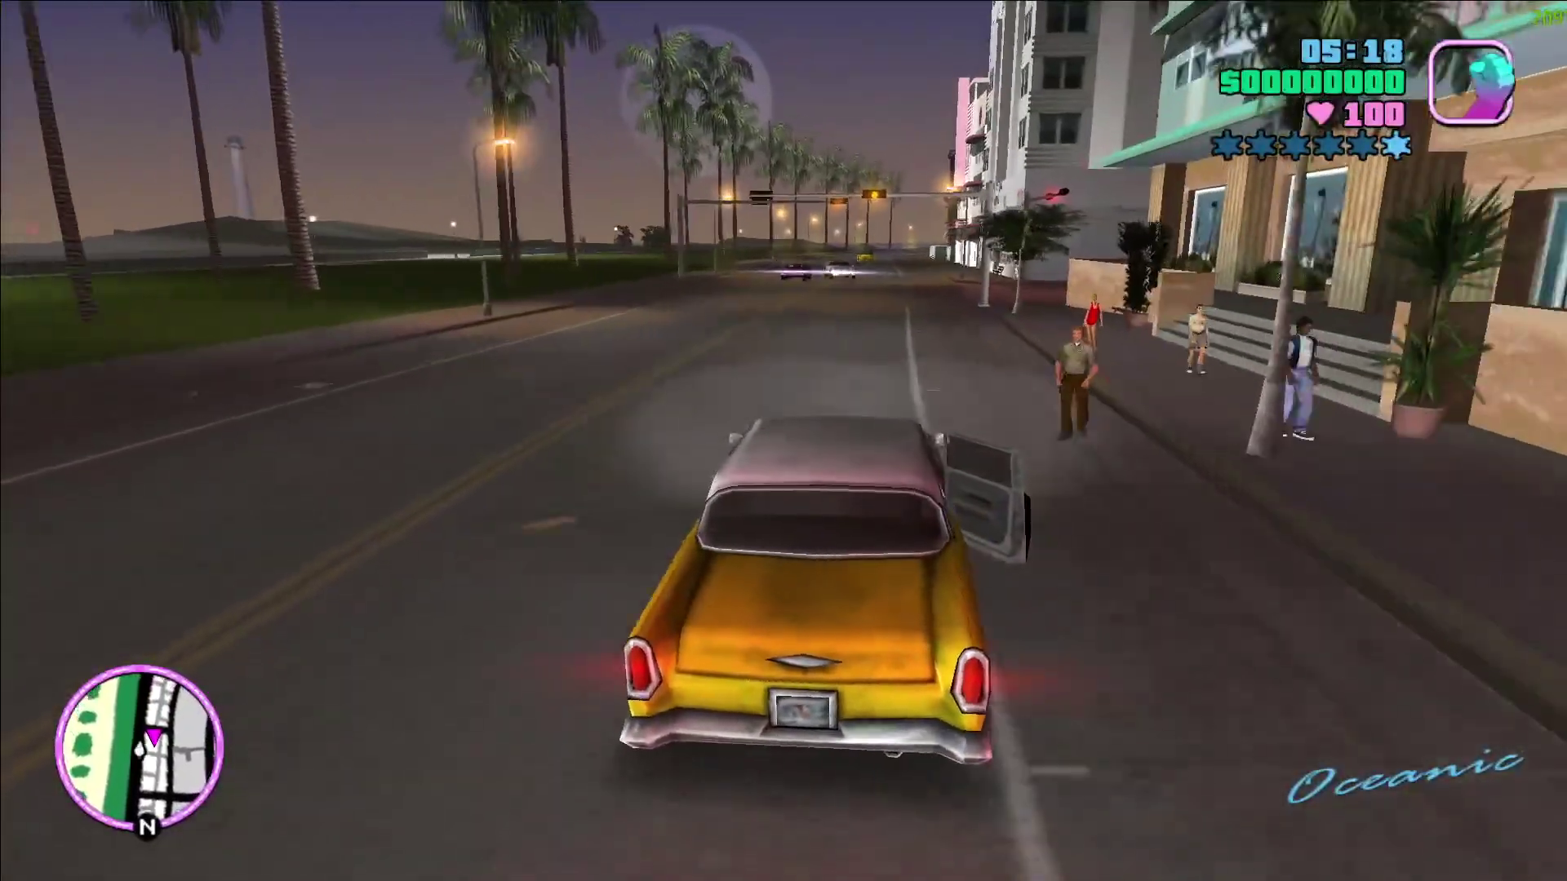
key(w)
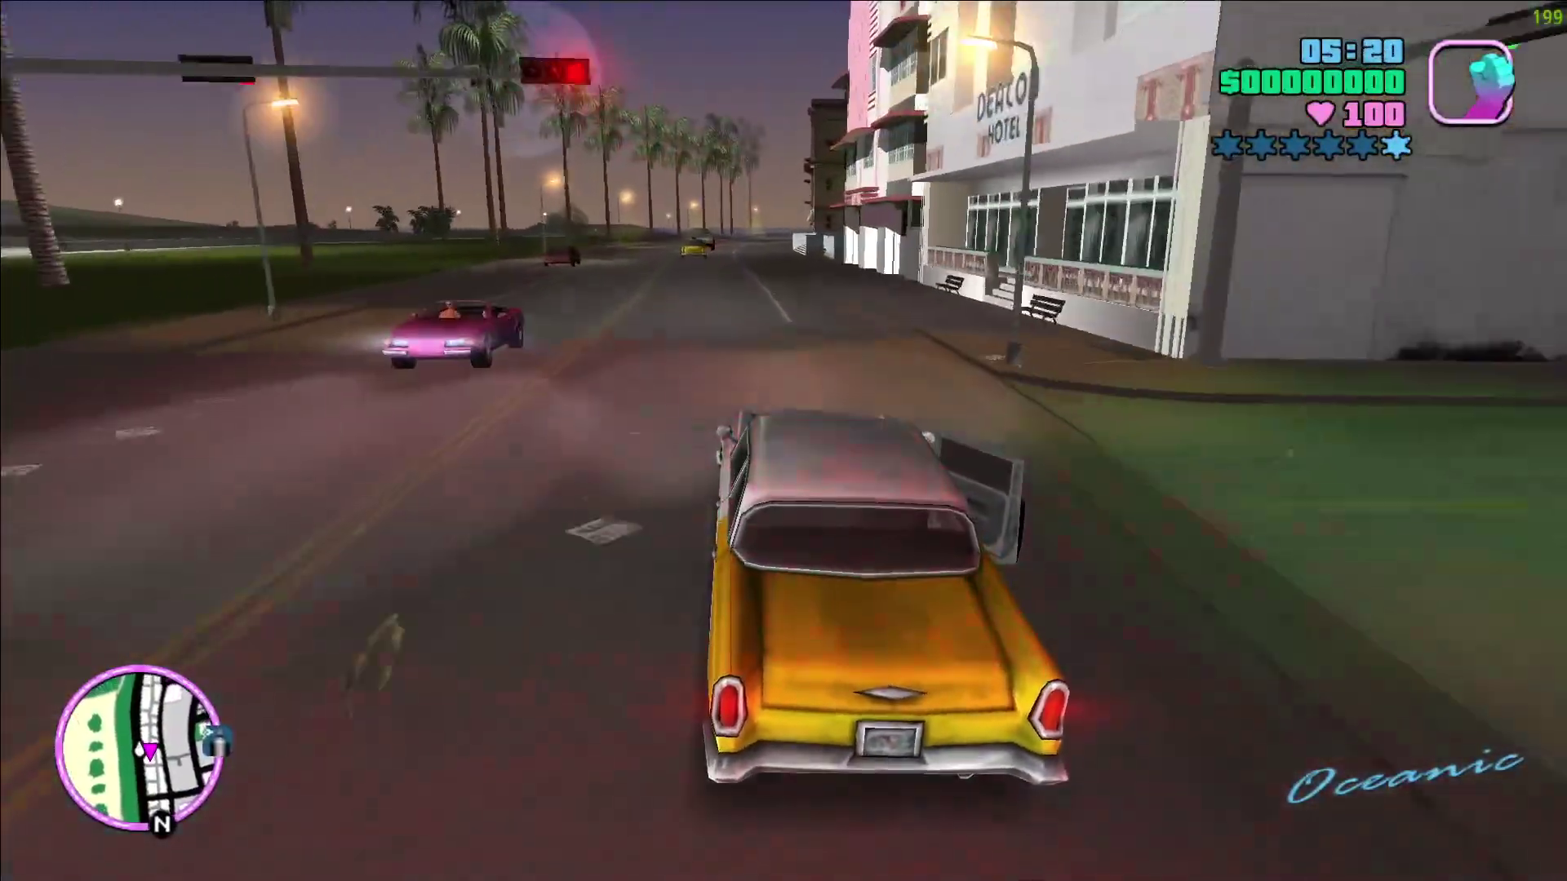
key(a)
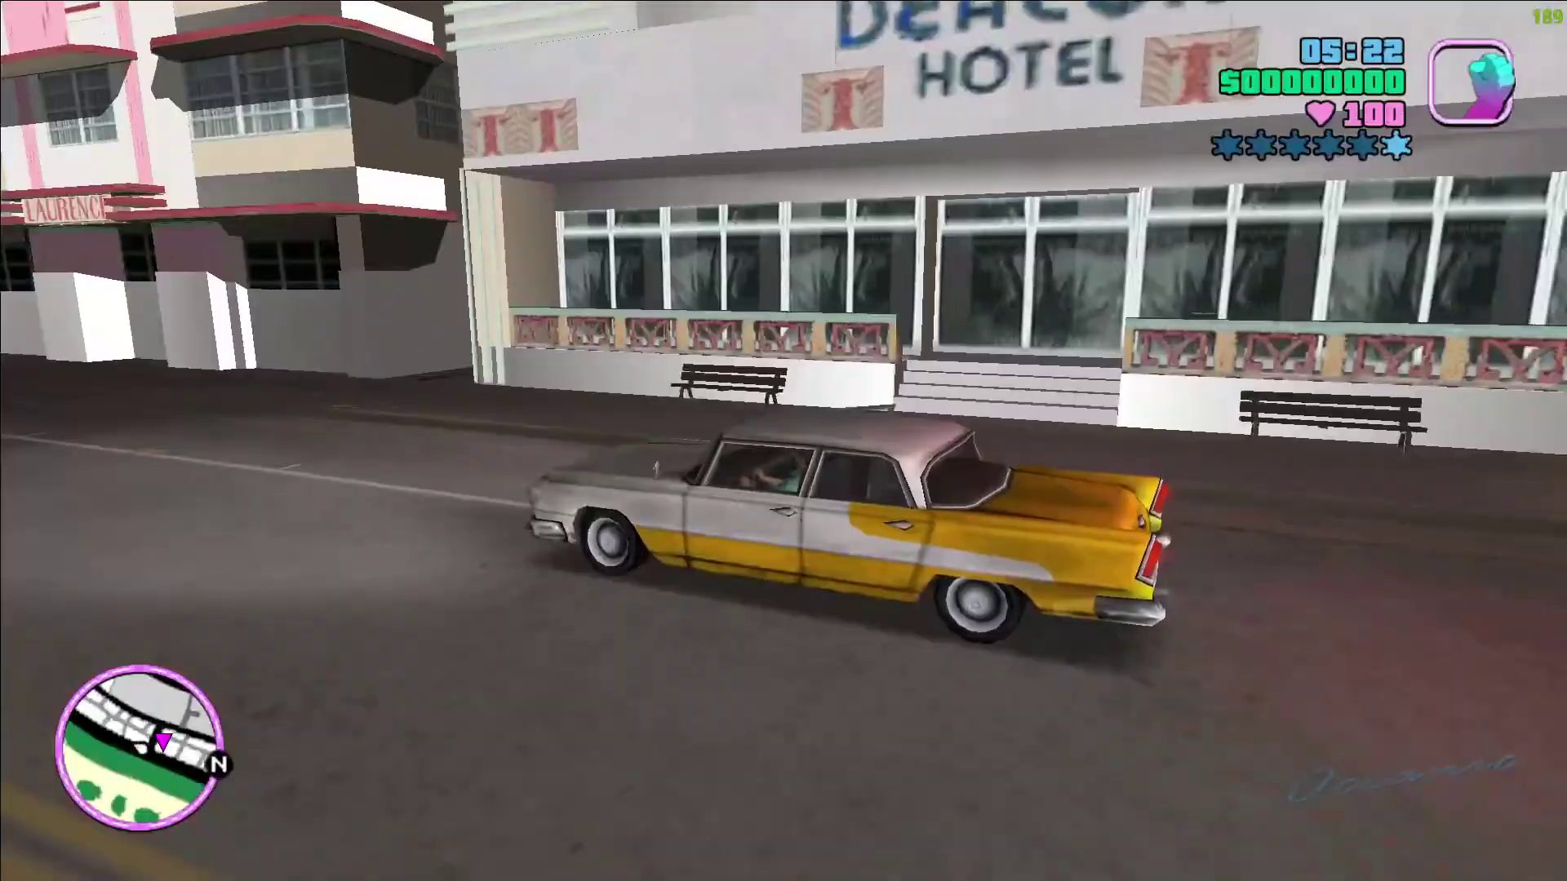
key(w)
key(d)
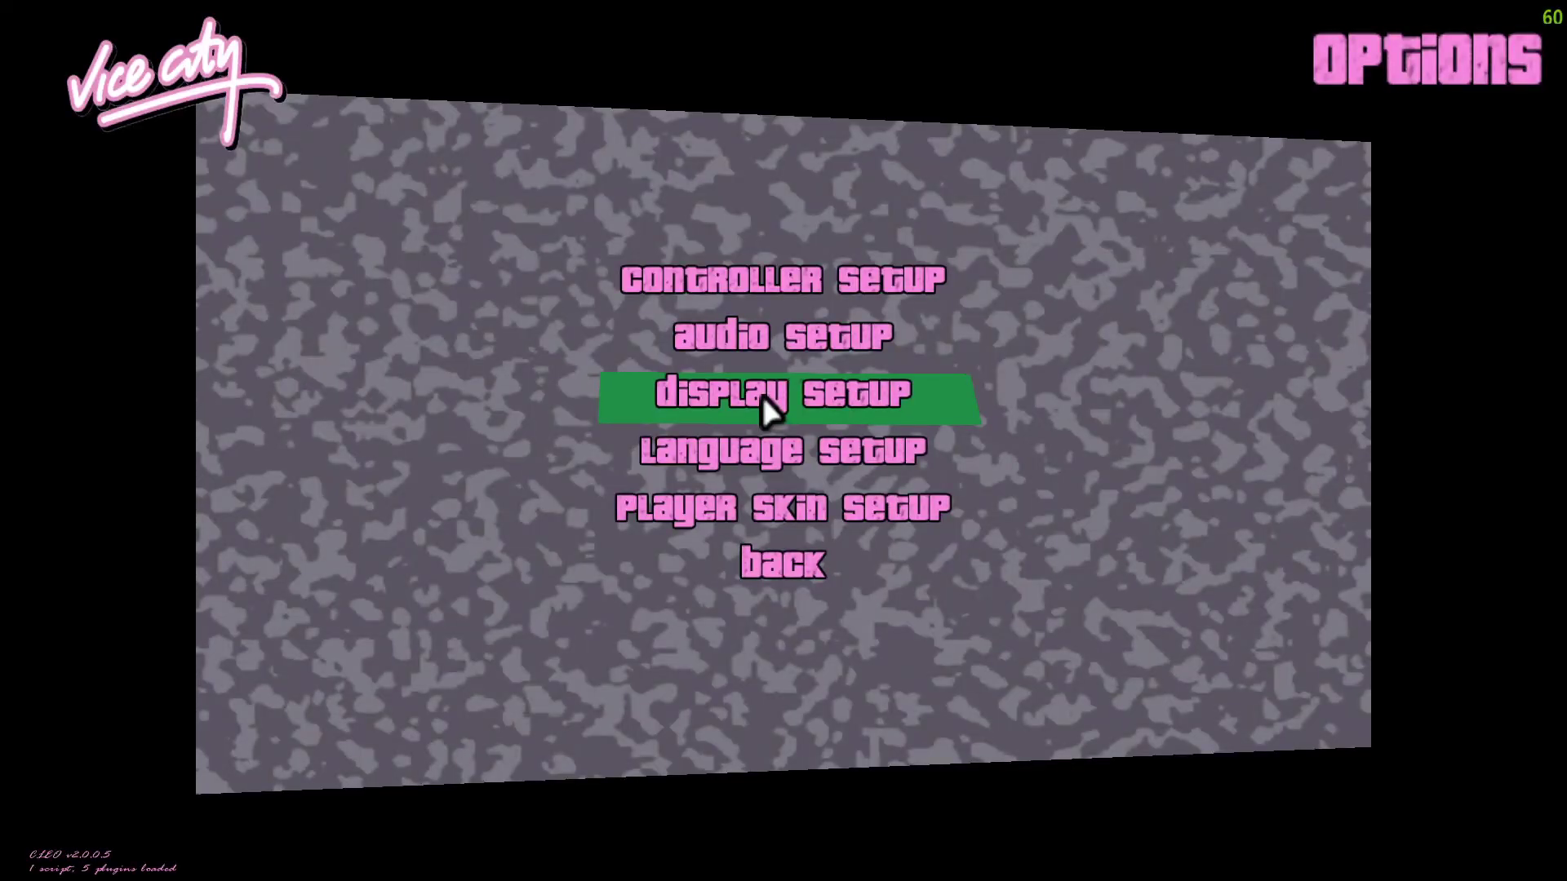
- Switch the Frame Limiter ON in Display Setup and return to the game
click(762, 397)
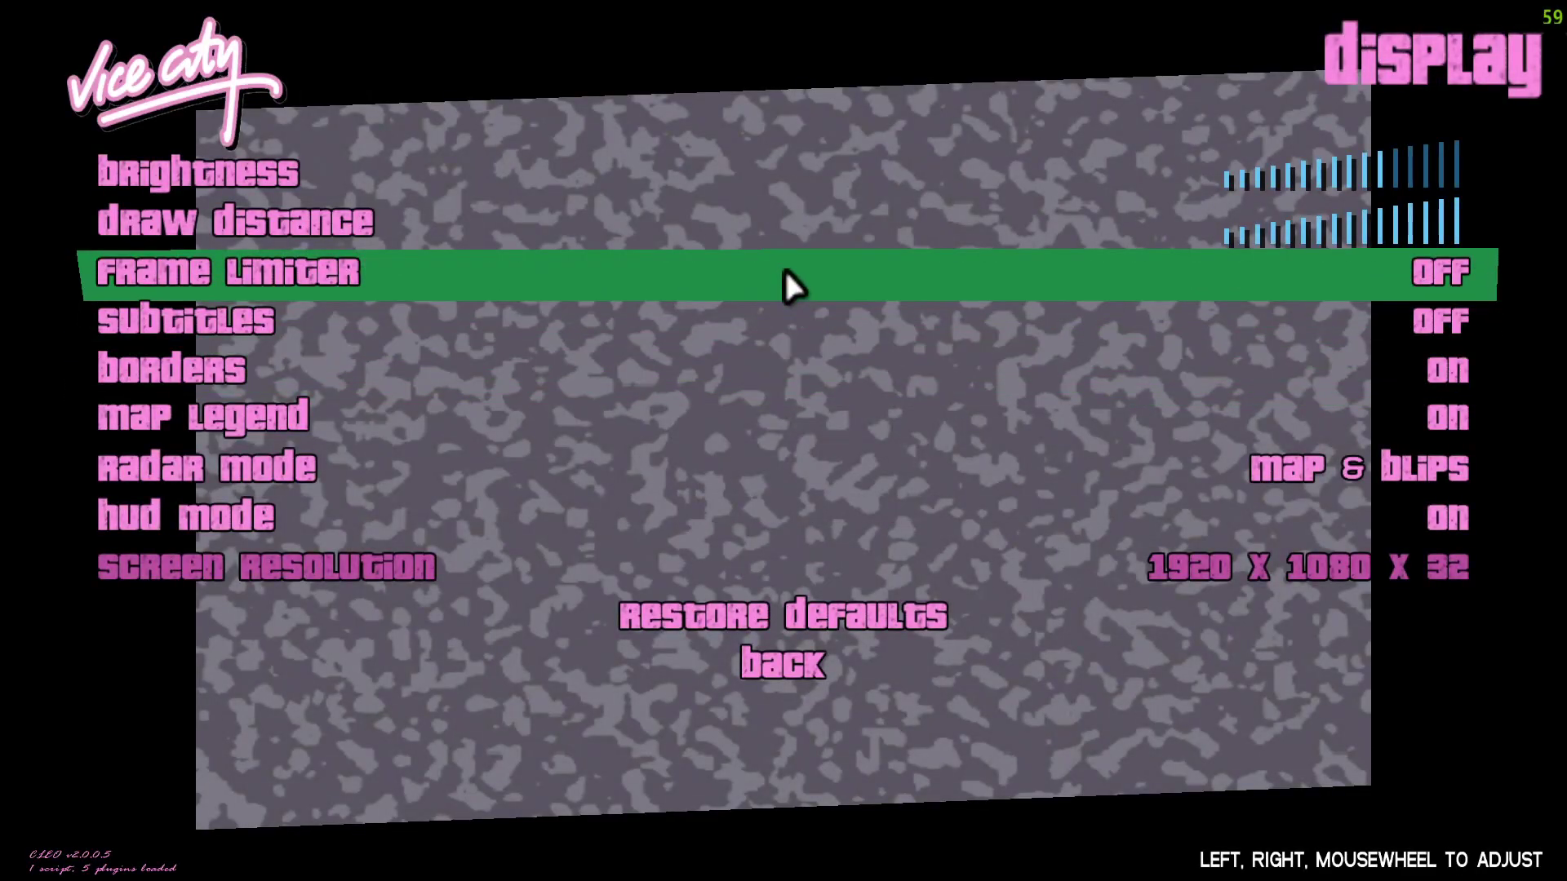
click(785, 272)
key(Escape)
key(Escape)
key(Escape)
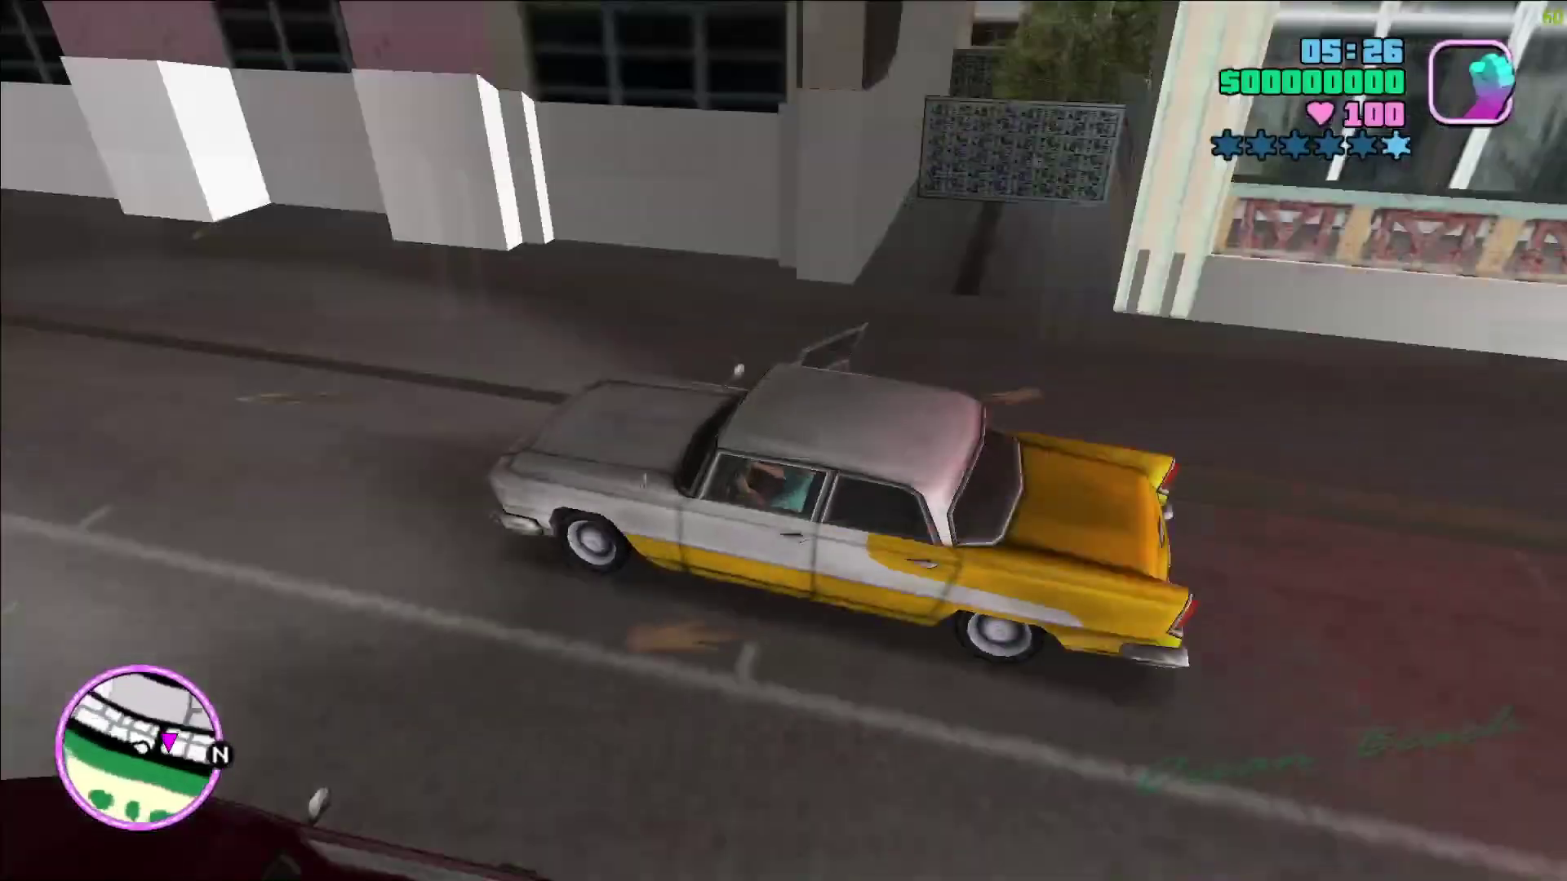
- Drive the taxi past the Laurence building along the beach road, trying the close roof camera
key(w)
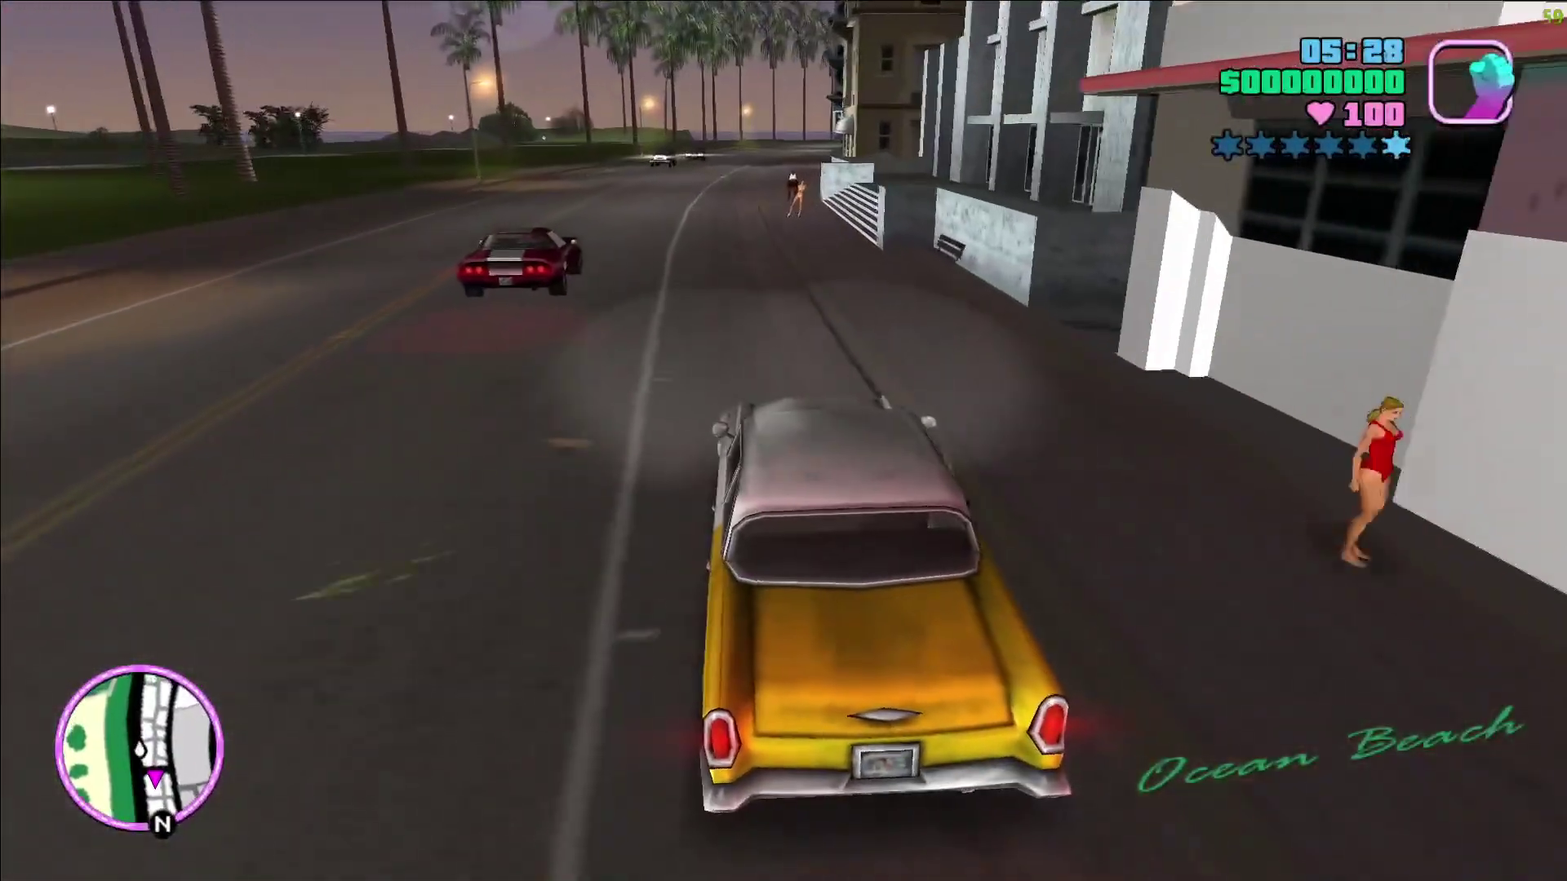
key(d)
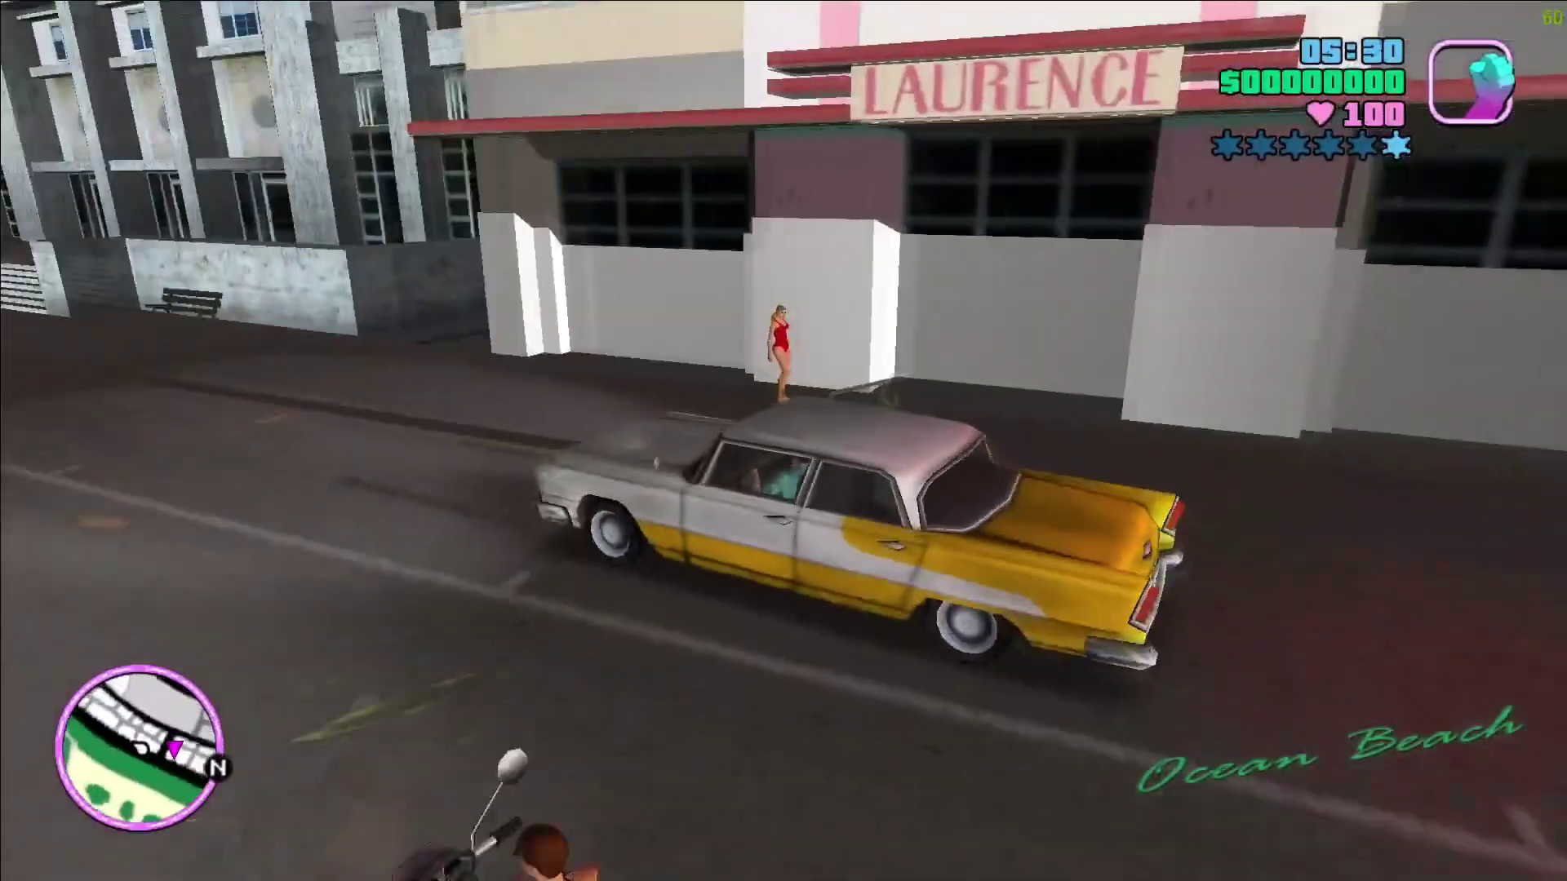
key(w)
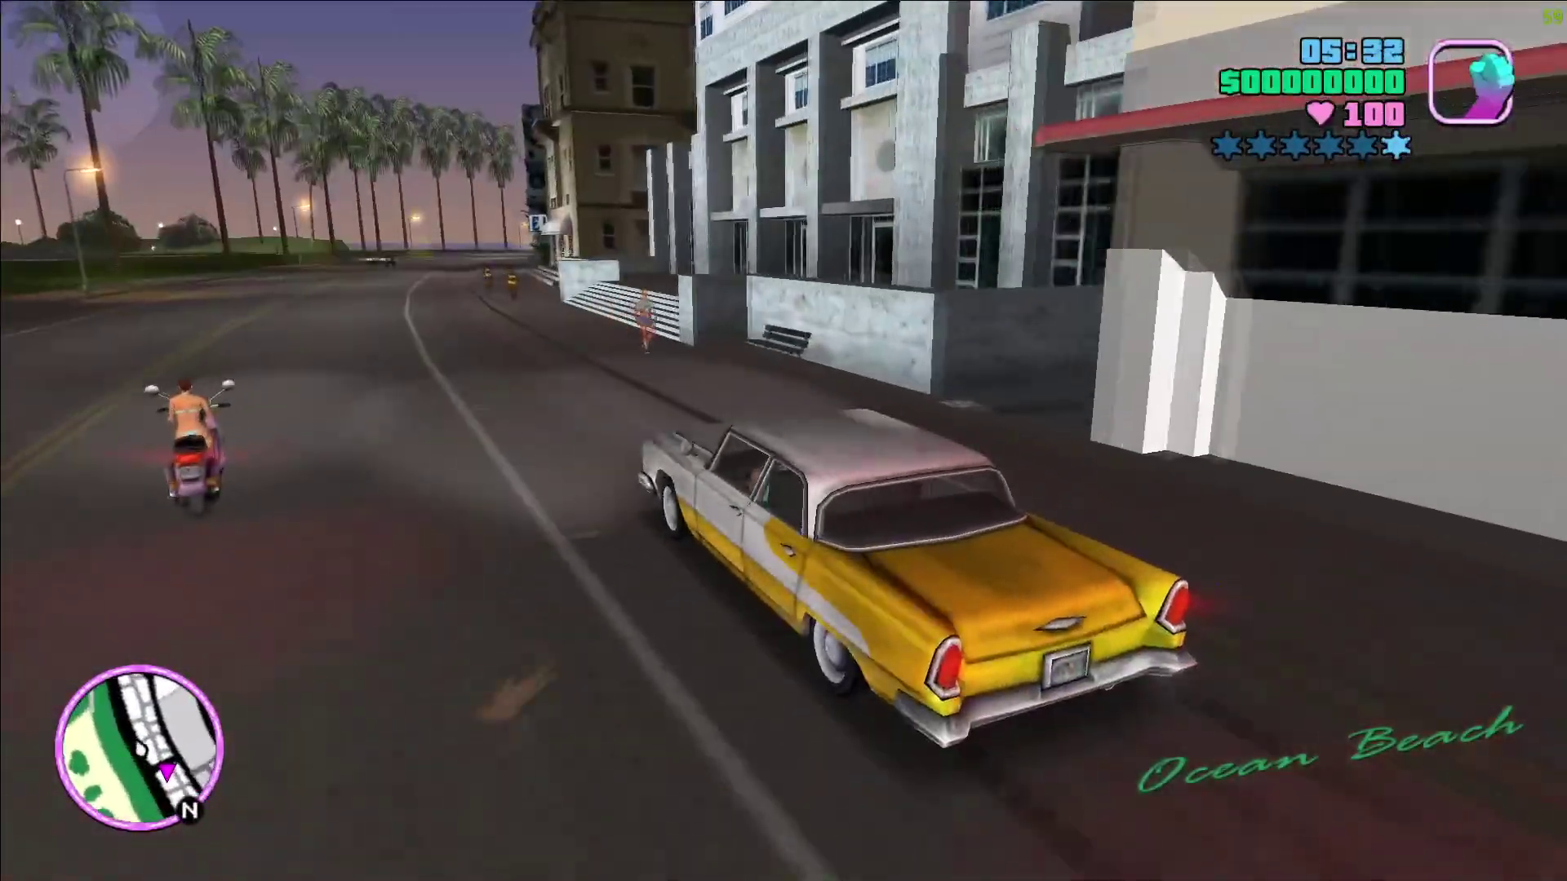
key(w)
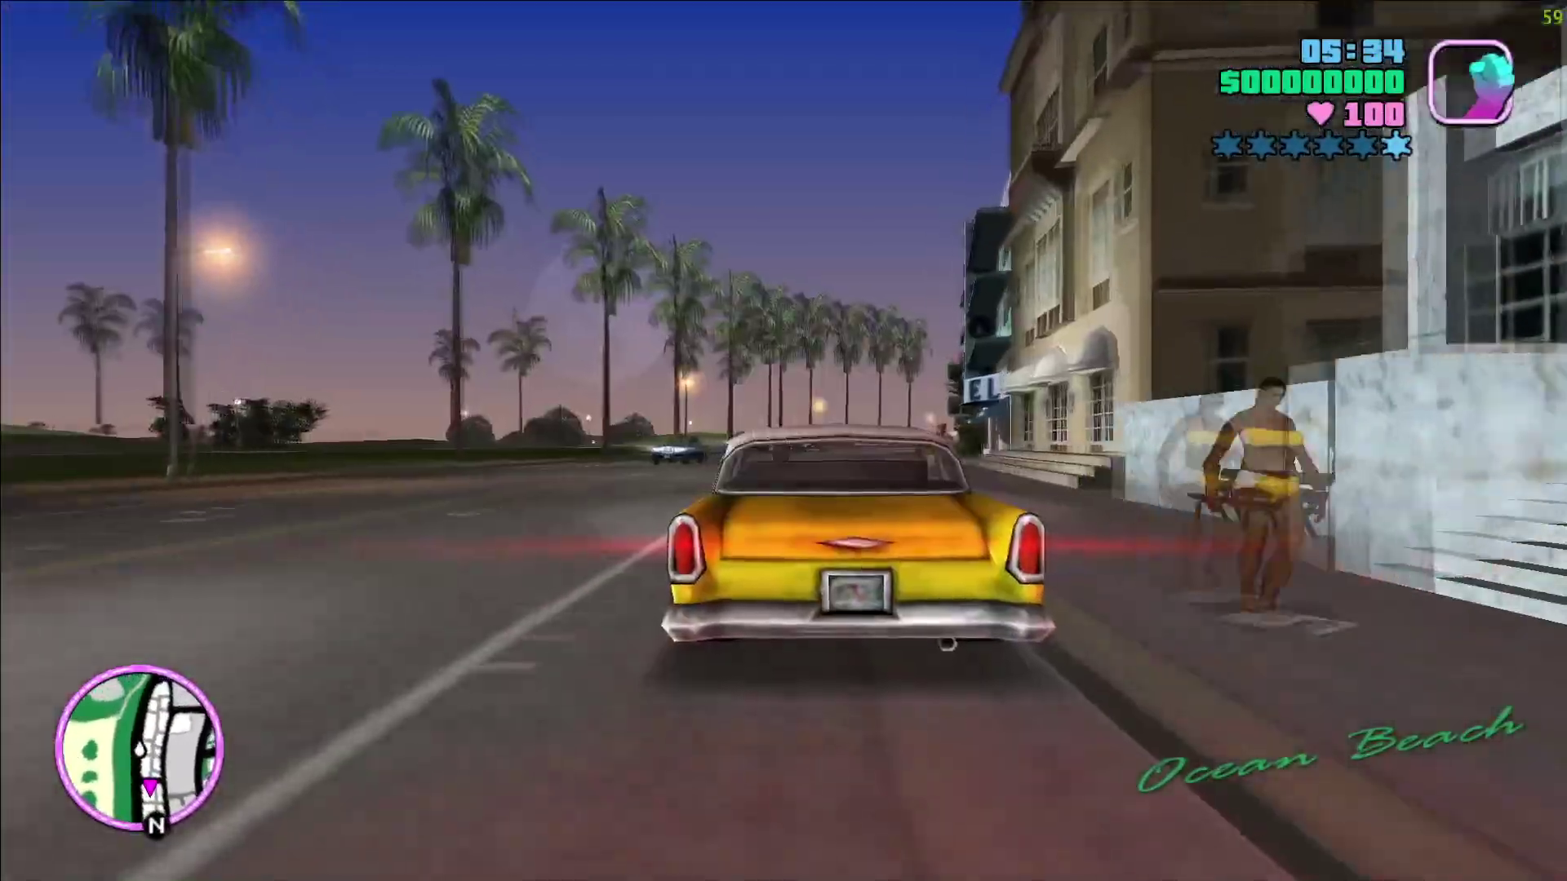
key(w)
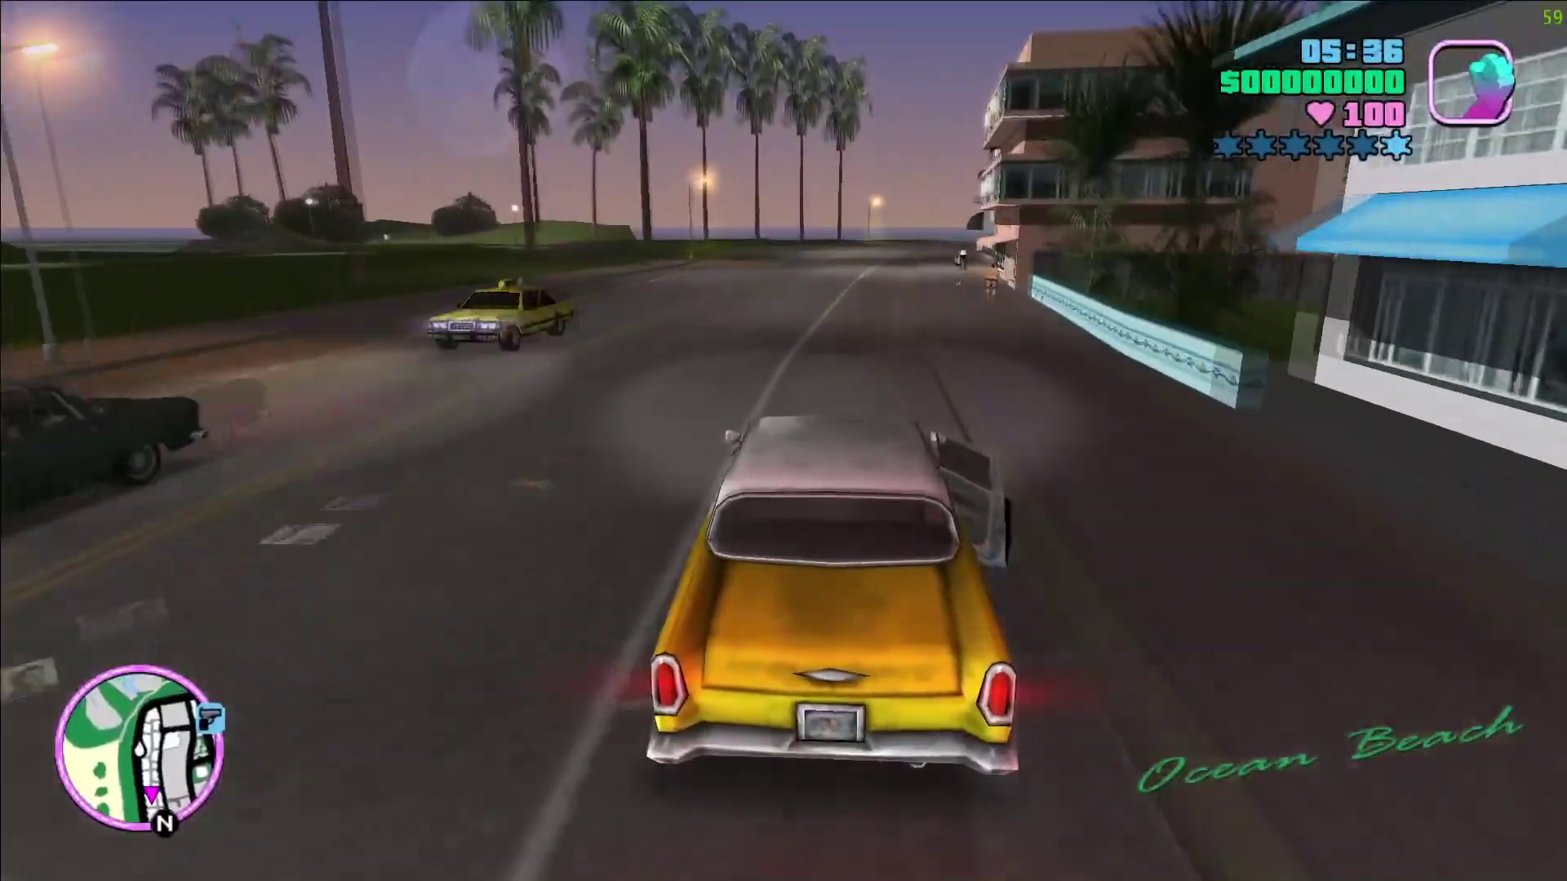
key(w)
key(v)
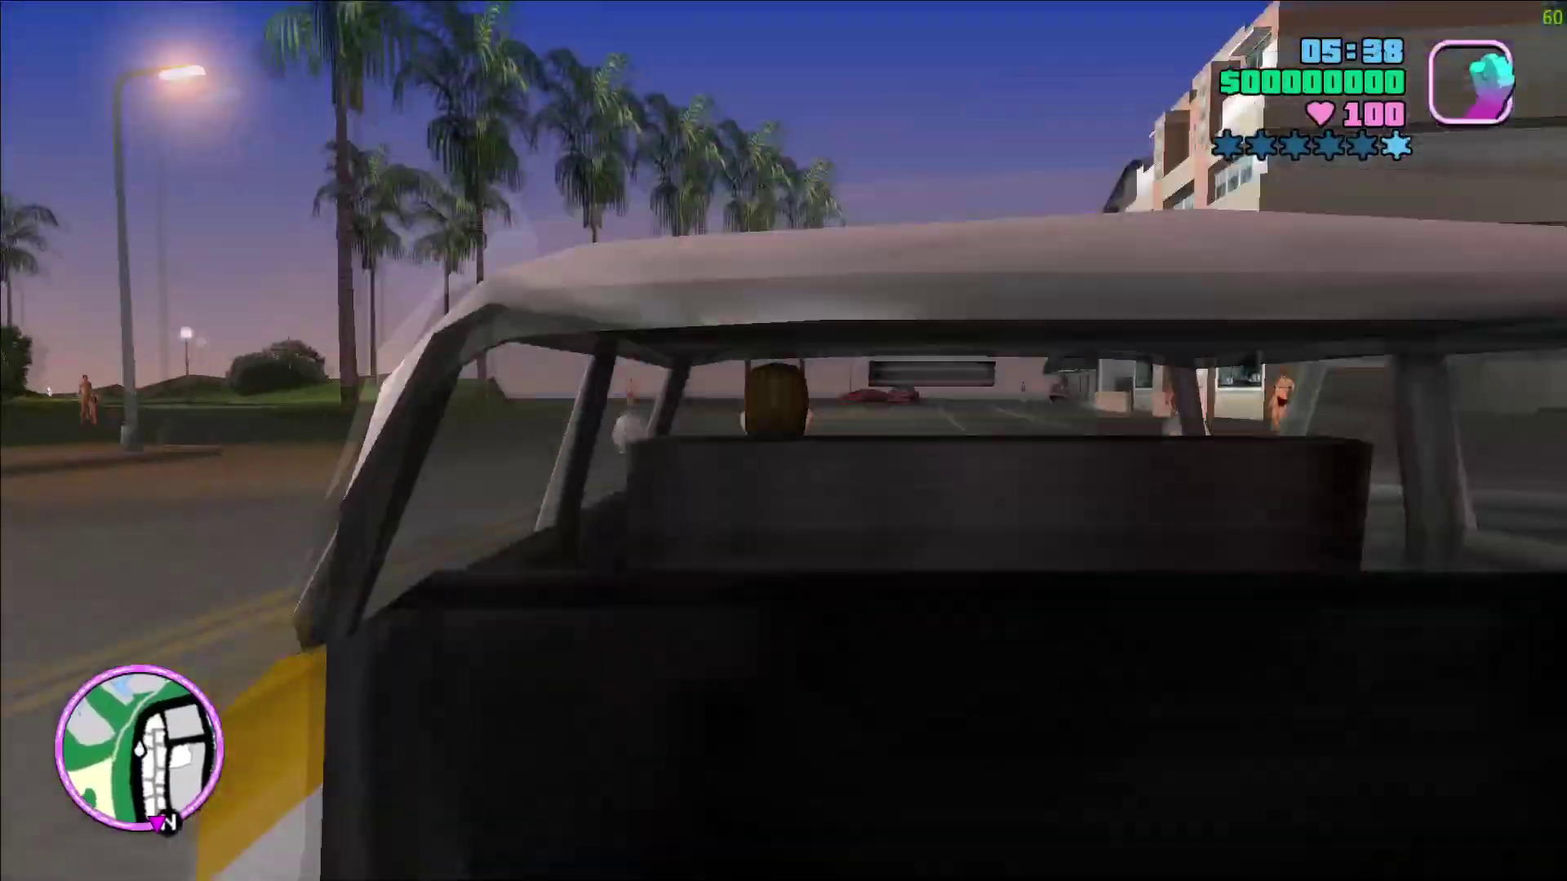
key(v)
key(w)
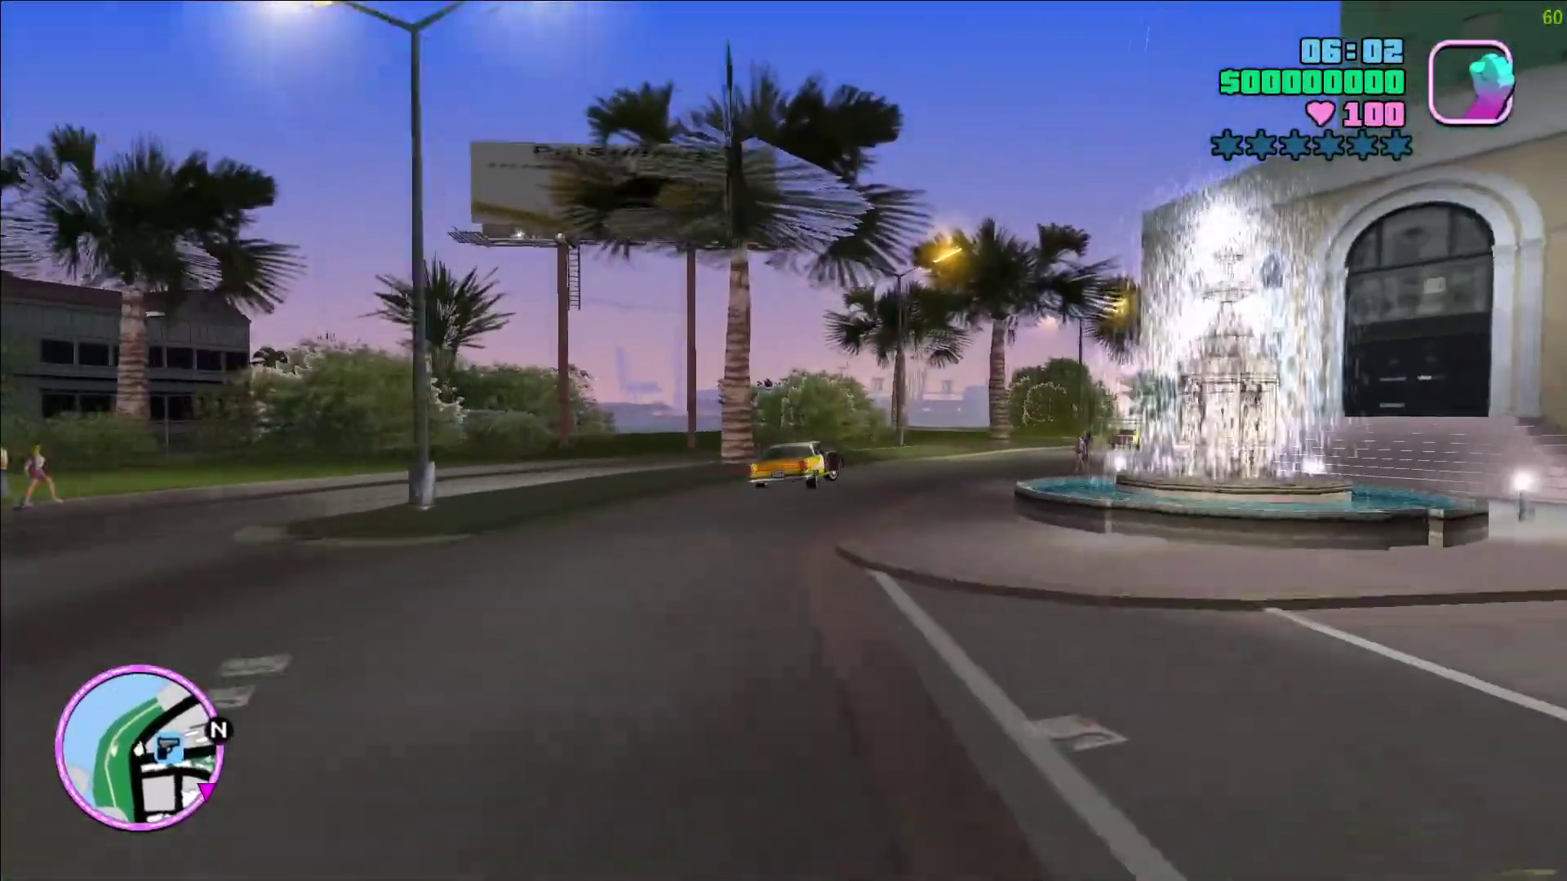
- Drive the taxi down the palm-lined street past other cars and exit by the sidewalk
key(w)
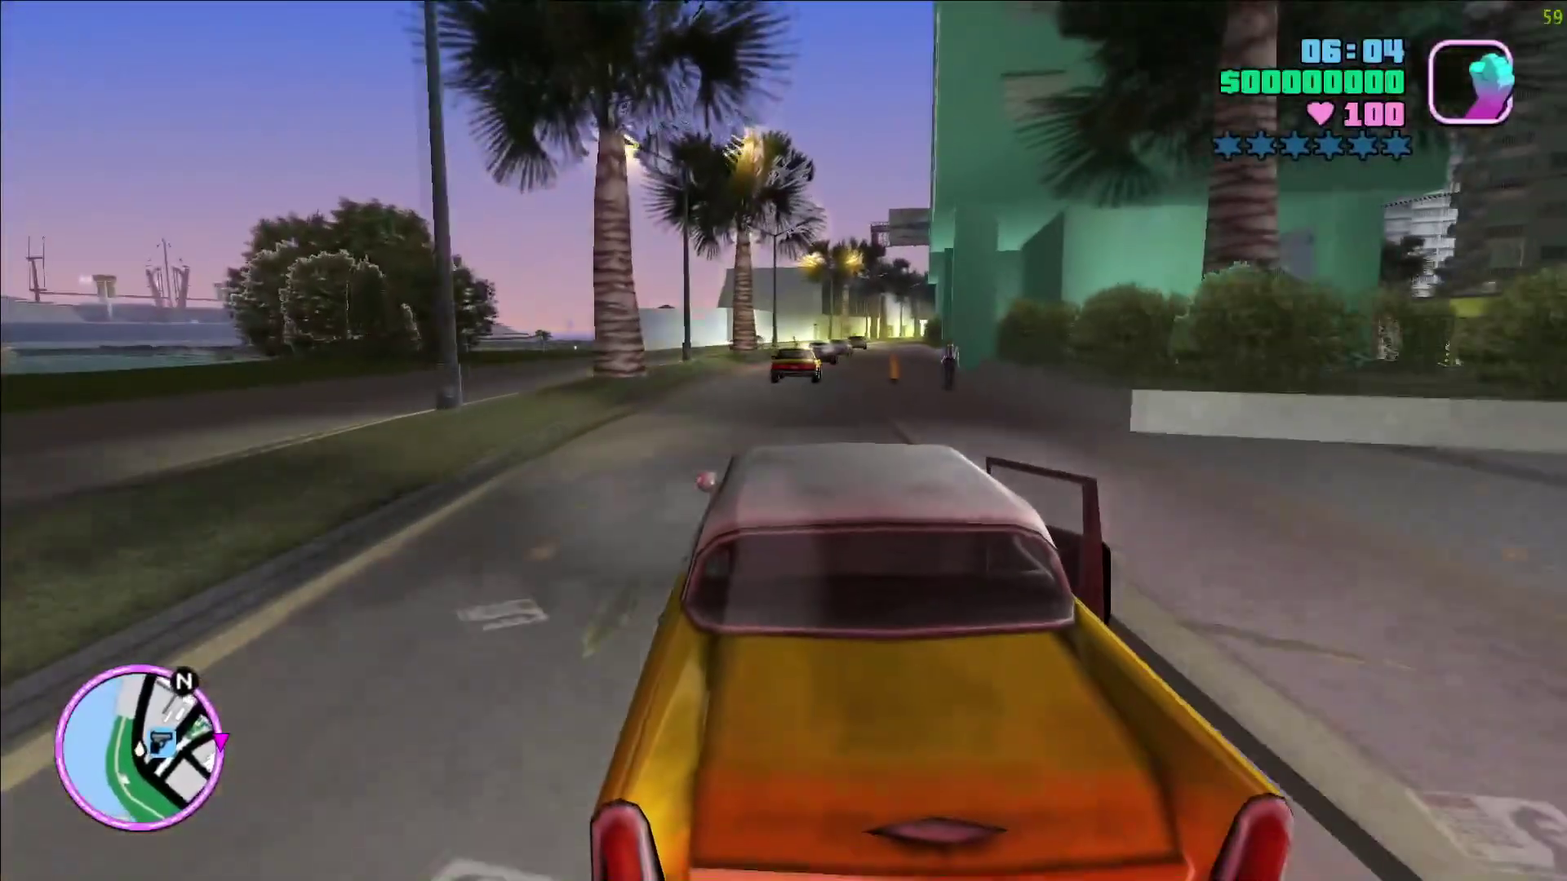
key(w)
key(w)
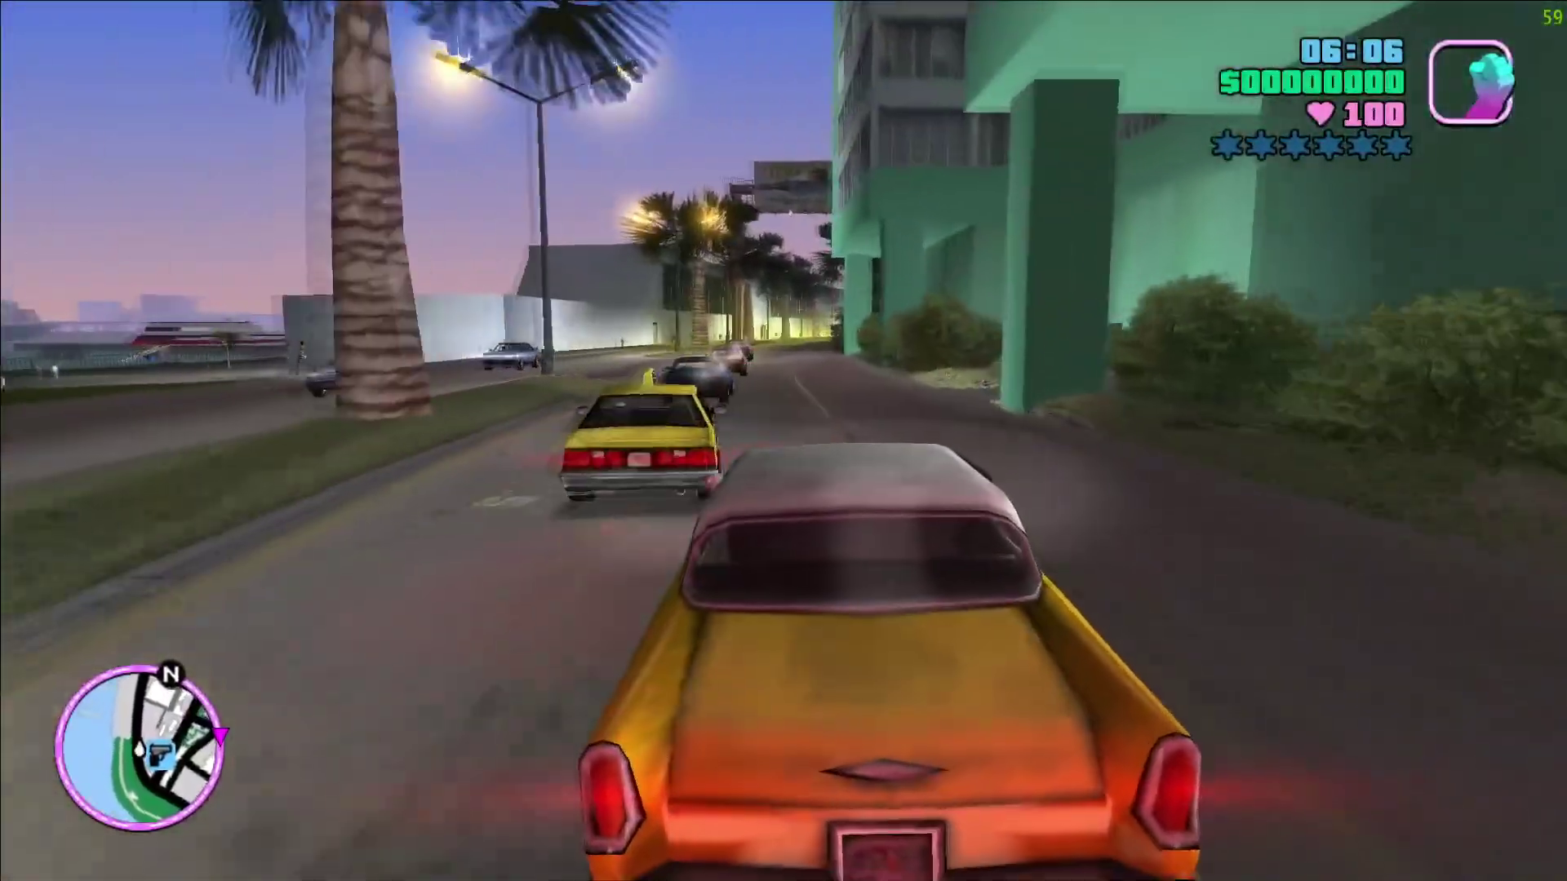
key(w)
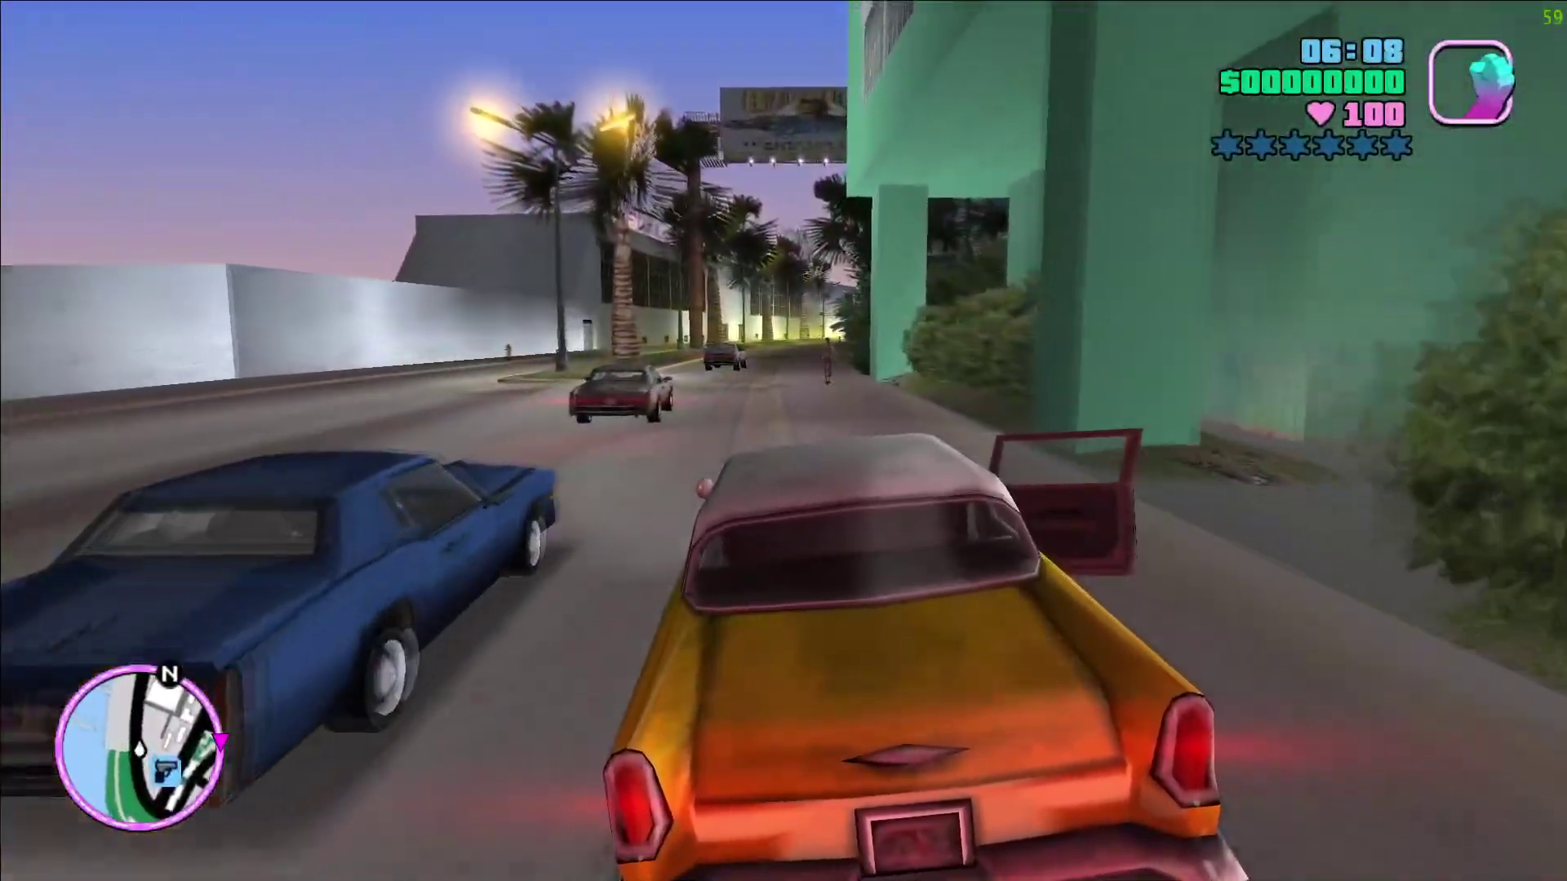
key(w)
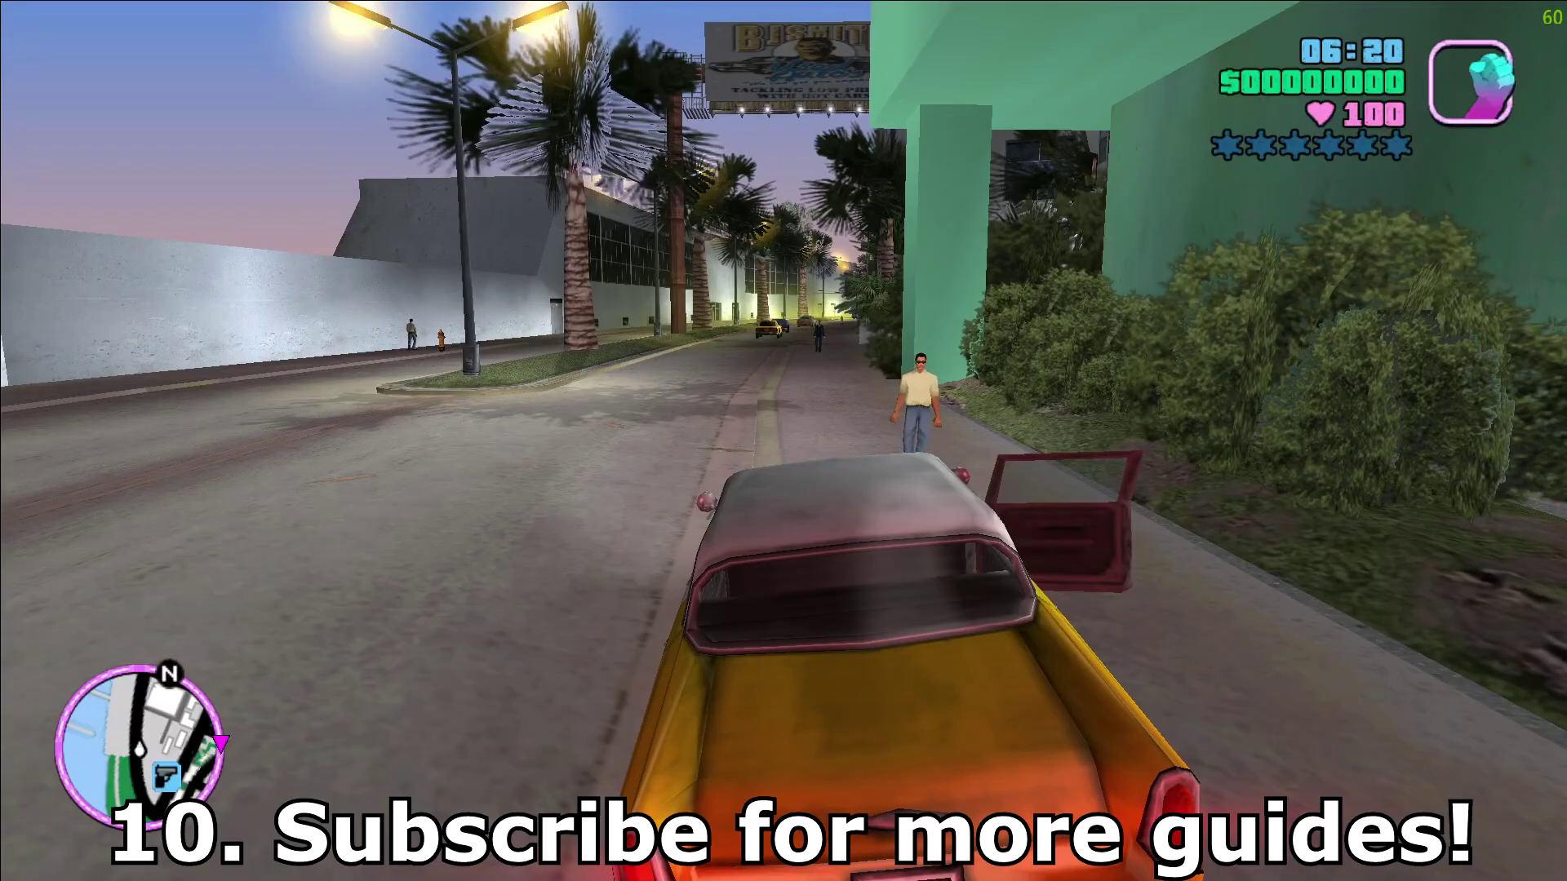
key(f)
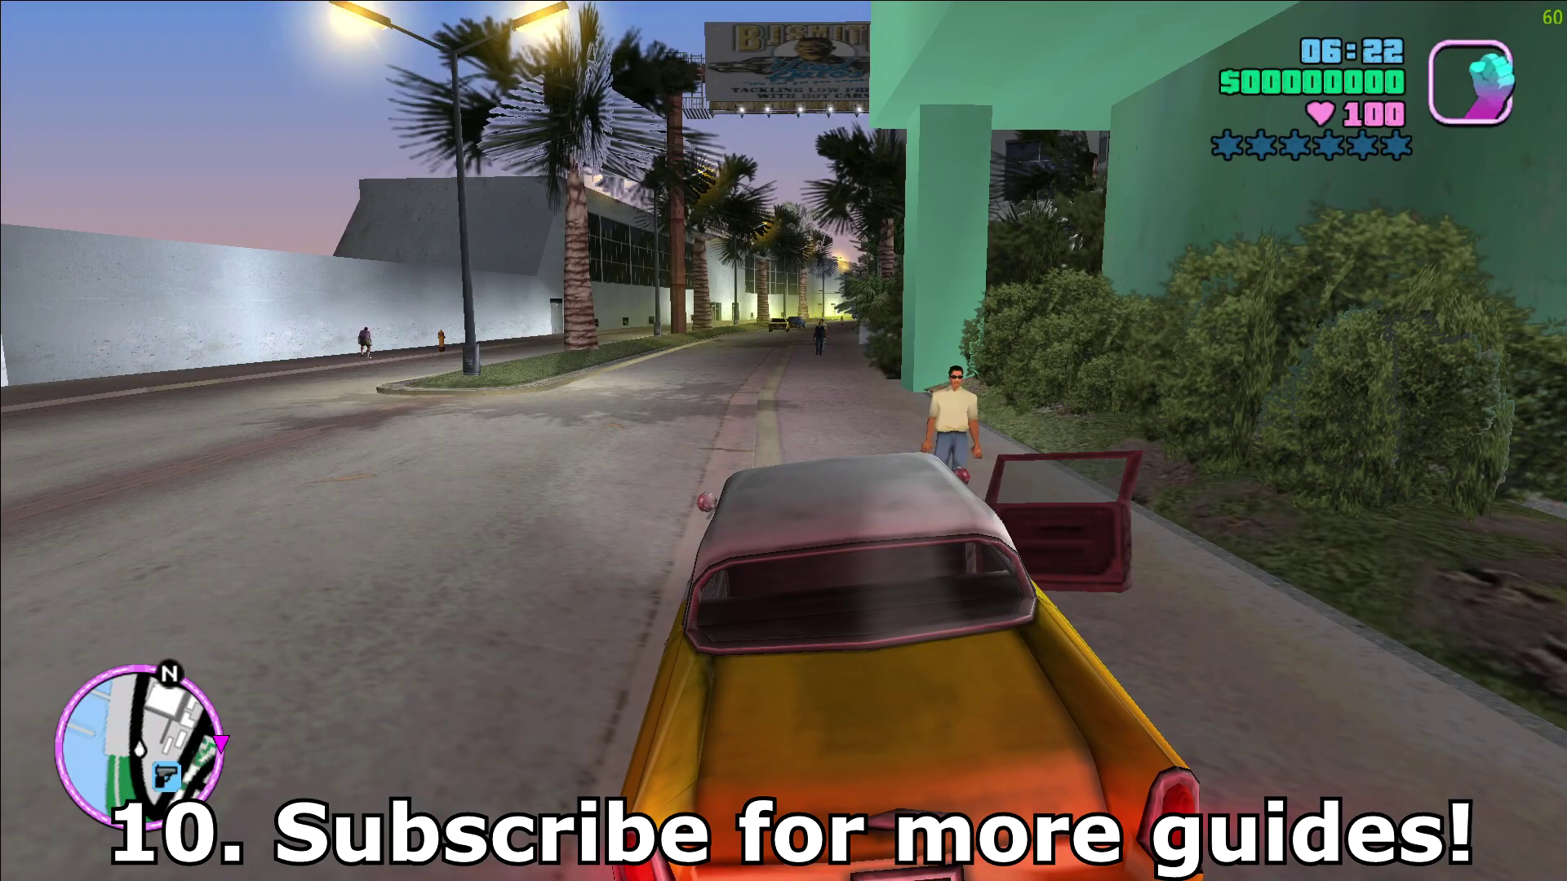